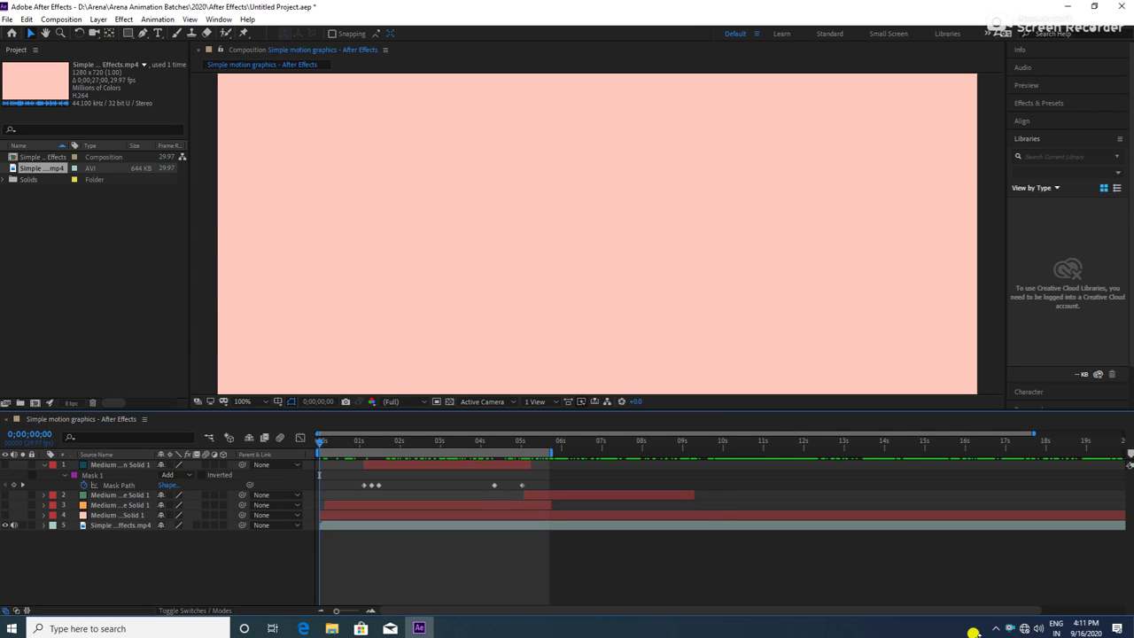
Fit the composition in the viewer and play the animation to watch the mountains rise
click(242, 402)
click(268, 203)
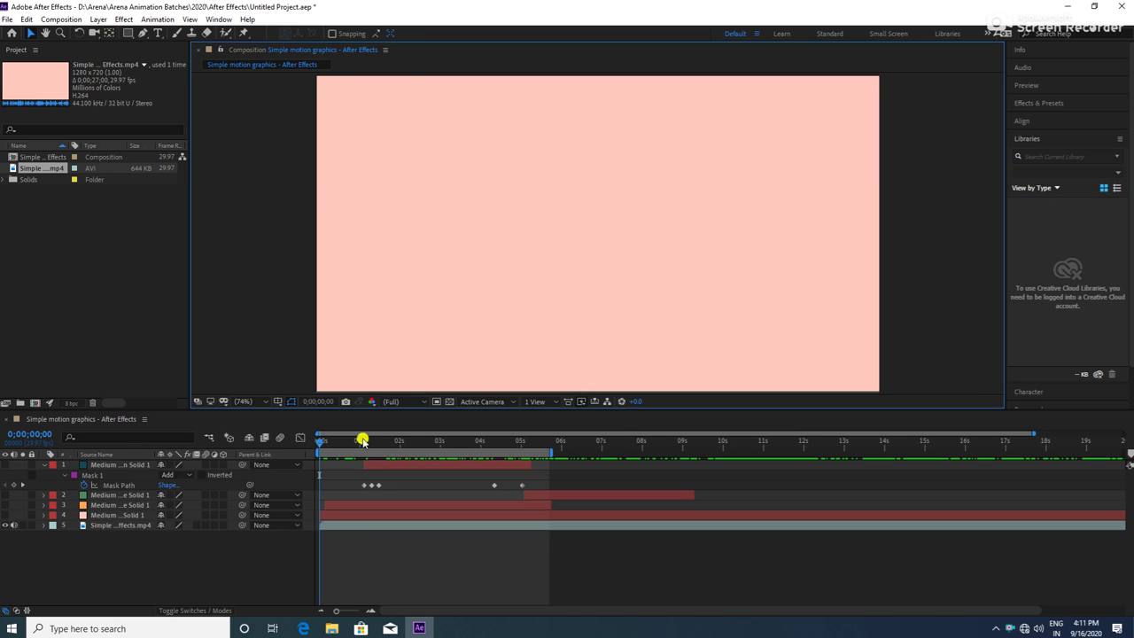
mouse_move(322, 445)
mouse_down()
mouse_move(336, 449)
mouse_move(322, 445)
mouse_up()
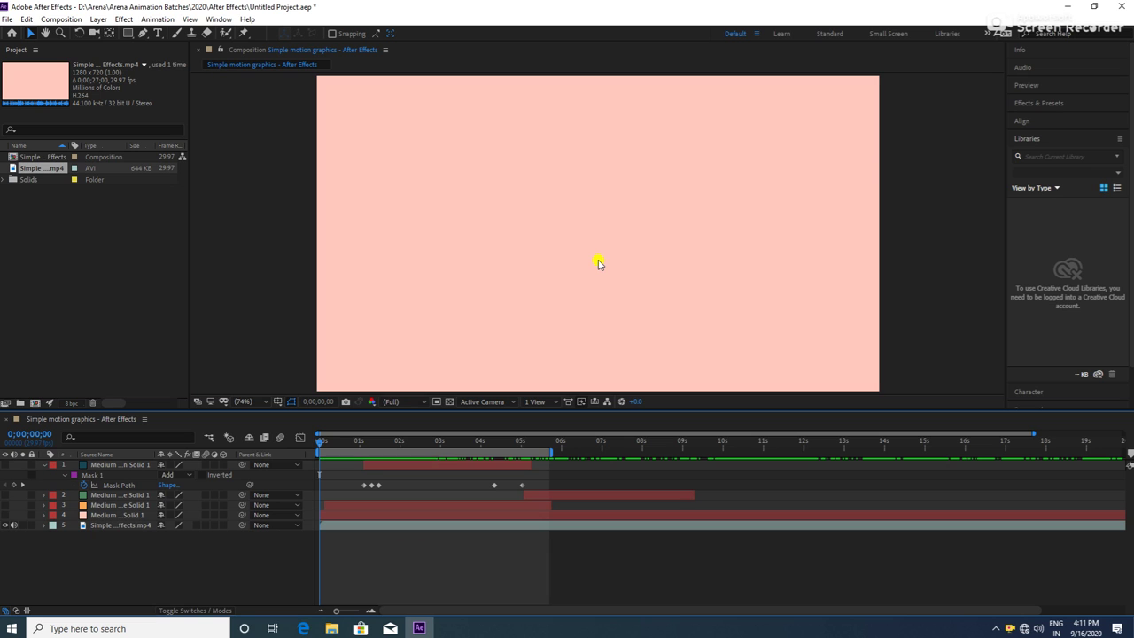
key(space)
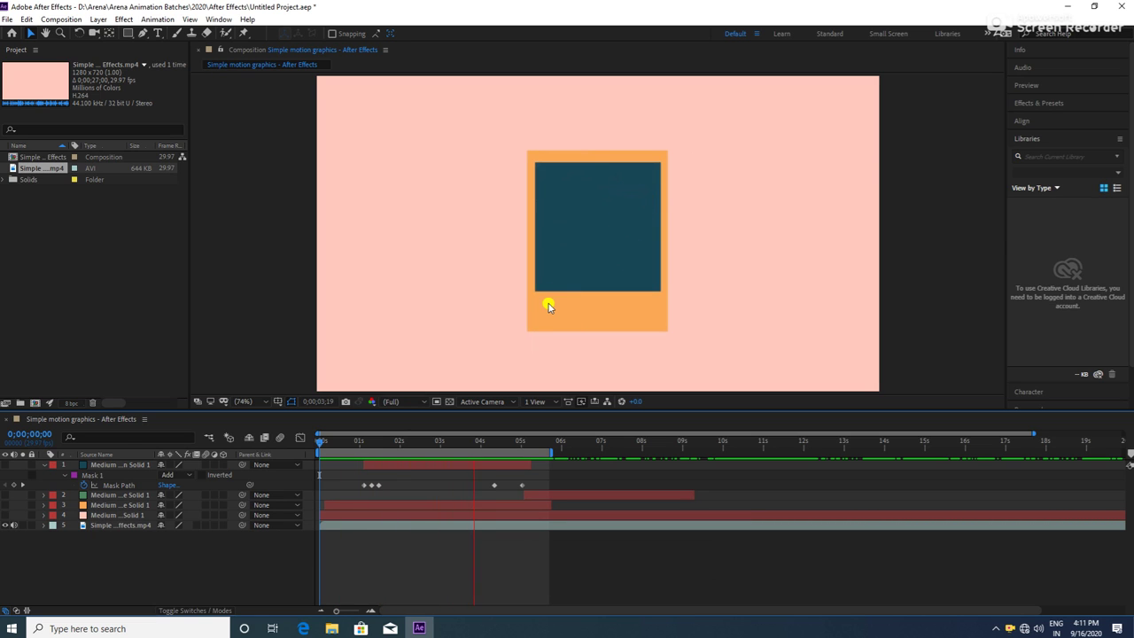
drag(483, 442, 441, 442)
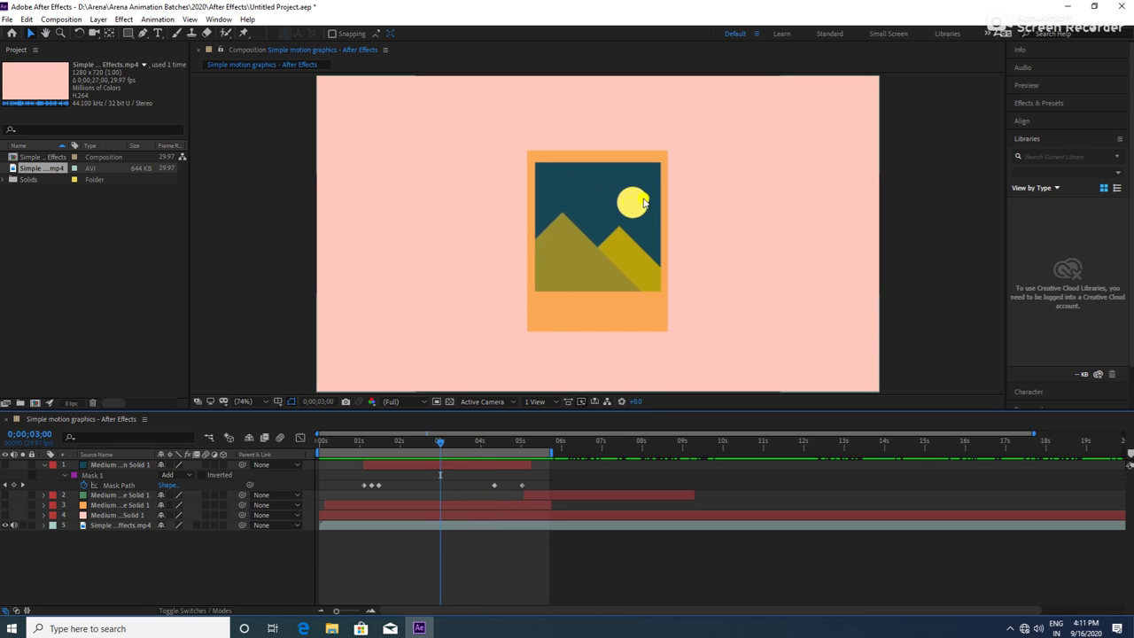
drag(392, 442, 380, 435)
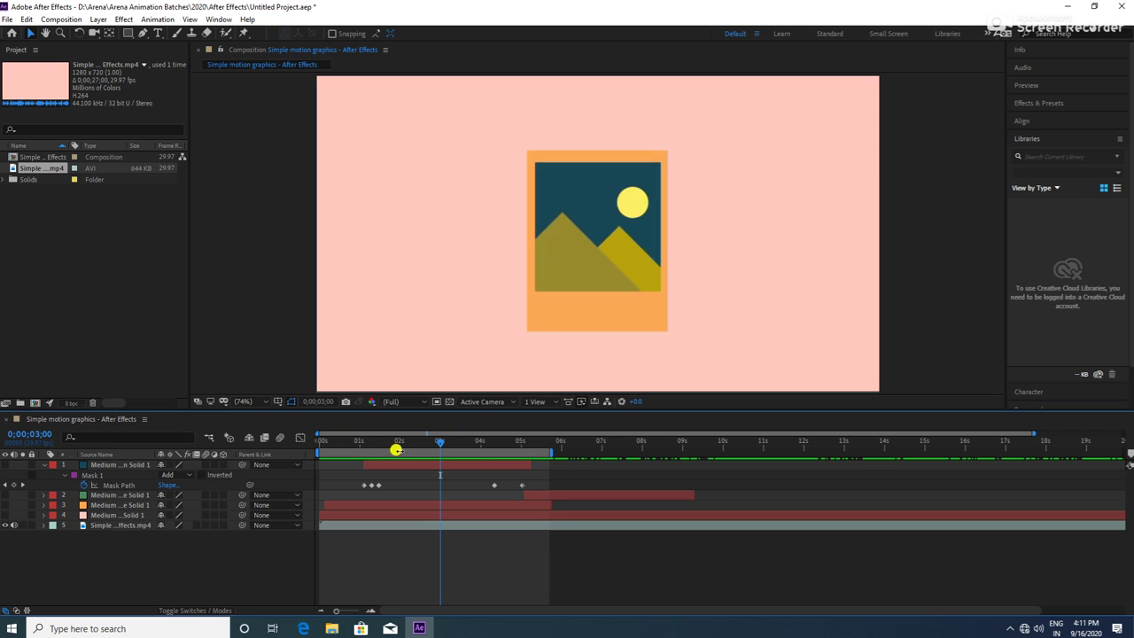
mouse_move(380, 435)
mouse_down()
mouse_move(476, 422)
mouse_move(413, 413)
mouse_move(468, 413)
mouse_move(375, 416)
mouse_move(389, 422)
mouse_up()
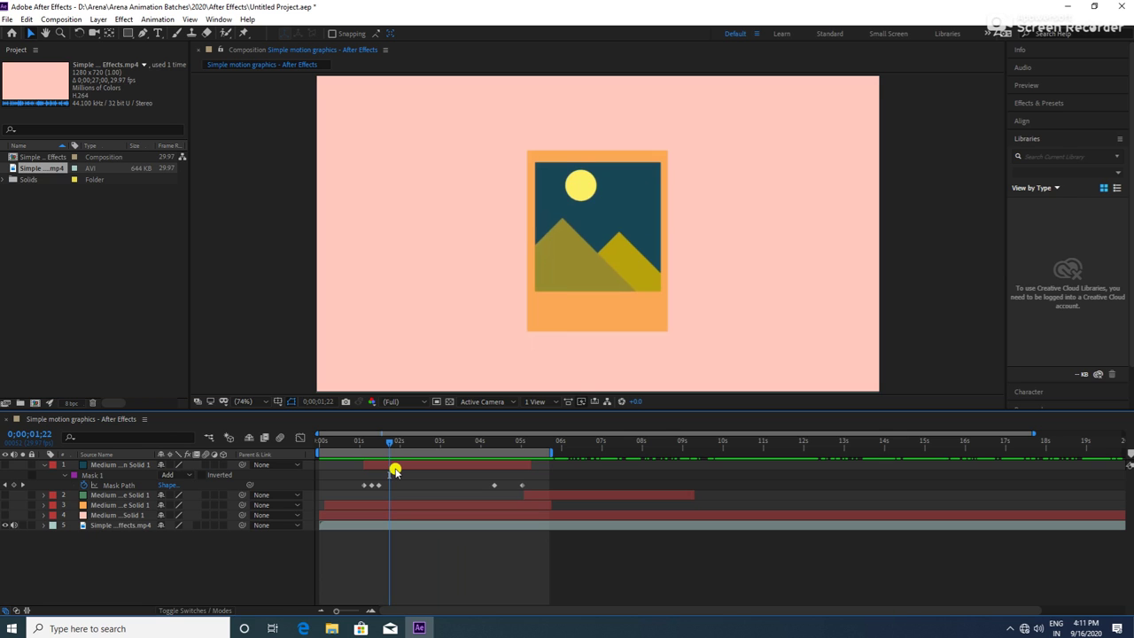
Scrub to 0;00;03;19 and open the timeline's context menu in the empty layer area
key(Page_Up)
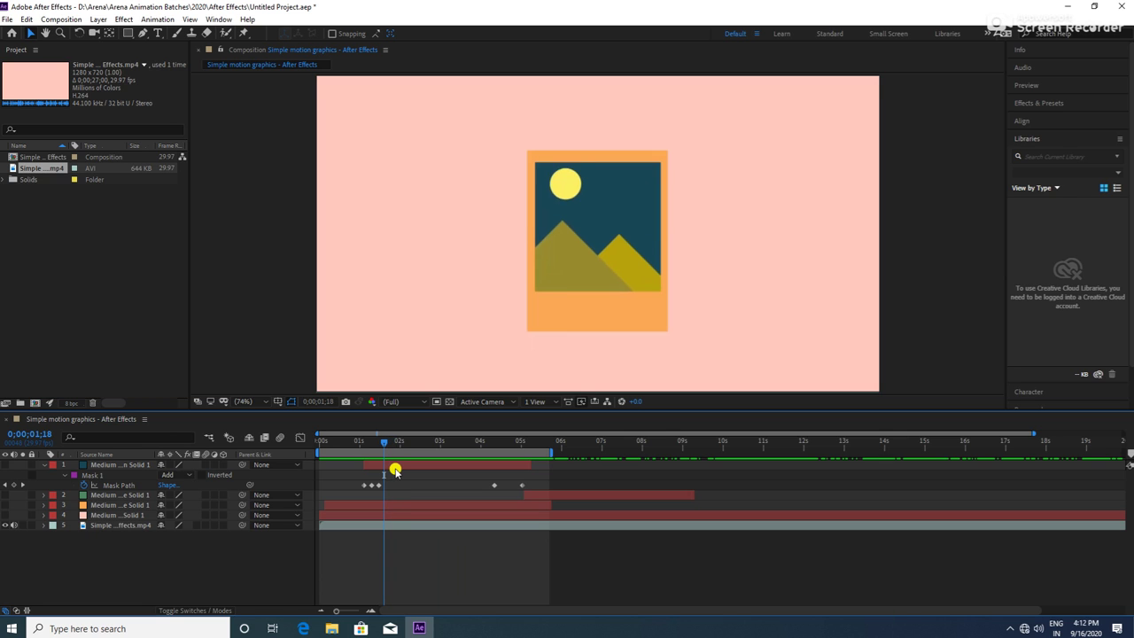
key(Page_Up)
key(Page_Up)
drag(373, 447, 383, 447)
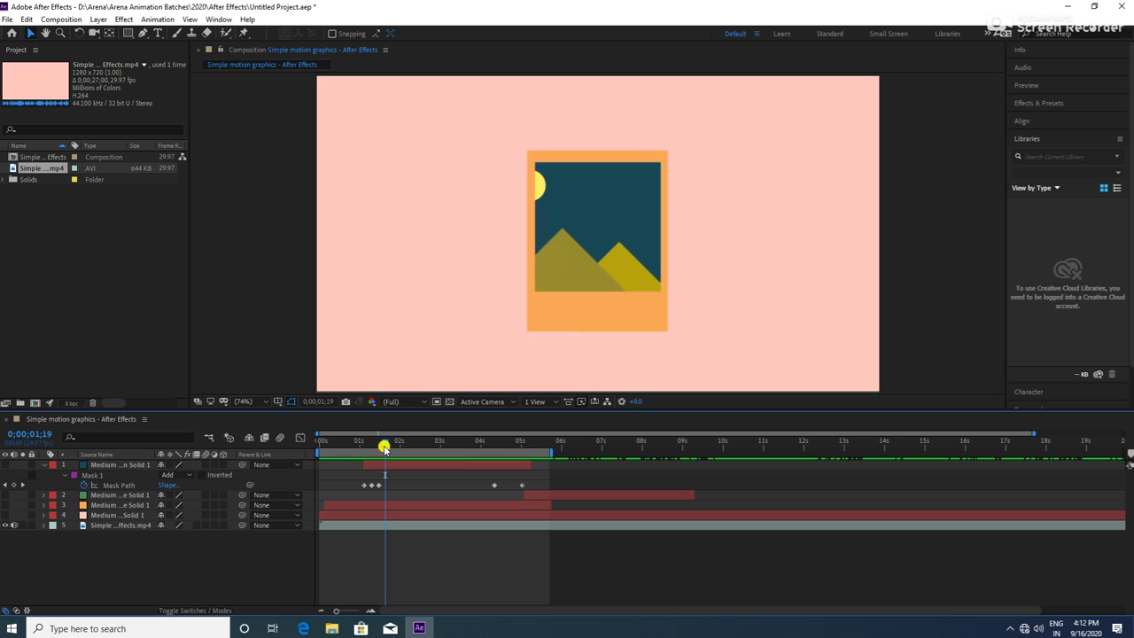
drag(384, 448, 384, 448)
key(space)
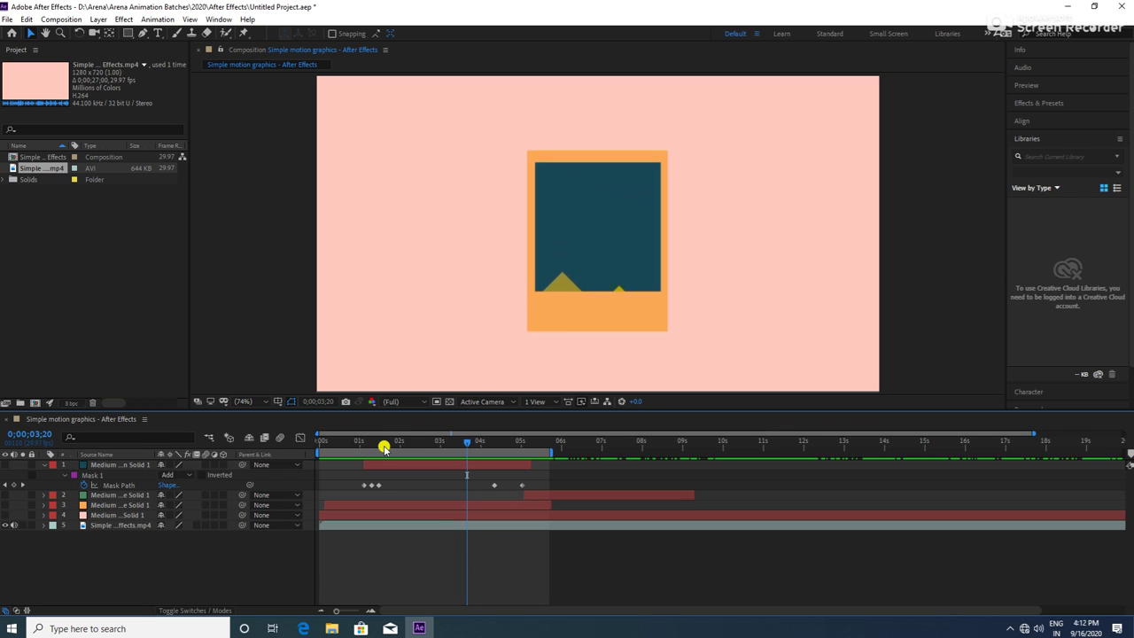
key(Page_Up)
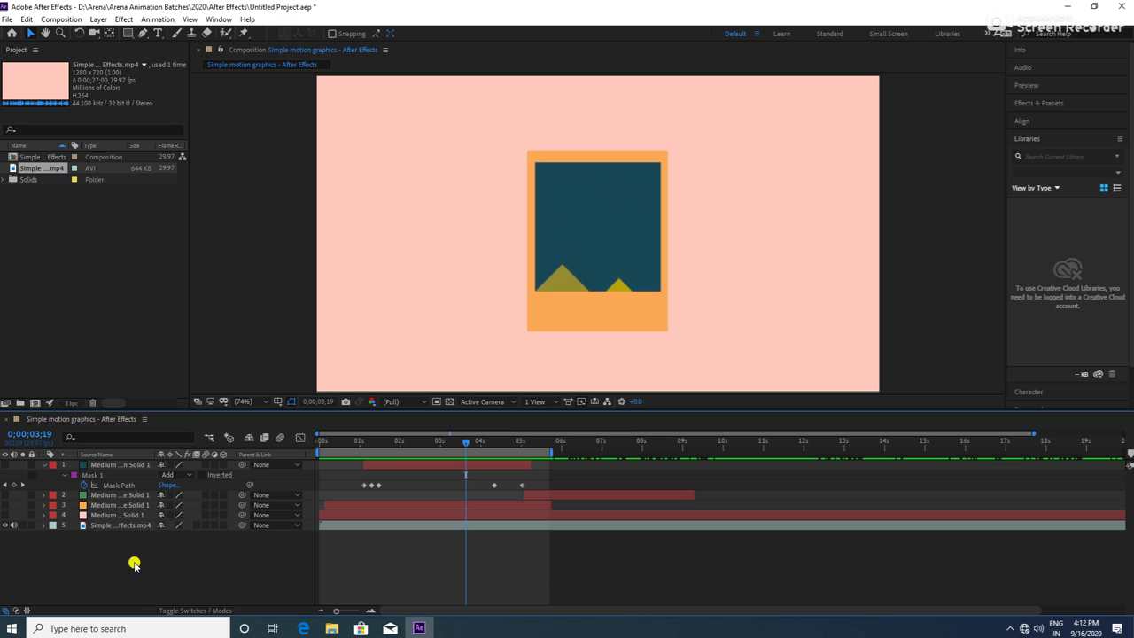
right_click(127, 557)
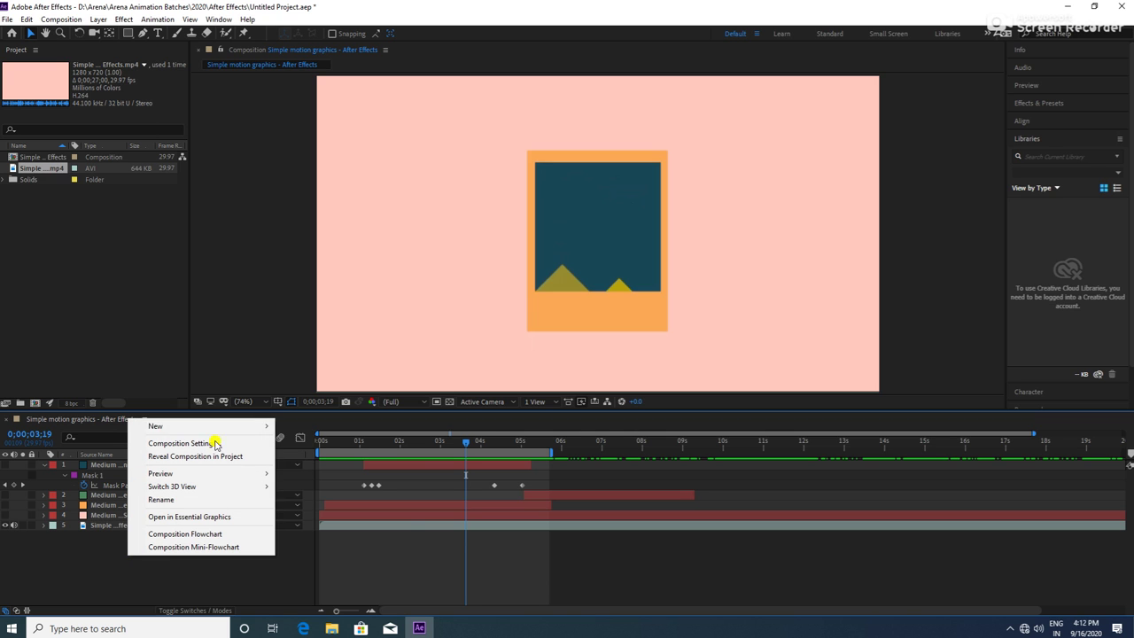
Dismiss the menu and move the current time to 0;00;03;02
mouse_move(228, 428)
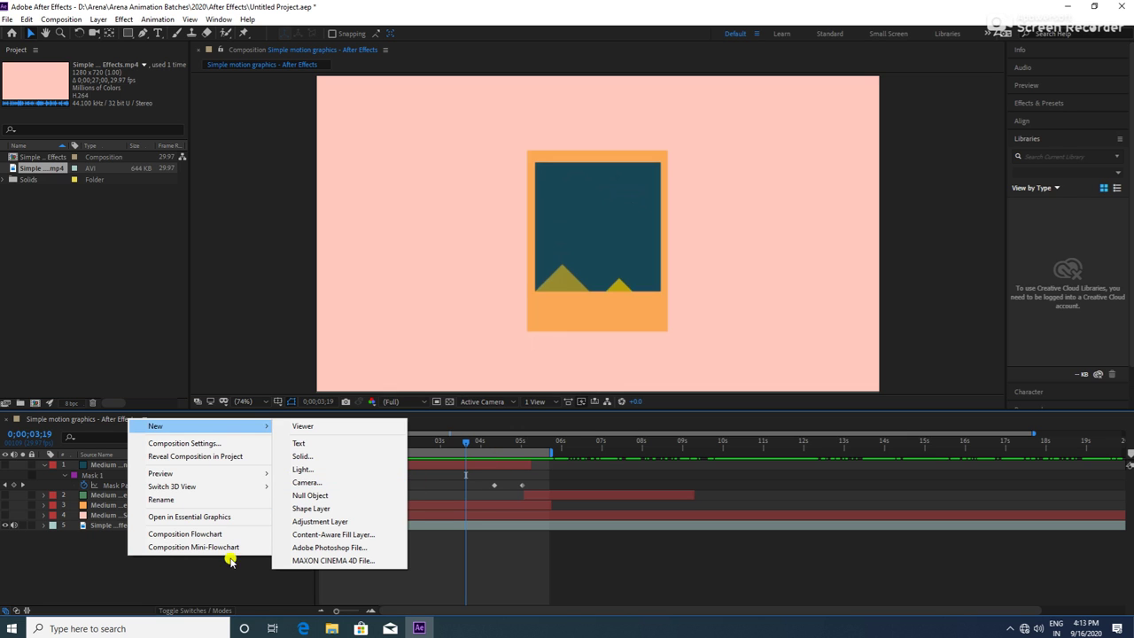
click(136, 560)
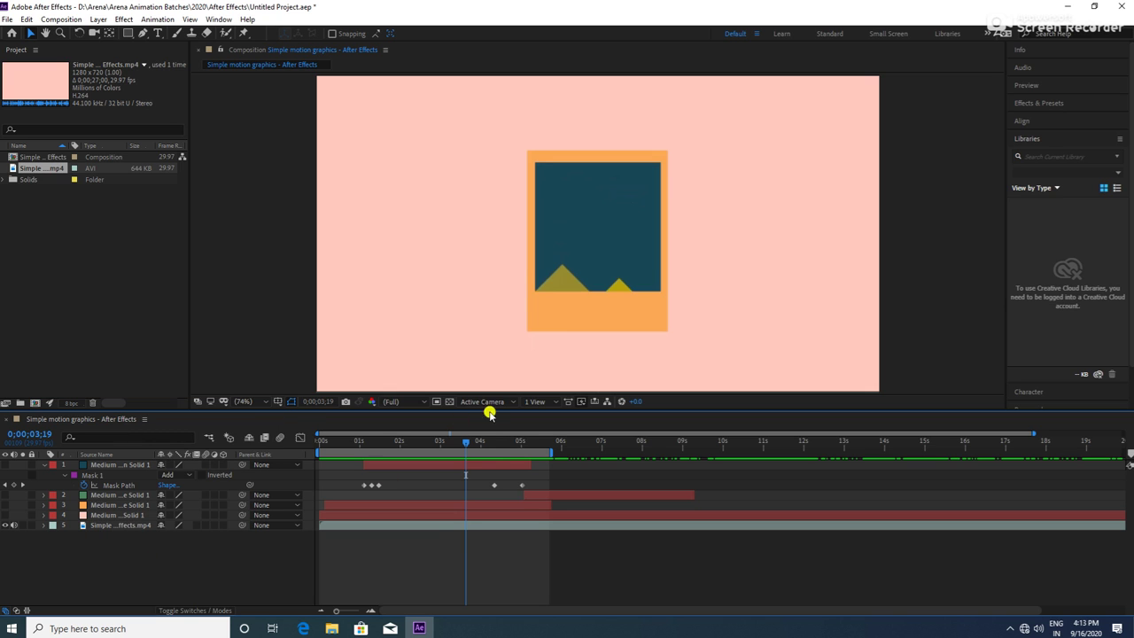
drag(462, 440, 443, 441)
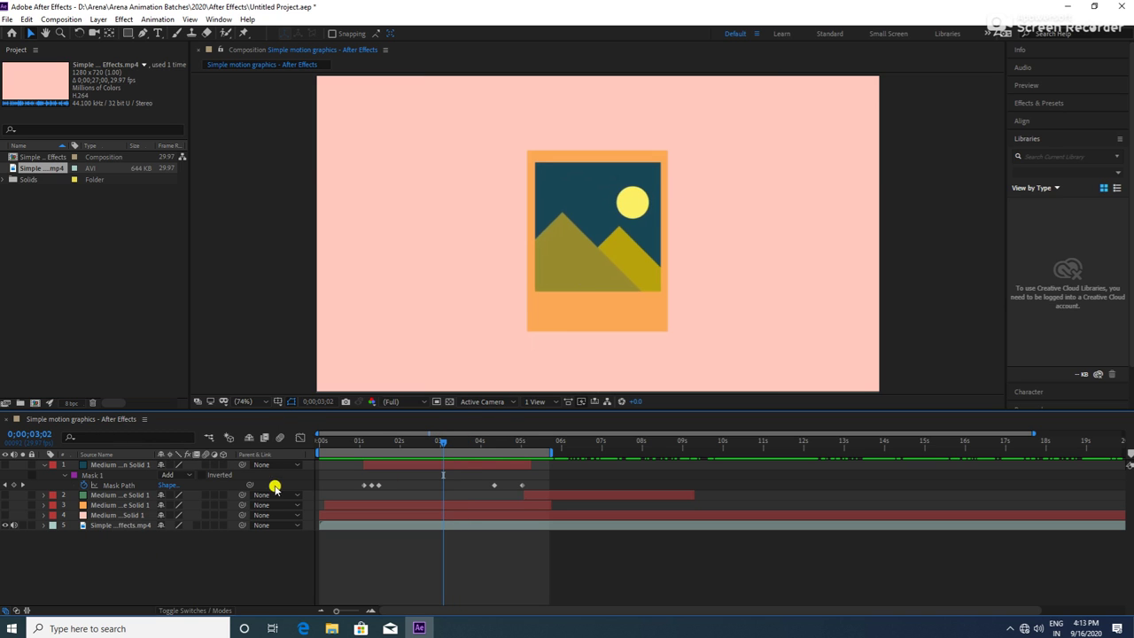
Create a new solid in the sun's sampled yellow and start it at 0;00;01;18
right_click(112, 564)
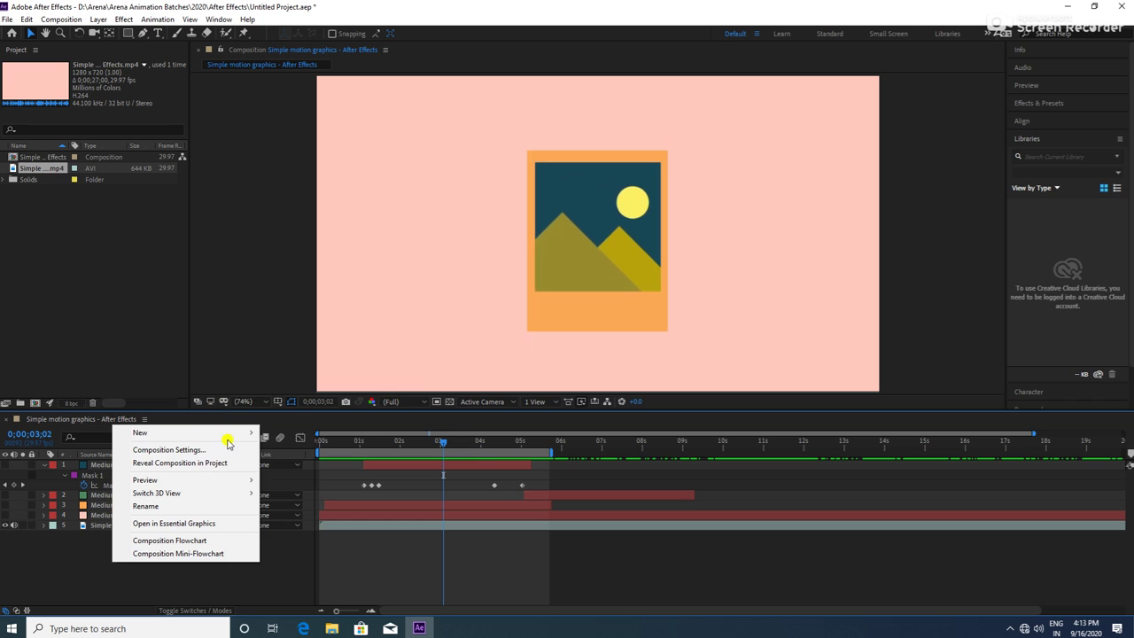
click(345, 464)
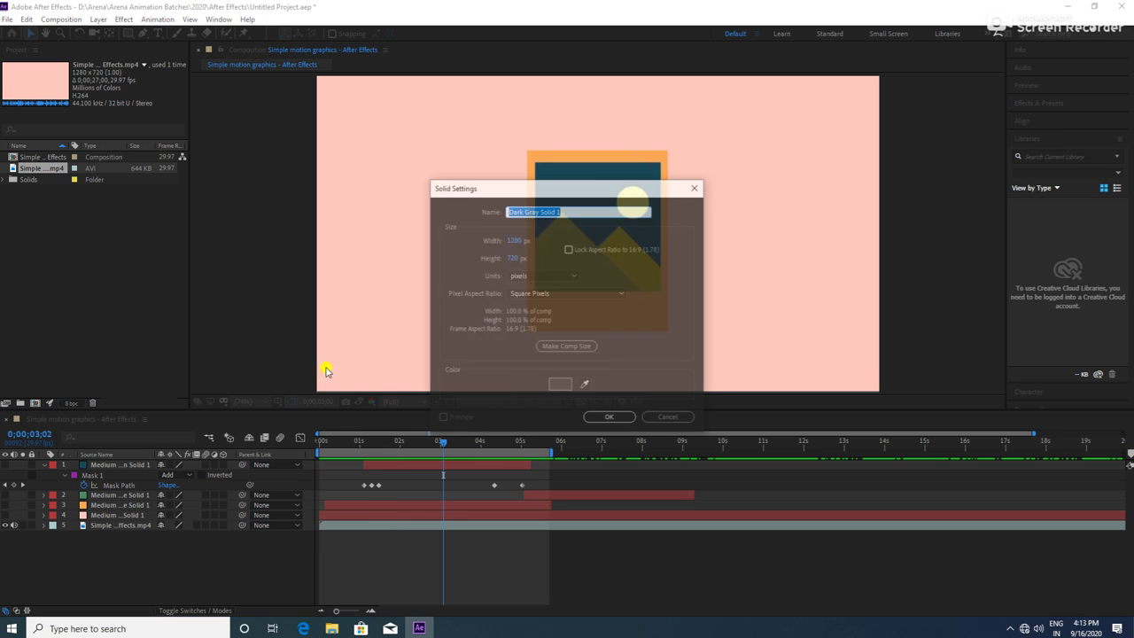
click(585, 386)
click(632, 213)
drag(638, 188, 641, 275)
click(587, 472)
click(645, 207)
click(623, 505)
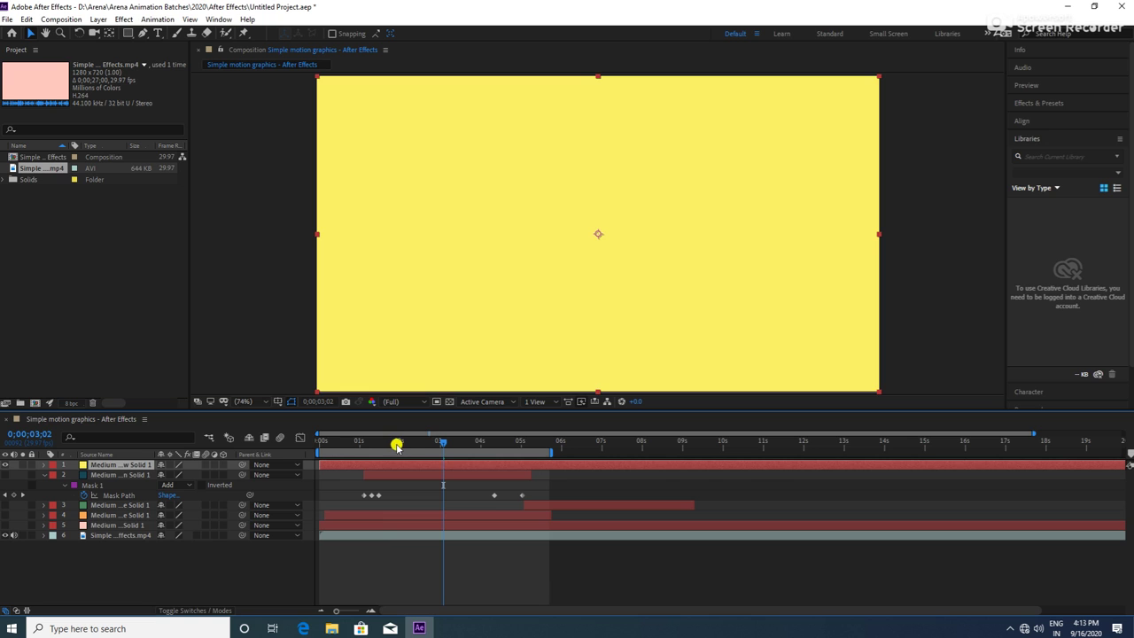
click(385, 446)
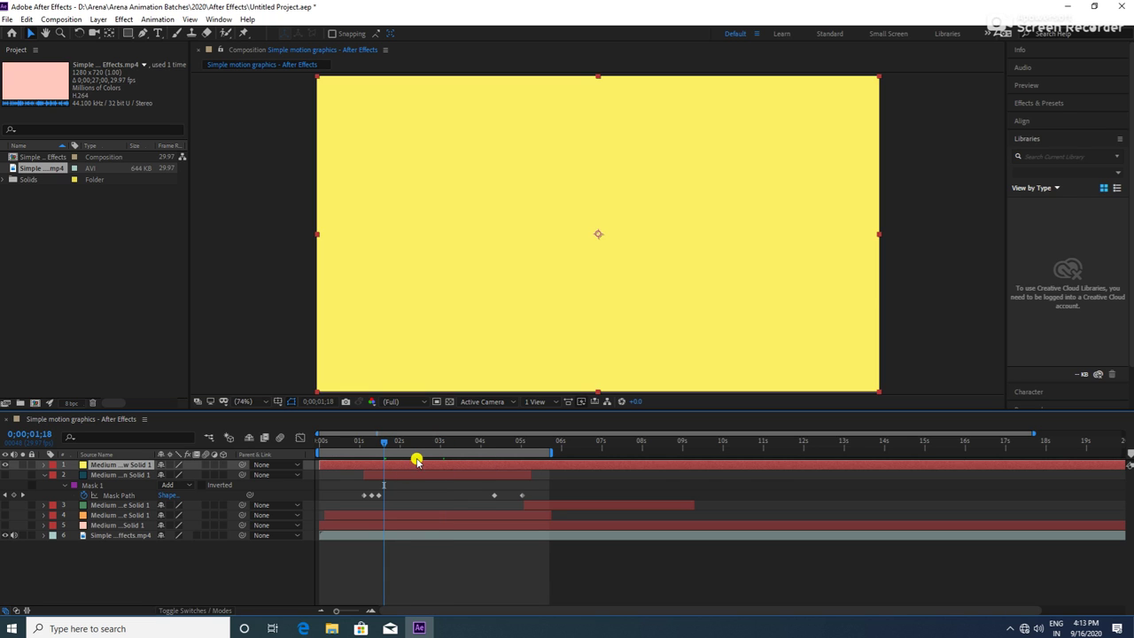
mouse_move(416, 463)
mouse_down()
mouse_move(392, 470)
mouse_move(435, 443)
mouse_move(468, 445)
mouse_up()
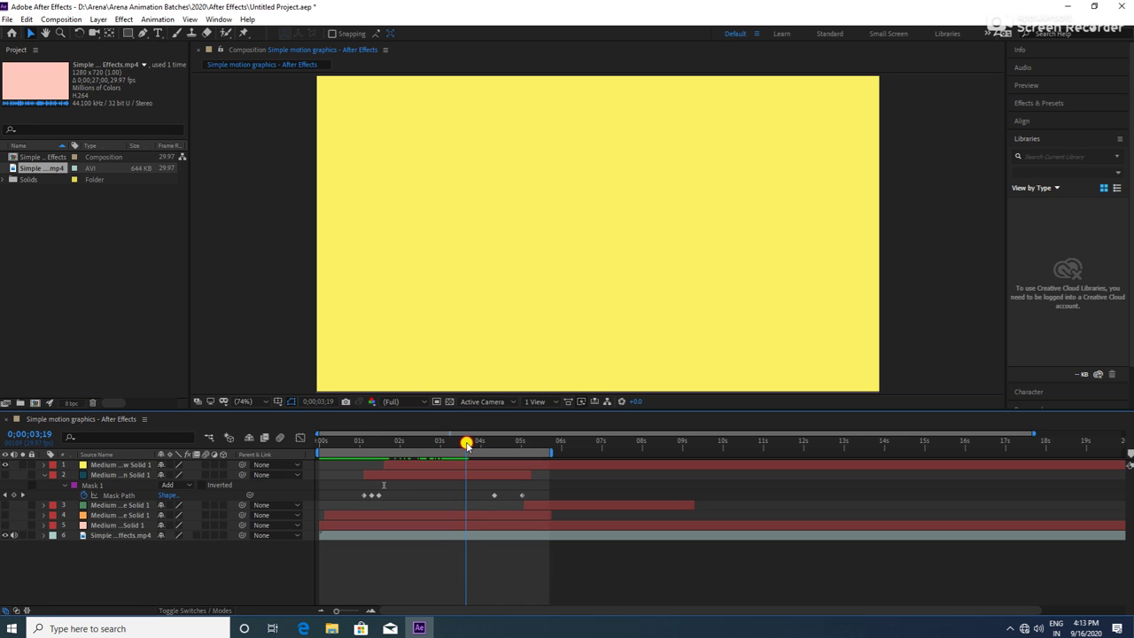
Split the yellow solid at 0;00;03;19 and delete the extra piece and duplicate
click(525, 465)
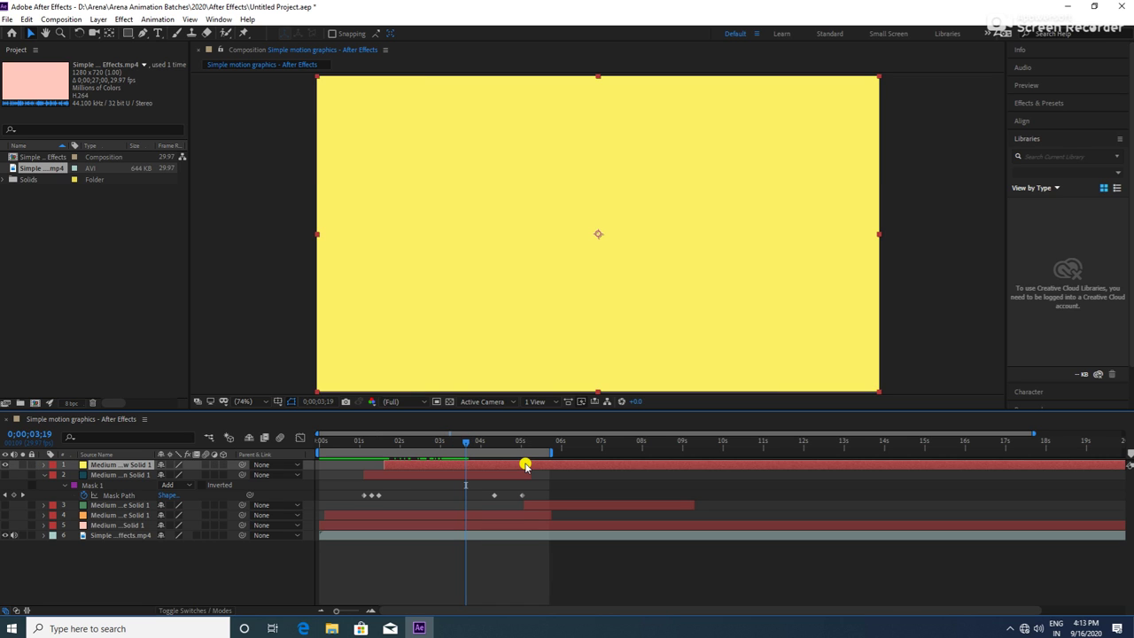
key(ctrl+d)
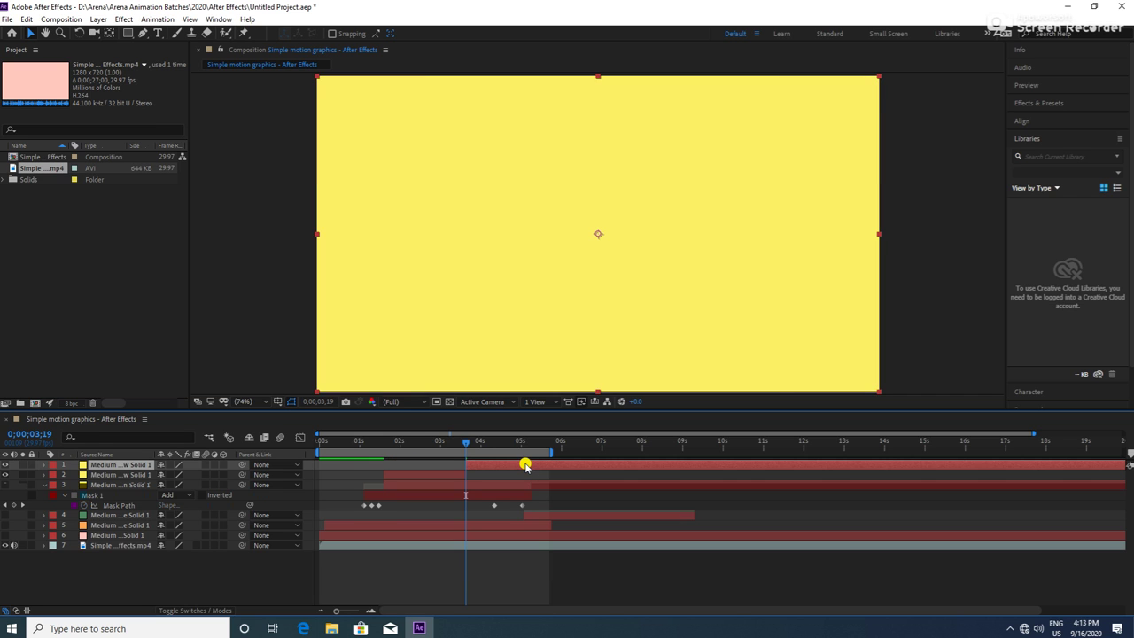
key(ctrl+shift+d)
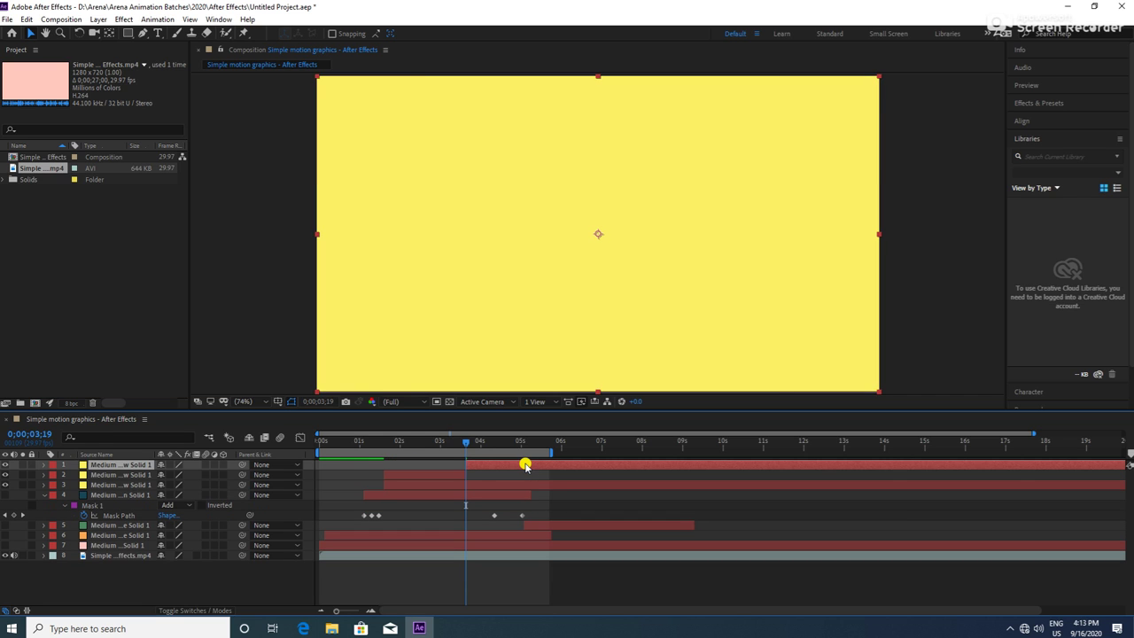
key(Delete)
click(525, 475)
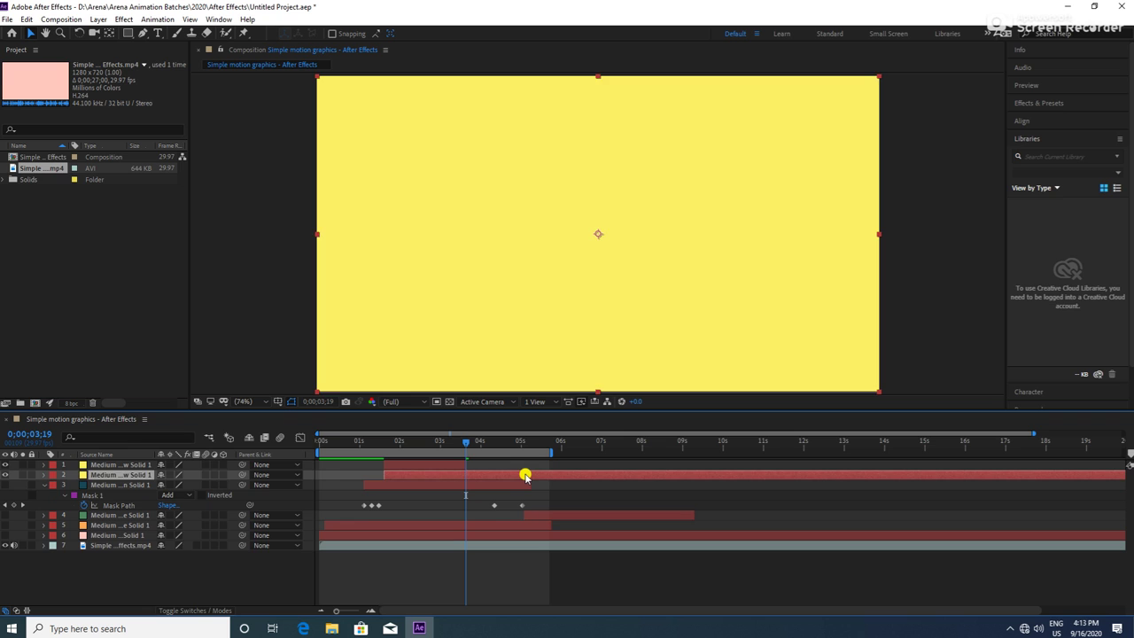
key(Delete)
click(434, 464)
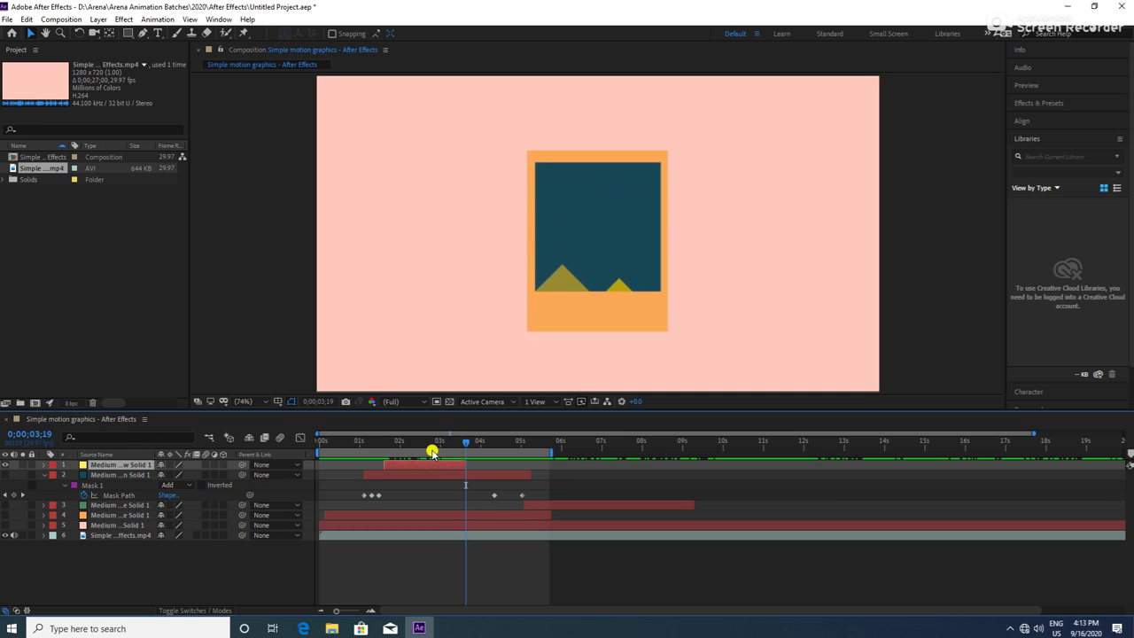
Hide the yellow solid and step to 0;00;01;21 as the sun enters
drag(463, 446, 407, 446)
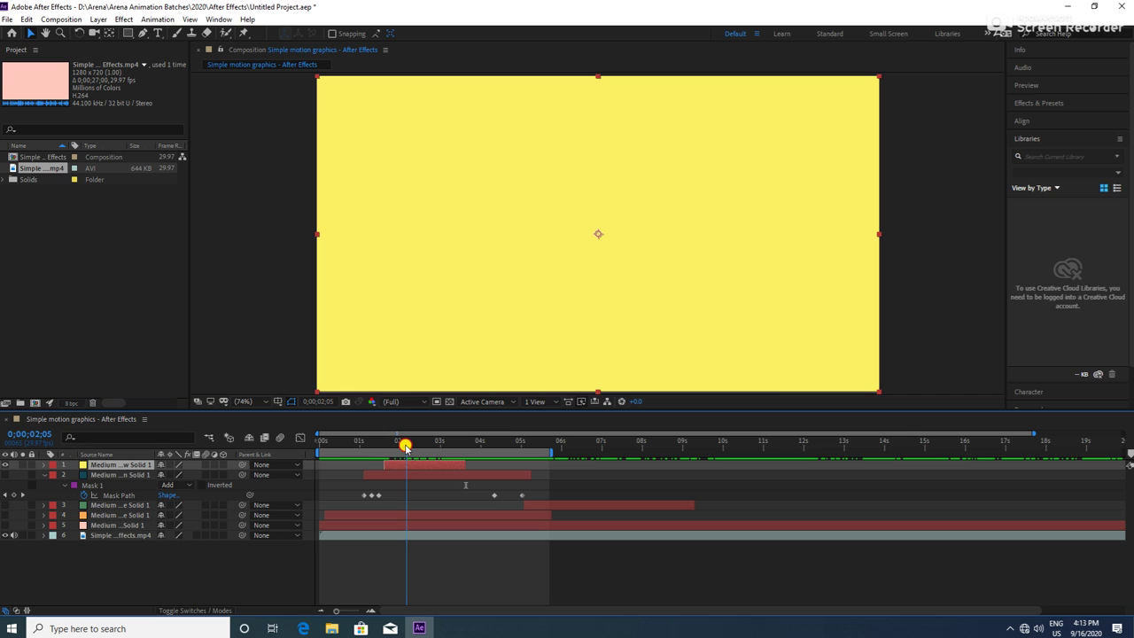
click(5, 466)
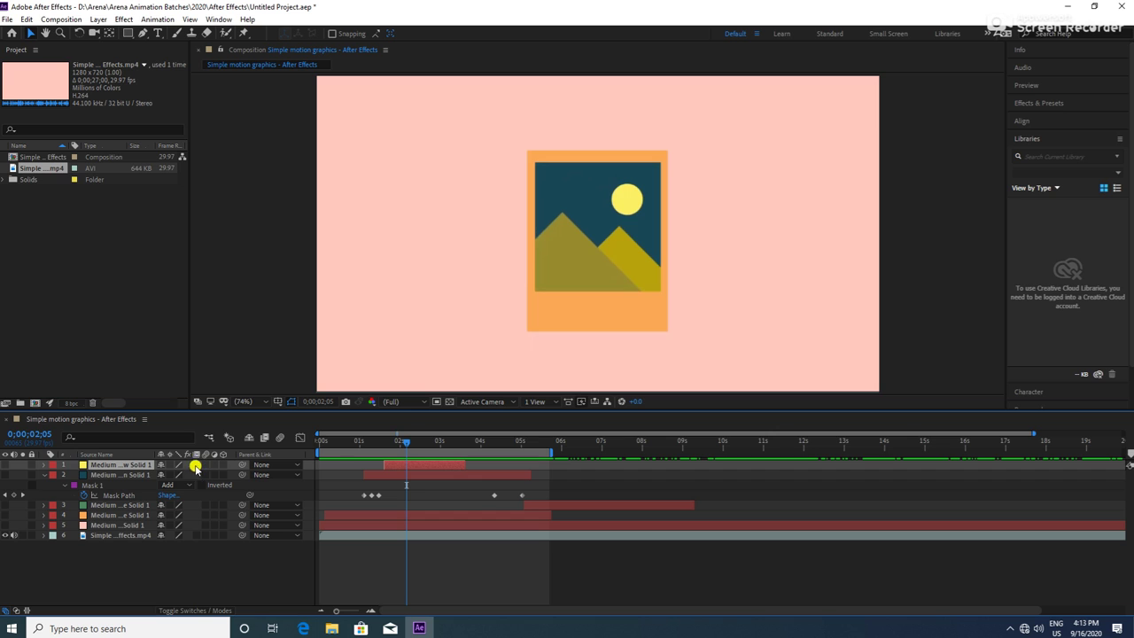
drag(404, 445, 403, 447)
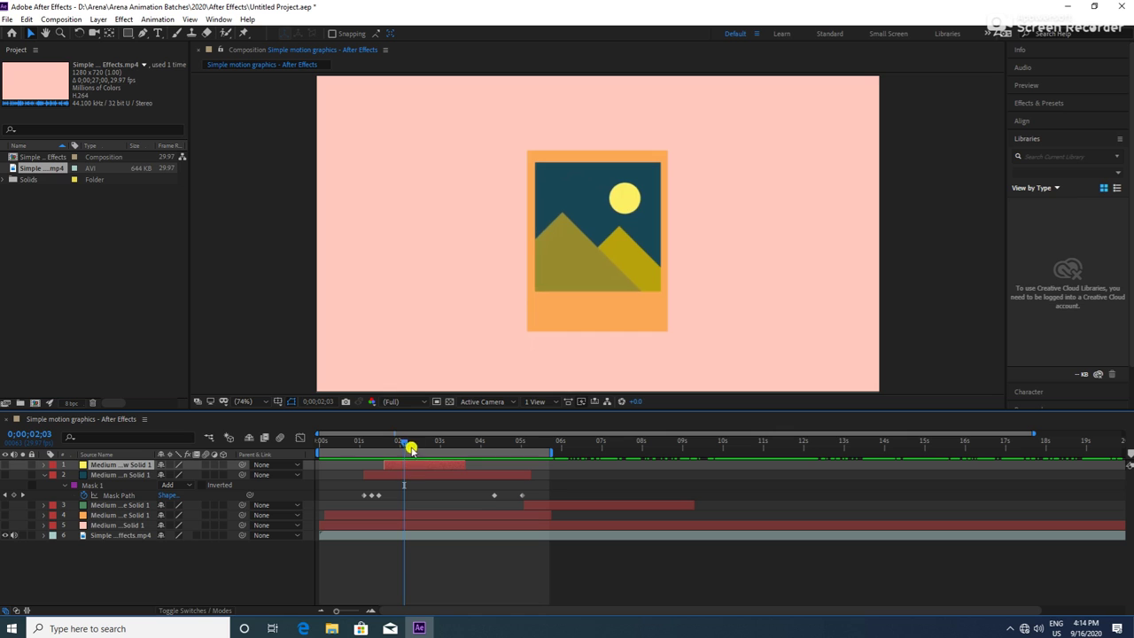
drag(403, 442, 384, 445)
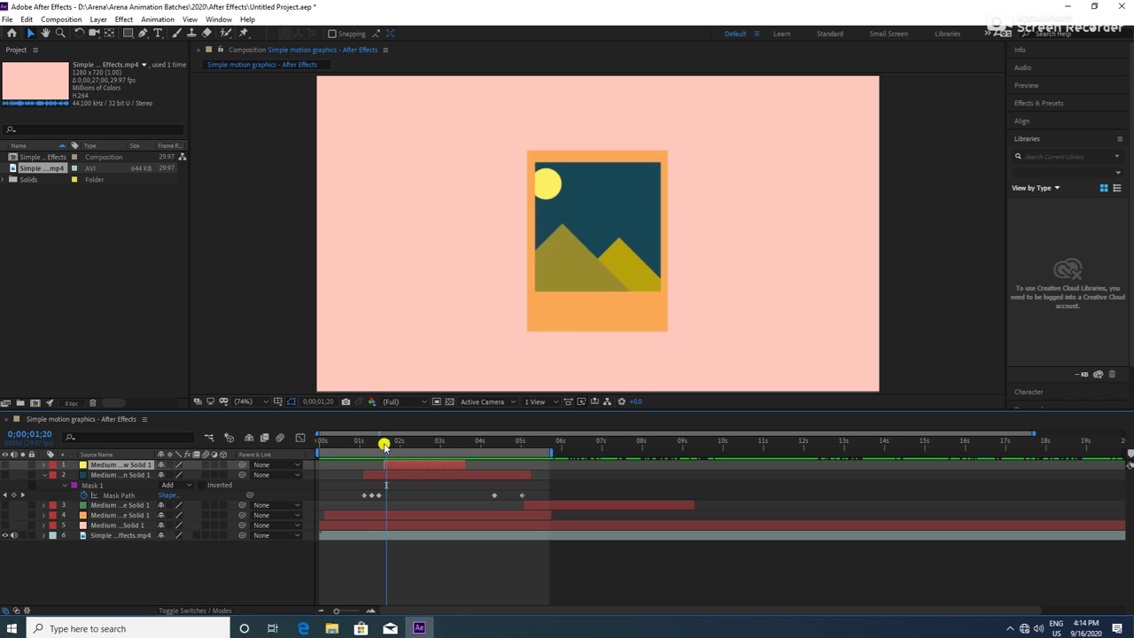
key(Page_Down)
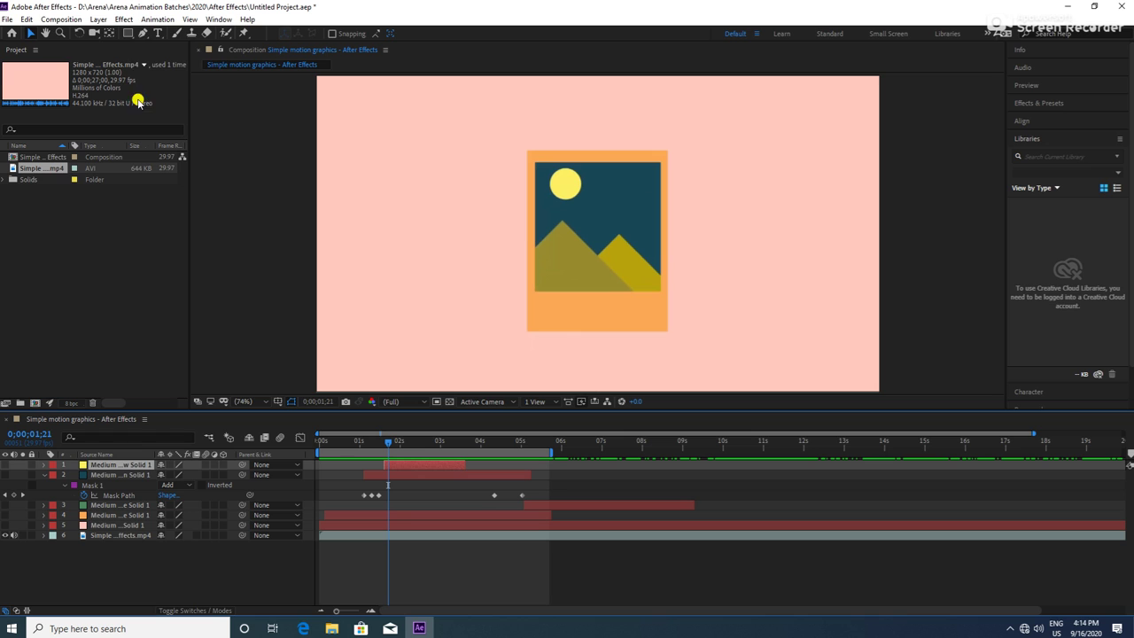
click(127, 33)
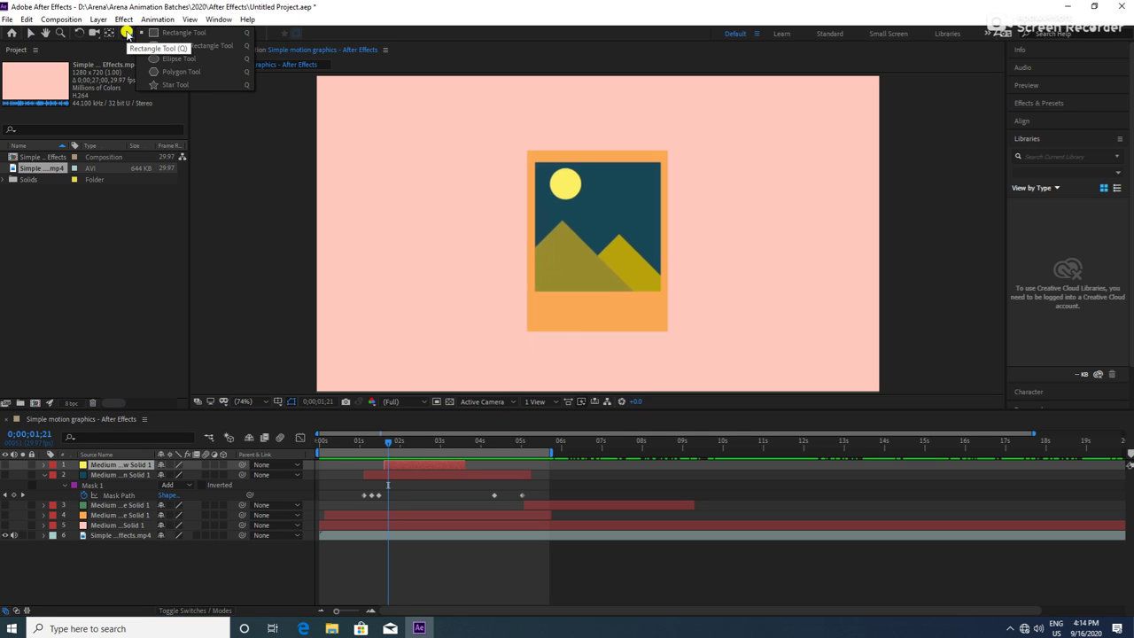
Draw an ellipse mask around the sun at 0;00;01;21 and preview it against the sun
click(193, 64)
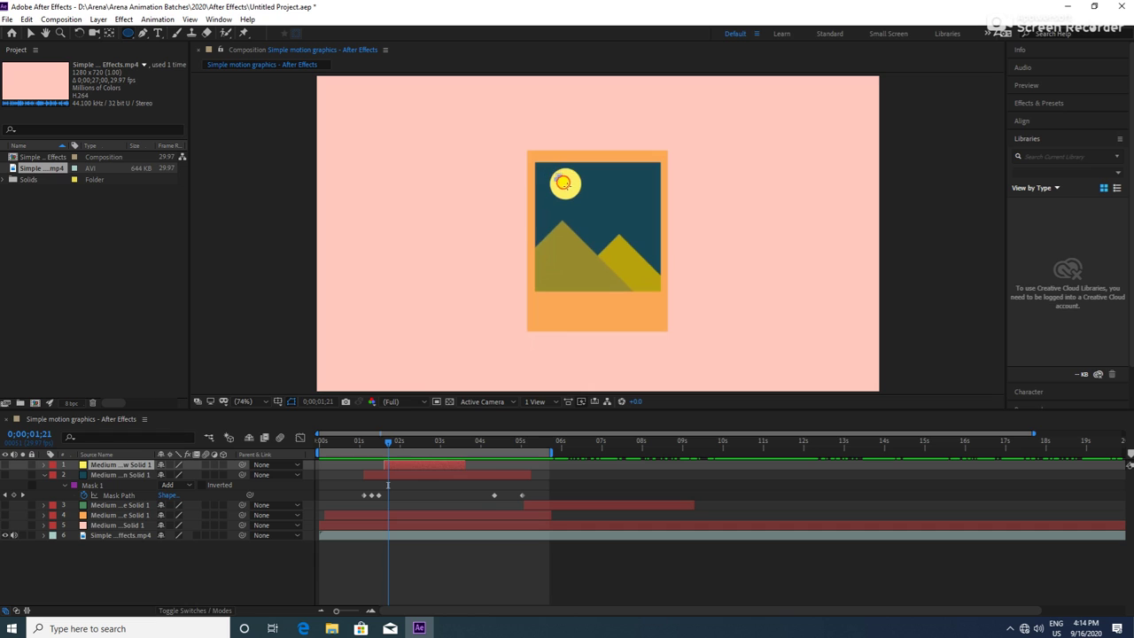
drag(552, 174, 576, 196)
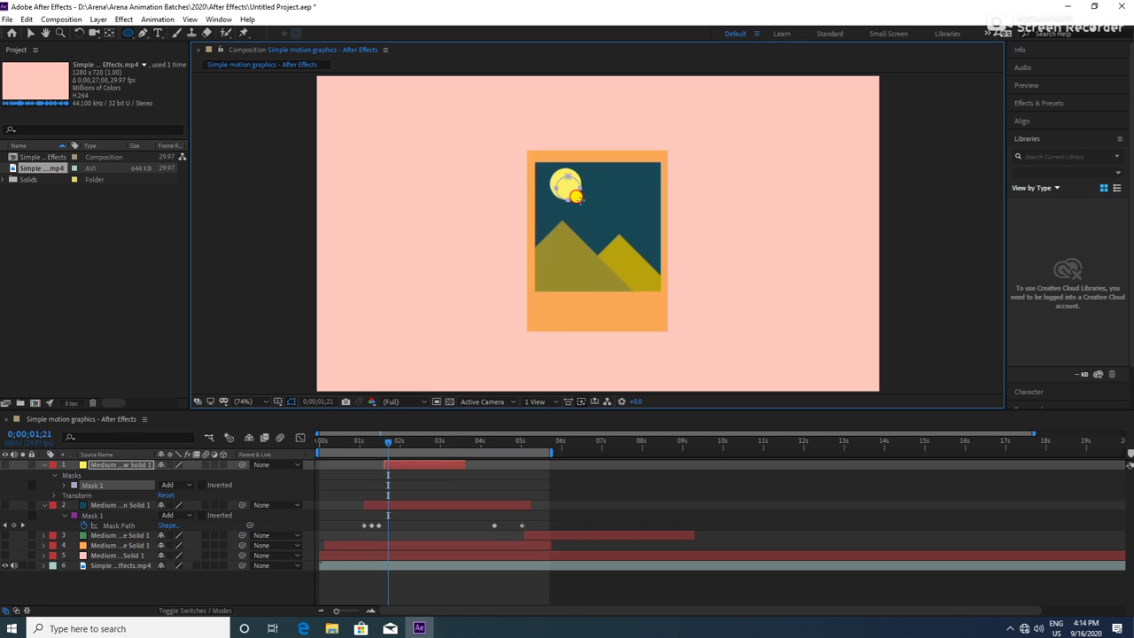
drag(571, 187, 577, 196)
key(space)
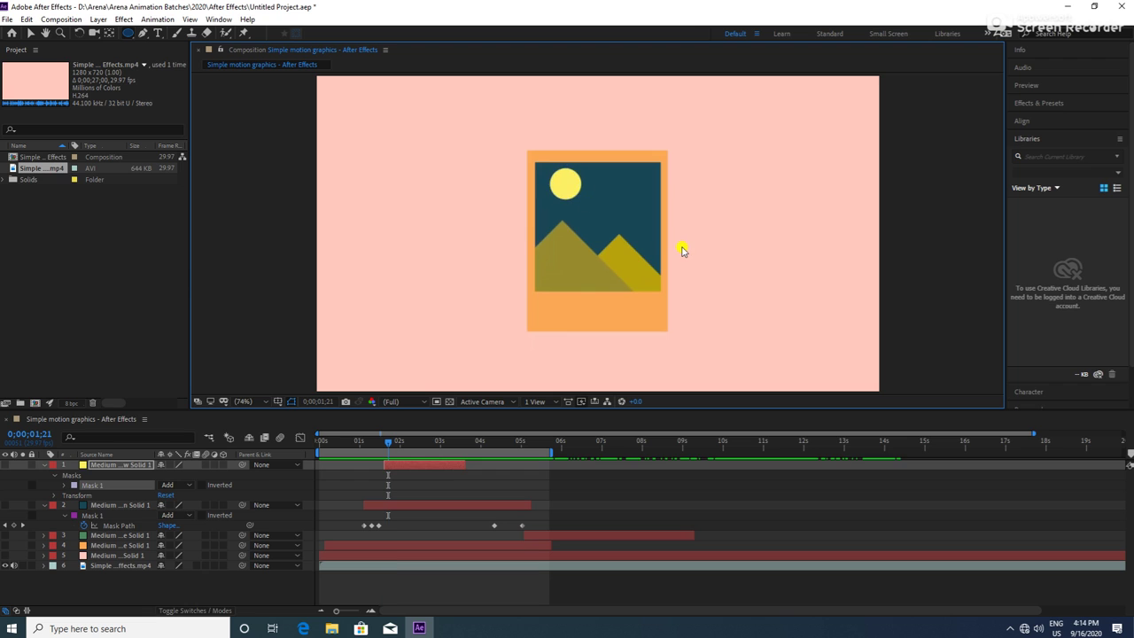
click(399, 444)
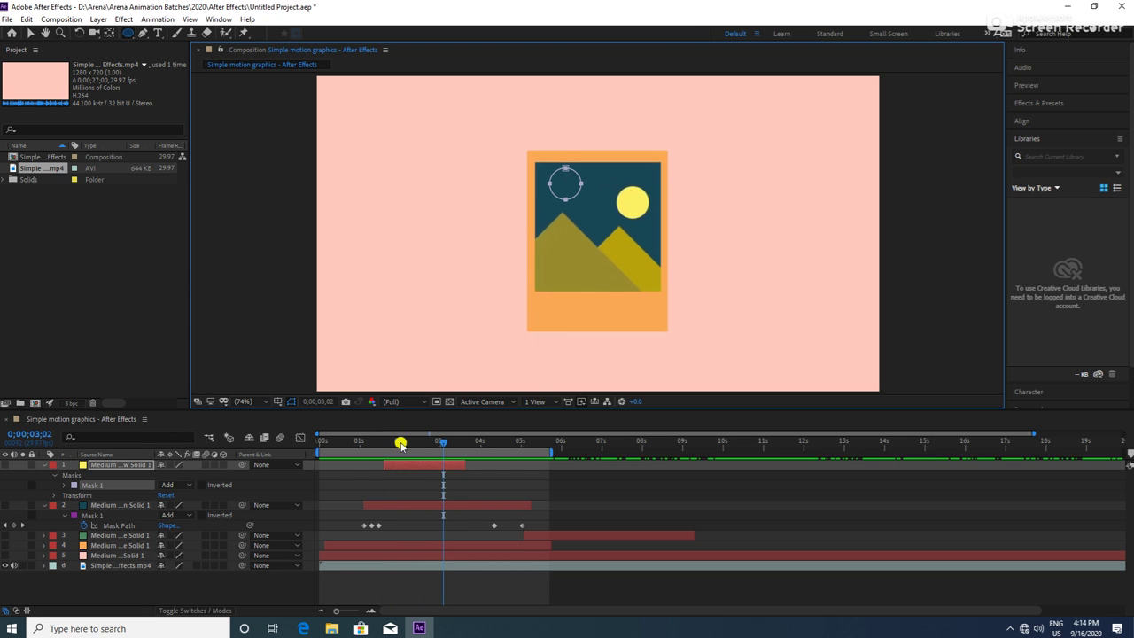
drag(399, 445, 390, 443)
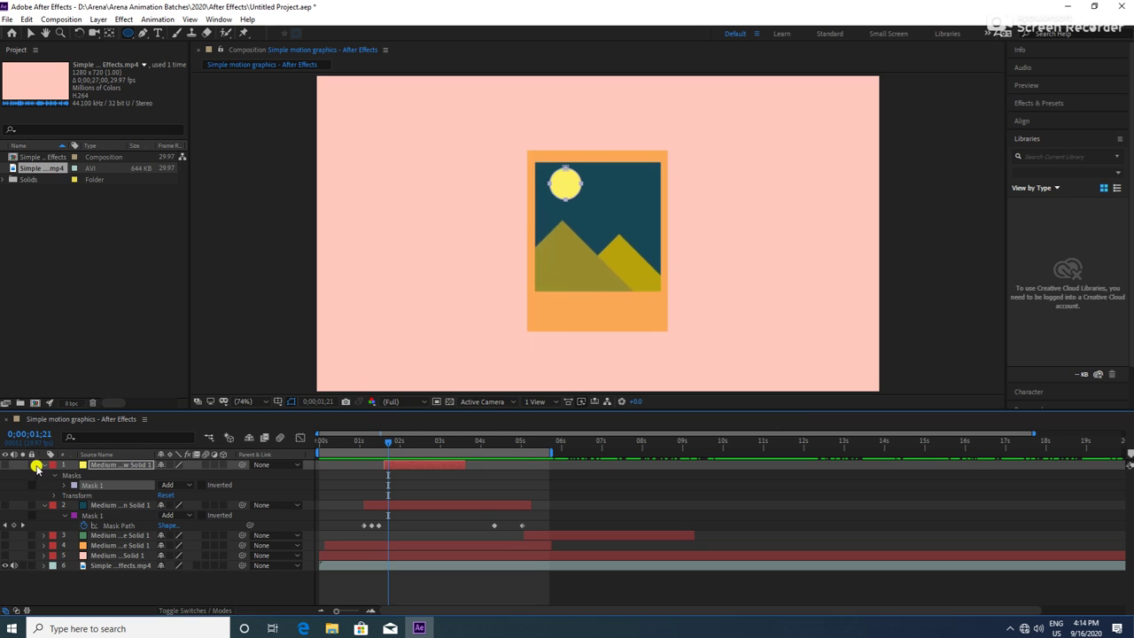
click(64, 484)
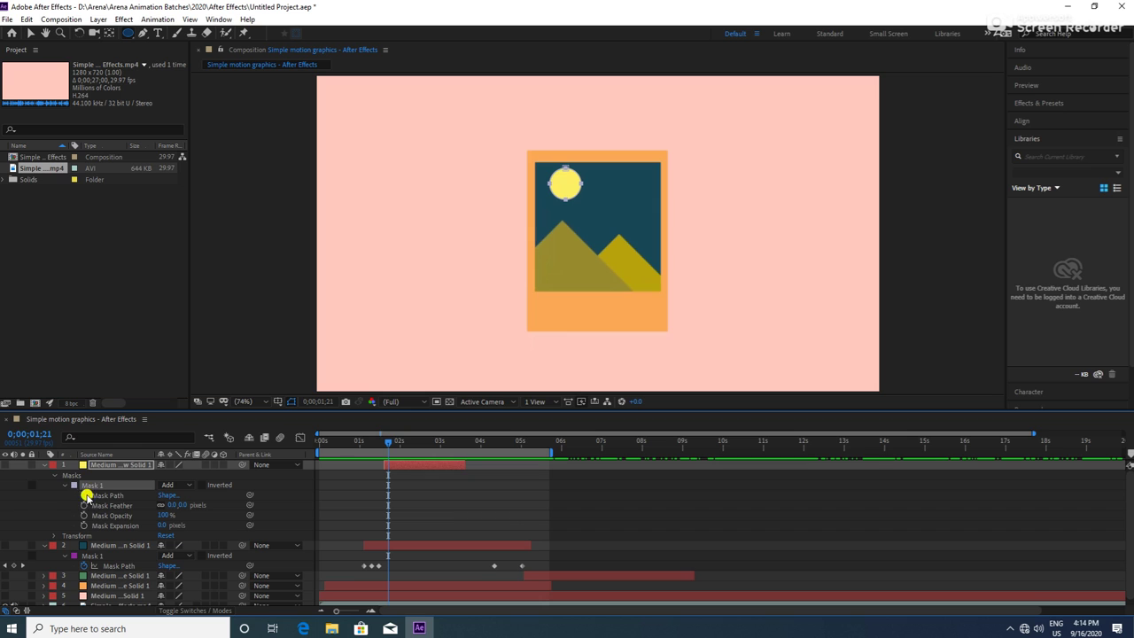
Enable Mask 1's keyframe stopwatches and drag the mask onto the sun
drag(85, 496, 84, 526)
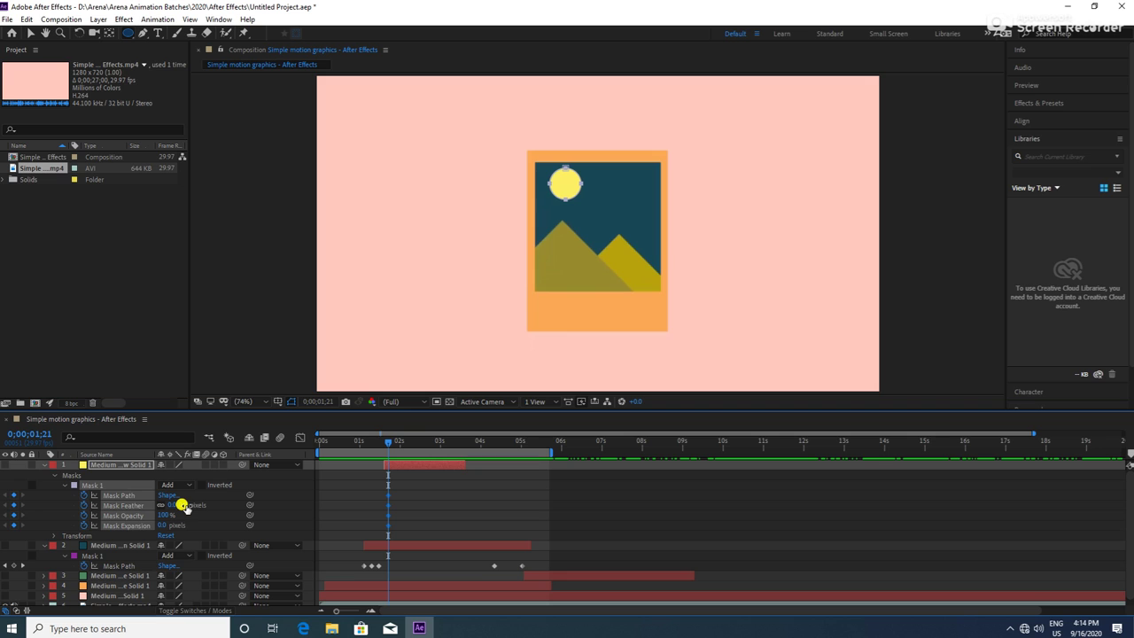
key(Page_Up)
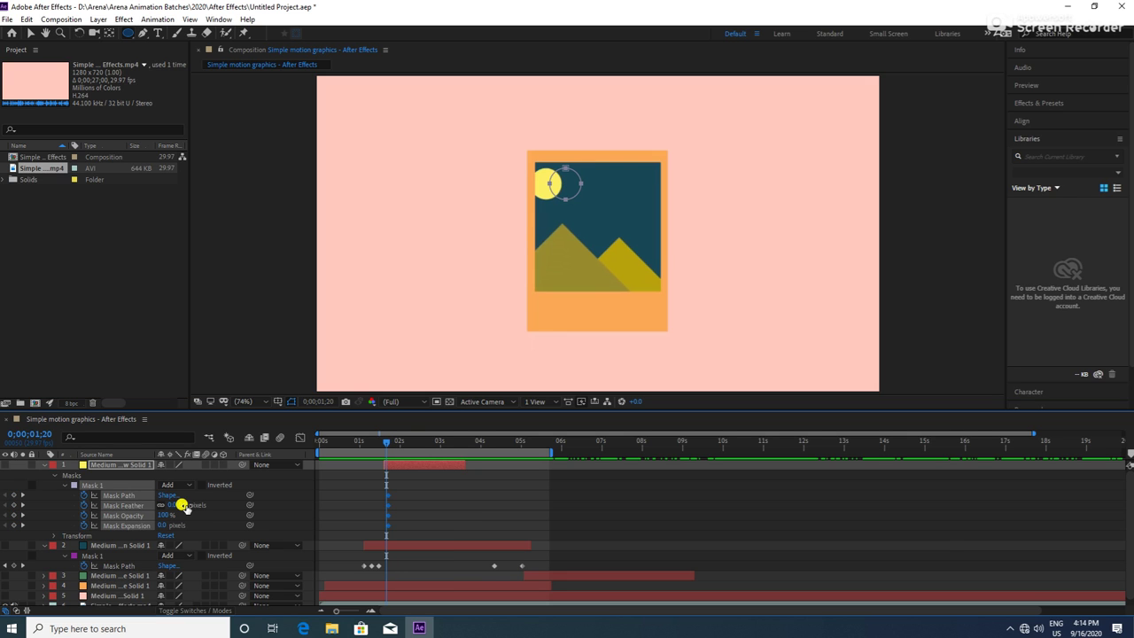
key(Page_Up)
key(Page_Up)
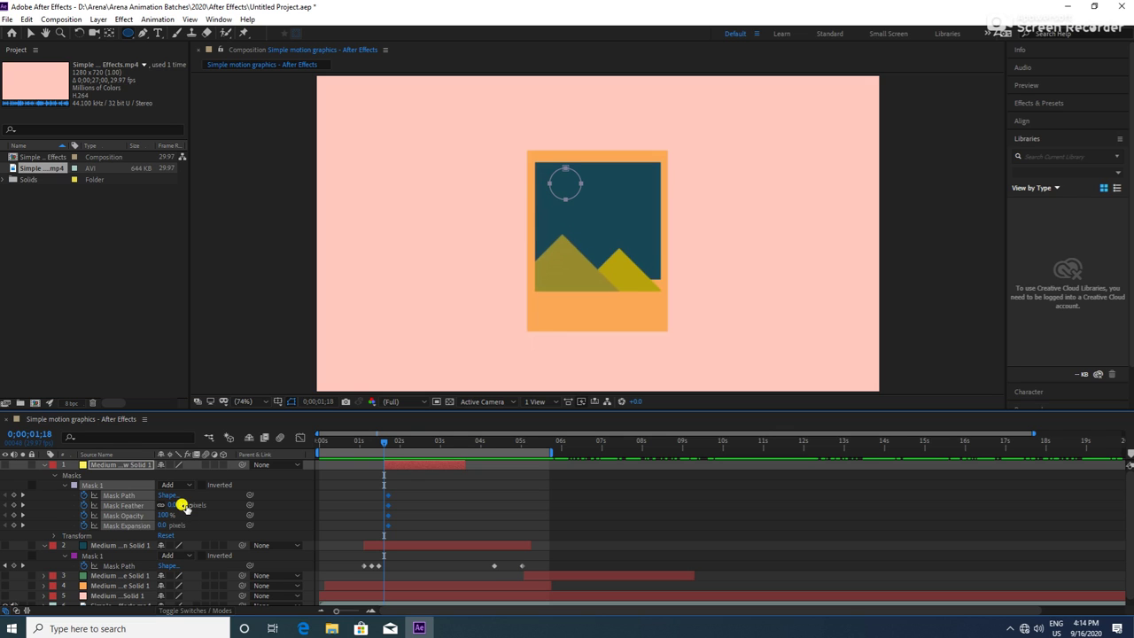
key(Page_Down)
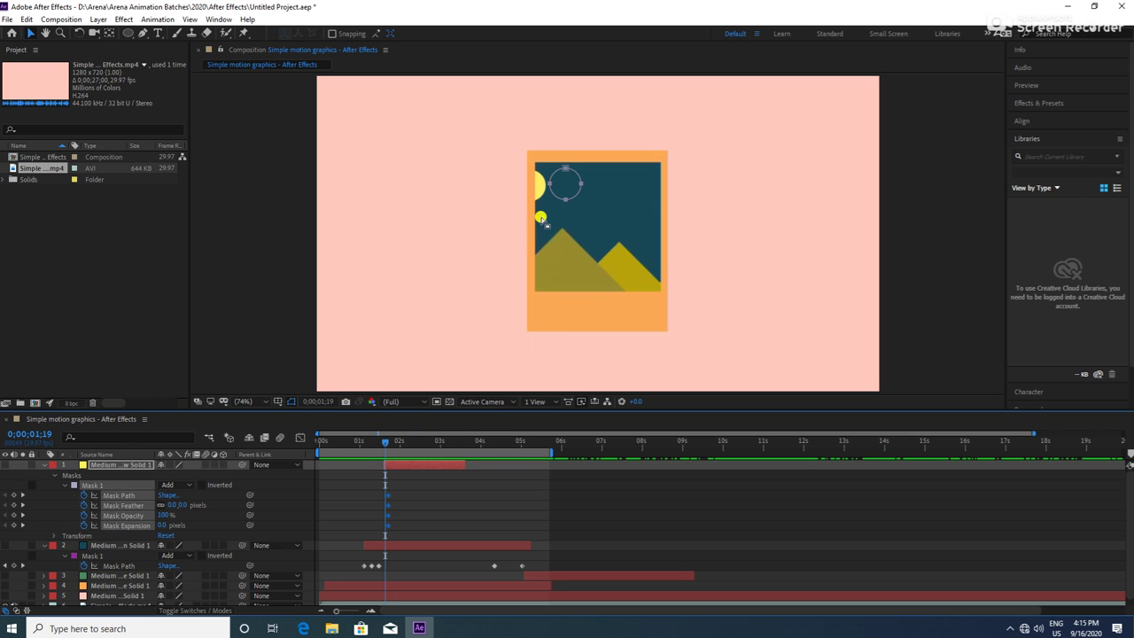
key(v)
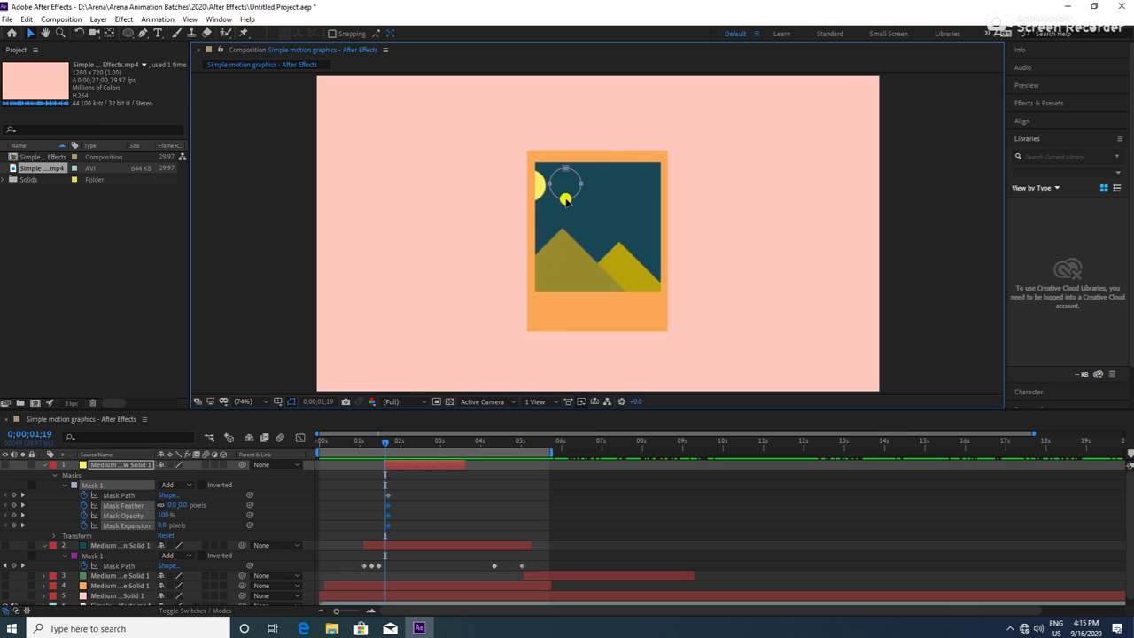
drag(566, 197, 528, 201)
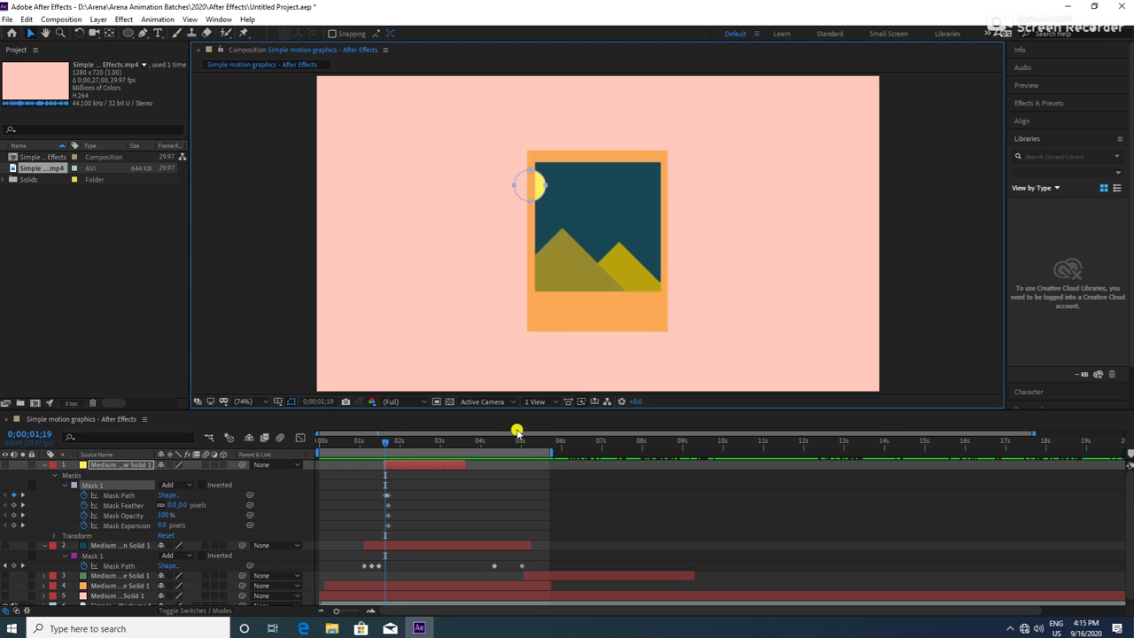
Keyframe the mask onto the sun at frames 01;18, 01;20 and 01;21
key(Page_Up)
drag(529, 202, 516, 205)
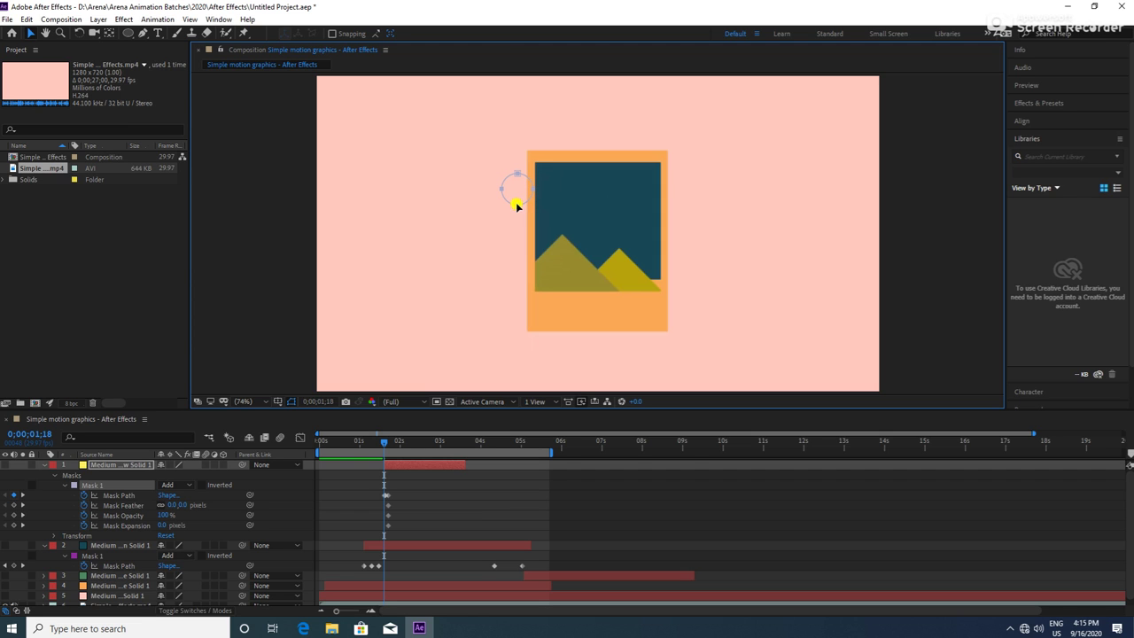
key(Page_Down)
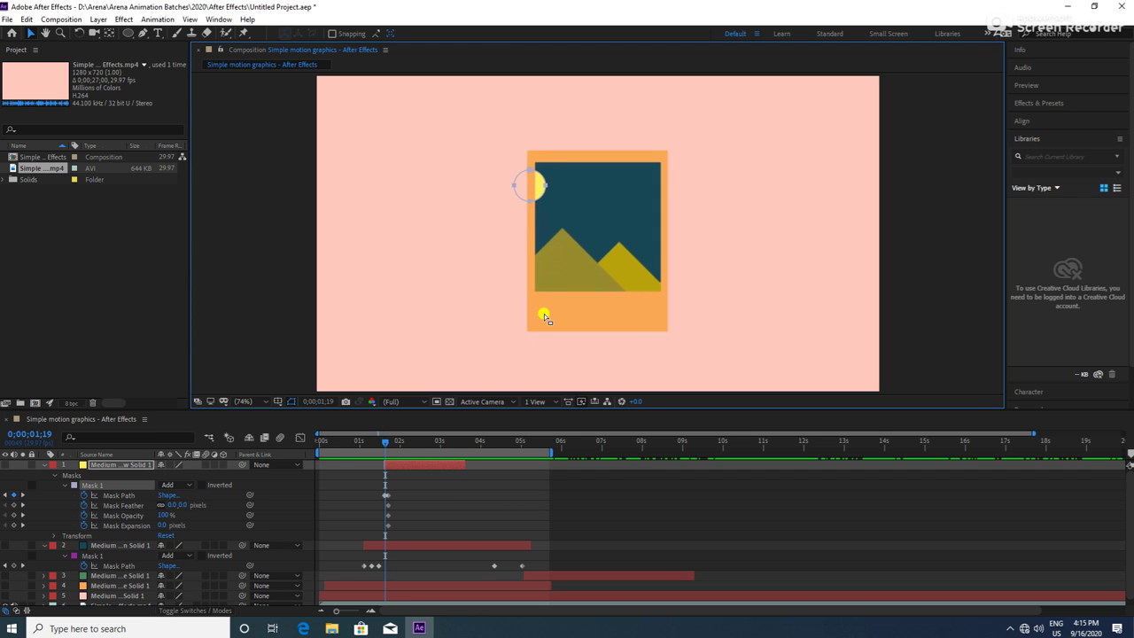
key(Page_Down)
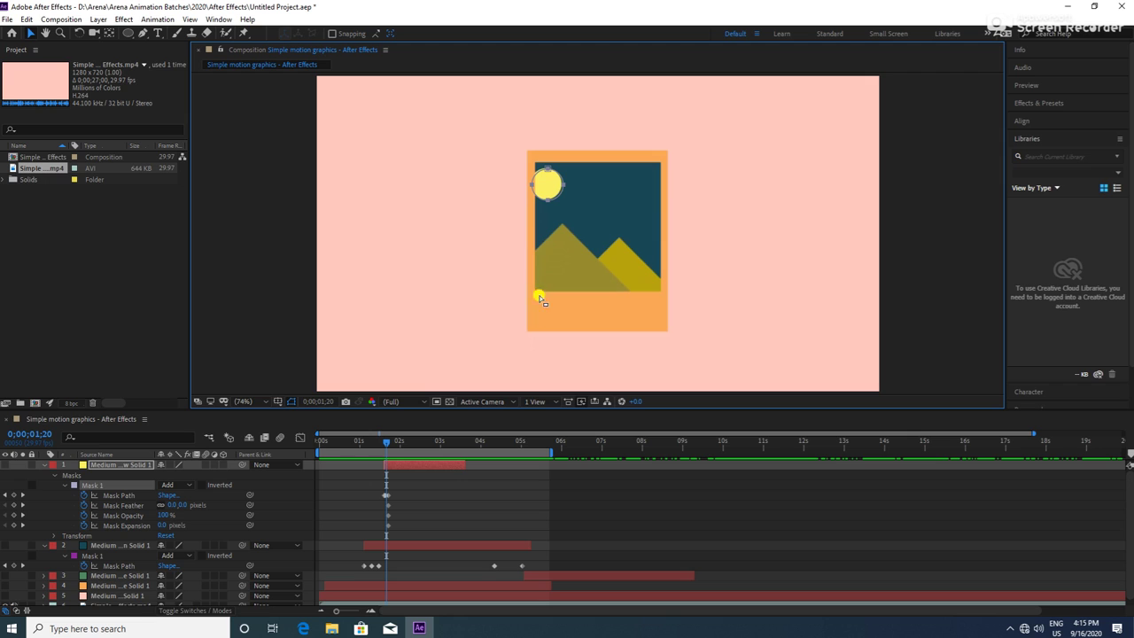
drag(549, 202, 546, 199)
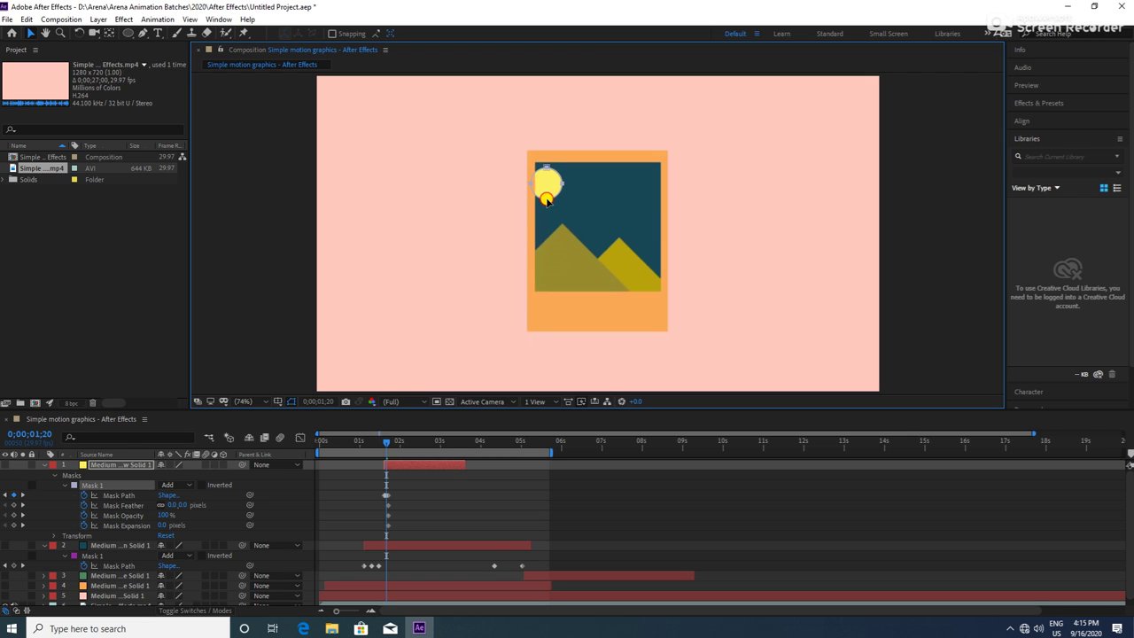
key(Page_Down)
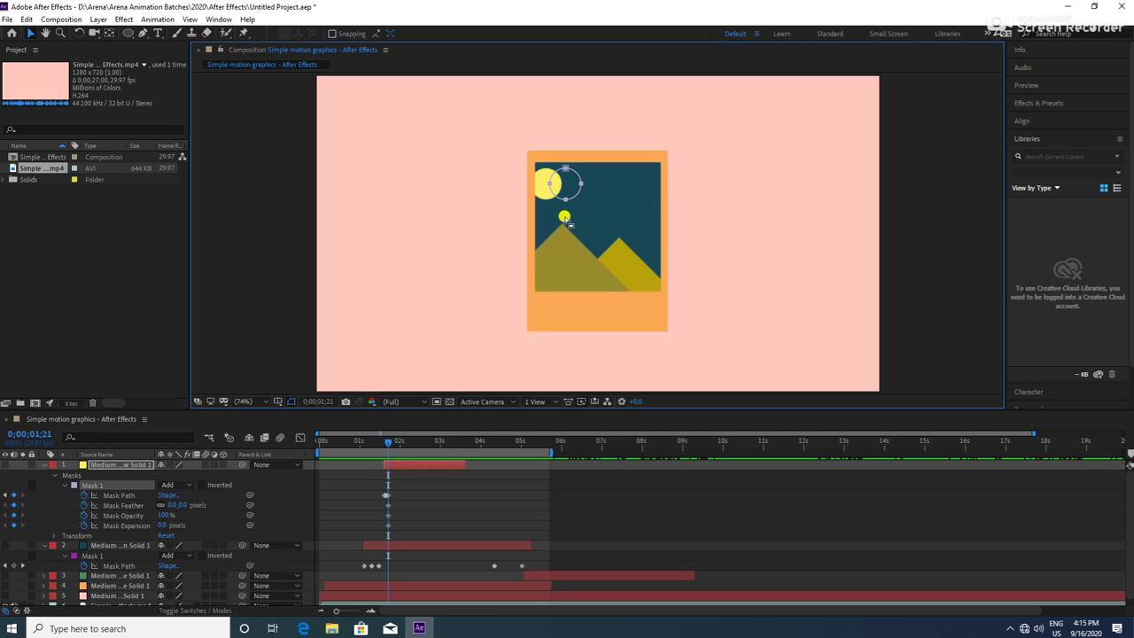
drag(547, 200, 565, 219)
Step forward frame by frame to 0;00;02;15 to review the mask motion
key(Page_Down)
key(Page_Down)
key(Page_Down)
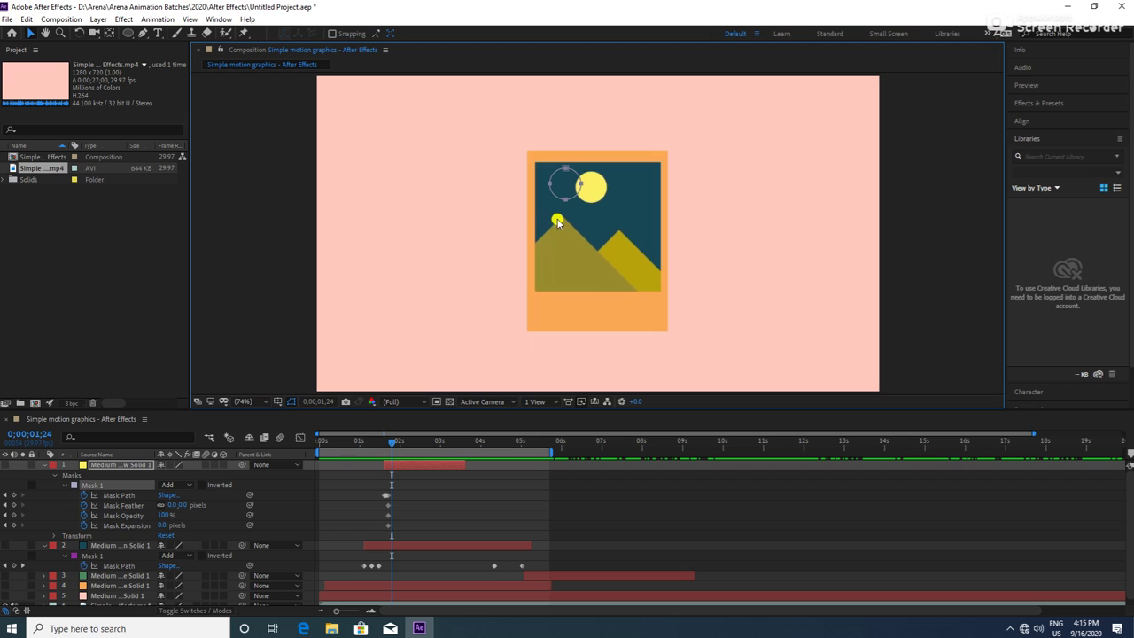
key(Page_Down)
key(Page_Down)
key(Page_Down)
key(Page_Down)
key(Page_Down)
key(Page_Down)
key(Page_Down)
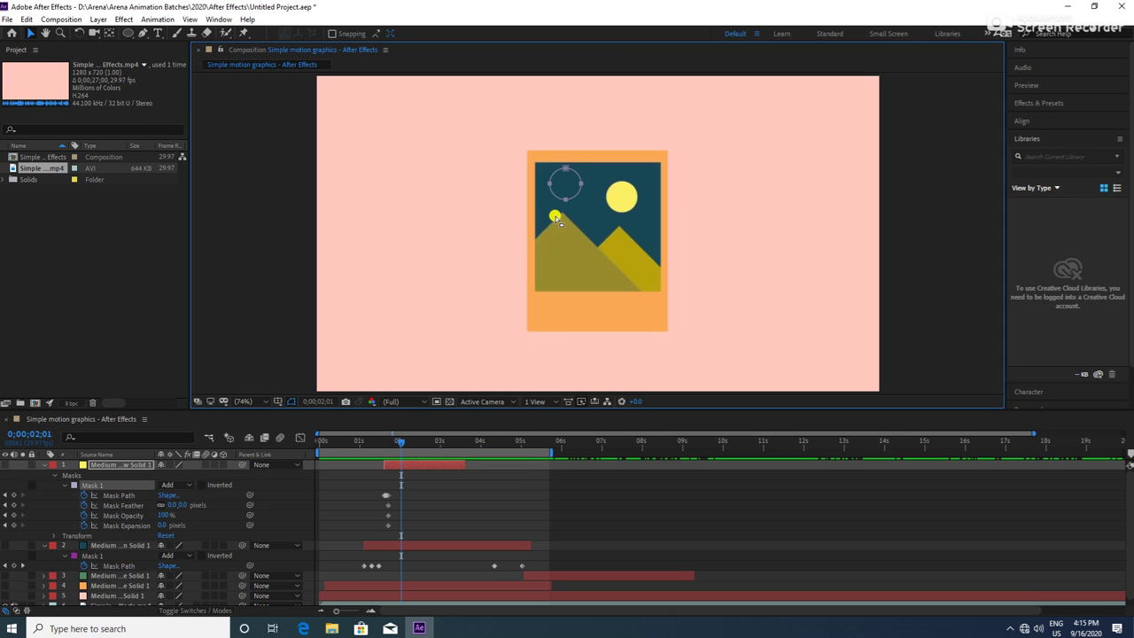
key(Page_Down)
key(Page_Down)
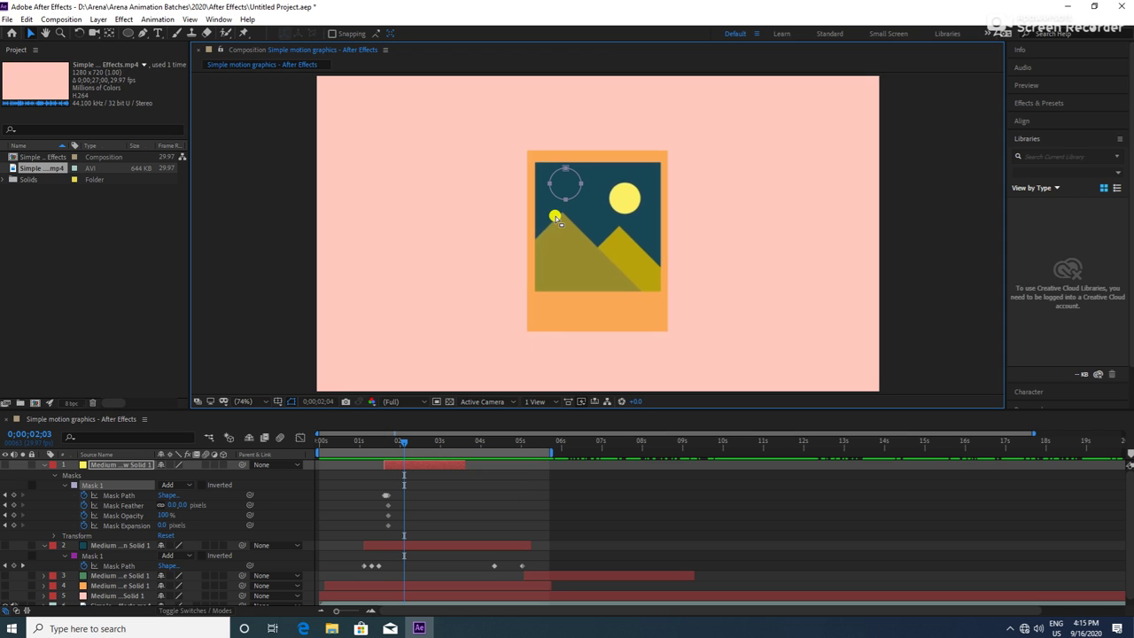
key(Page_Down)
key(Page_Down)
key(Page_Down)
key(Page_Down)
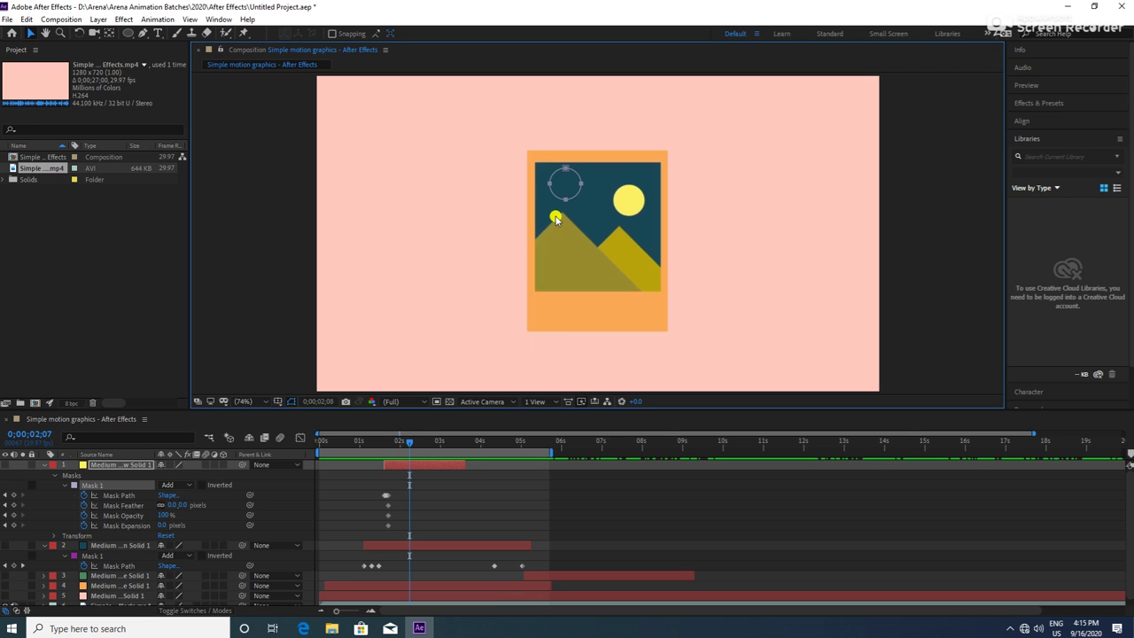
key(Page_Down)
key(Page_Down)
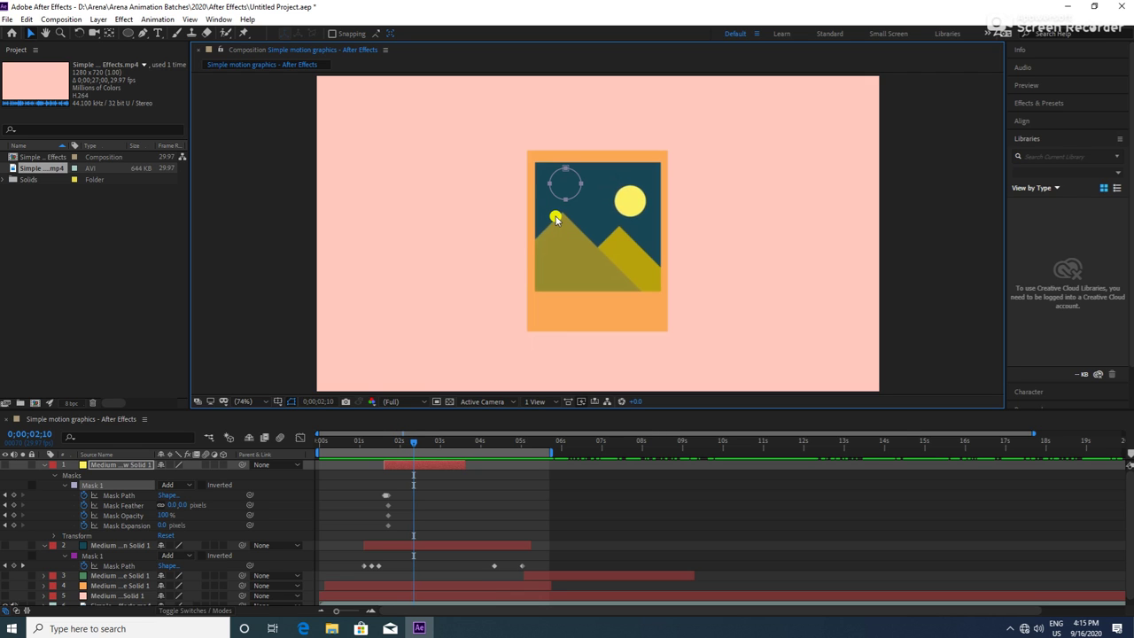
key(Page_Down)
key(Page_Down)
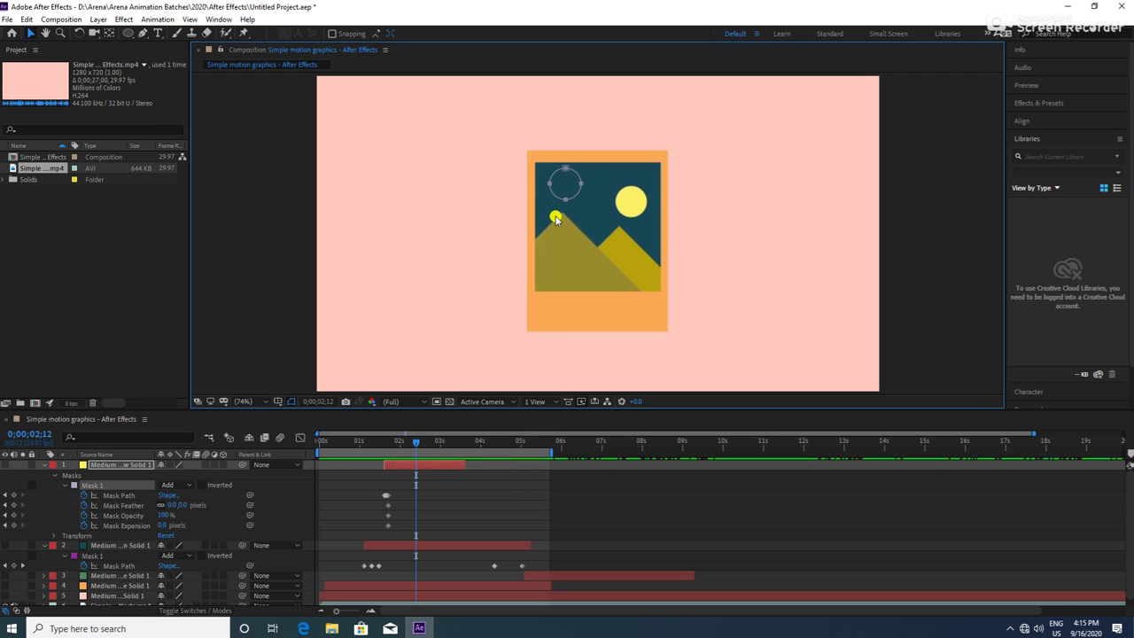
key(Page_Down)
key(Page_Down)
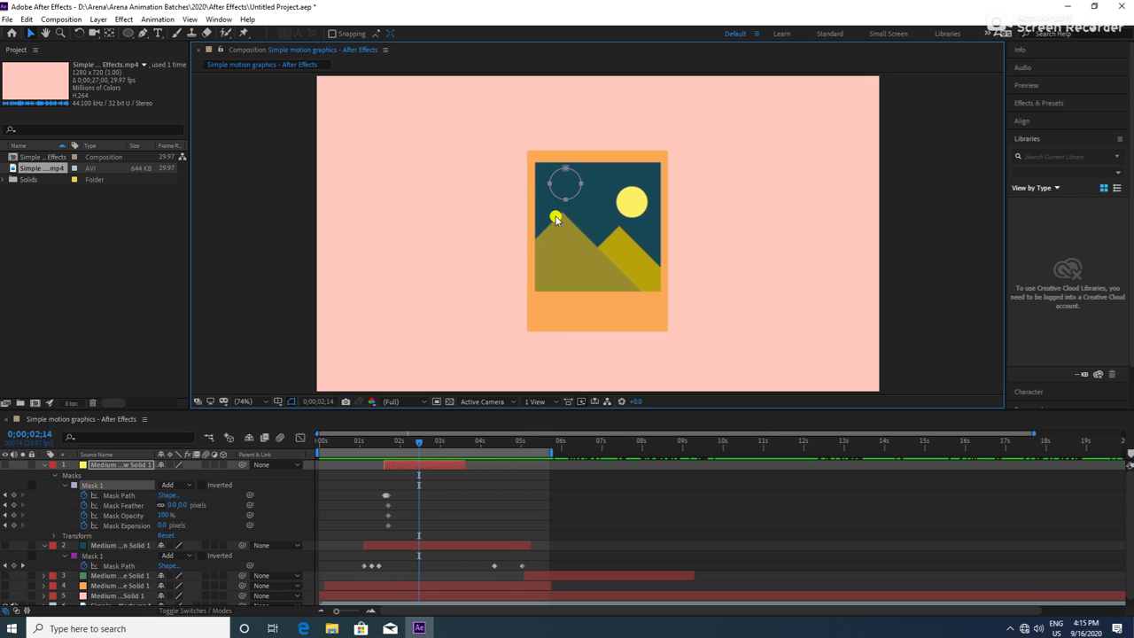
key(Page_Down)
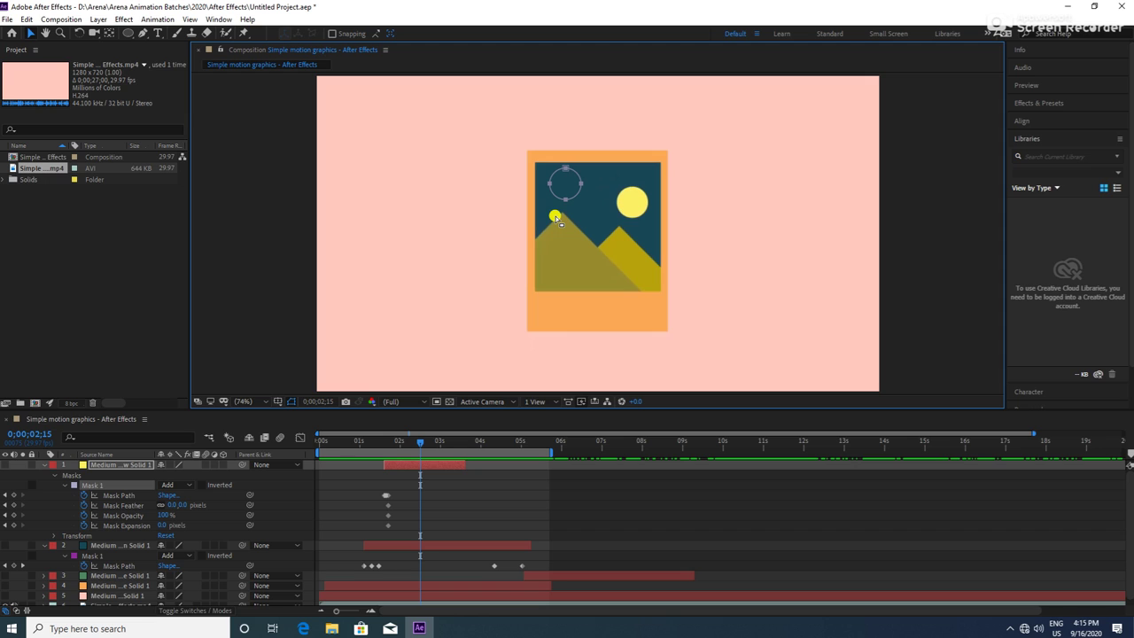
key(Page_Down)
Move the mask onto the sun at frames 02;16 and 02;04
mouse_move(557, 219)
mouse_down()
mouse_move(567, 201)
mouse_move(633, 219)
mouse_up()
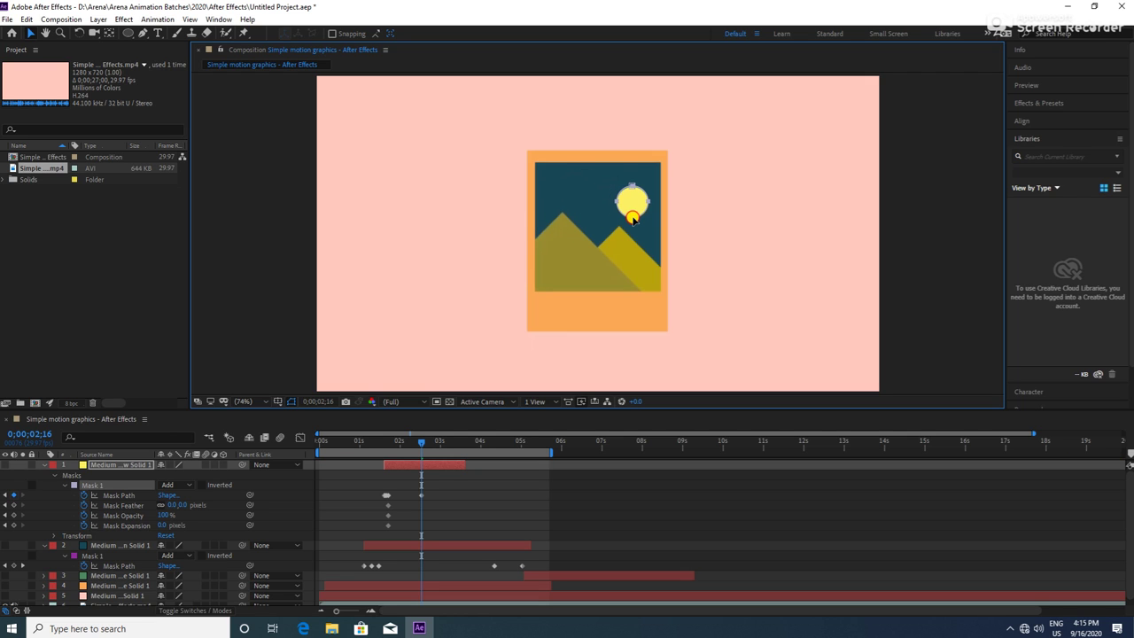
drag(633, 219, 634, 221)
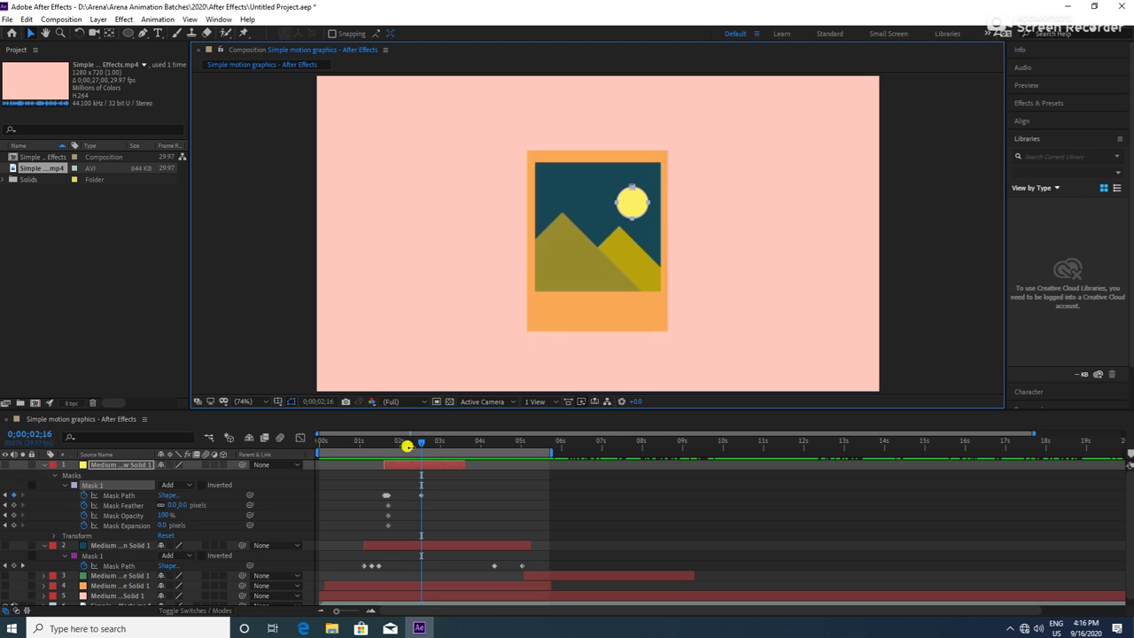
click(406, 445)
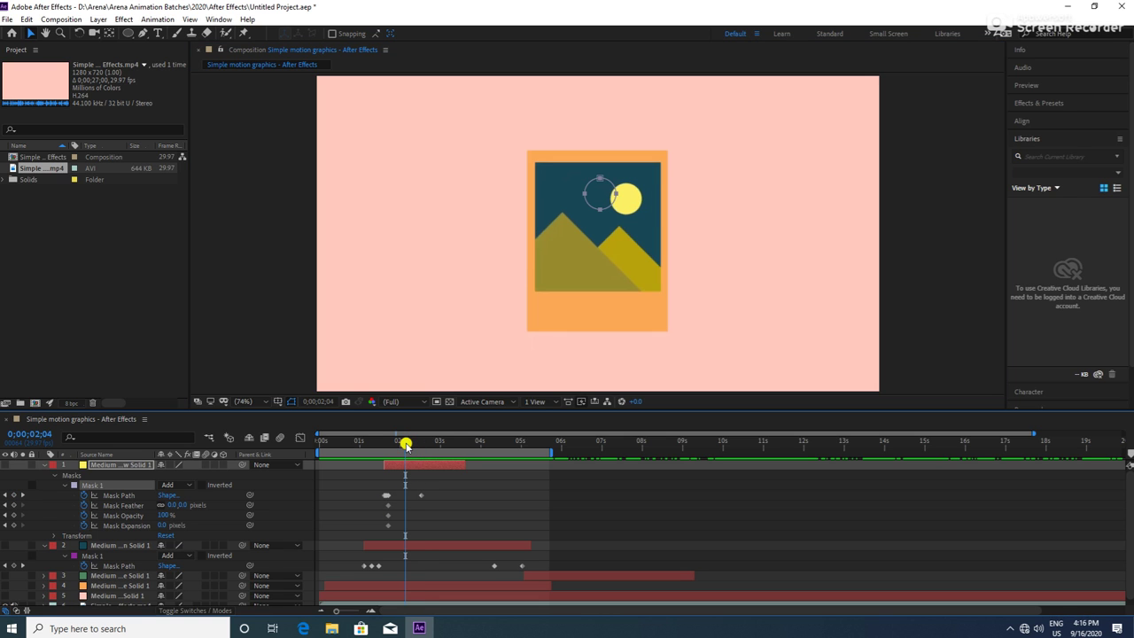
click(599, 213)
drag(599, 212, 625, 215)
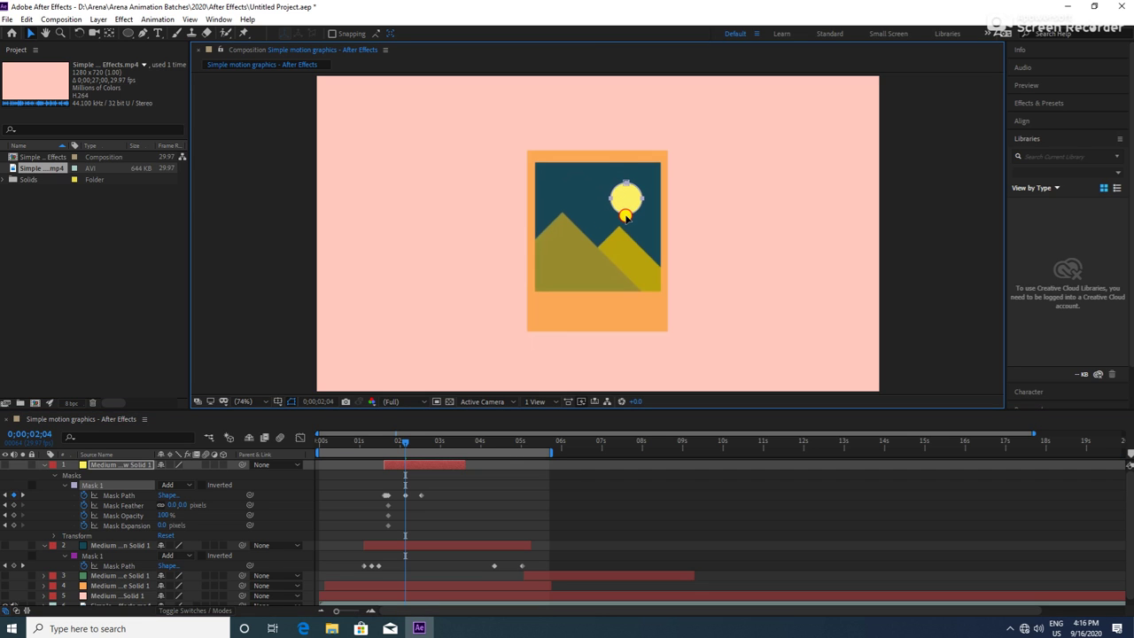
Reposition the mask over the sun at 01;28 and 01;24 so the whole sun shows
click(396, 443)
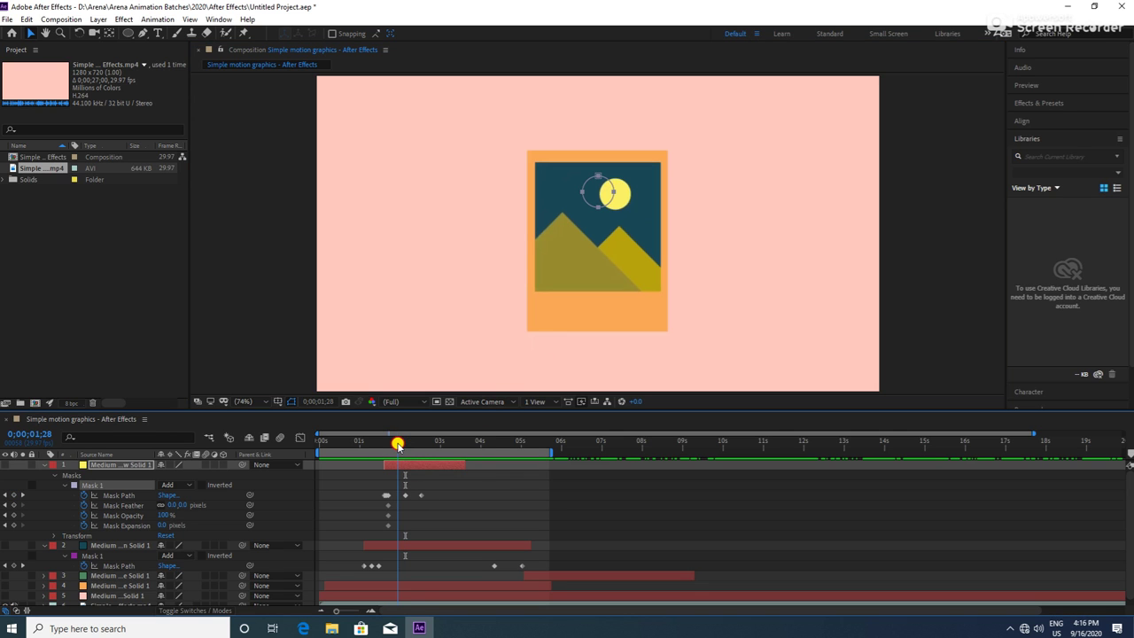
click(599, 210)
drag(599, 209, 617, 212)
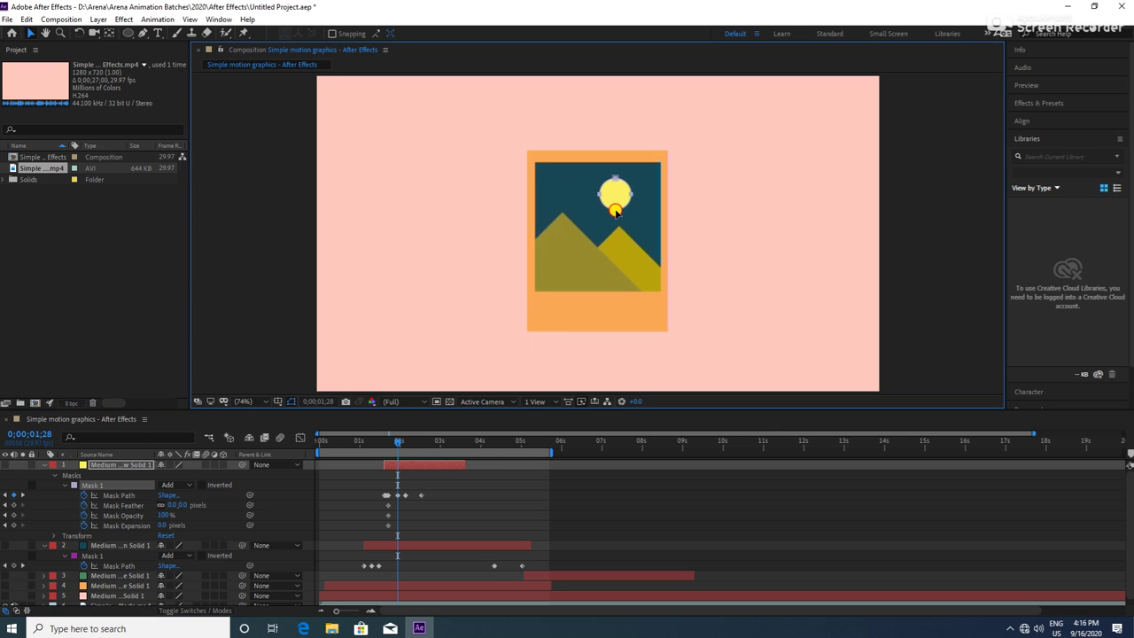
drag(398, 441, 396, 442)
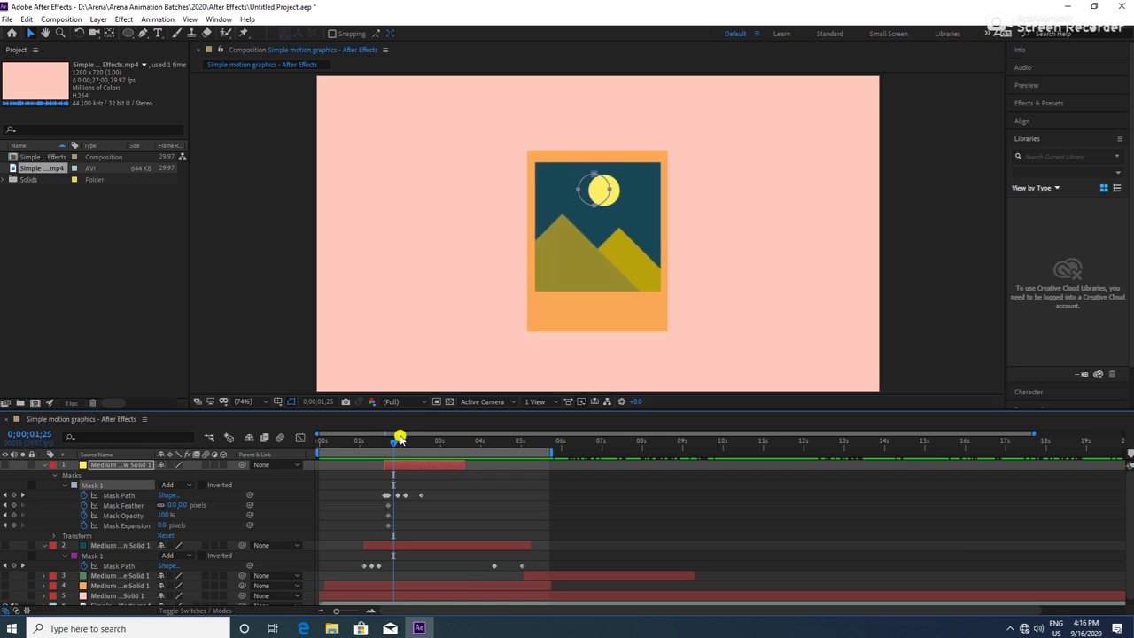
drag(596, 206, 603, 207)
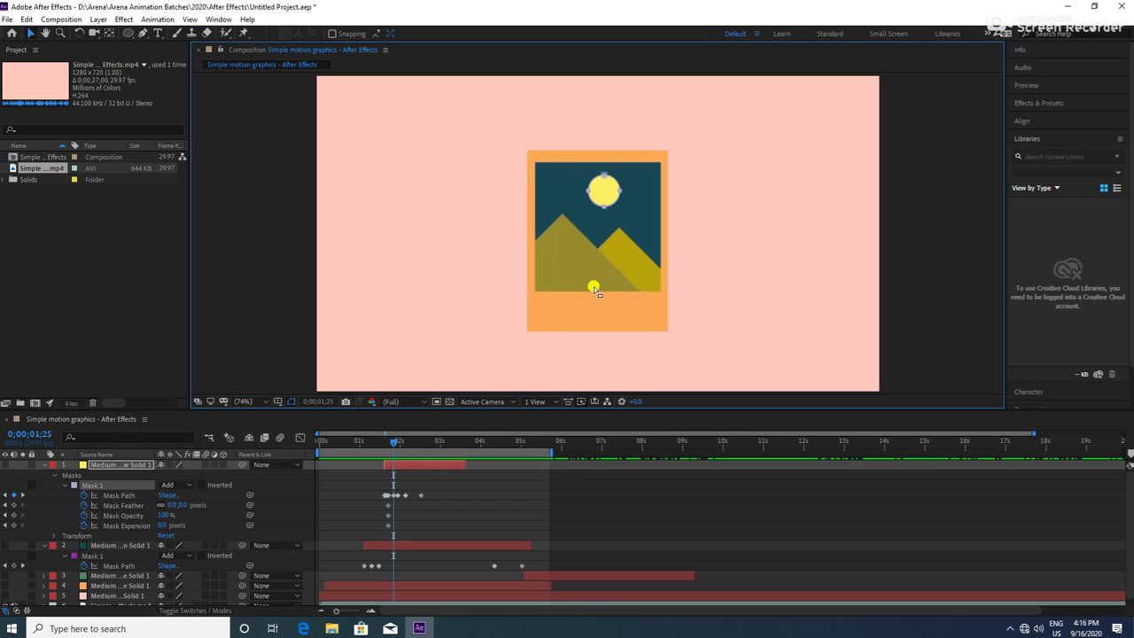
key(Page_Up)
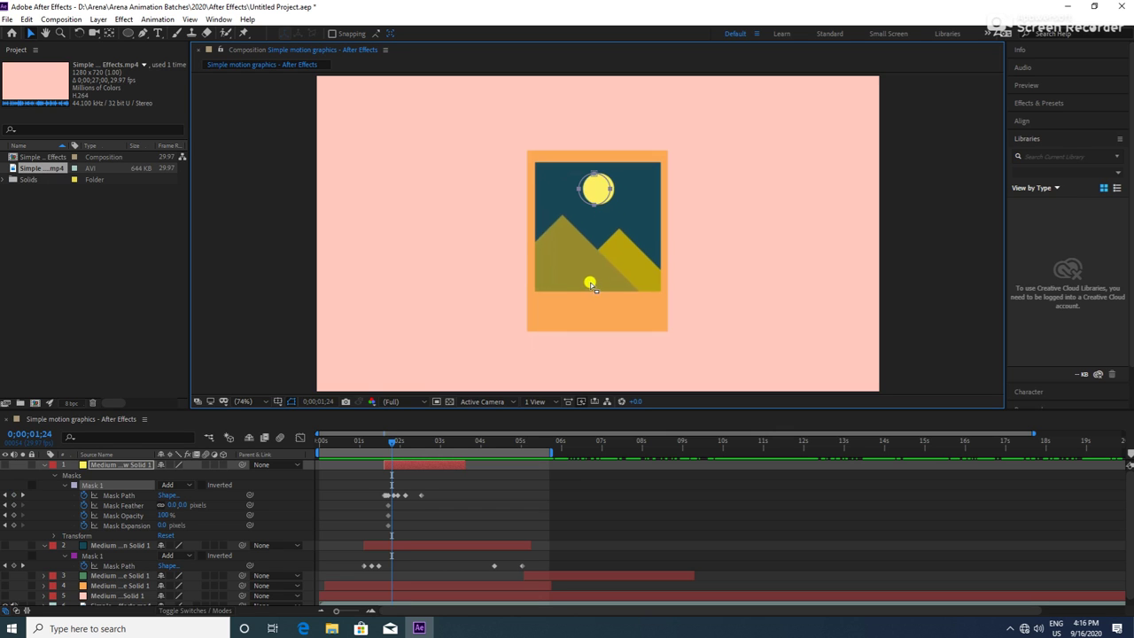
Shift the mask slightly right and down, then step from 0;00;01;20 toward 0;00;01;22
key(Page_Up)
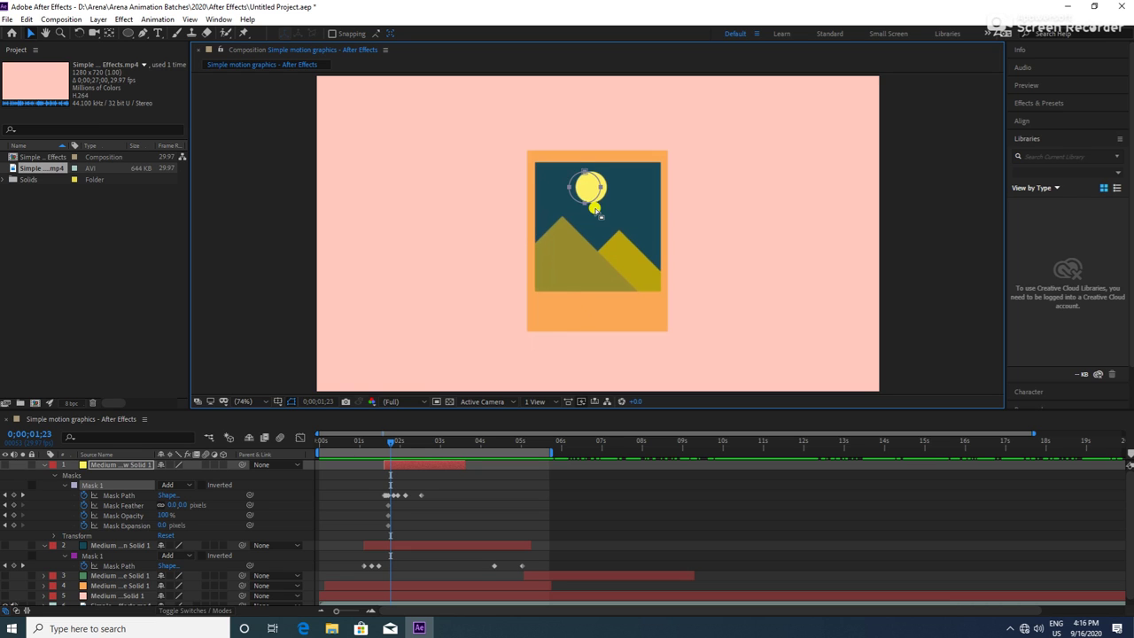
drag(583, 202, 592, 203)
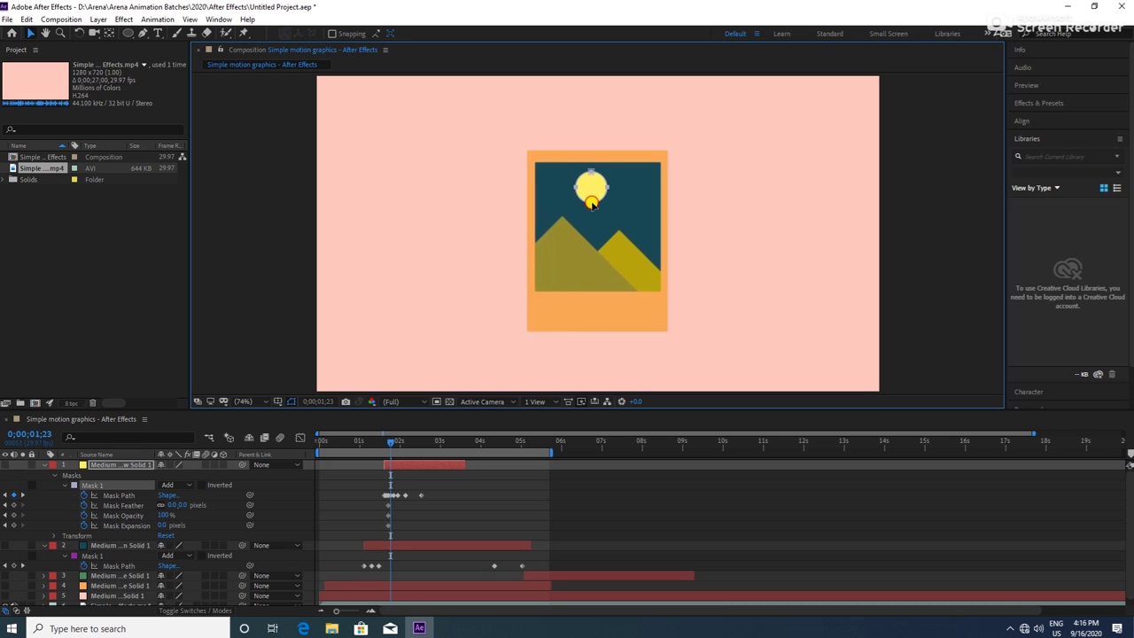
key(Page_Down)
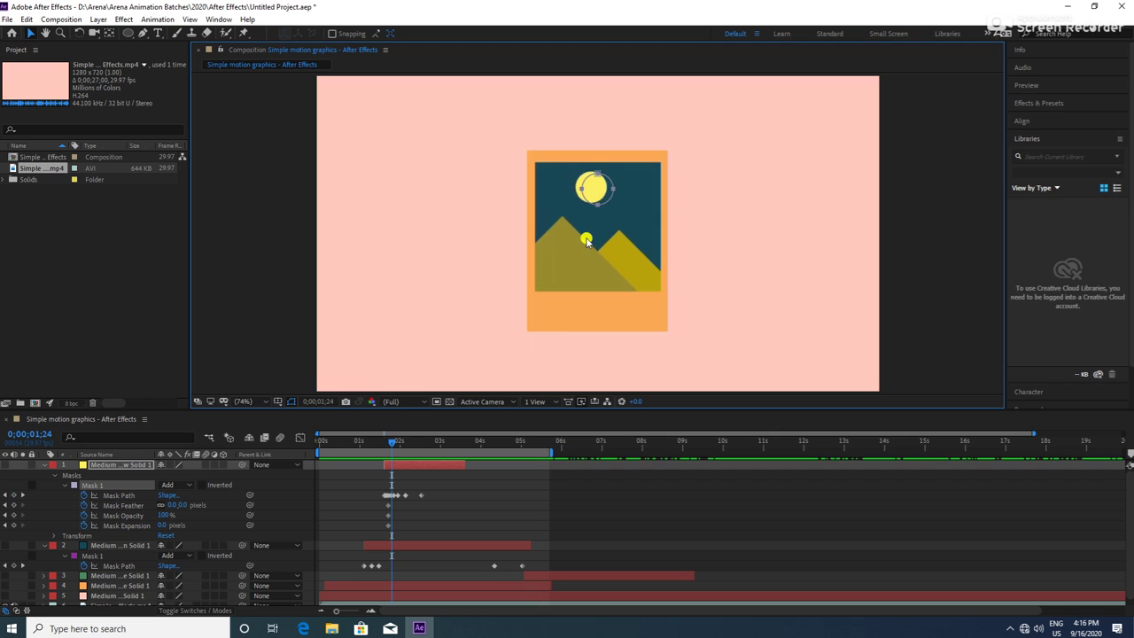
key(Page_Up)
key(Page_Up)
key(Page_Up)
key(Page_Up)
key(Page_Up)
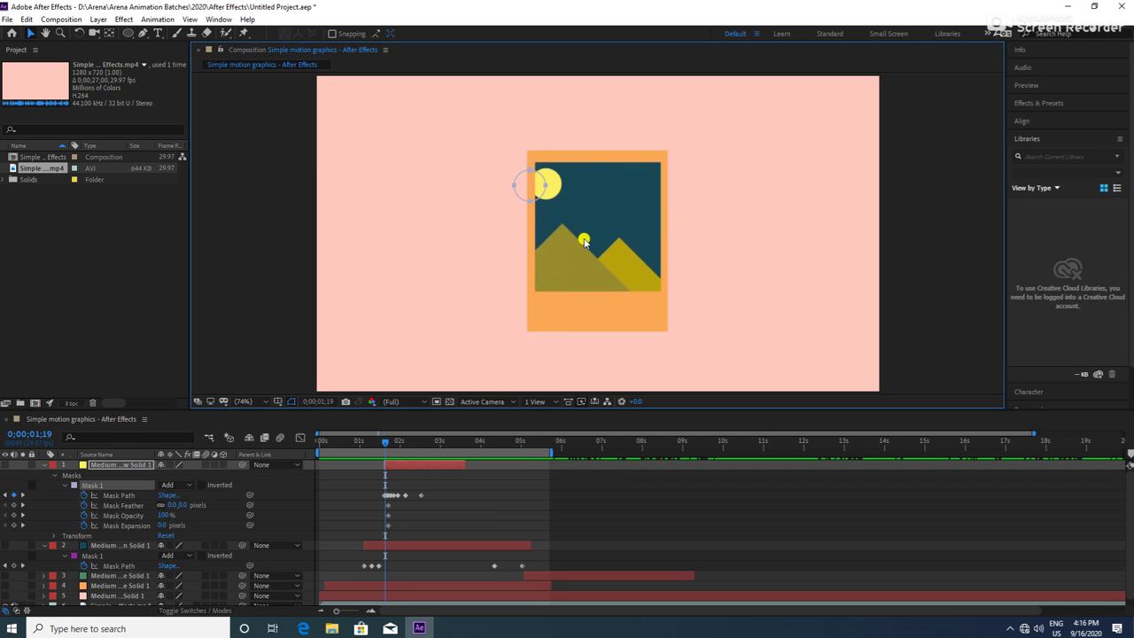
key(Page_Down)
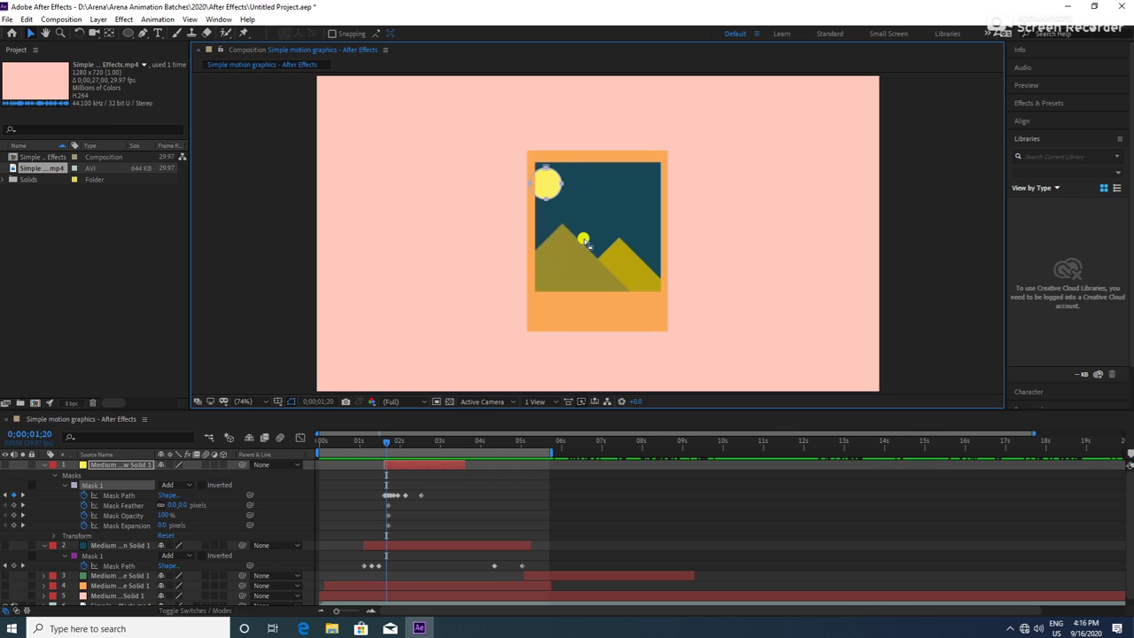
key(Page_Down)
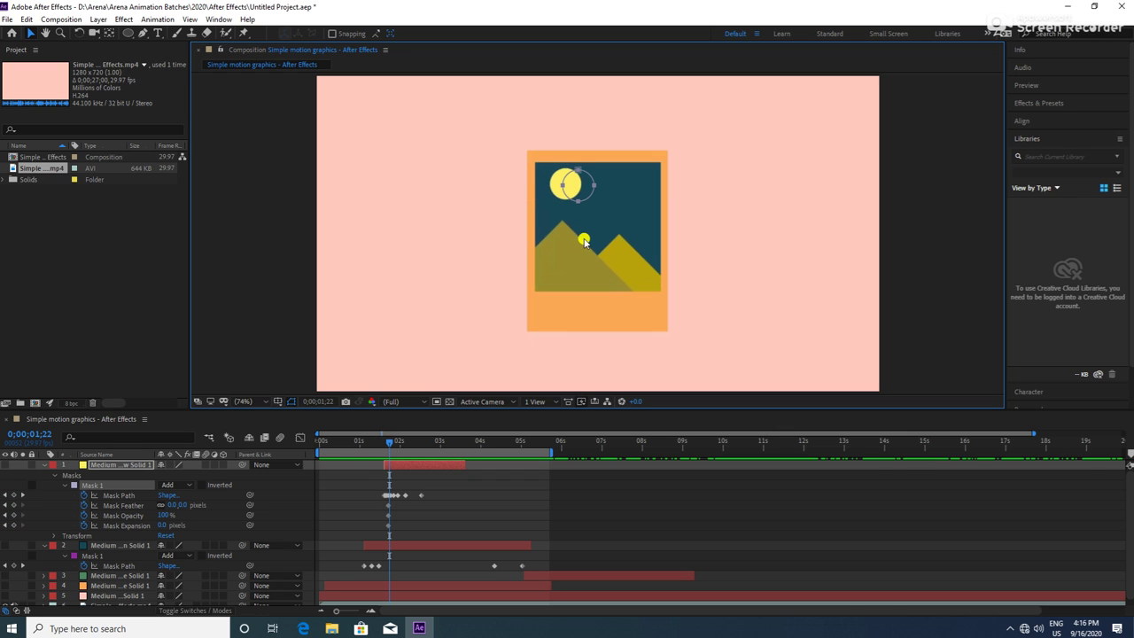
key(Page_Down)
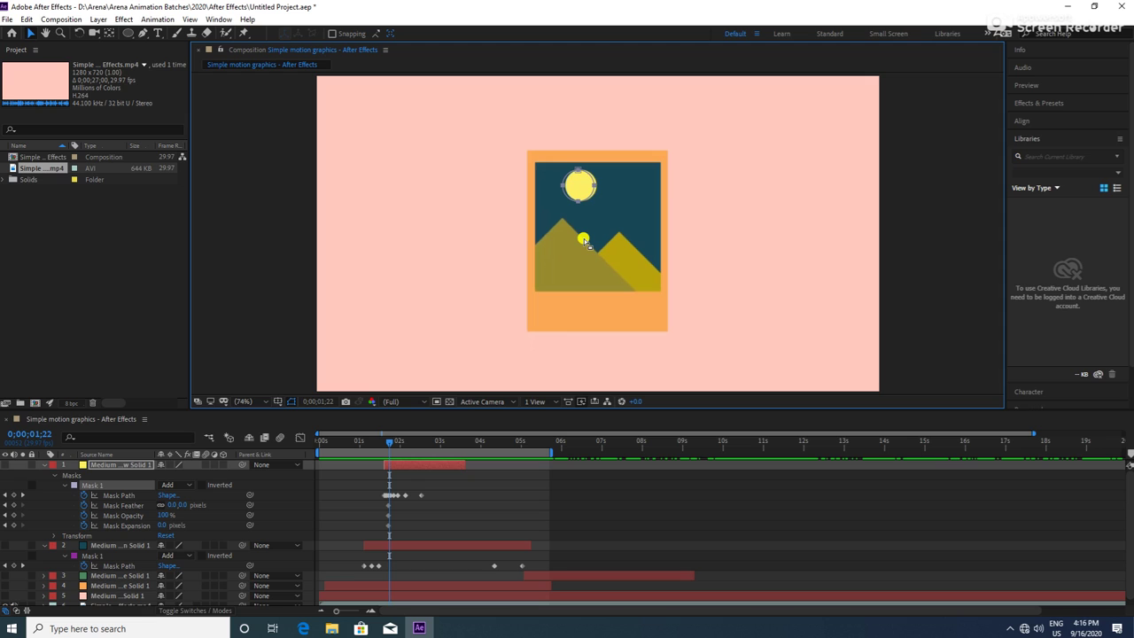
Nudge the sun mask right with each frame from 0;00;01;22 to 0;00;02;00
key(Right)
key(Right)
key(Right)
key(Page_Down)
key(Right)
key(Page_Down)
key(Right)
key(Page_Down)
key(Right)
key(Page_Down)
key(Right)
key(Page_Down)
key(Right)
key(Page_Down)
key(Right)
key(Page_Down)
key(Right)
key(Page_Down)
Keep nudging the mask right each frame until the sun reaches the upper right at 0;00;02;10
key(Right)
key(Page_Down)
key(Right)
key(Page_Down)
key(Right)
key(Page_Down)
key(Right)
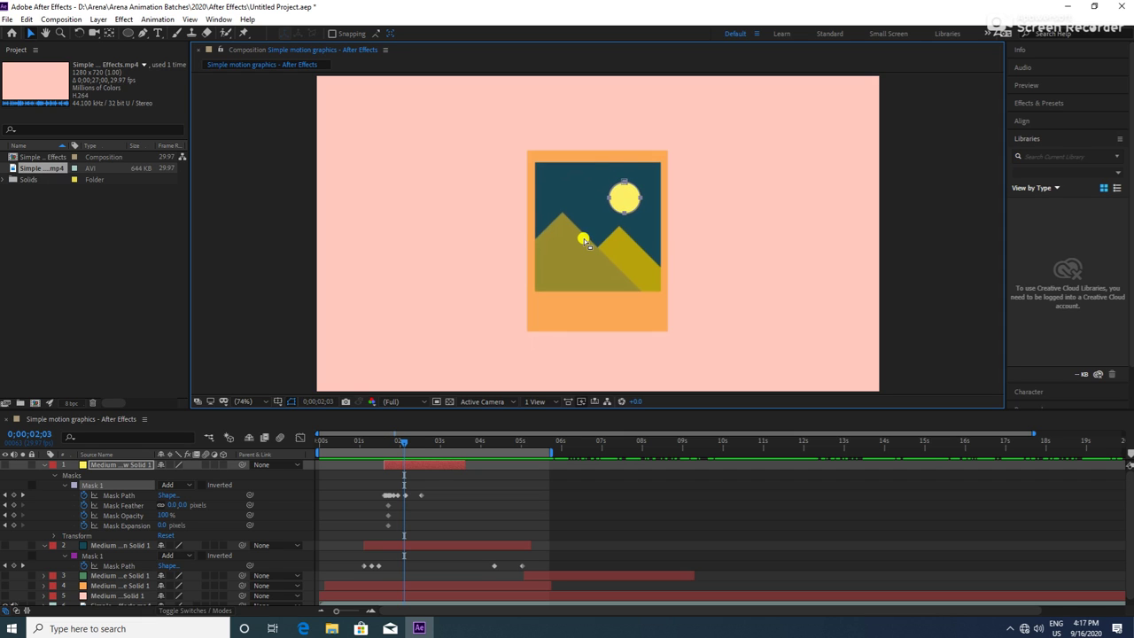
key(Page_Down)
key(Right)
key(Page_Down)
key(Right)
key(Page_Down)
key(Right)
key(Page_Down)
key(Right)
key(Page_Down)
key(Right)
key(Page_Down)
key(Right)
key(Page_Down)
key(Right)
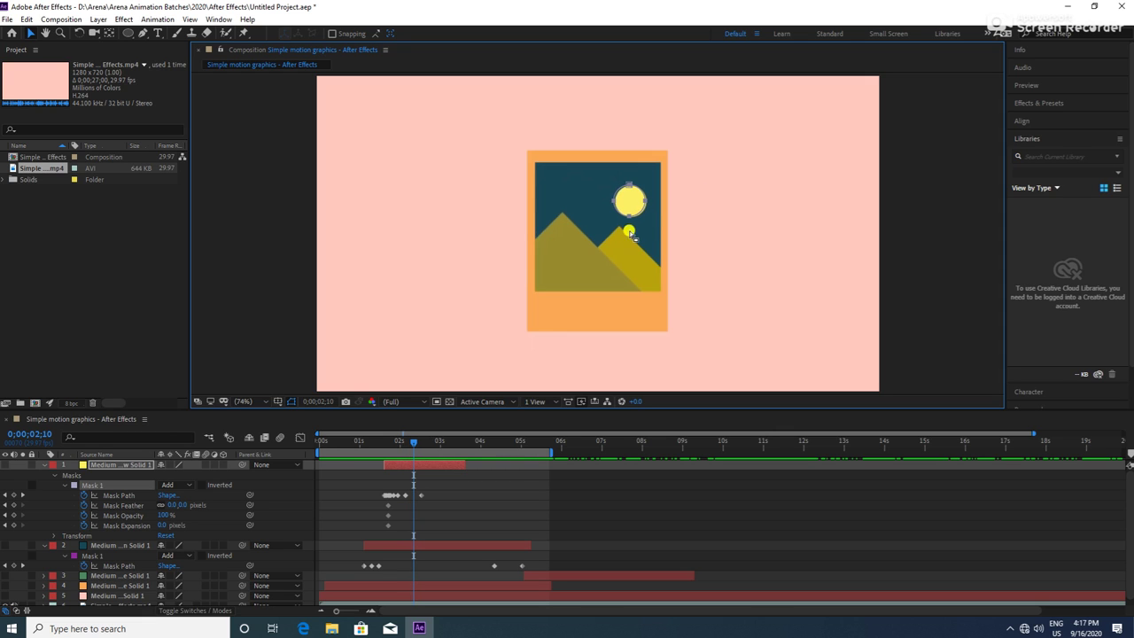
Drag the mask's bottom vertex at 0;00;02;10 to round the sun, then review nearby frames
drag(626, 218, 631, 218)
key(Page_Up)
key(Page_Up)
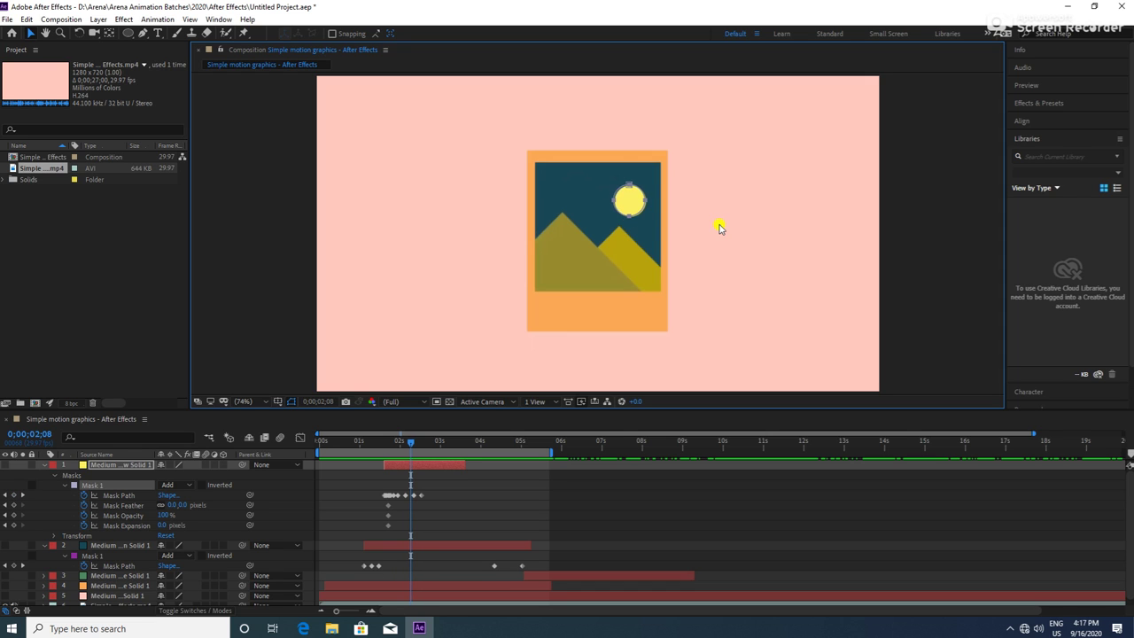
key(Page_Up)
key(Page_Up)
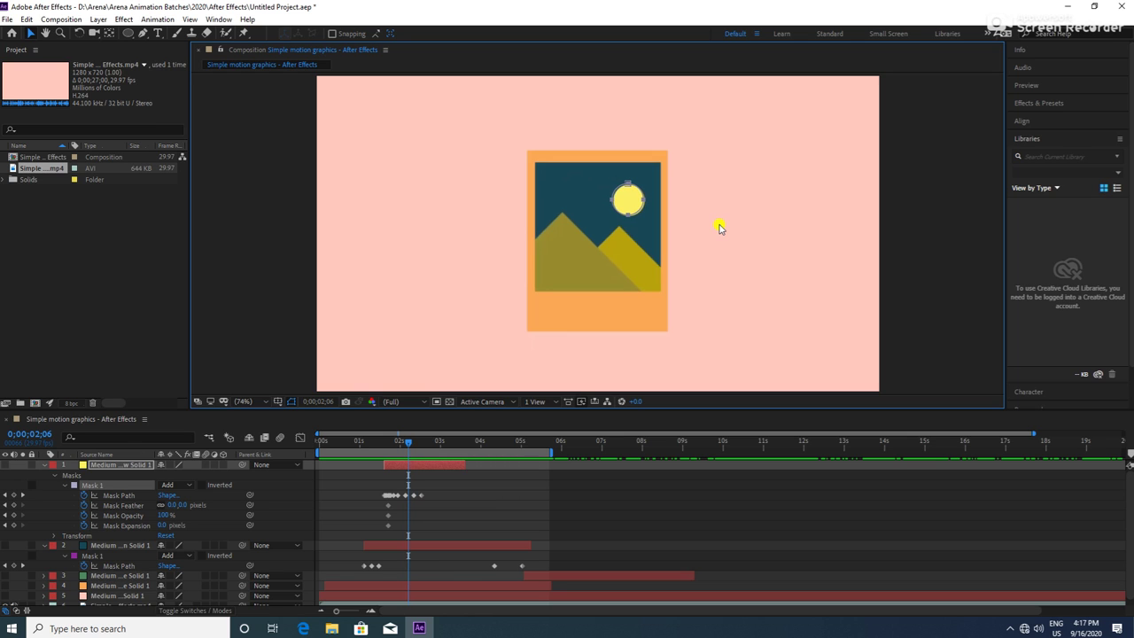
key(Page_Down)
key(Page_Down)
key(Page_Down)
key(Page_Down)
key(Page_Down)
key(Page_Down)
key(Page_Down)
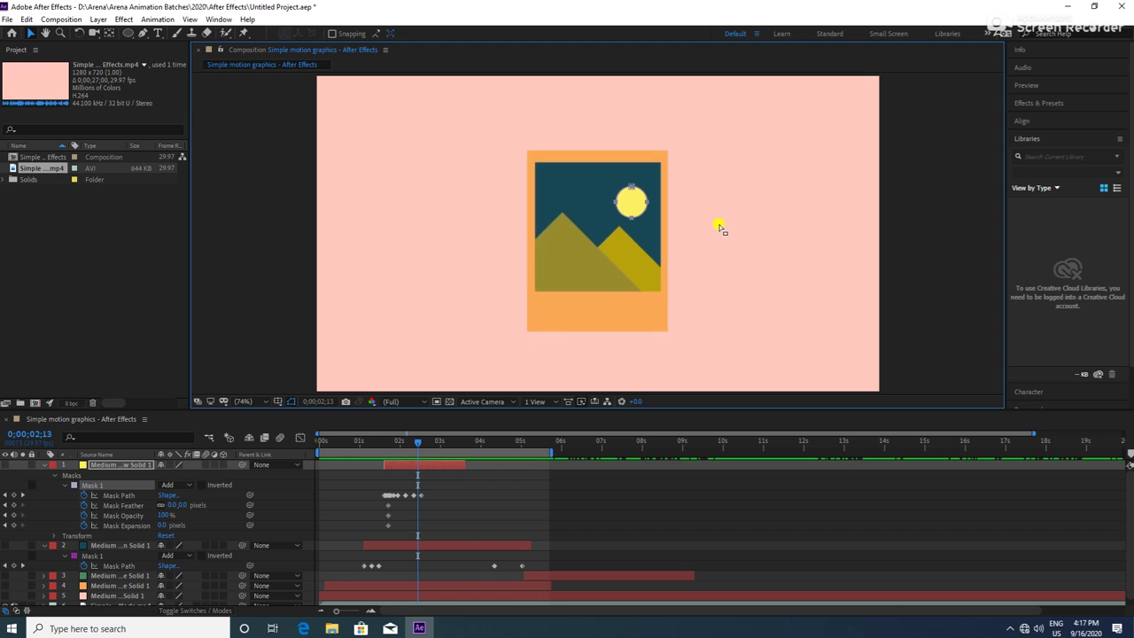
key(Page_Down)
key(Page_Down)
key(Page_Down)
Step forward to 0;00;03;03 and back to 0;00;03;01 to check the sun stays covered
key(Page_Down)
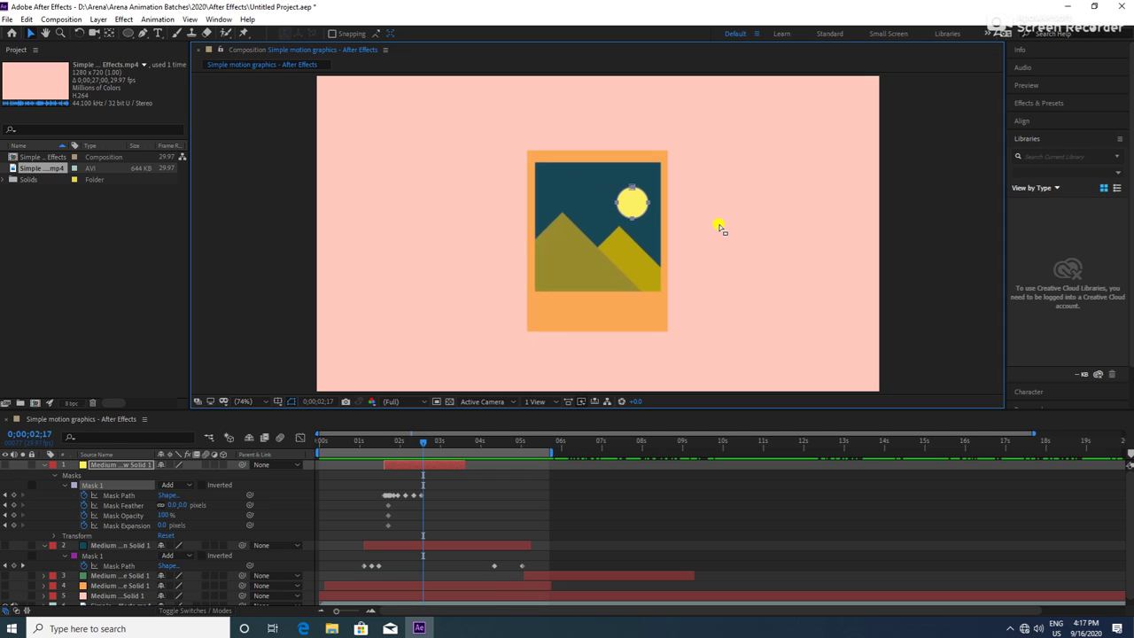
key(Page_Down)
key(Page_Down)
key(Page_Down)
key(Page_Down)
key(Page_Down)
key(Page_Down)
key(Page_Down)
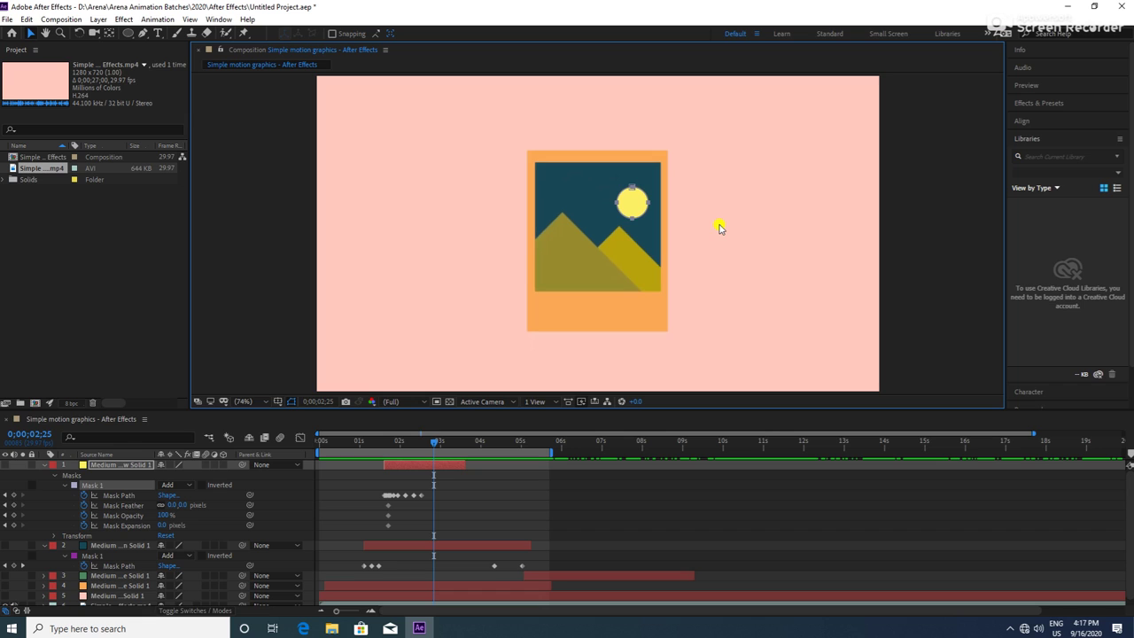
key(Page_Down)
key(Page_Down)
key(Page_Down)
key(Page_Down)
key(Page_Down)
key(Page_Down)
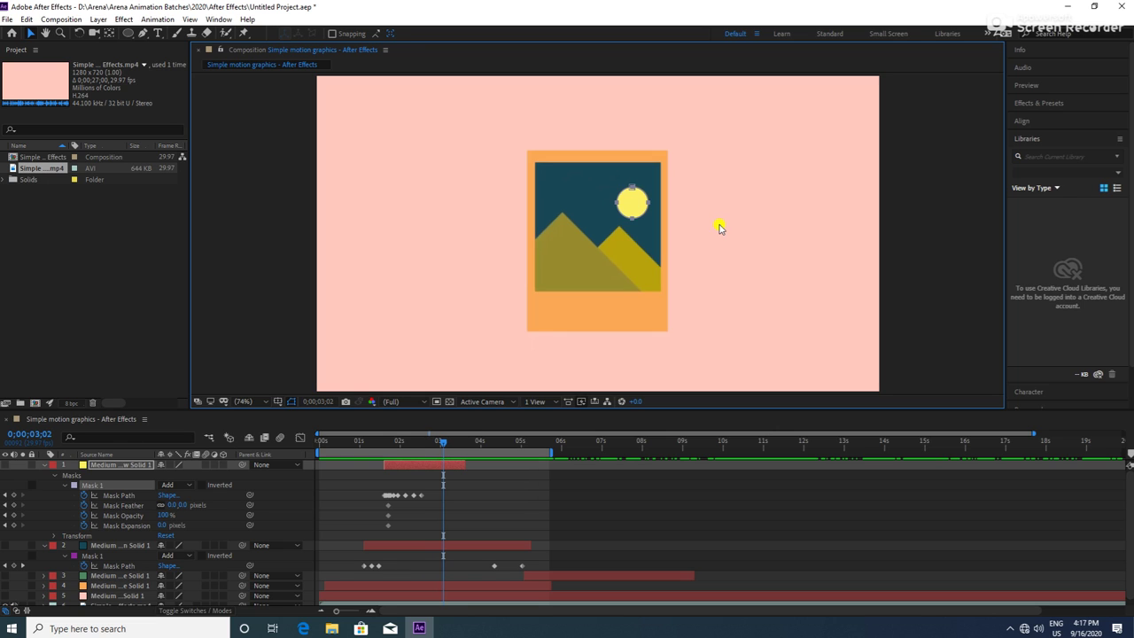
key(Page_Down)
key(Page_Up)
key(Page_Up)
click(420, 495)
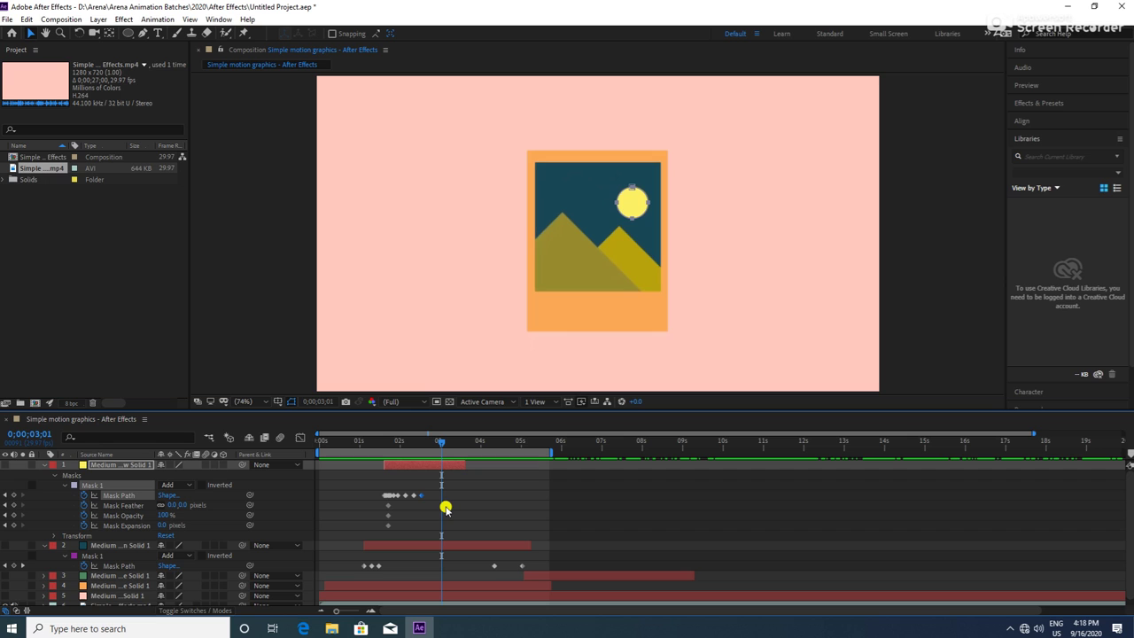
Set a Mask Path keyframe on the sun at 0;00;03;01 and step through the neighbouring frames
key(alt+shift+m)
key(Page_Down)
key(Page_Down)
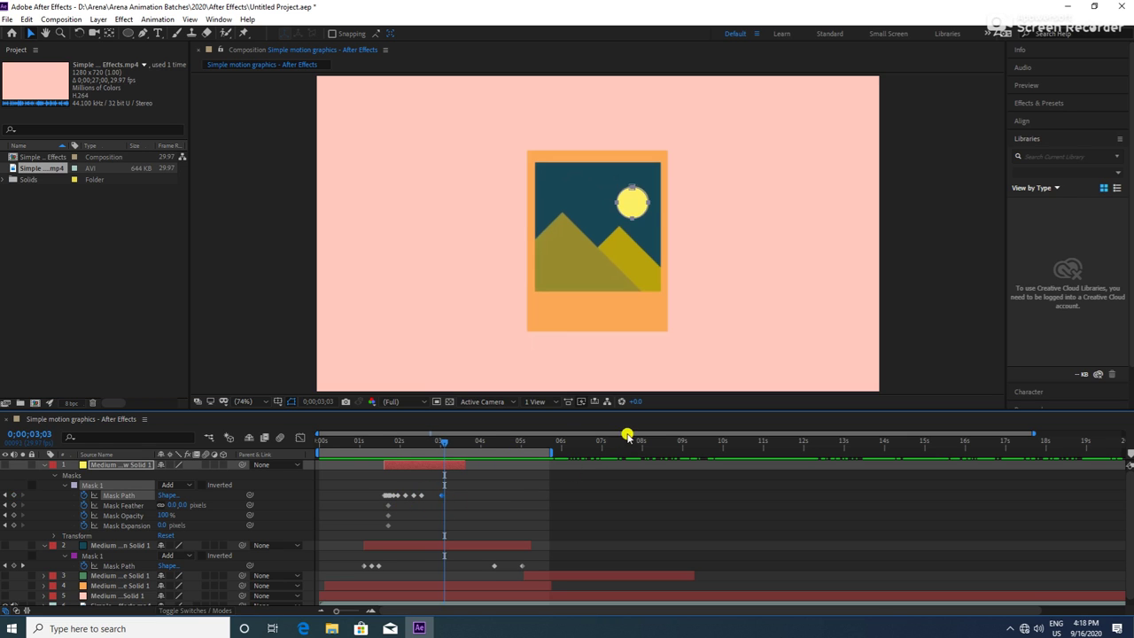
key(Page_Down)
key(Page_Down)
key(Page_Down)
key(Page_Down)
key(Page_Down)
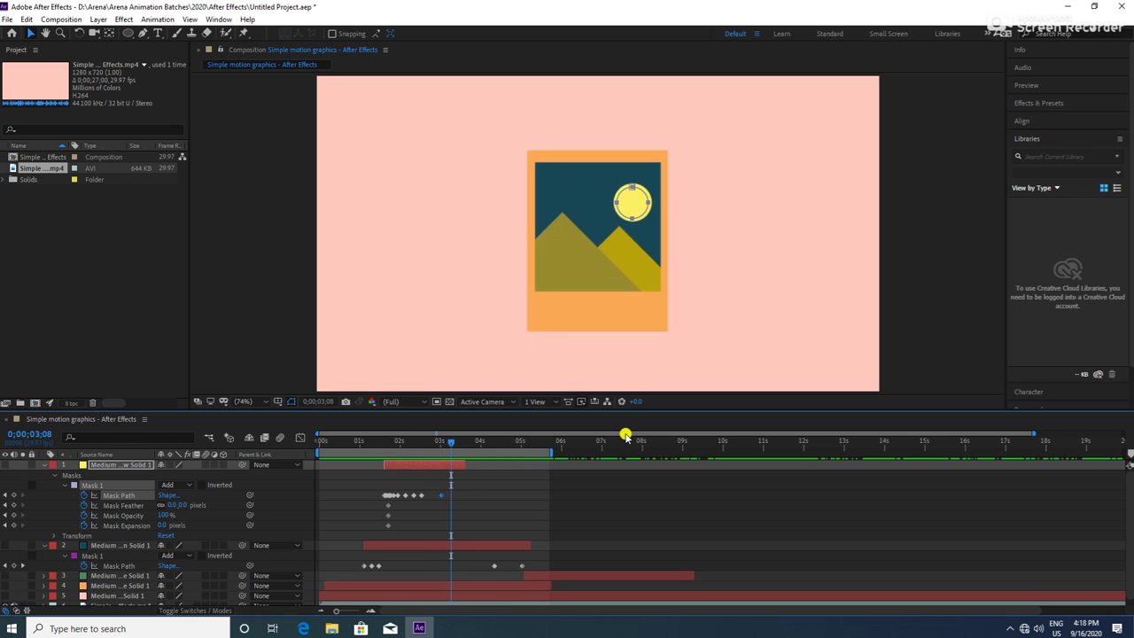
key(Page_Up)
key(Page_Up)
key(Page_Up)
click(5, 494)
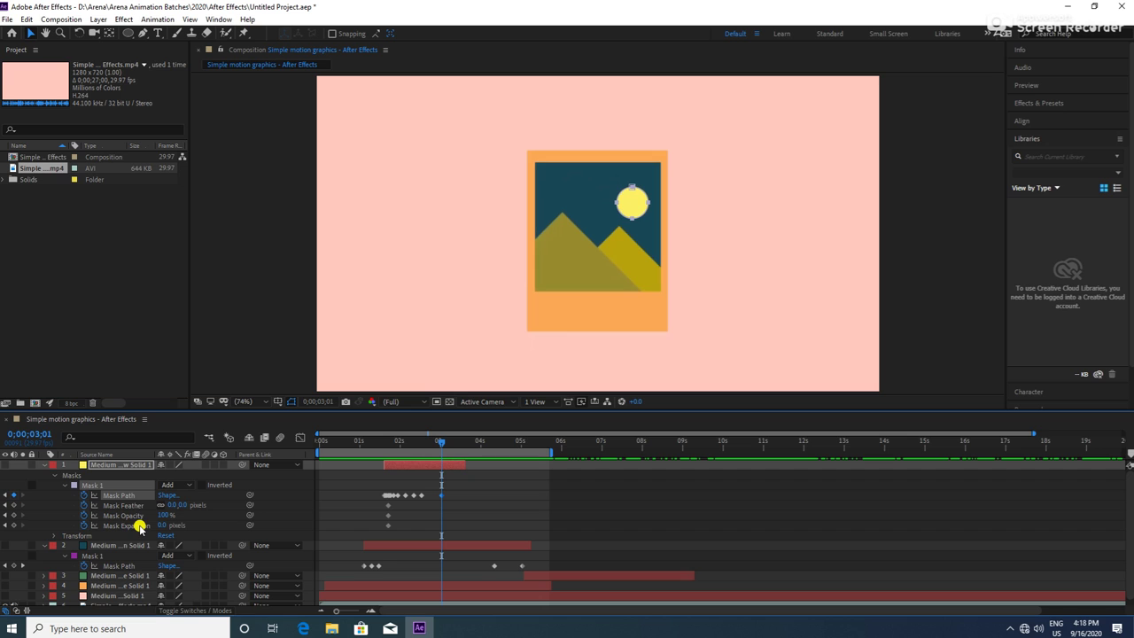
Keyframe the sun mask's Mask Expansion, setting it to 8 pixels at 0;00;03;12
click(133, 526)
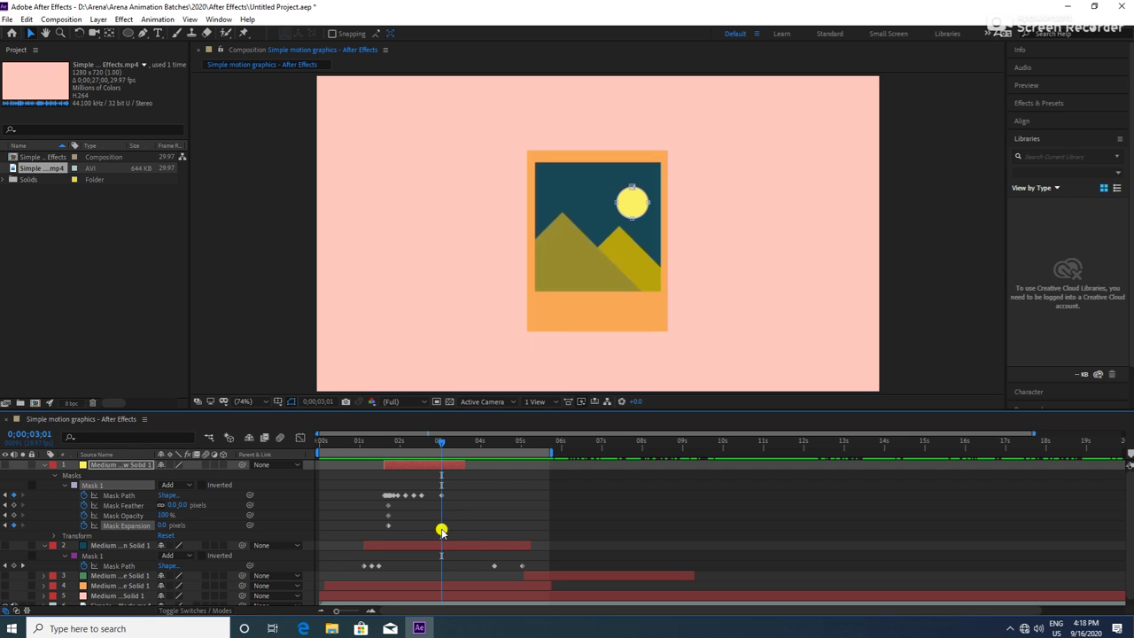
mouse_move(439, 531)
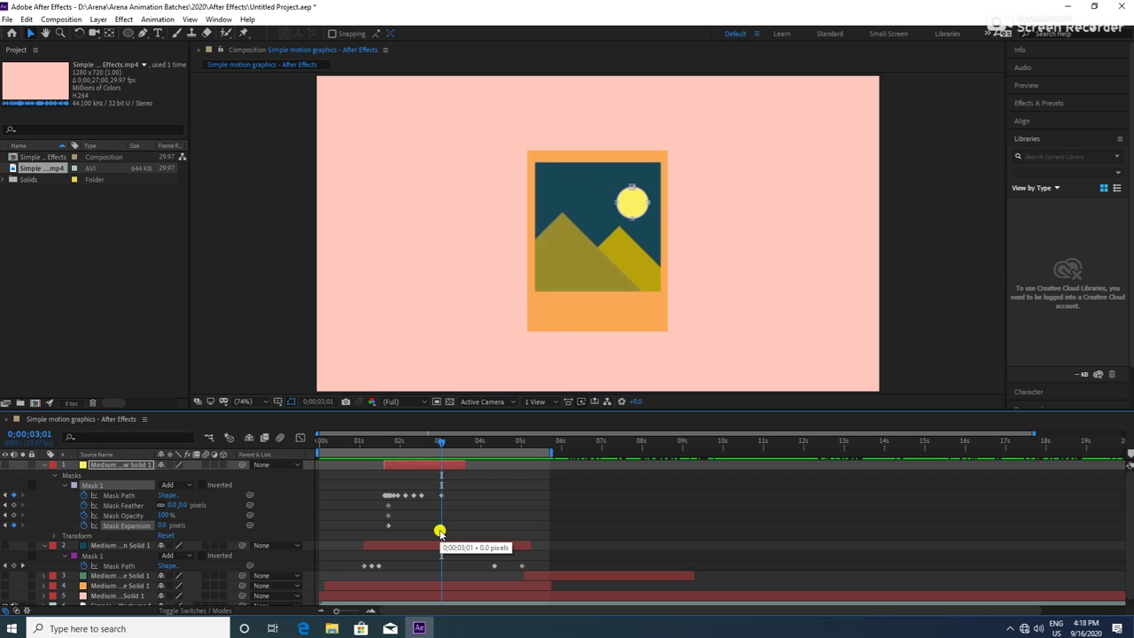
click(441, 529)
key(Page_Down)
key(Page_Down)
key(Page_Down)
key(Page_Down)
key(Page_Down)
key(Page_Down)
key(Page_Down)
key(Page_Down)
key(Page_Down)
key(Page_Down)
key(Page_Down)
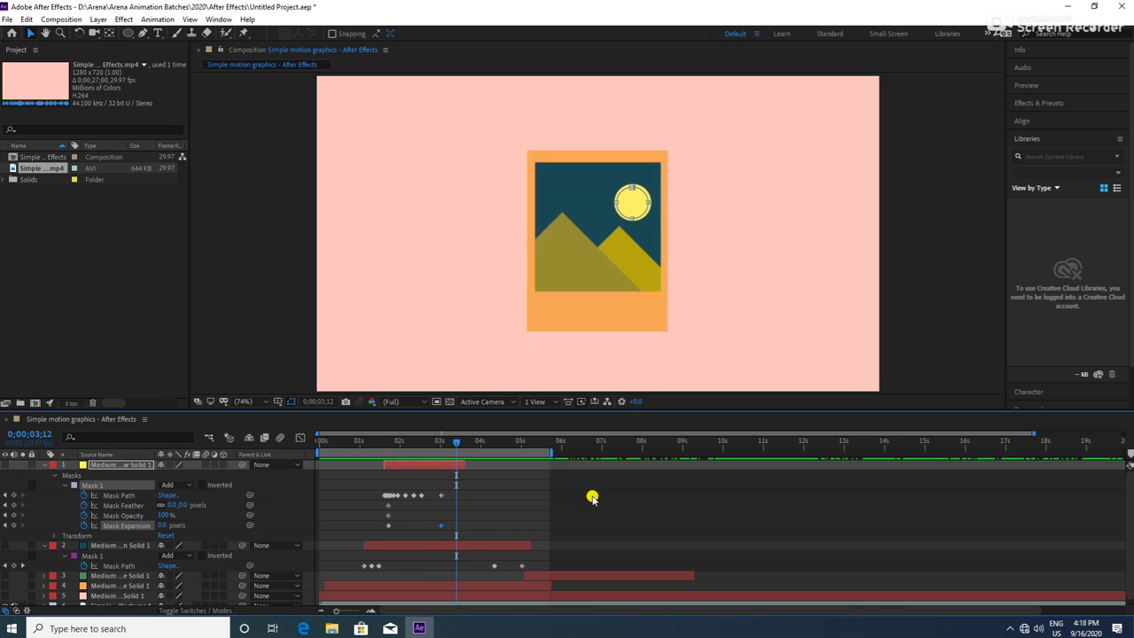
key(Page_Up)
key(Page_Up)
key(Page_Up)
key(Page_Up)
key(Page_Down)
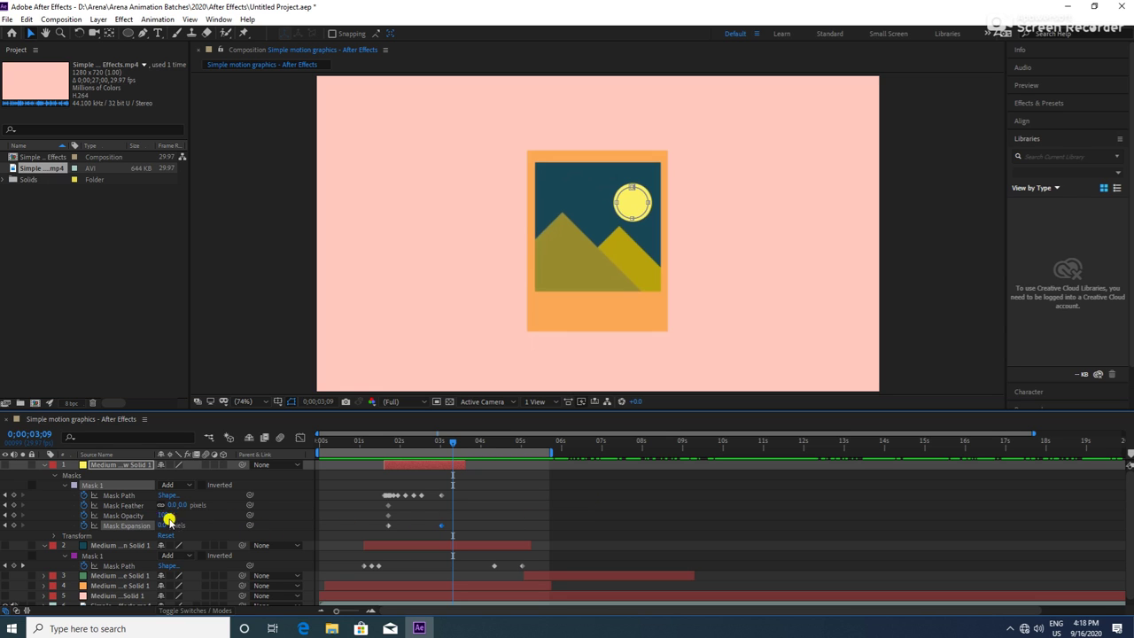
mouse_move(160, 525)
mouse_down()
mouse_move(276, 505)
mouse_move(192, 506)
mouse_up()
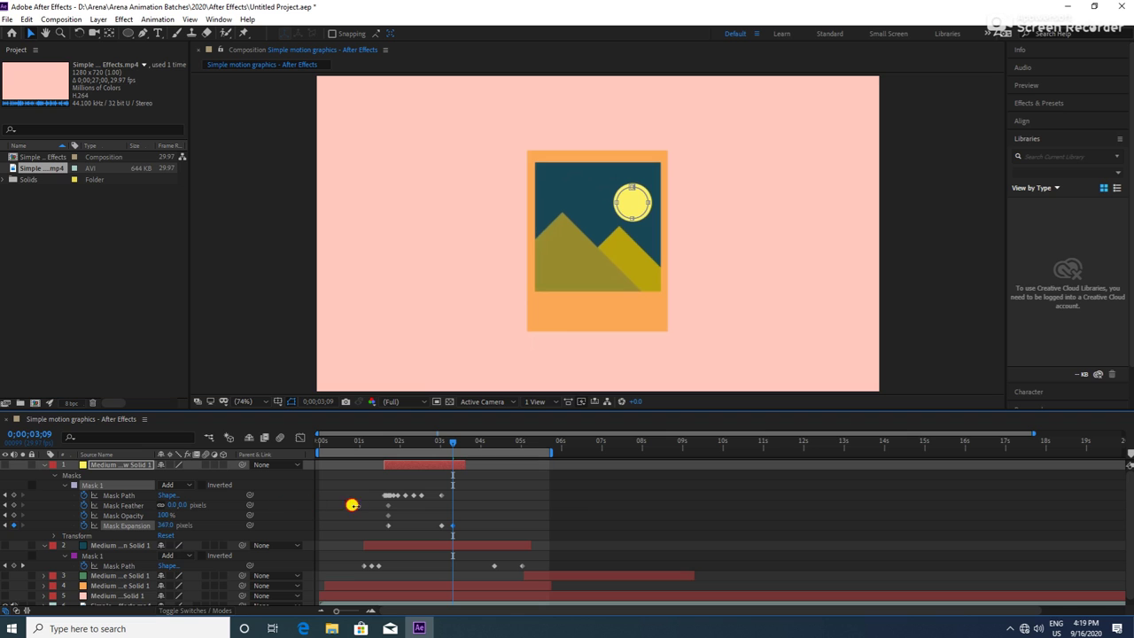
mouse_move(192, 506)
mouse_down()
mouse_move(6, 472)
mouse_move(155, 525)
mouse_move(129, 524)
mouse_up()
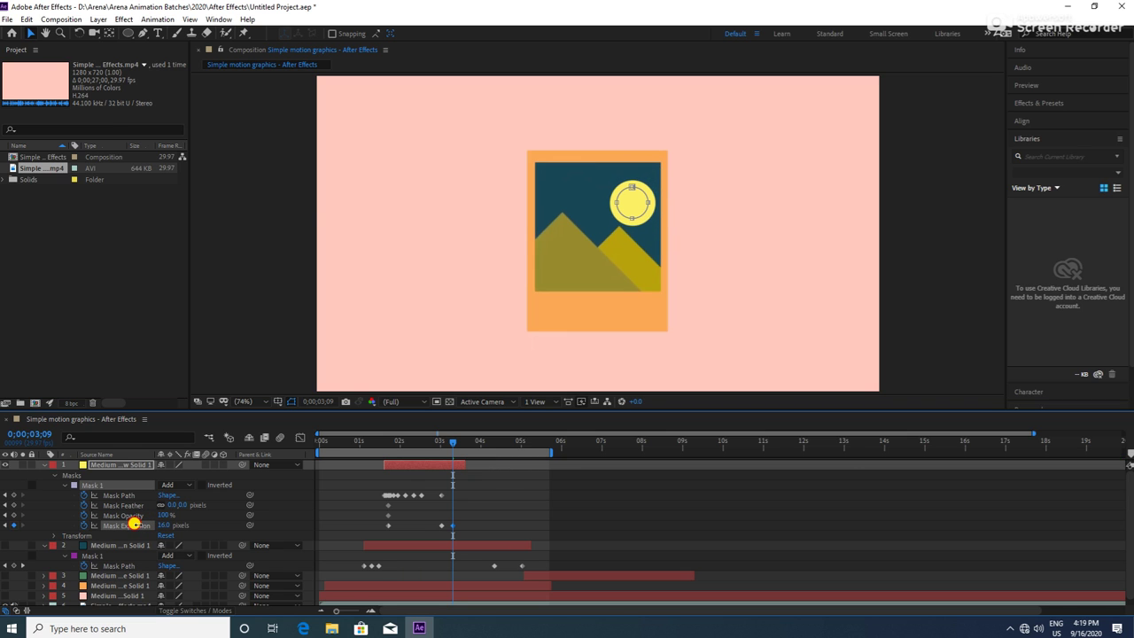
drag(125, 523, 131, 525)
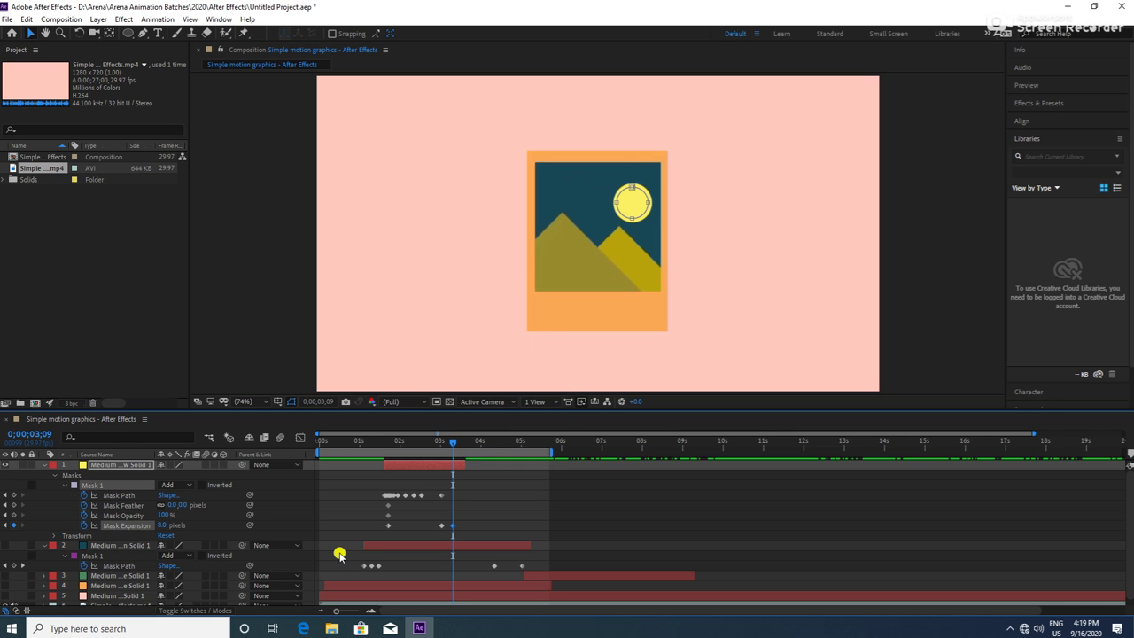
Shrink the sun's Mask Expansion to -49 pixels around 0;00;03;15, then scrub back earlier
click(11, 464)
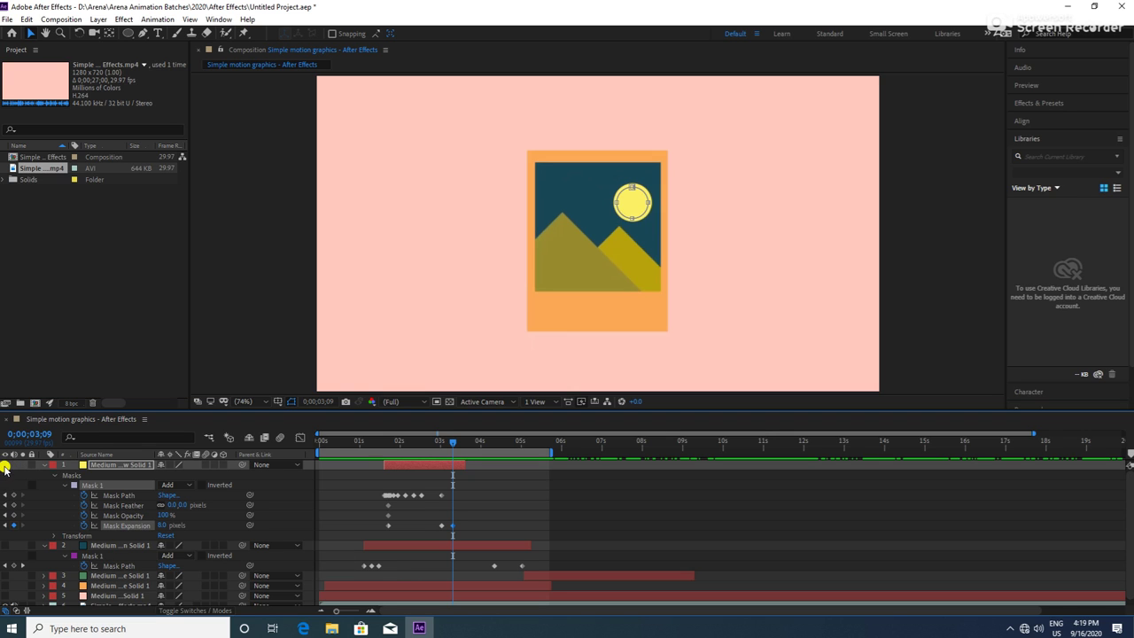
key(Page_Down)
key(Page_Down)
key(Page_Down)
key(Page_Down)
key(Page_Down)
key(Page_Down)
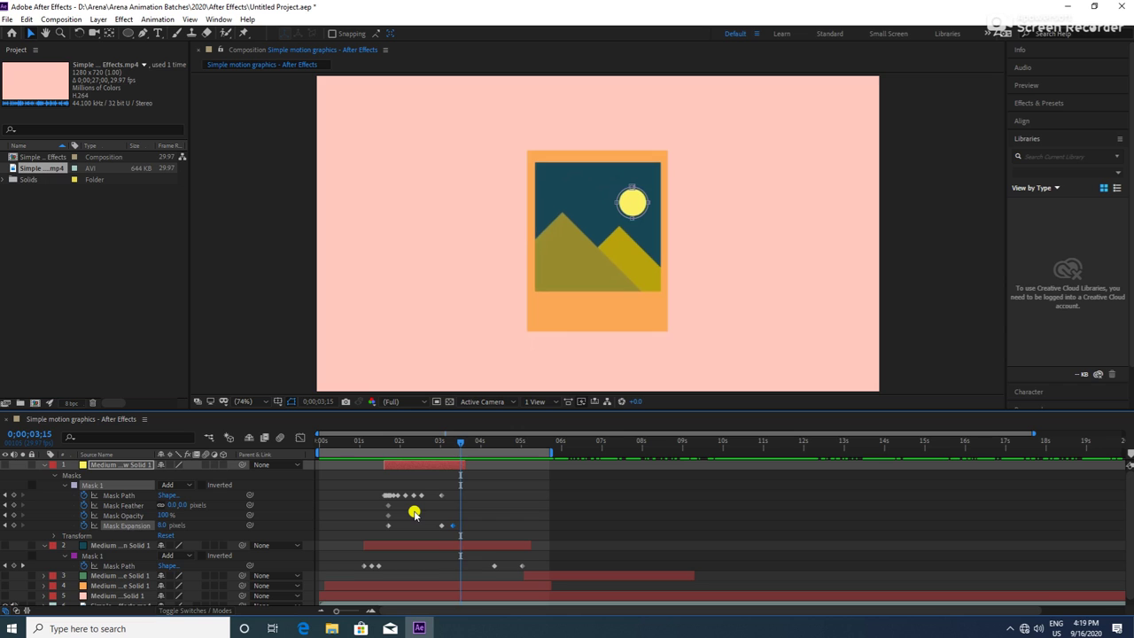
key(Page_Down)
key(Page_Down)
key(Page_Down)
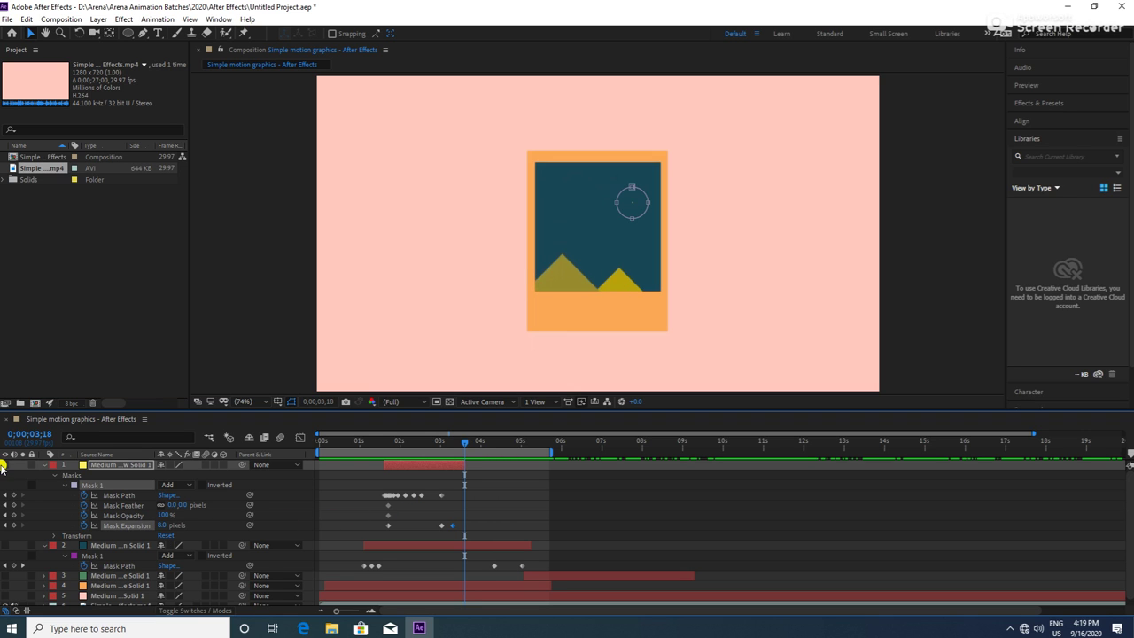
click(161, 524)
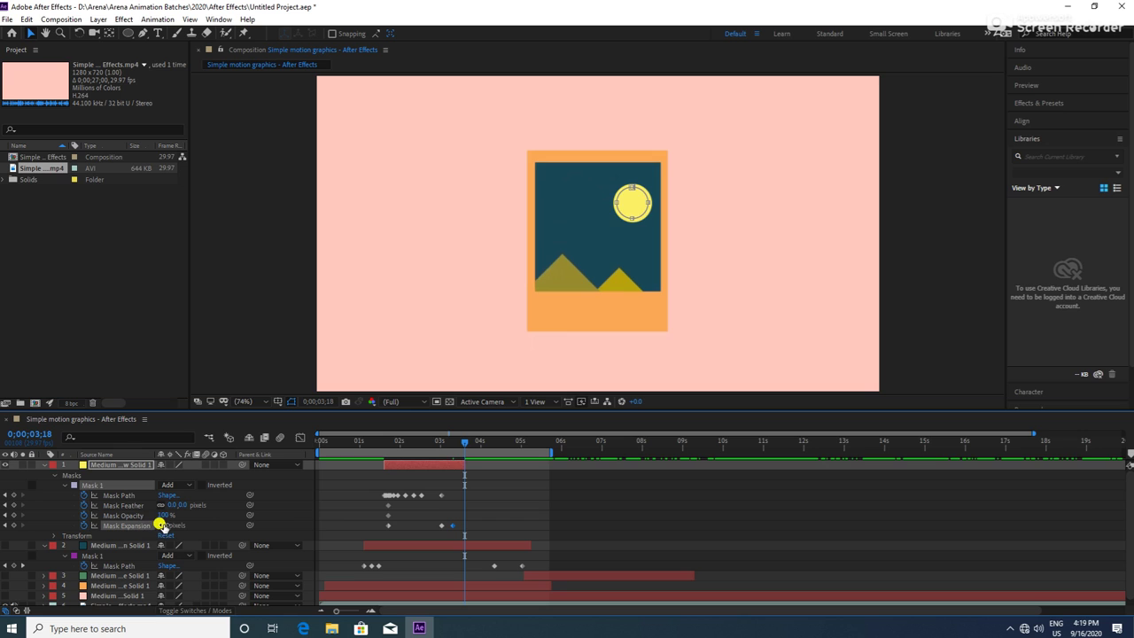
drag(156, 525, 113, 513)
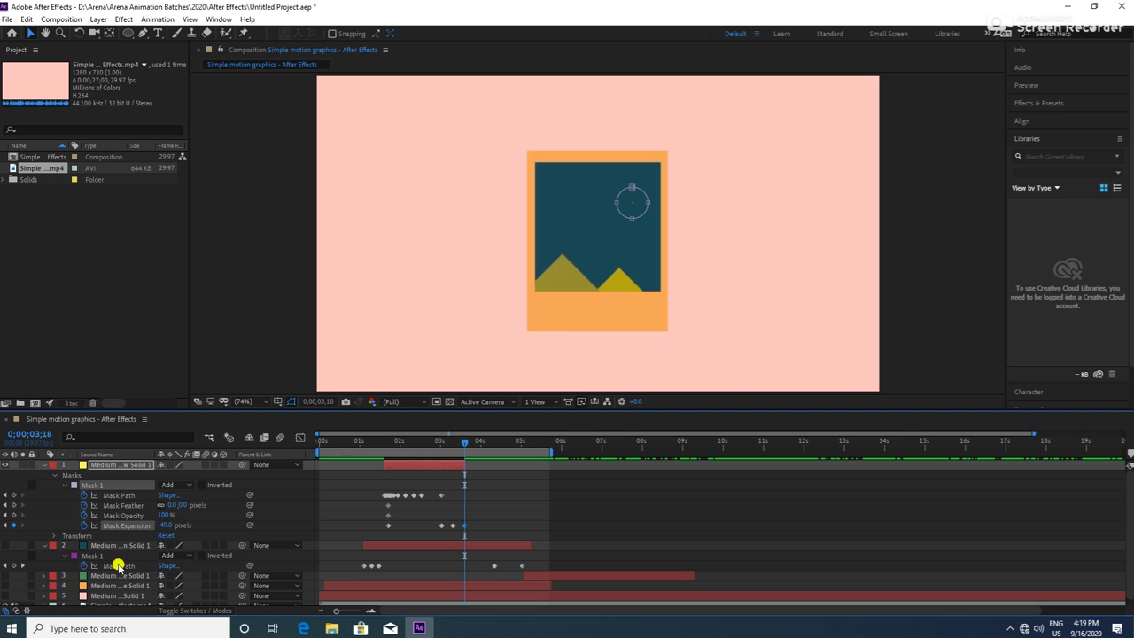
mouse_move(384, 443)
mouse_down()
mouse_move(470, 476)
mouse_move(368, 470)
mouse_move(385, 471)
mouse_up()
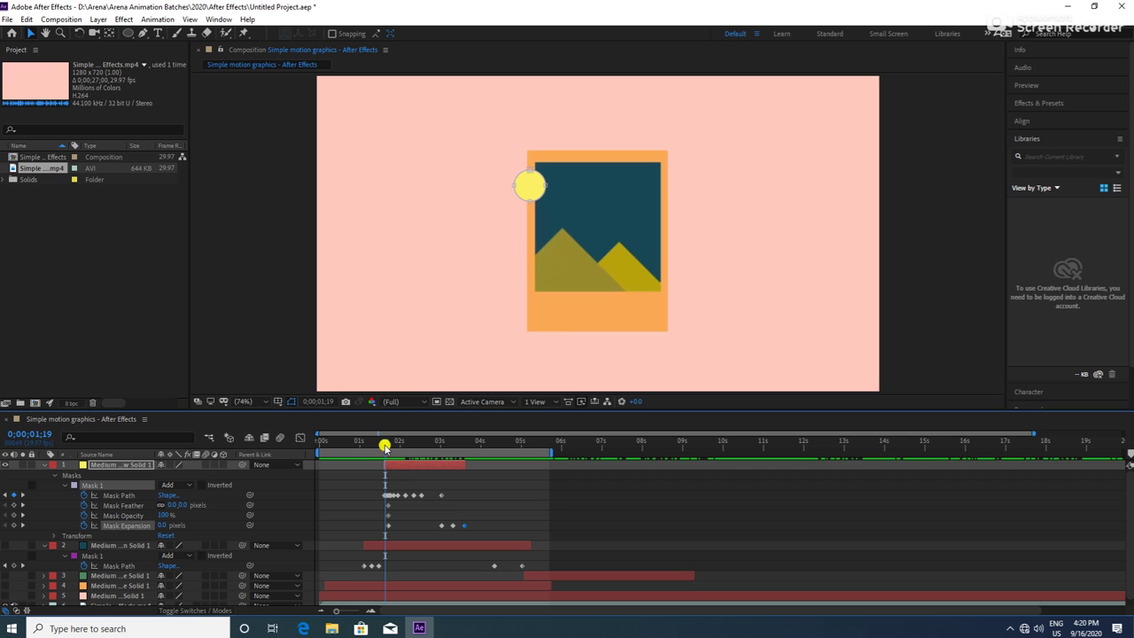
Draw a rectangular Mask 2 on the yellow sun layer over the postcard's photo area
click(387, 465)
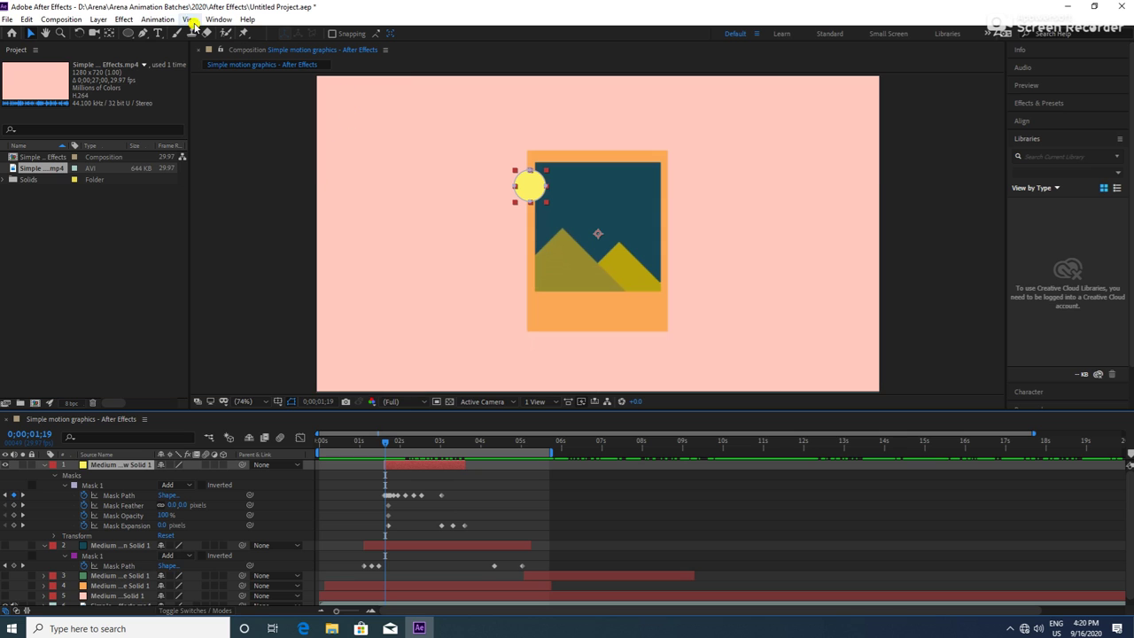
mouse_move(128, 33)
mouse_down()
mouse_move(157, 45)
mouse_move(189, 32)
mouse_up()
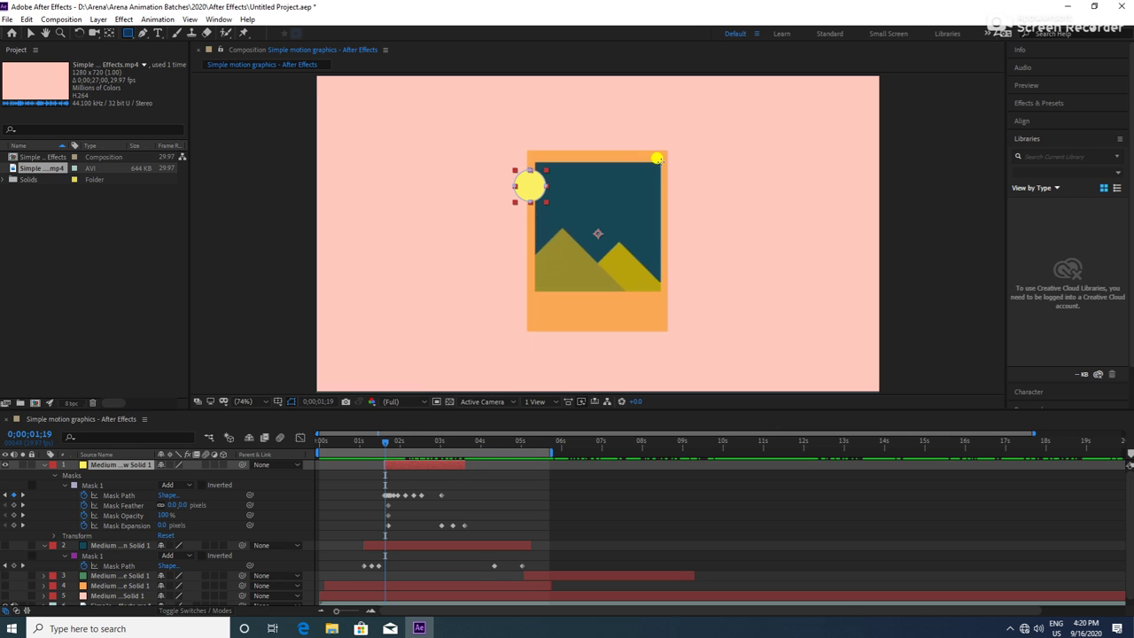
drag(658, 160, 531, 288)
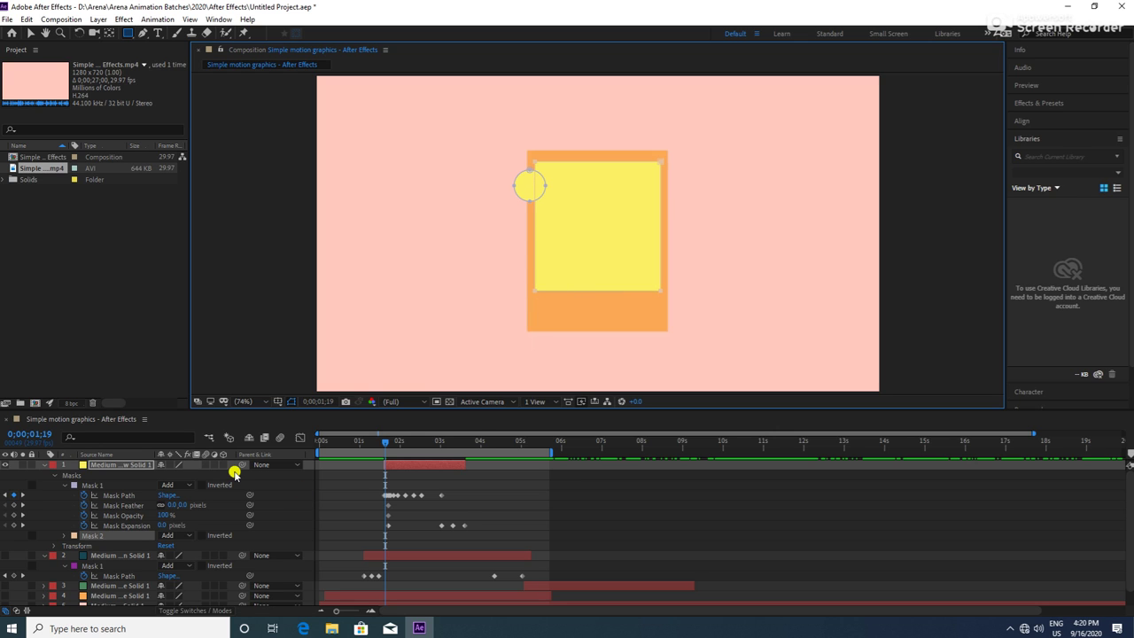
click(64, 536)
Set Mask 2's Mask Opacity to 0%
scroll(127, 526, down, 1)
scroll(131, 538, down, 1)
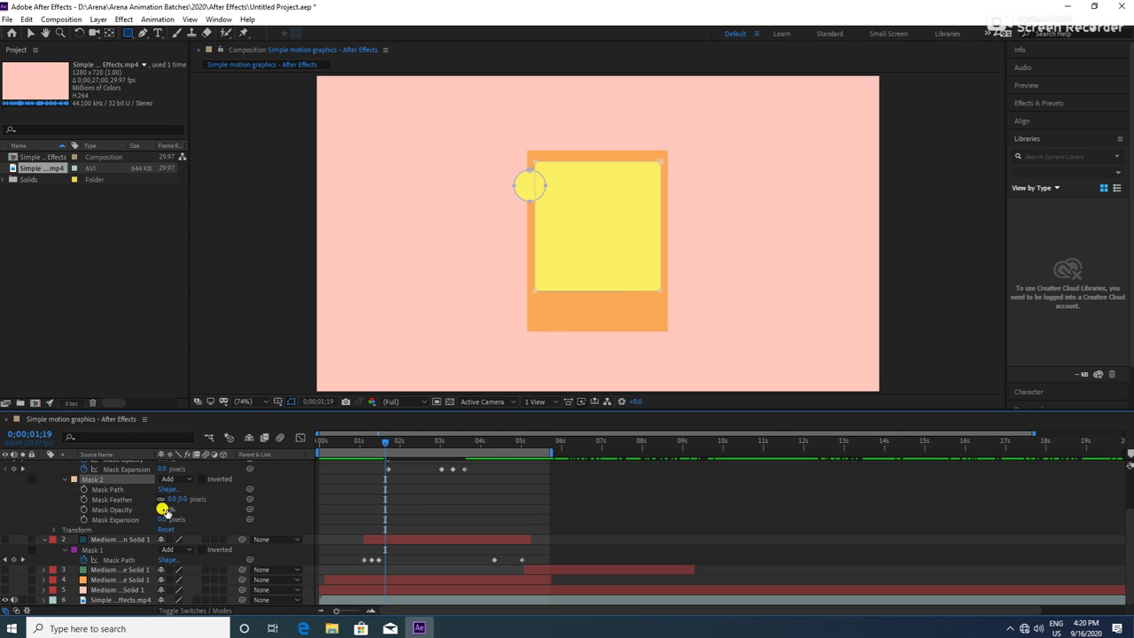
click(158, 508)
drag(157, 507, 1, 512)
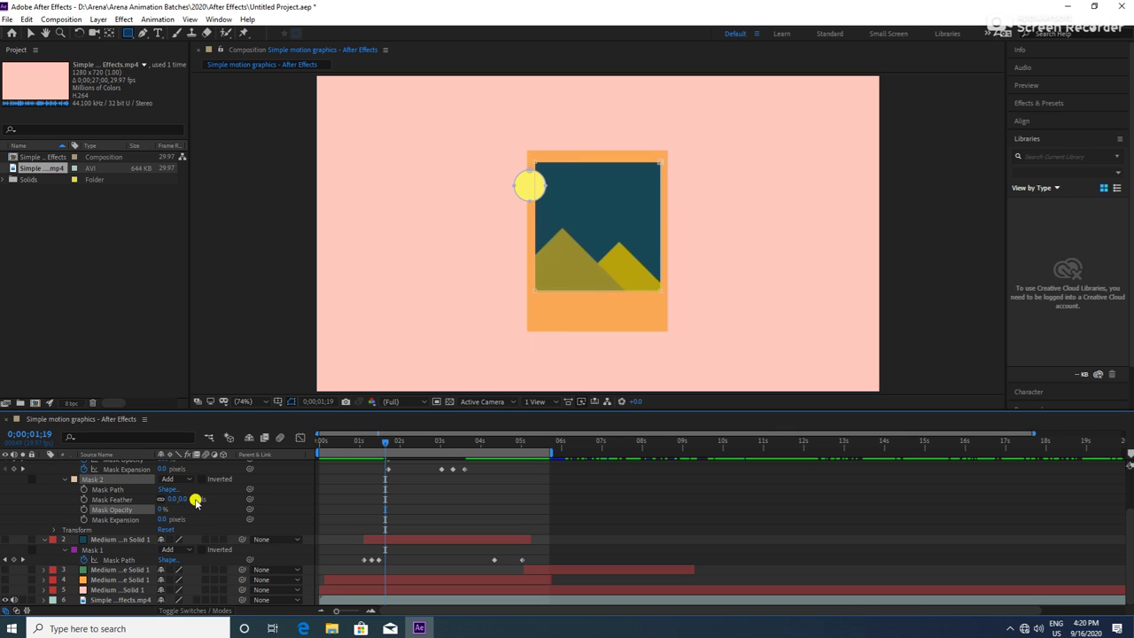
scroll(186, 499, up, 1)
scroll(189, 509, up, 1)
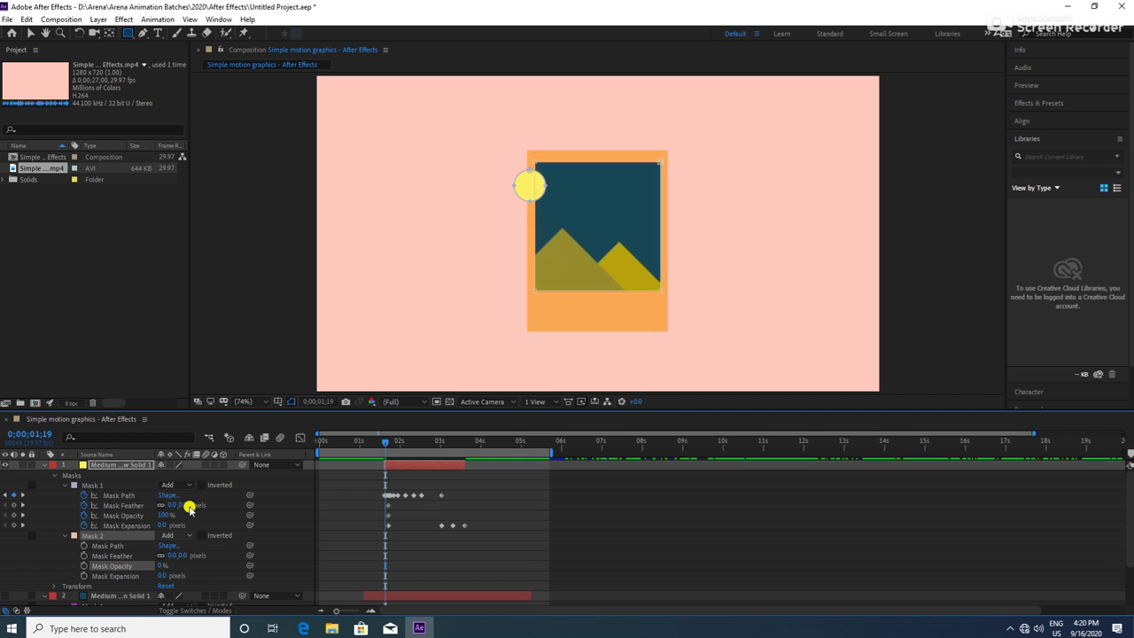
Change Mask 2's mode to Subtract, then to Intersect
click(177, 535)
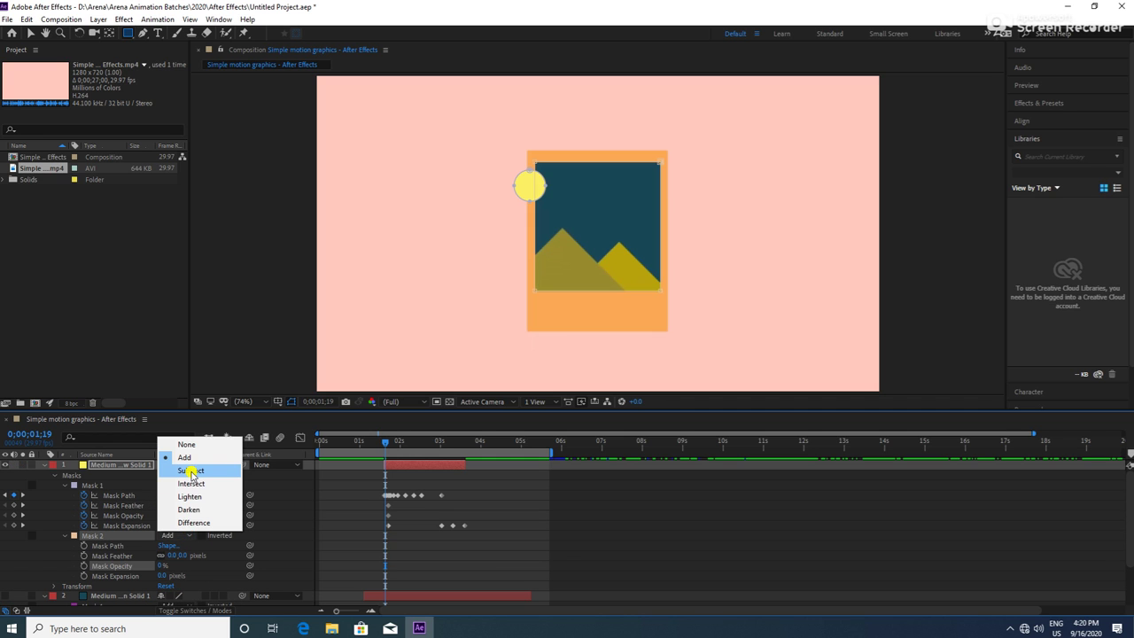
click(192, 472)
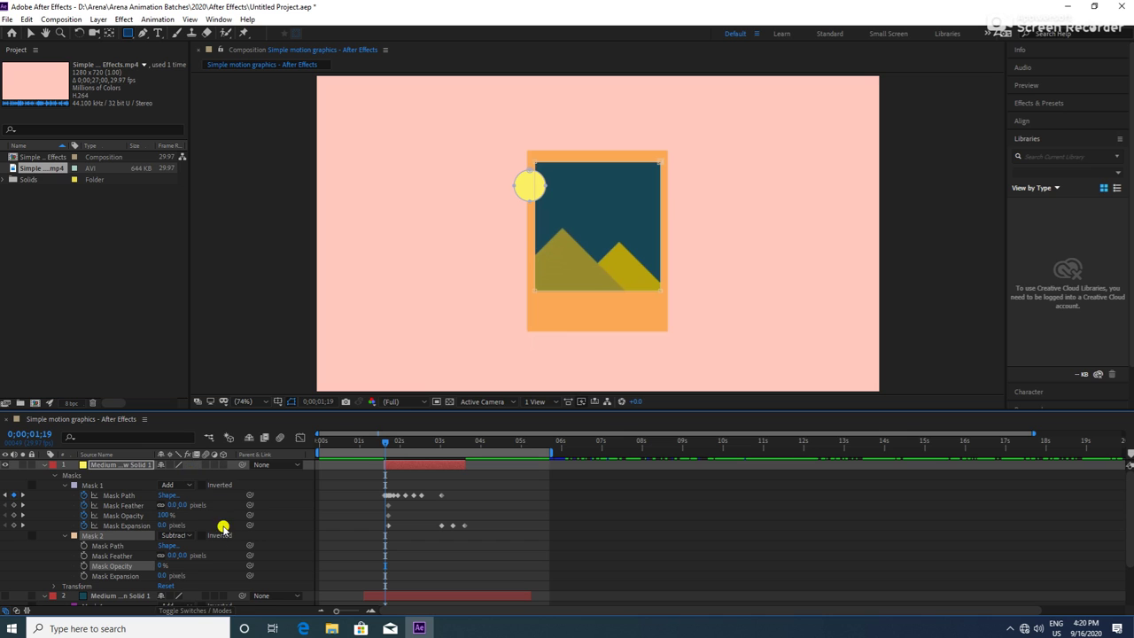
key(F2)
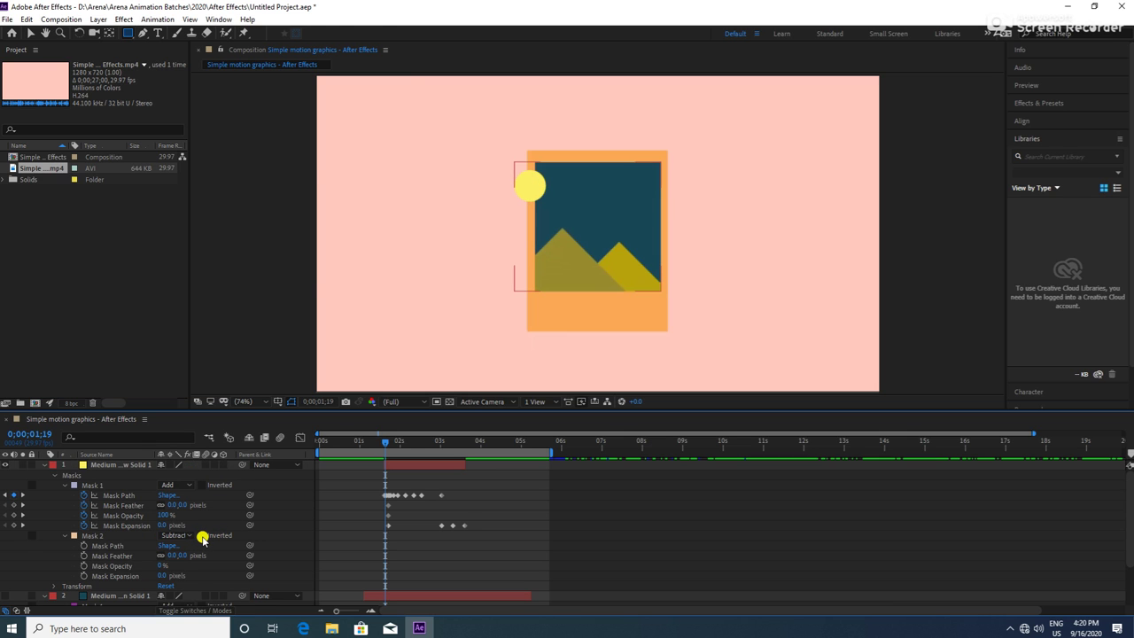
click(203, 540)
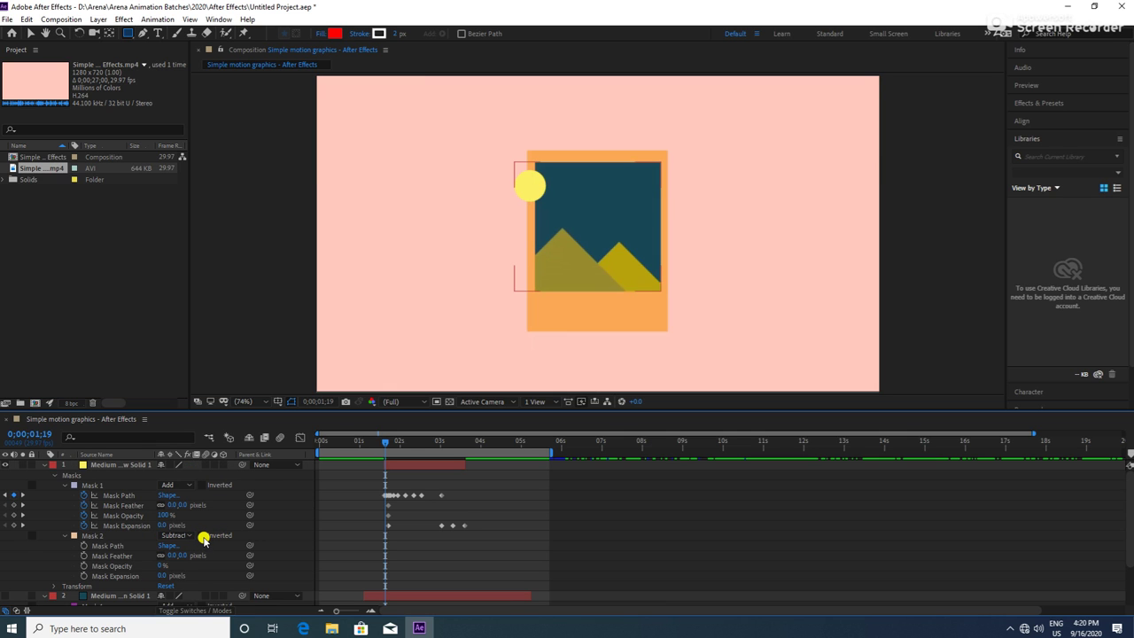
click(182, 535)
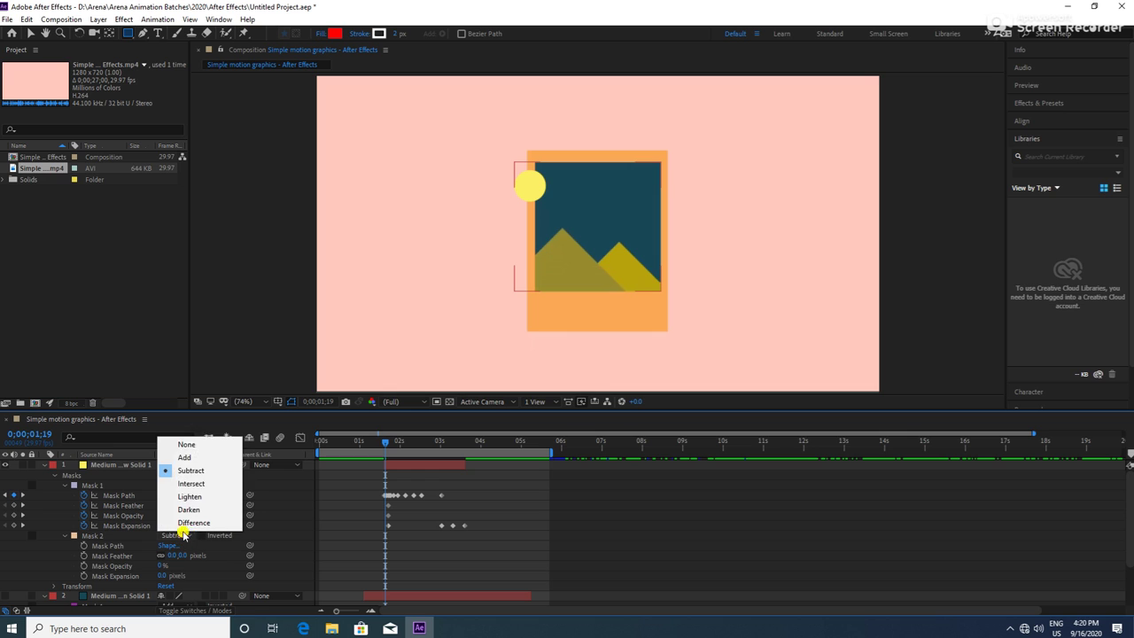
click(203, 484)
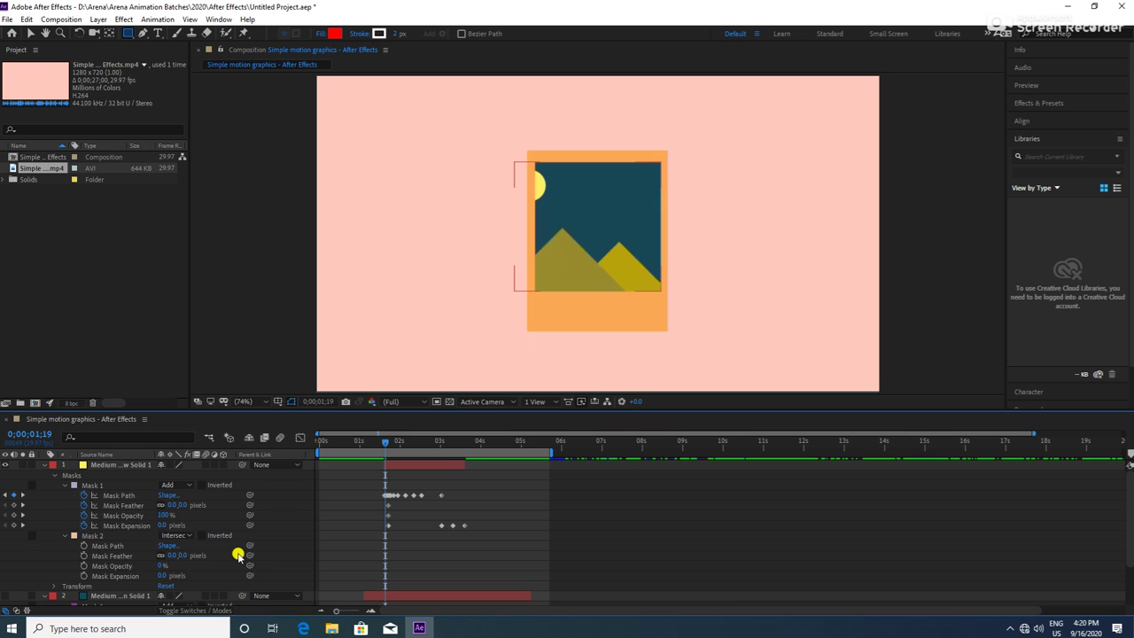
click(5, 466)
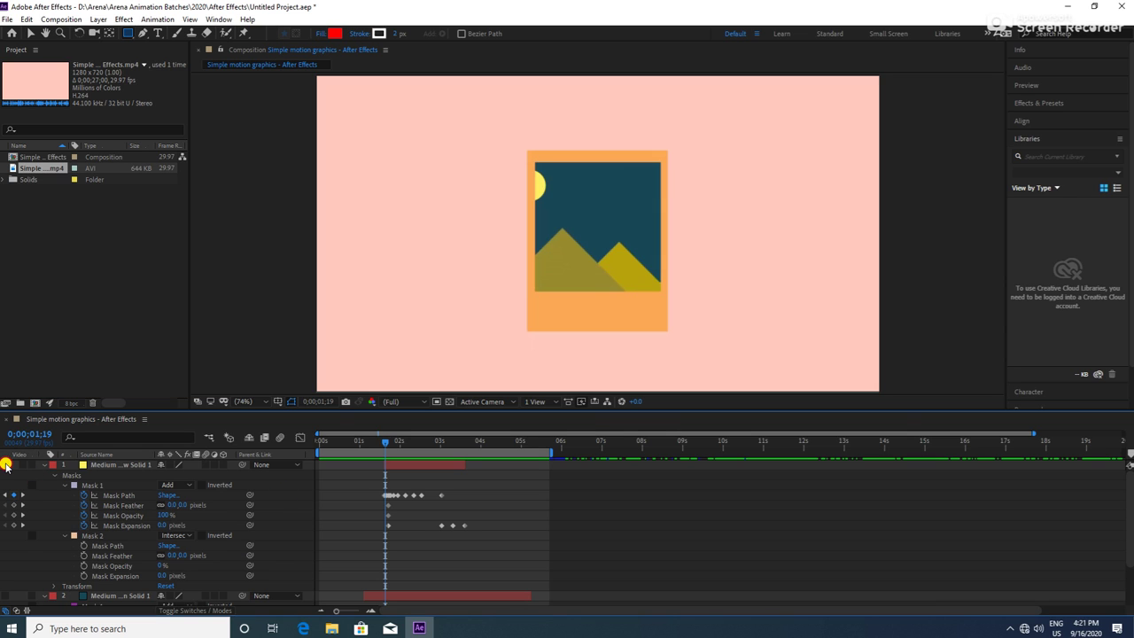
Hide the reference video layer and reselect the sun layer
scroll(25, 512, down, 1)
click(45, 565)
scroll(44, 565, down, 1)
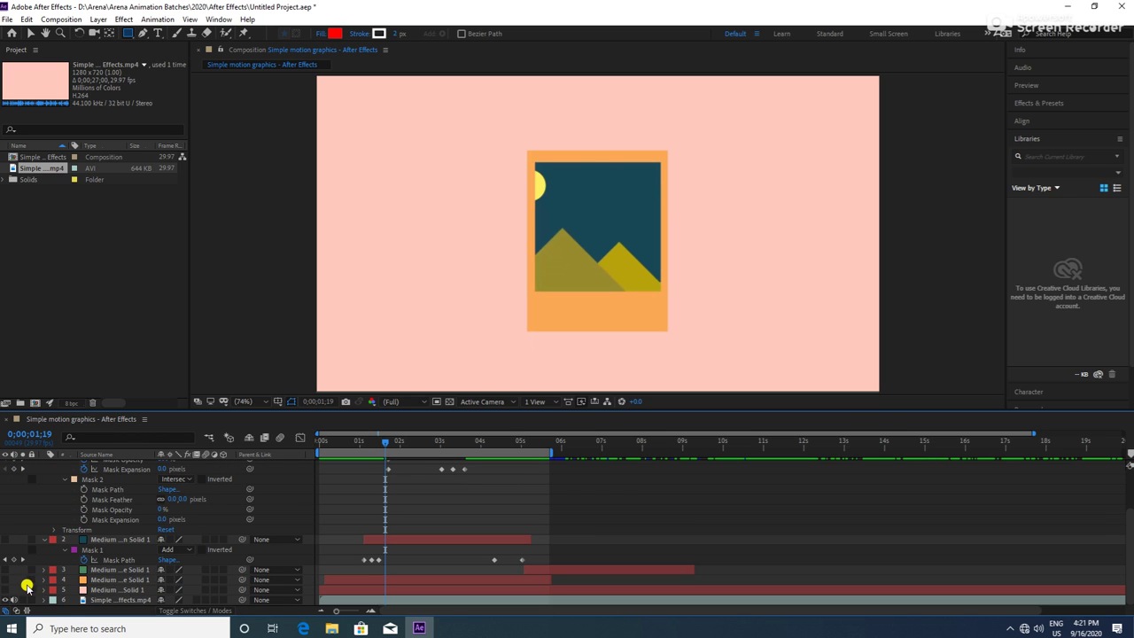
click(6, 600)
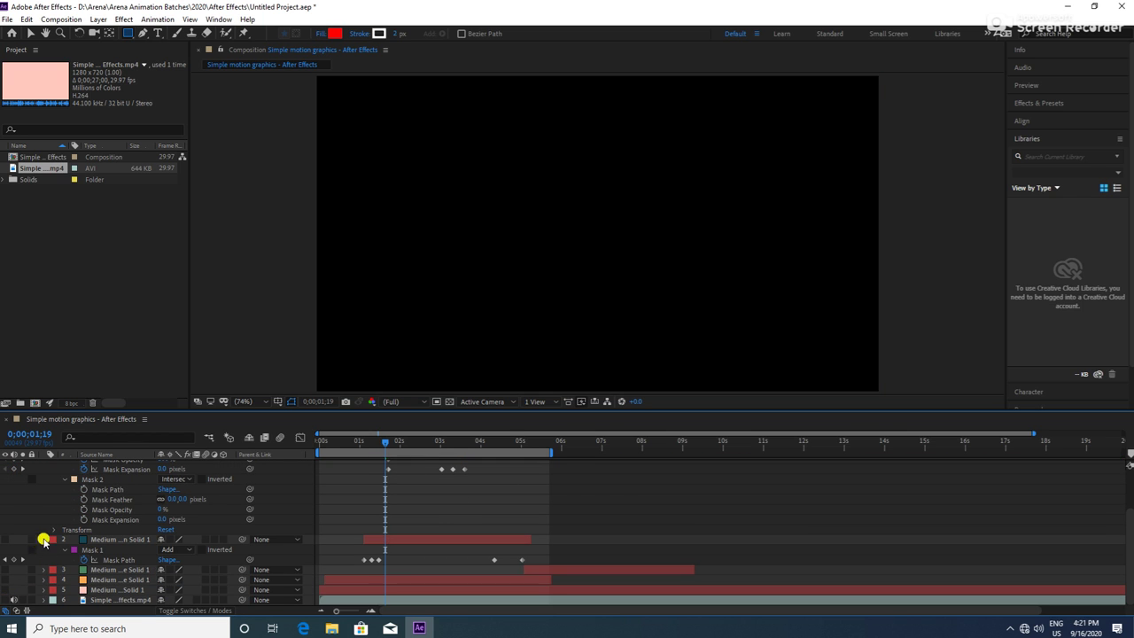
scroll(44, 541, up, 3)
click(6, 468)
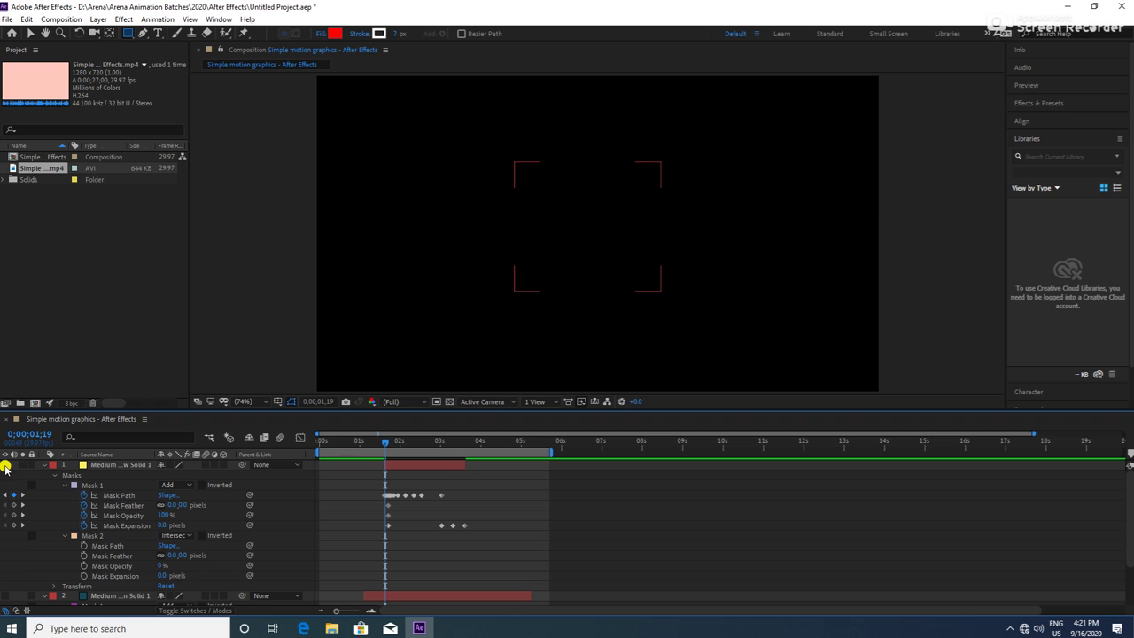
Cycle Mask 2 through None, Add, Subtract, Intersect, Lighten, Darken and Difference, ending on Add
click(175, 536)
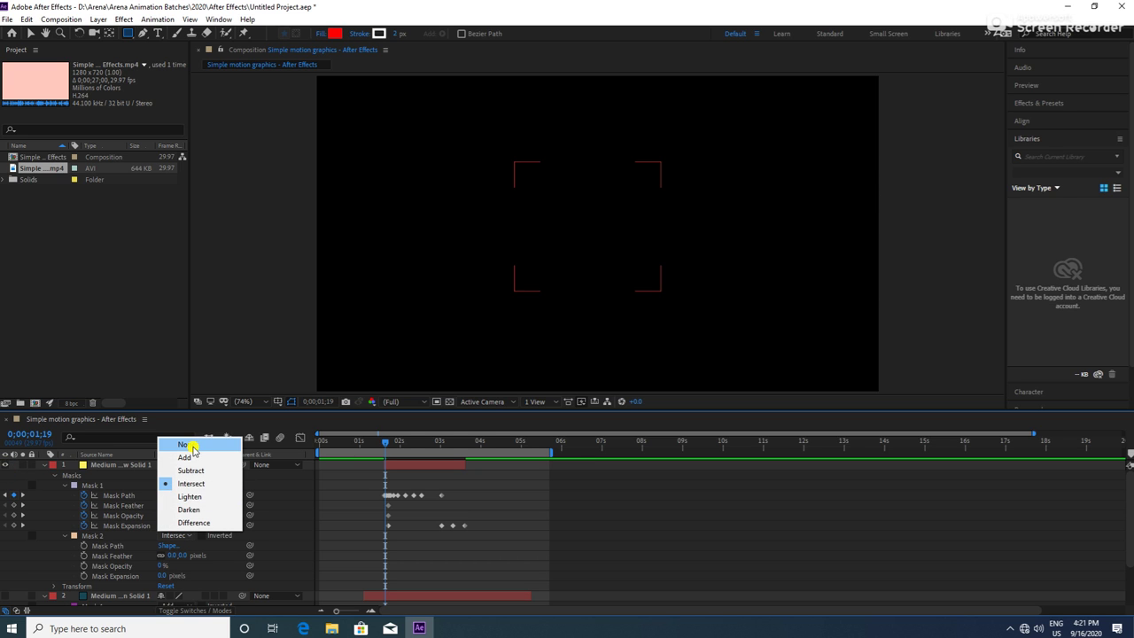
click(186, 445)
click(177, 536)
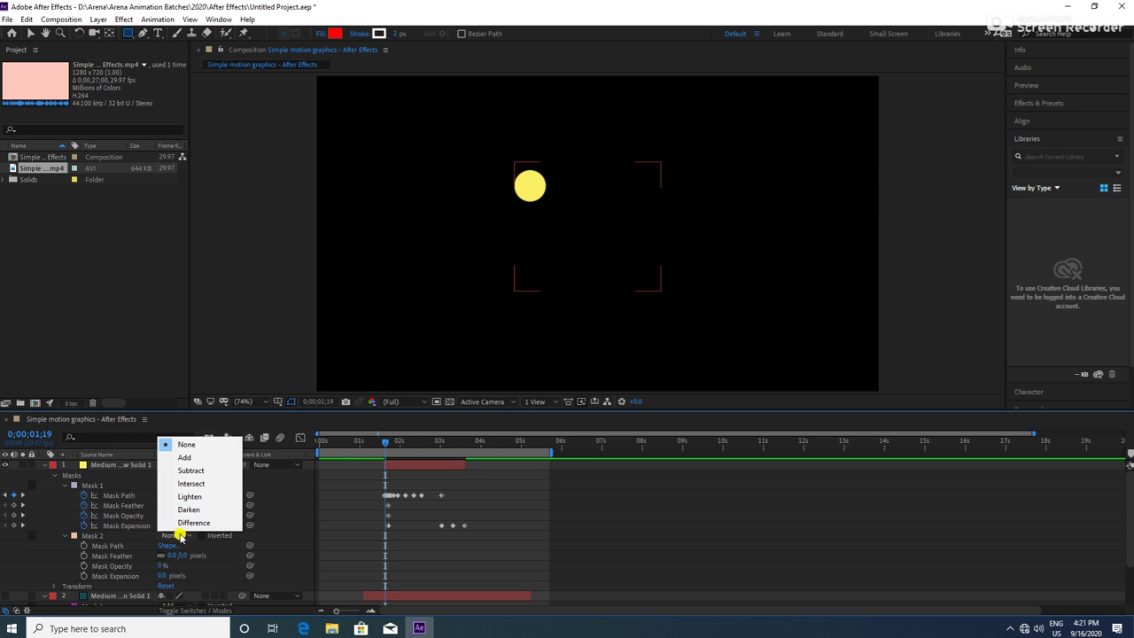
click(199, 459)
click(177, 535)
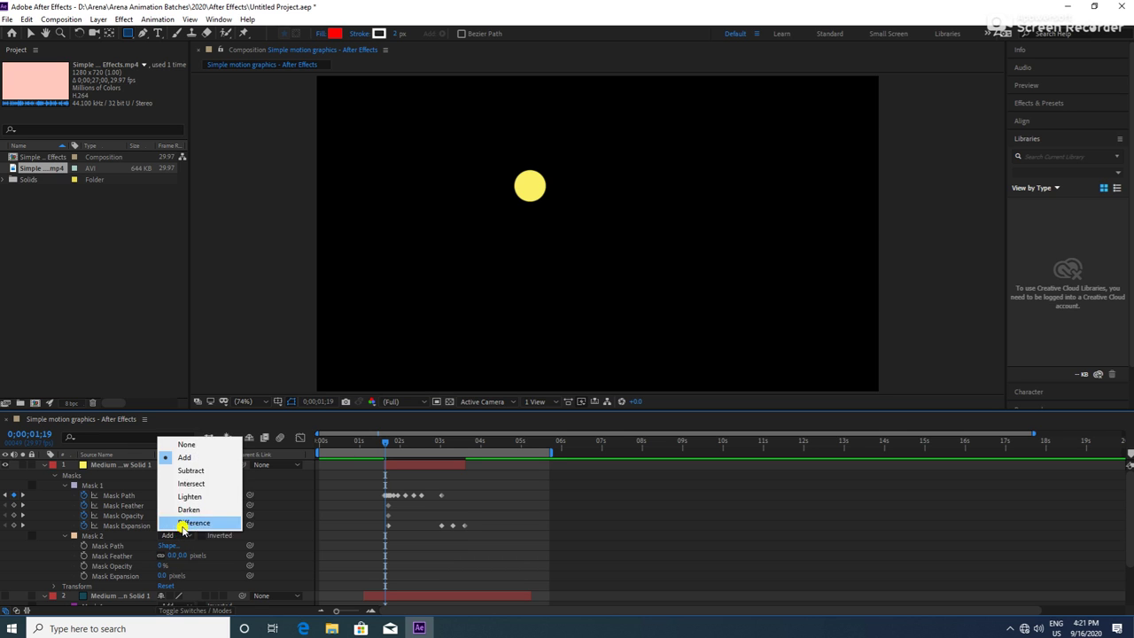
click(191, 470)
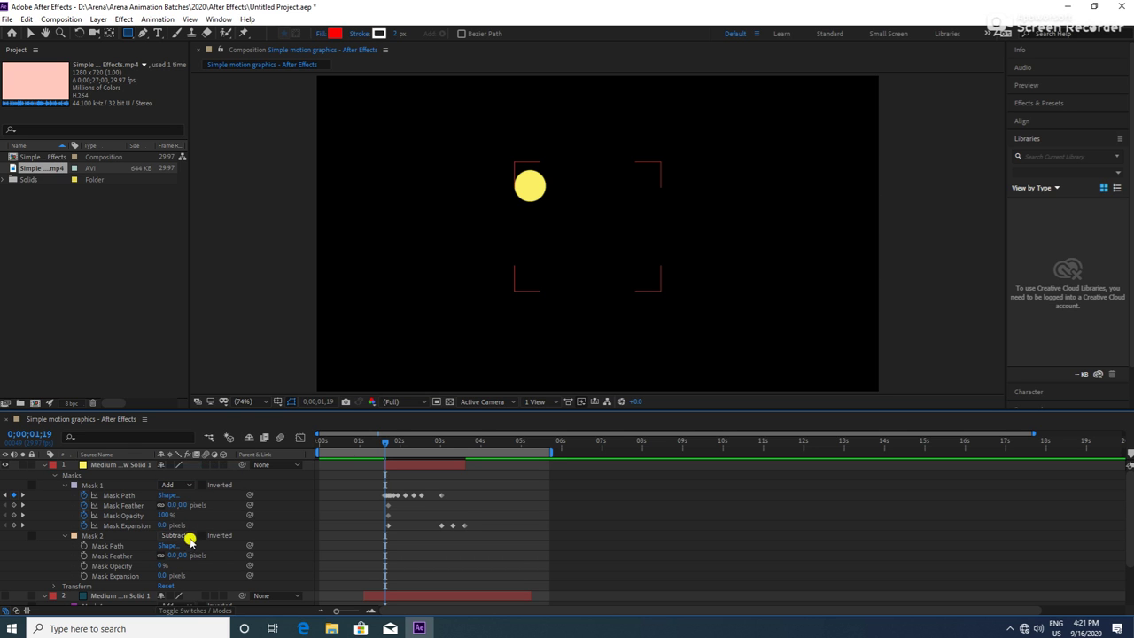
click(186, 536)
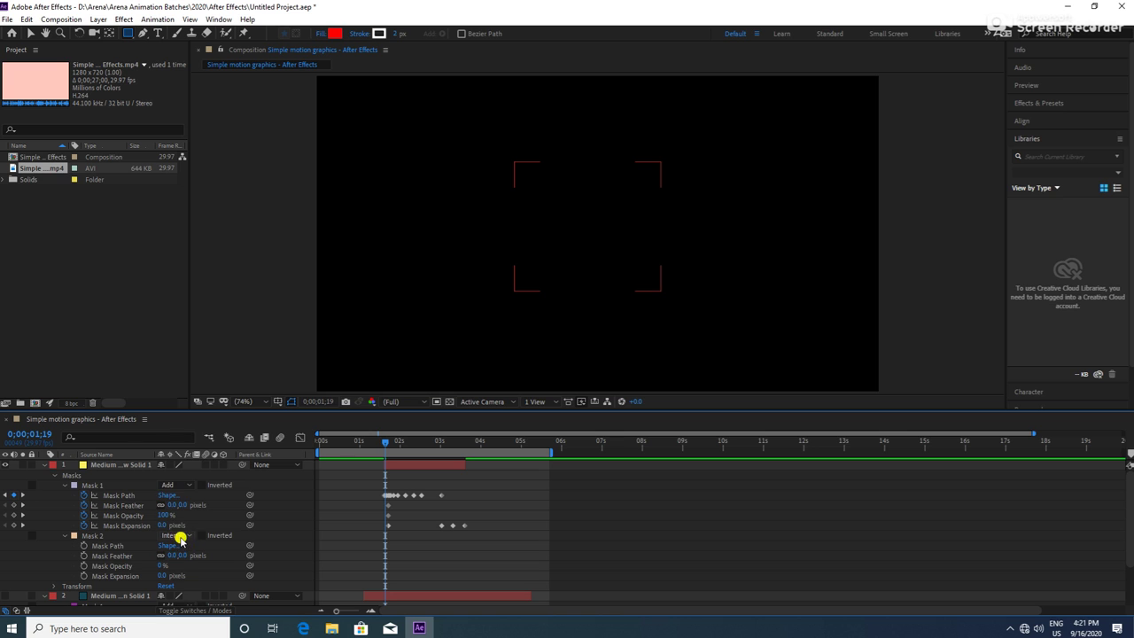
click(180, 538)
click(189, 496)
click(186, 543)
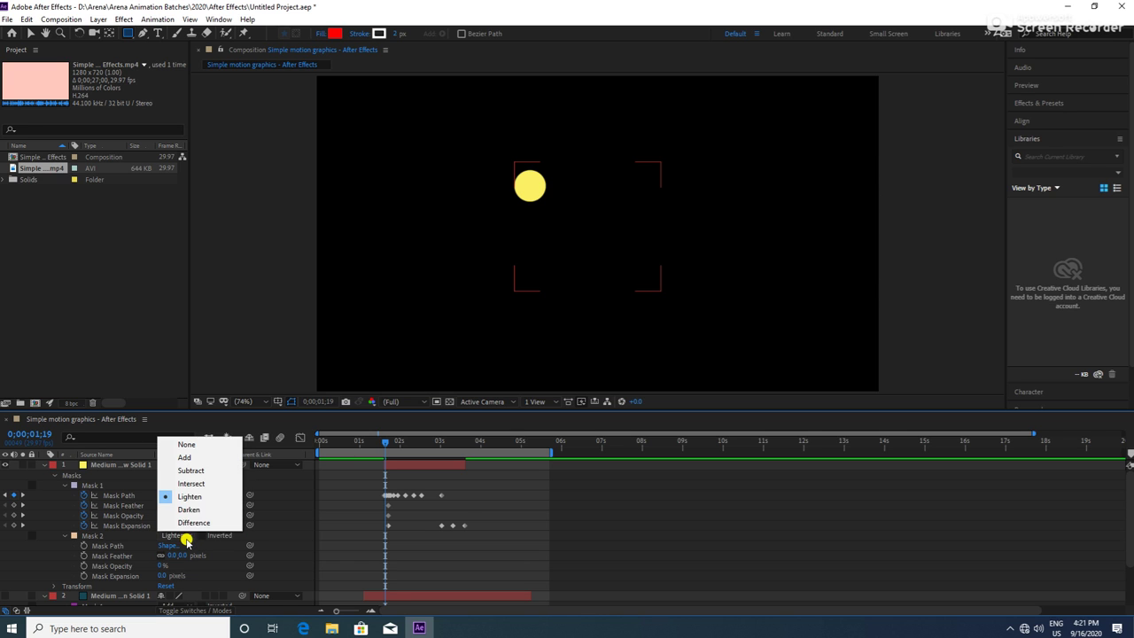
click(189, 509)
click(188, 537)
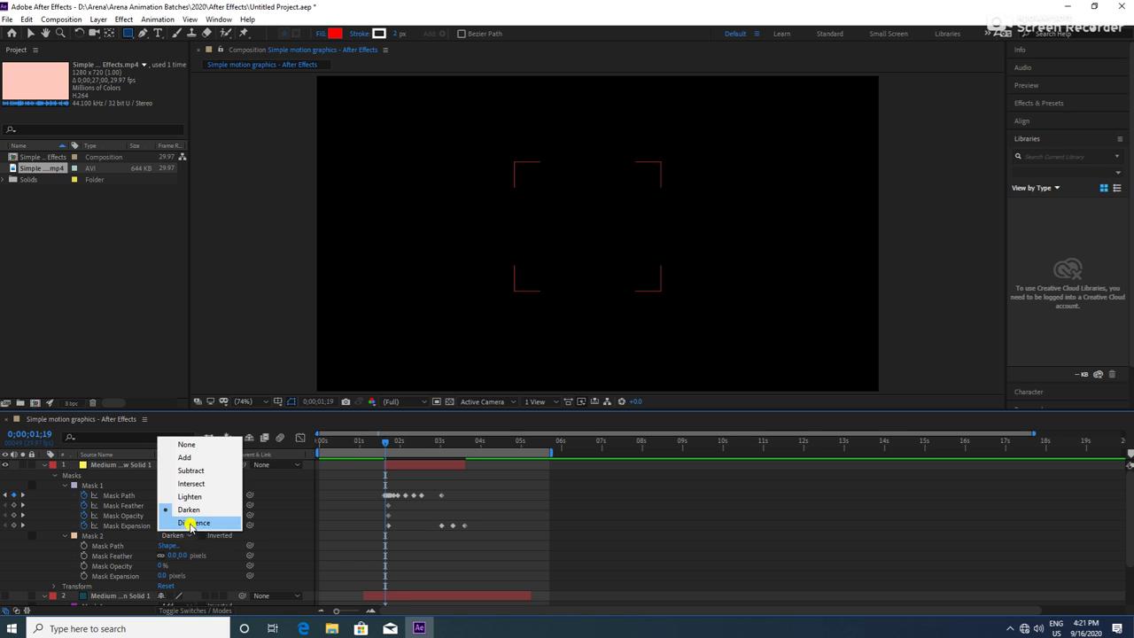
click(192, 523)
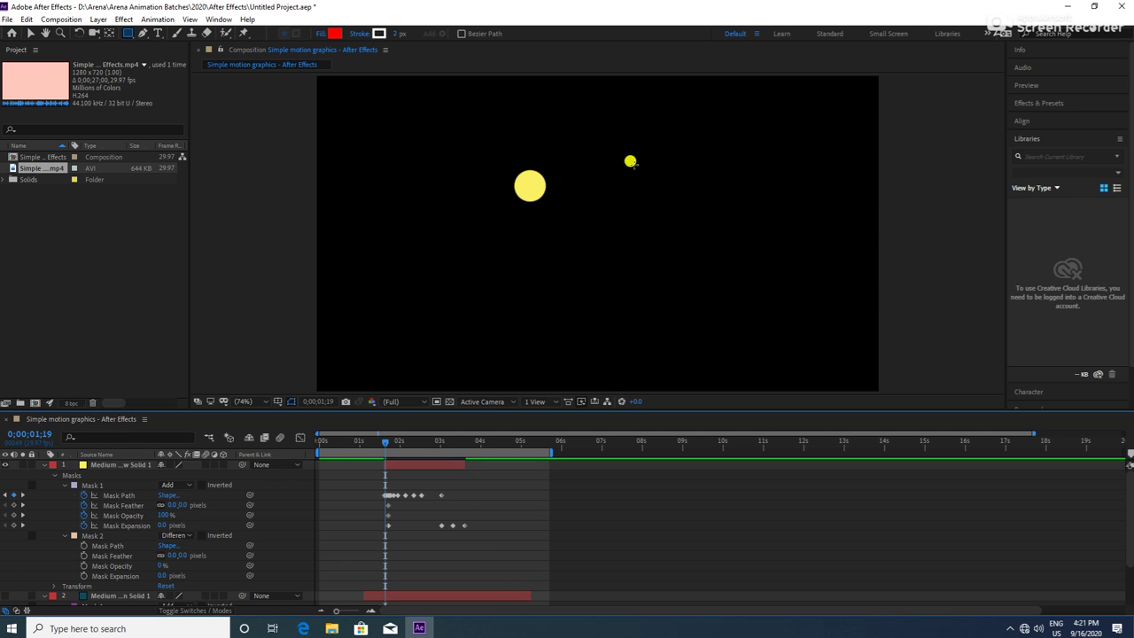
click(177, 536)
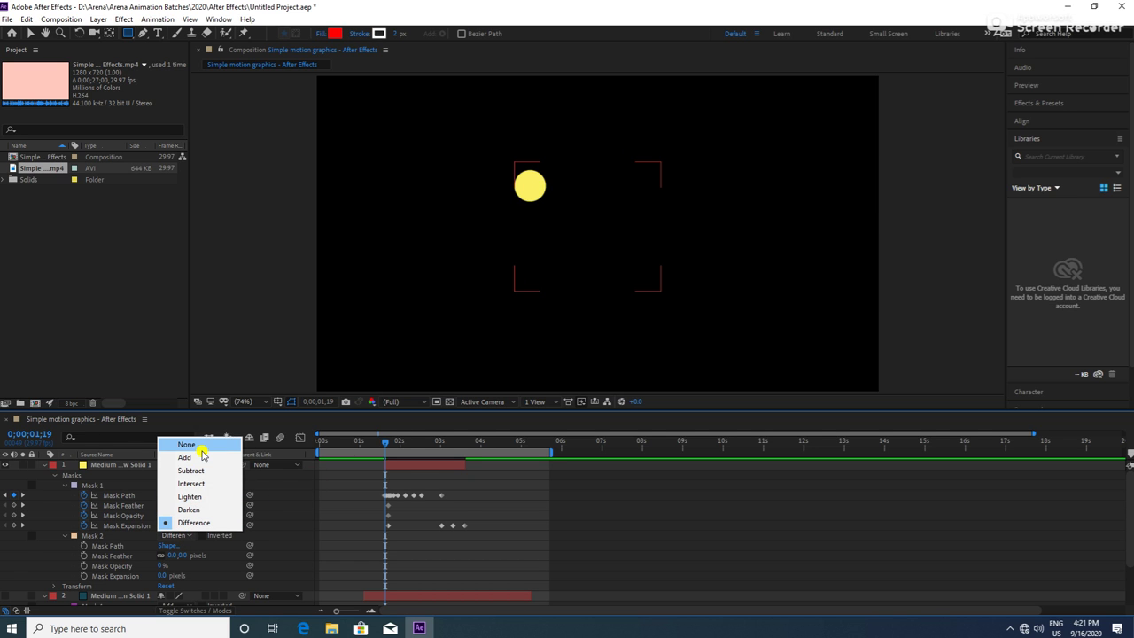
click(197, 457)
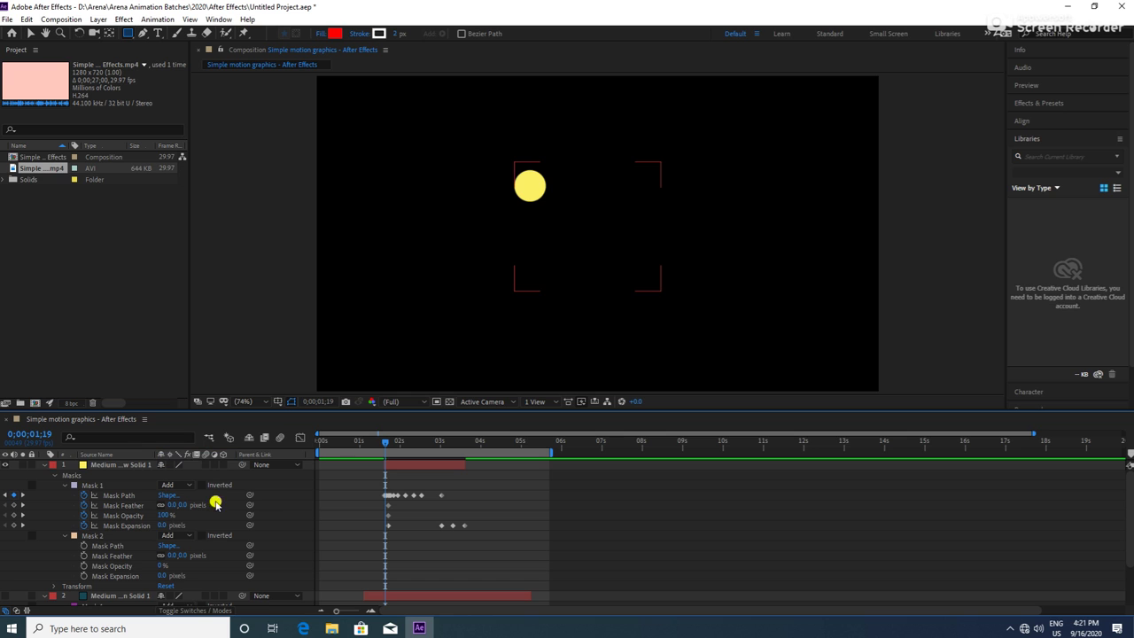
Try Subtract, Inverted and Intersect on Mask 1 with Mask 2 variations, then return both to Add
click(183, 485)
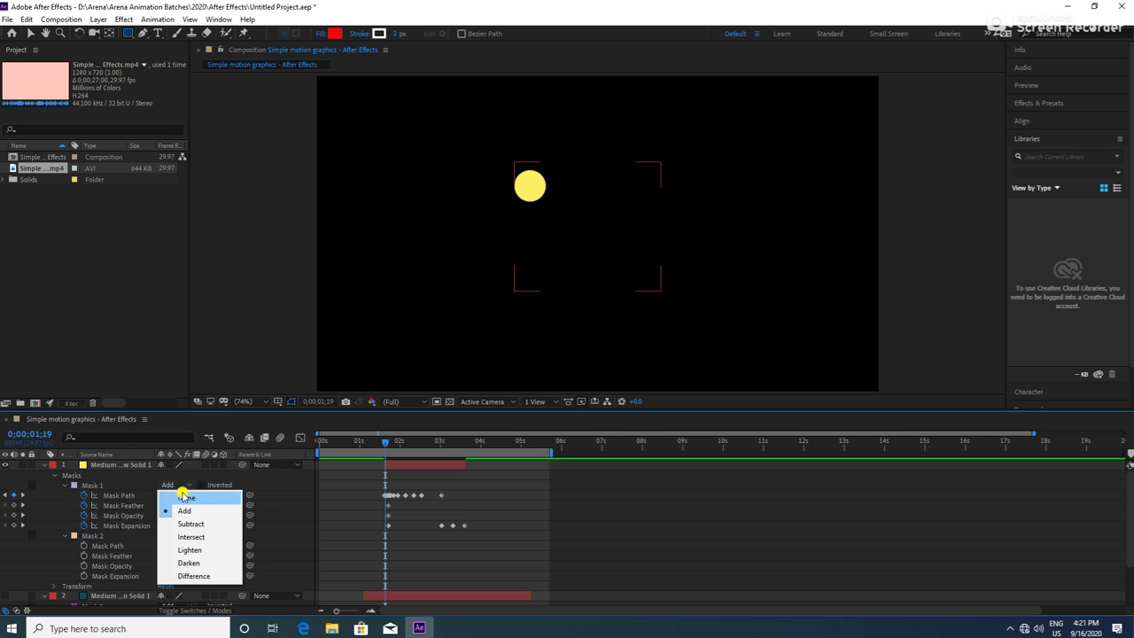
click(187, 524)
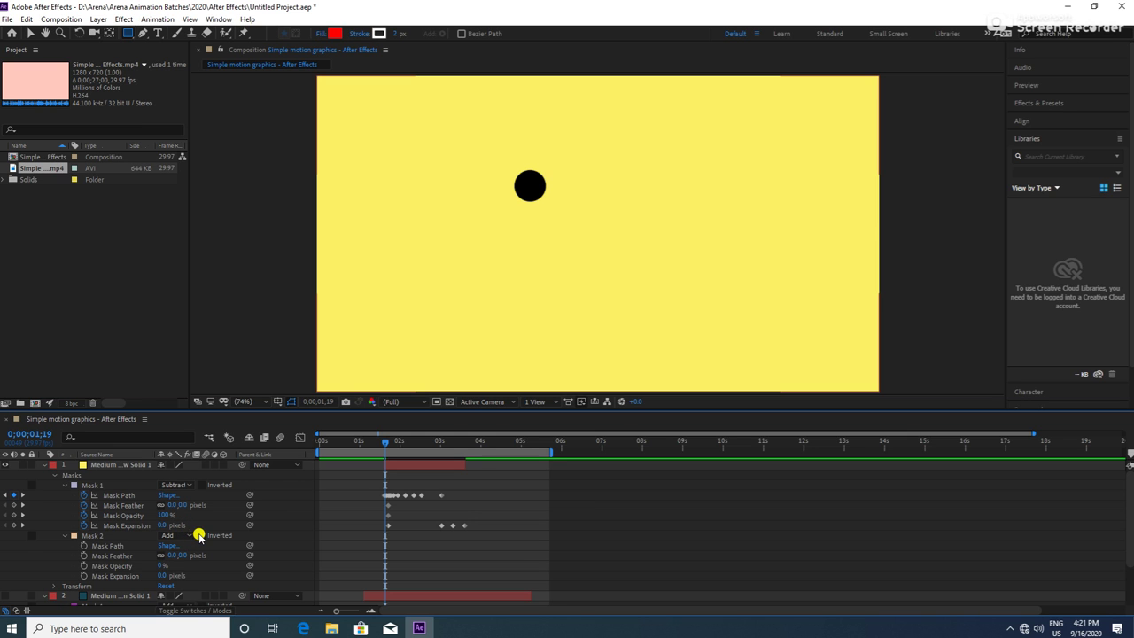
click(204, 486)
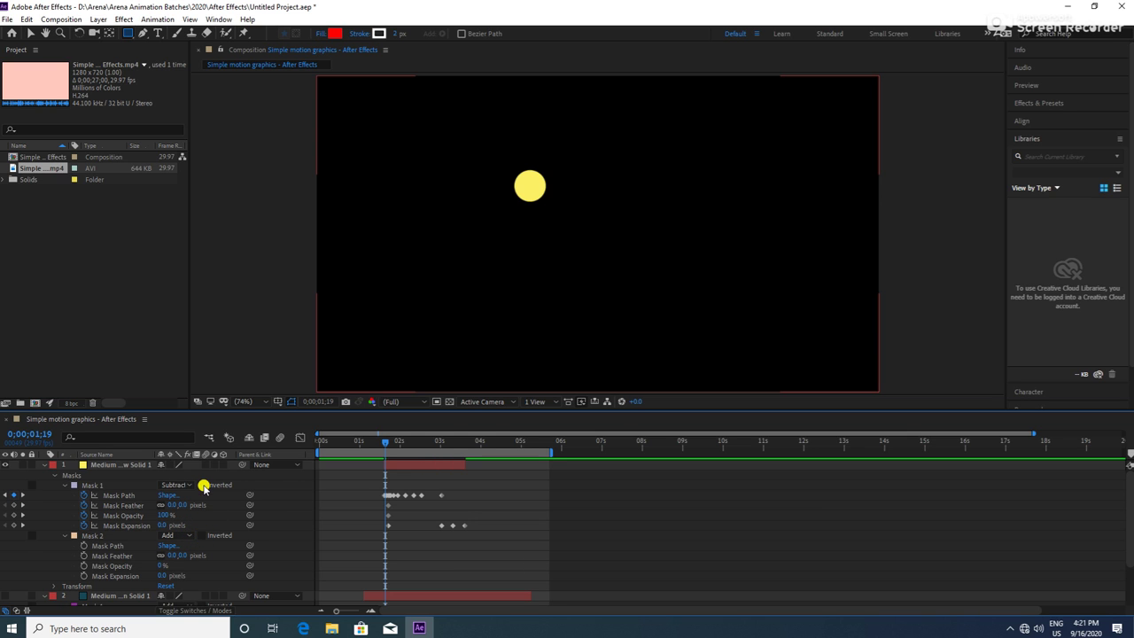
click(204, 486)
click(183, 485)
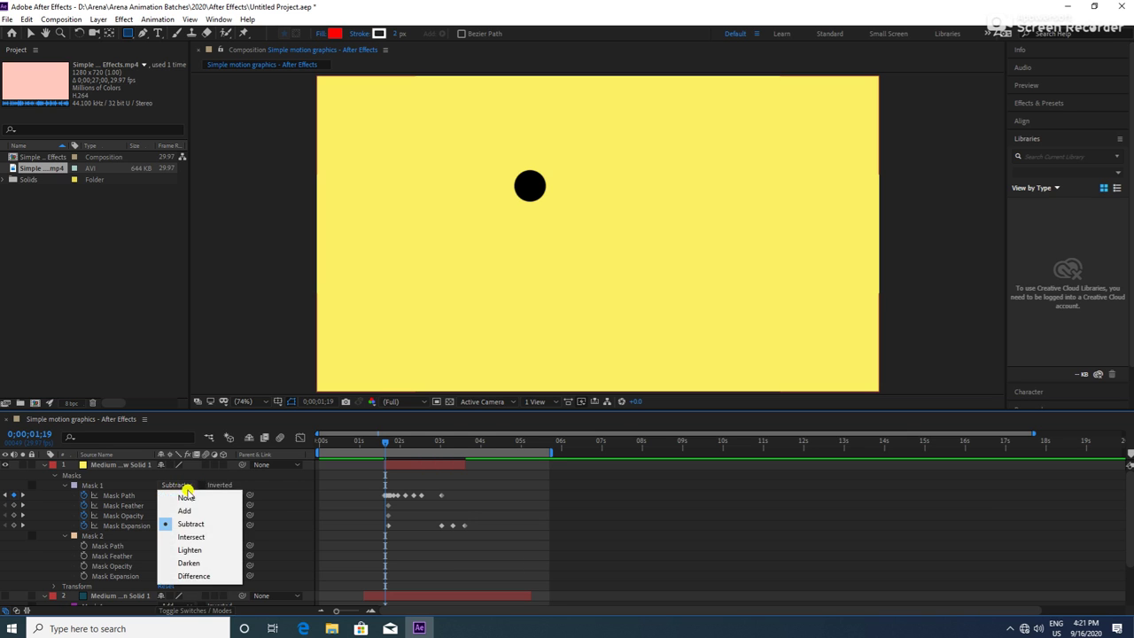
click(190, 537)
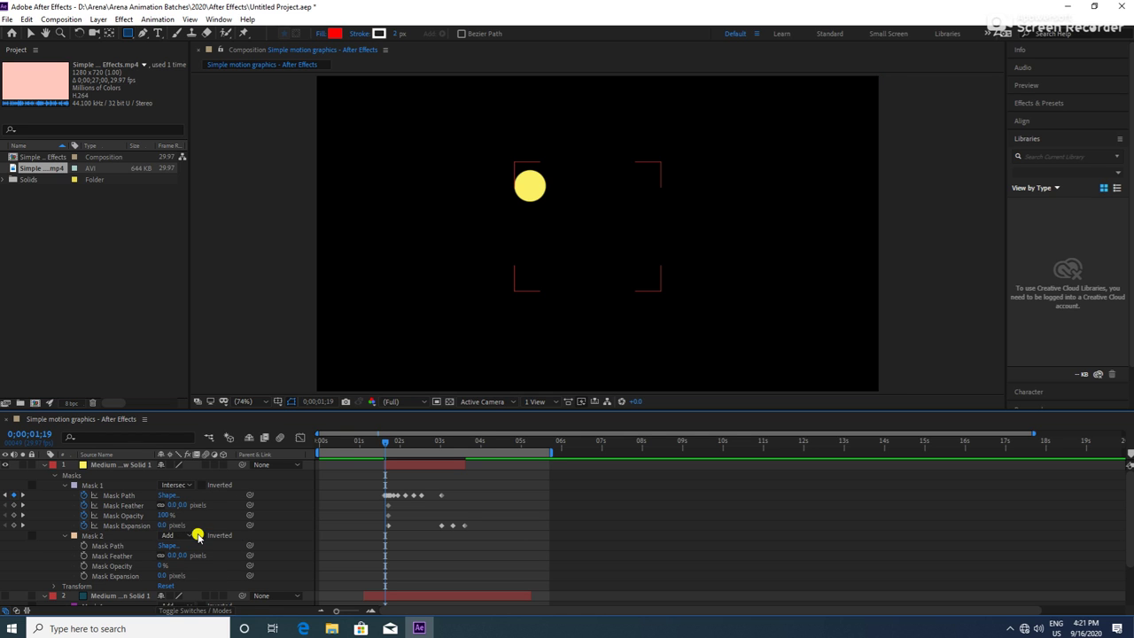
click(198, 536)
click(196, 472)
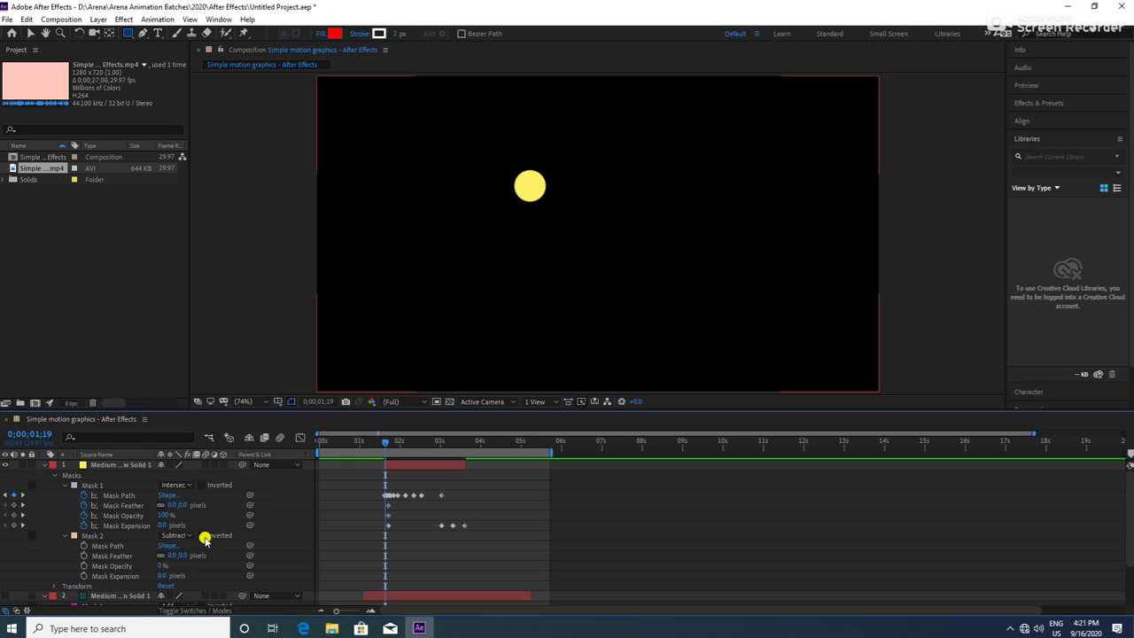
click(196, 537)
click(191, 448)
click(181, 484)
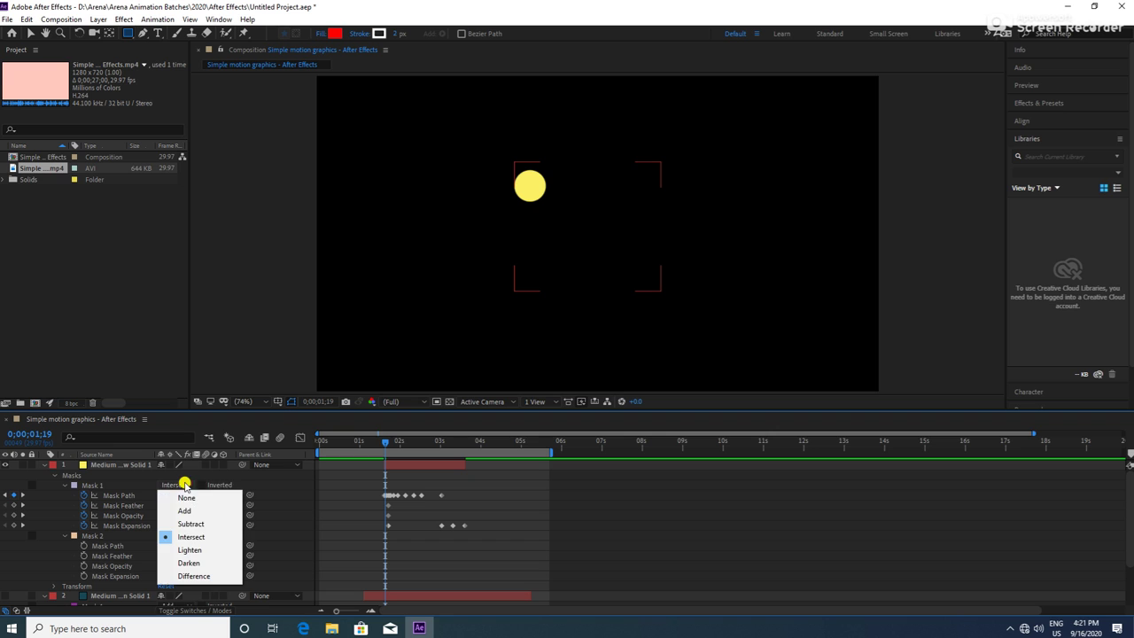
click(181, 507)
click(186, 536)
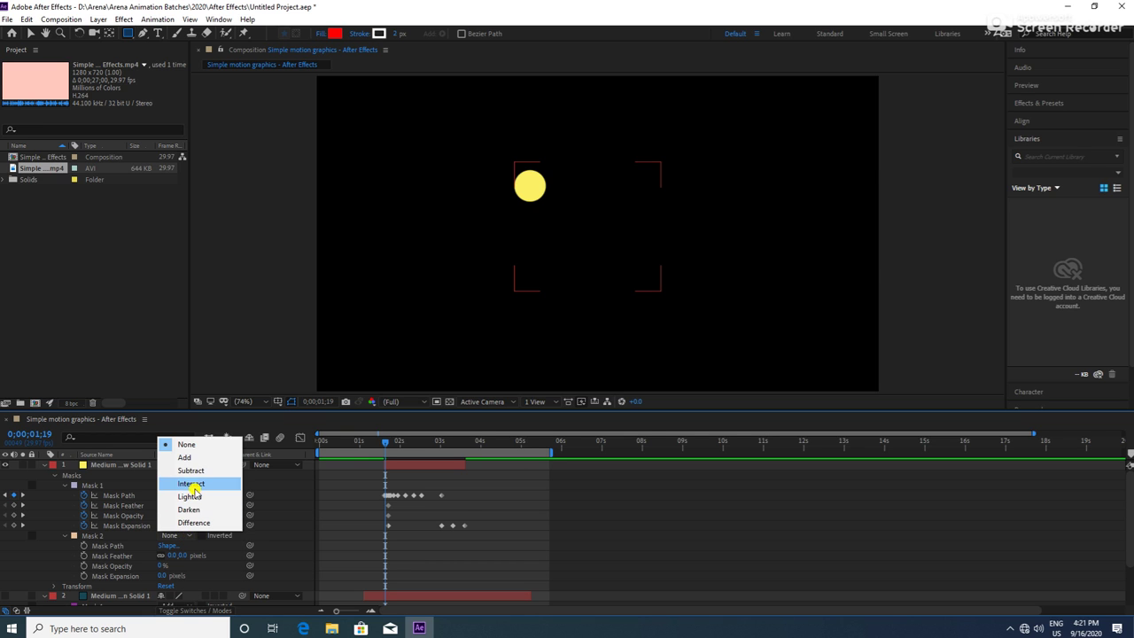
click(196, 457)
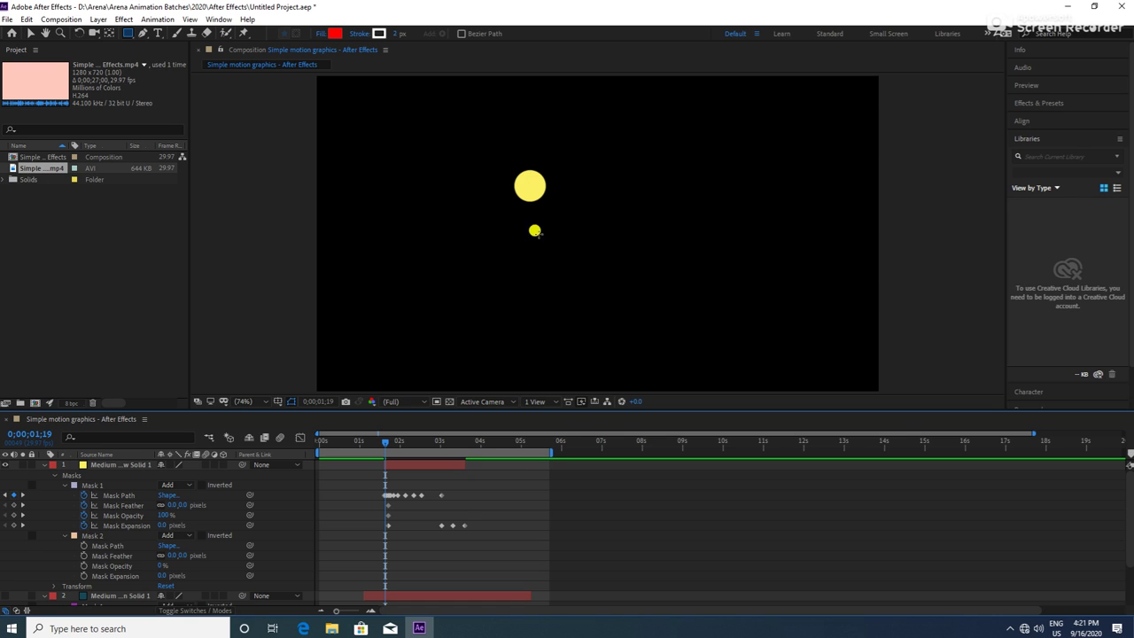
Compare Subtract, Add and Darken combinations on the sun layer's two masks
click(484, 362)
click(197, 495)
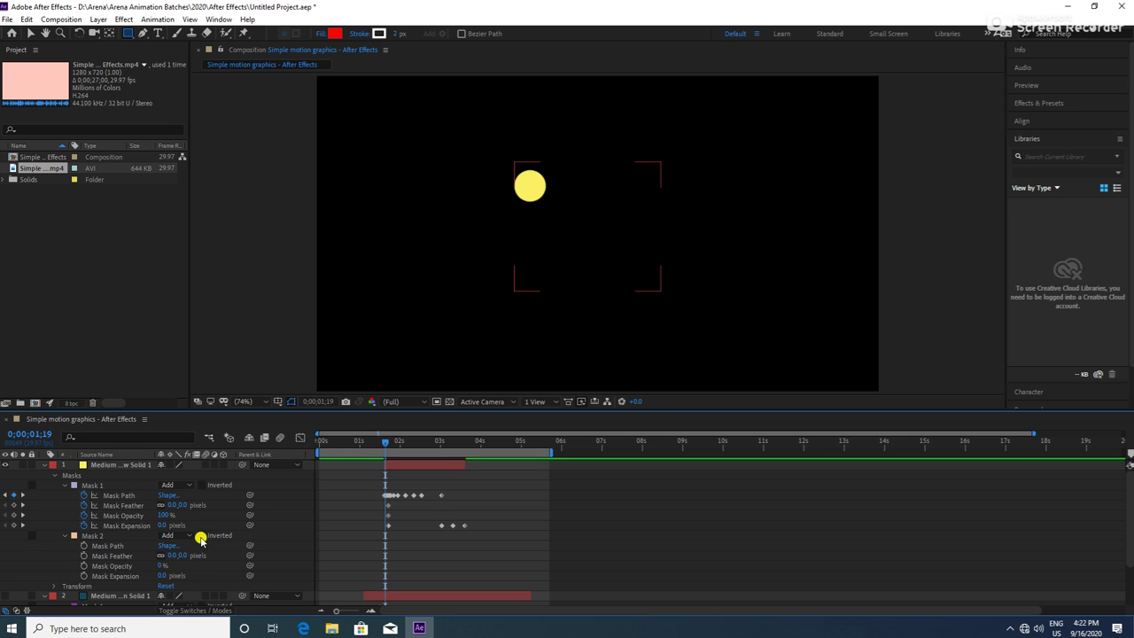
click(175, 595)
click(174, 593)
click(181, 537)
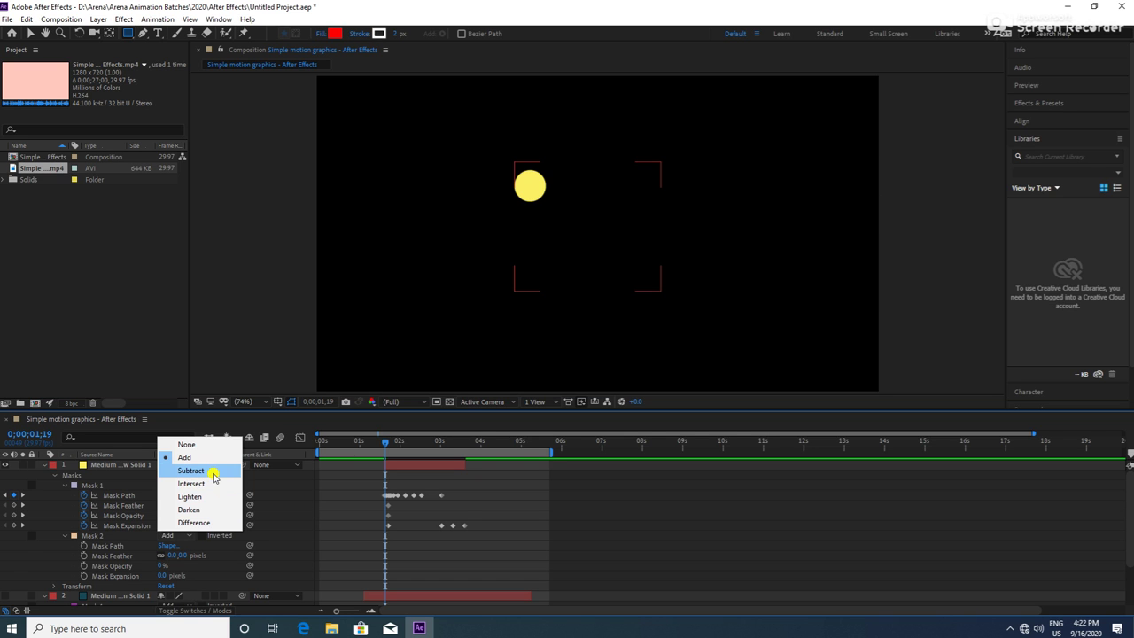
click(214, 477)
click(181, 484)
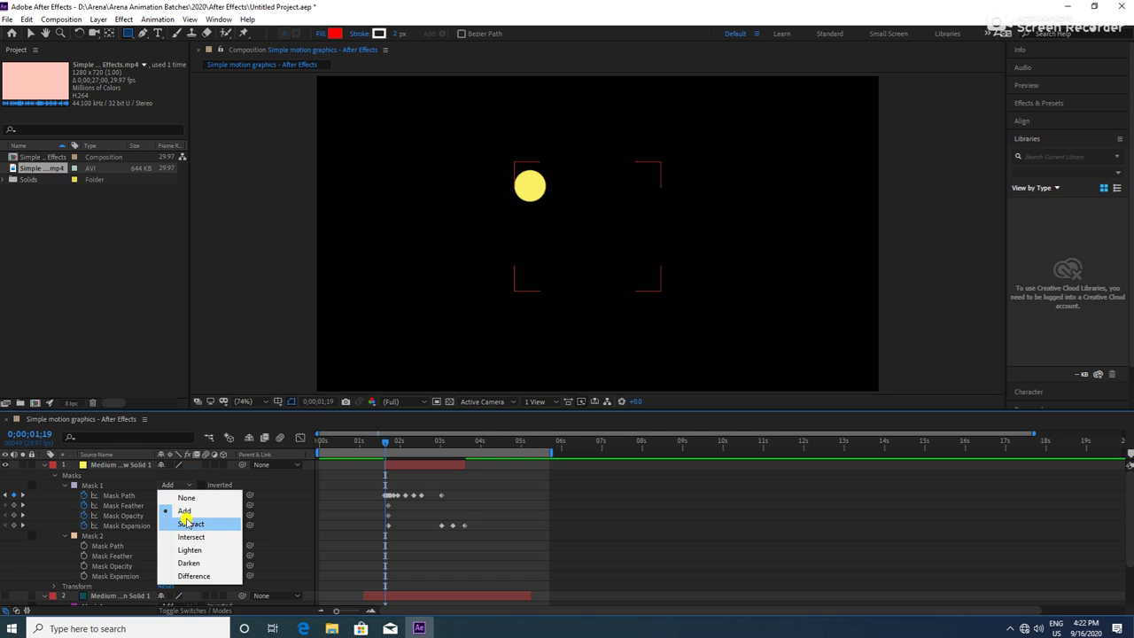
click(188, 522)
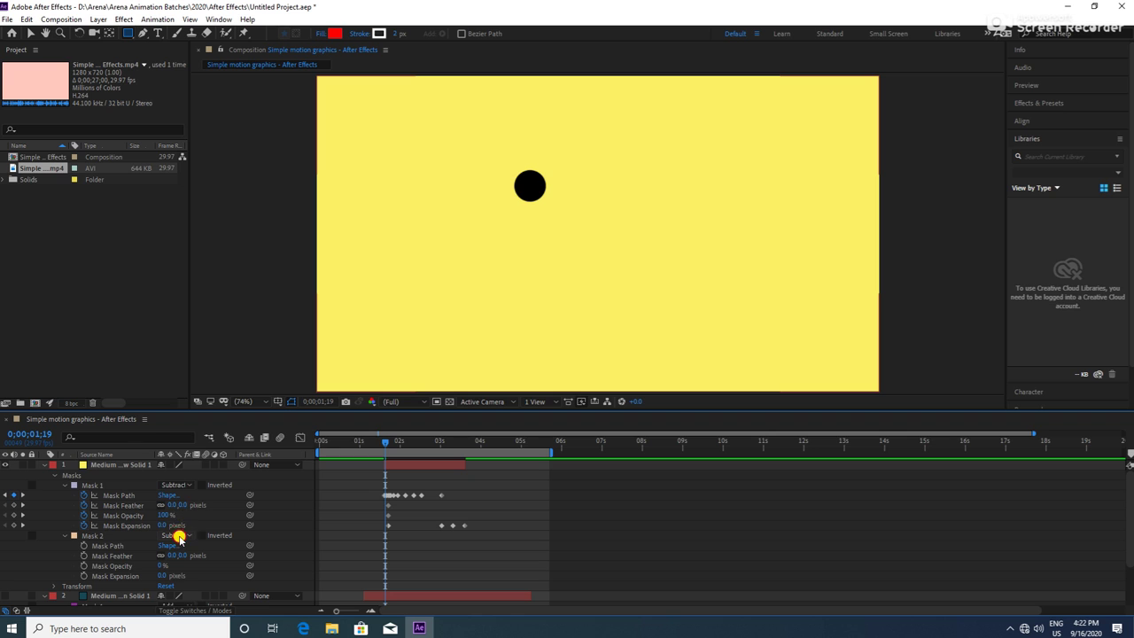
click(178, 537)
click(193, 454)
click(179, 537)
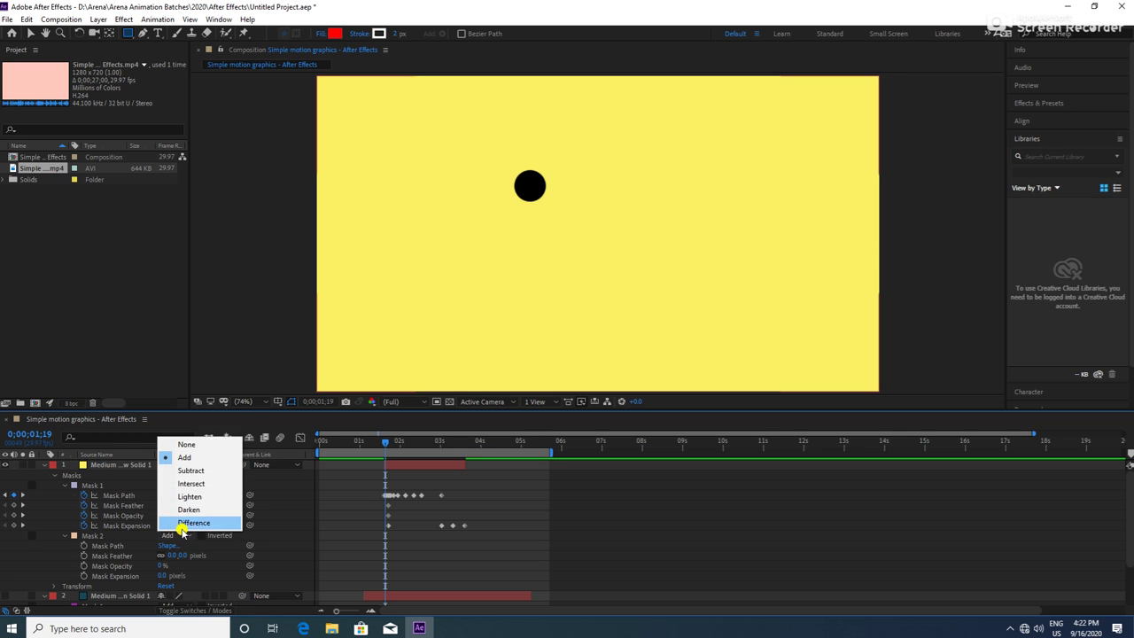
click(189, 510)
click(180, 537)
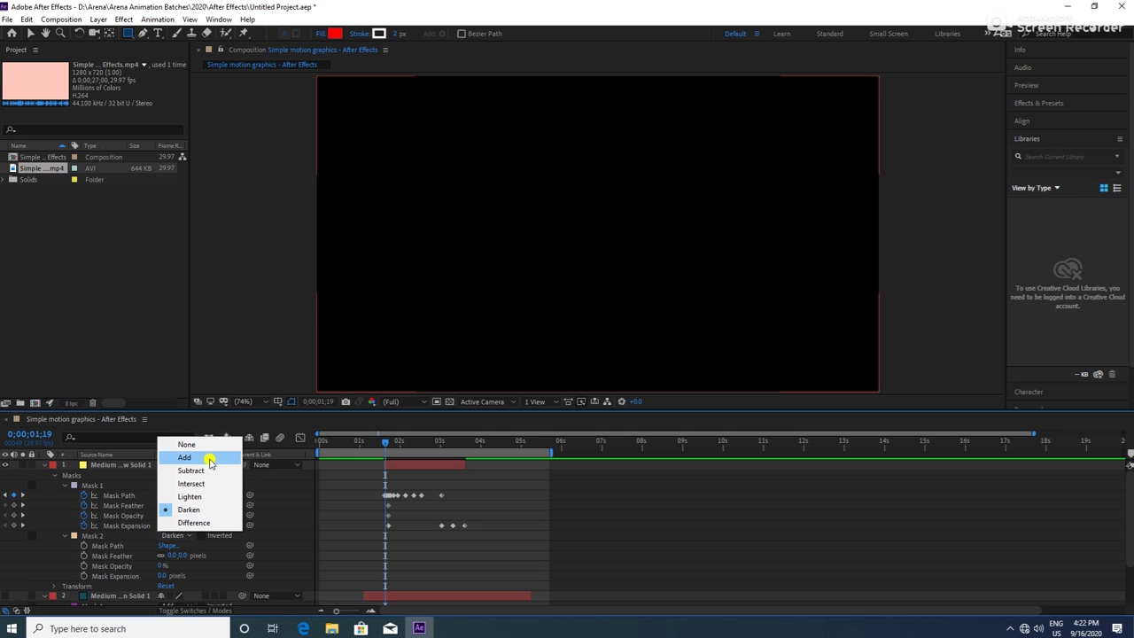
key(Escape)
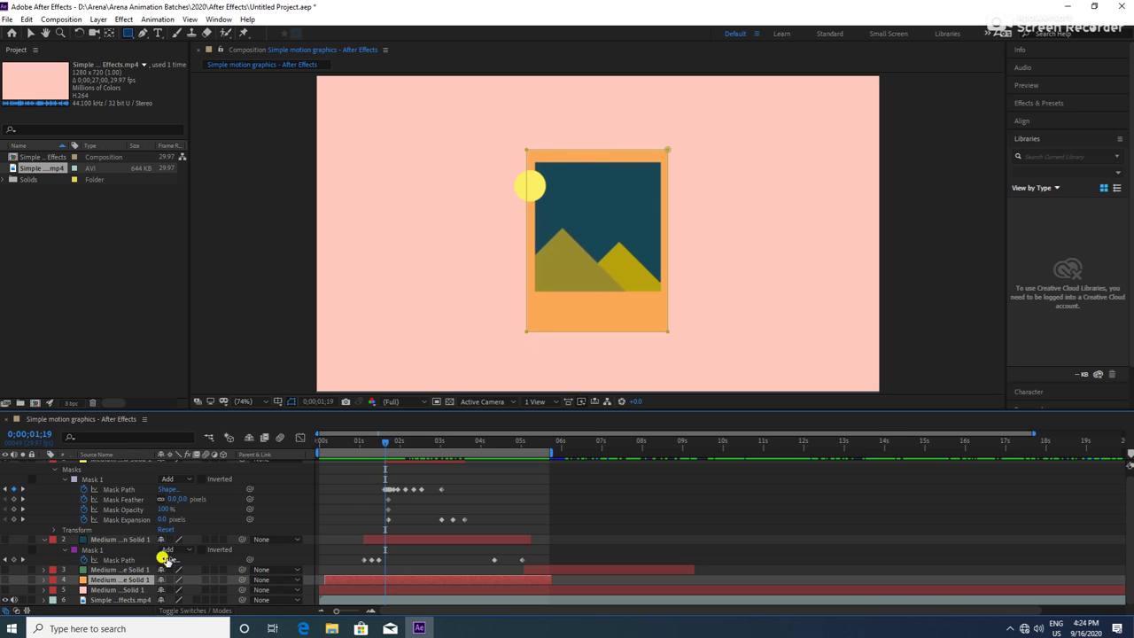
Draw a rectangular Mask 2 over the photo area on the orange frame layer
click(129, 33)
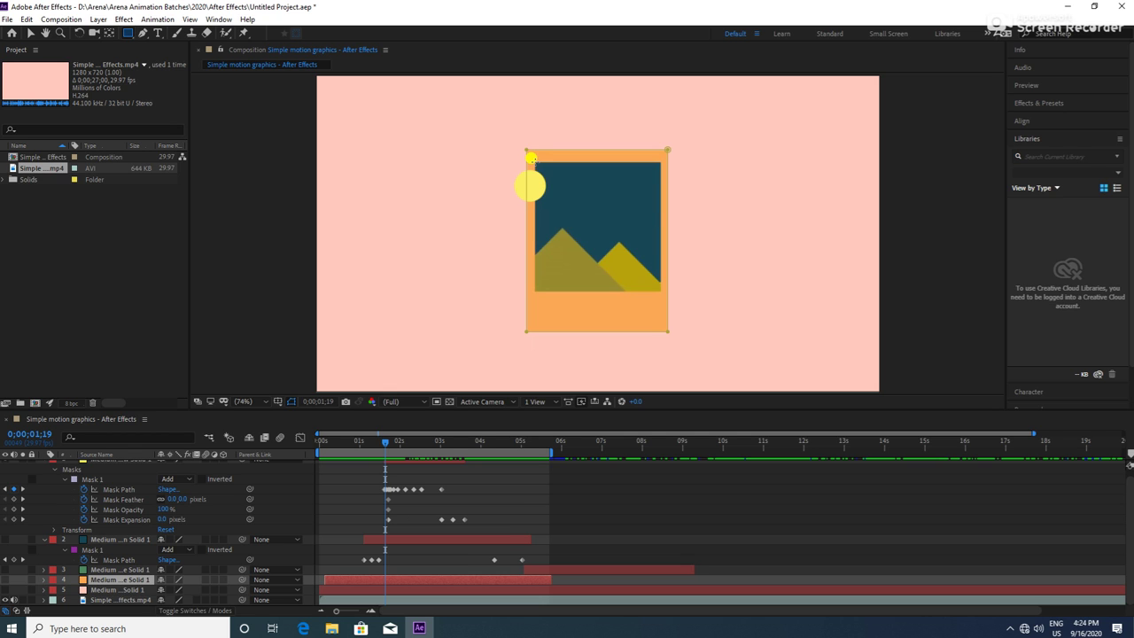
drag(533, 161, 657, 288)
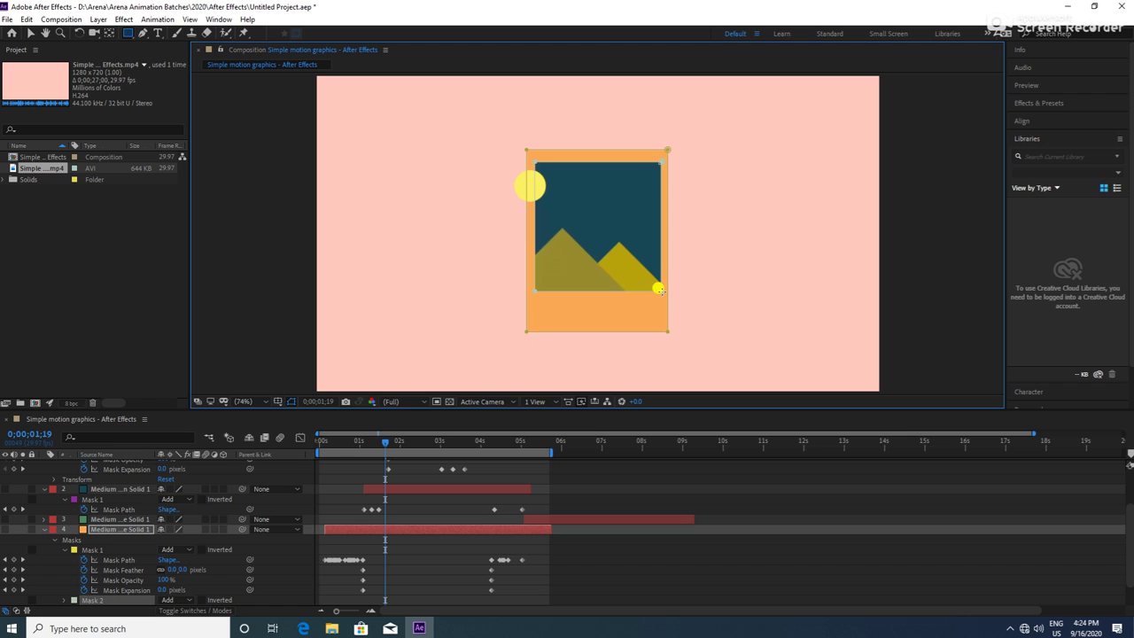
click(5, 530)
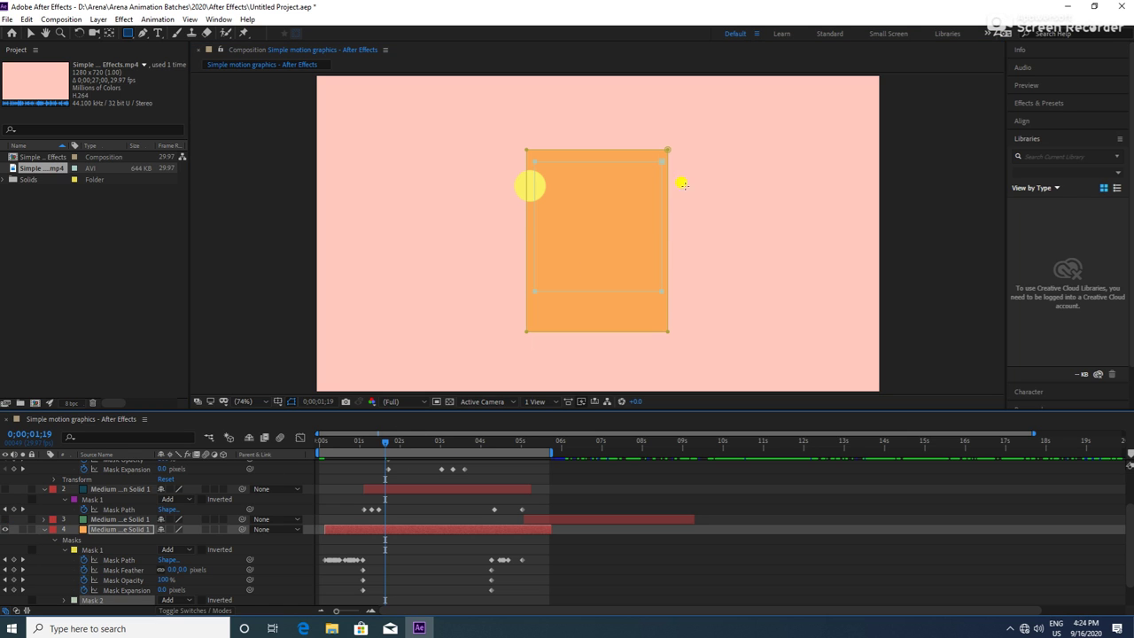
Set the frame's Mask 2 to Subtract, cutting a window for the mountain picture
scroll(57, 555, down, 1)
click(66, 570)
scroll(63, 567, down, 1)
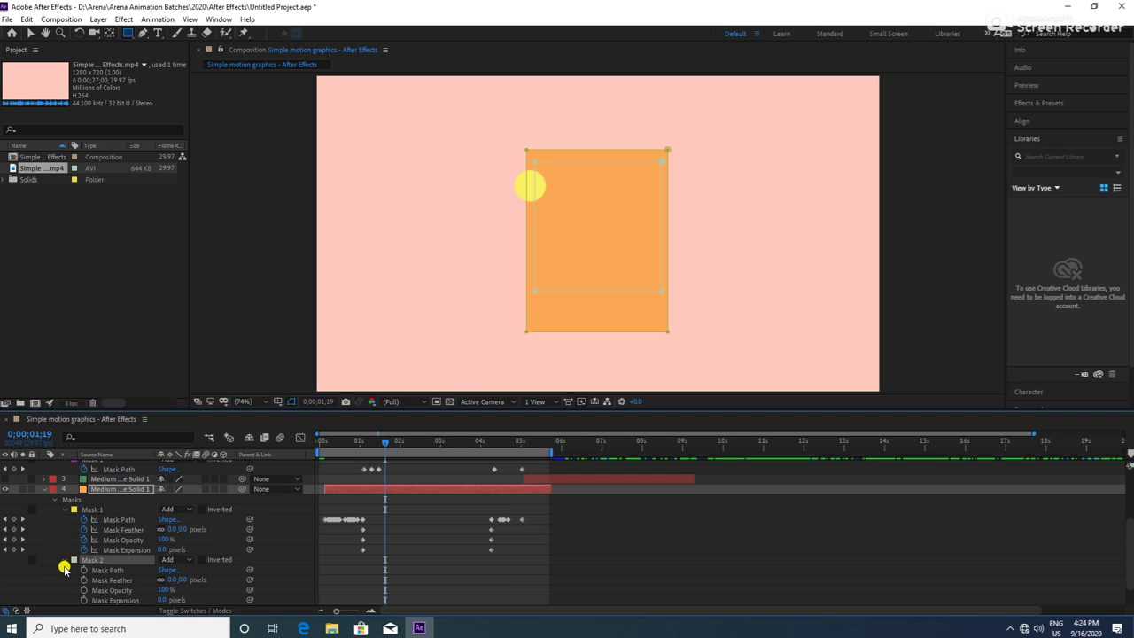
click(203, 560)
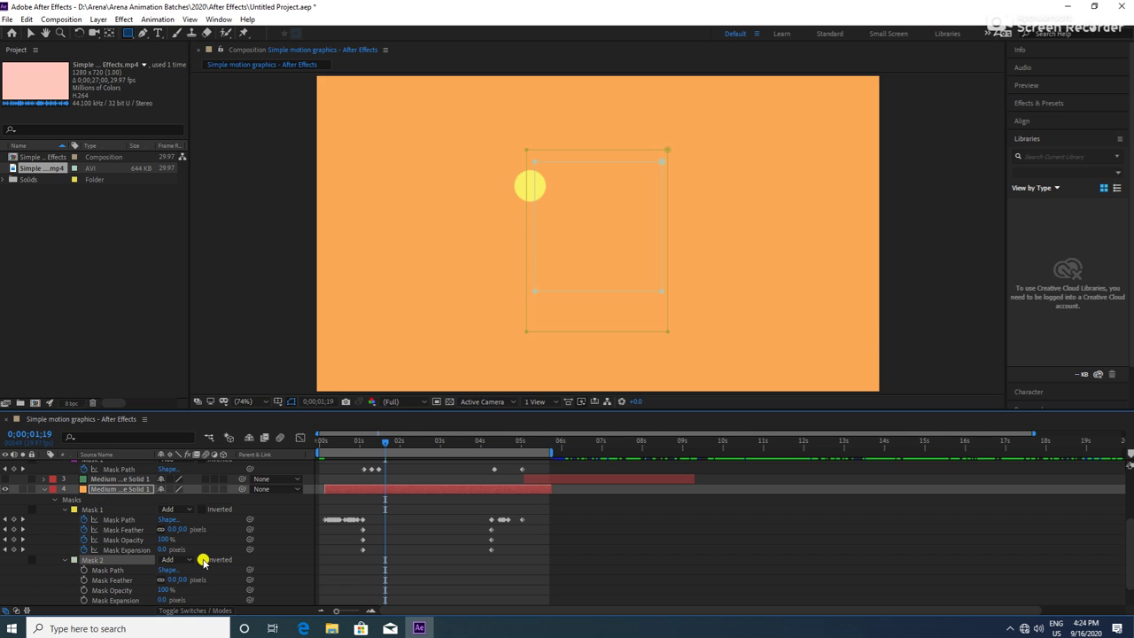
click(203, 560)
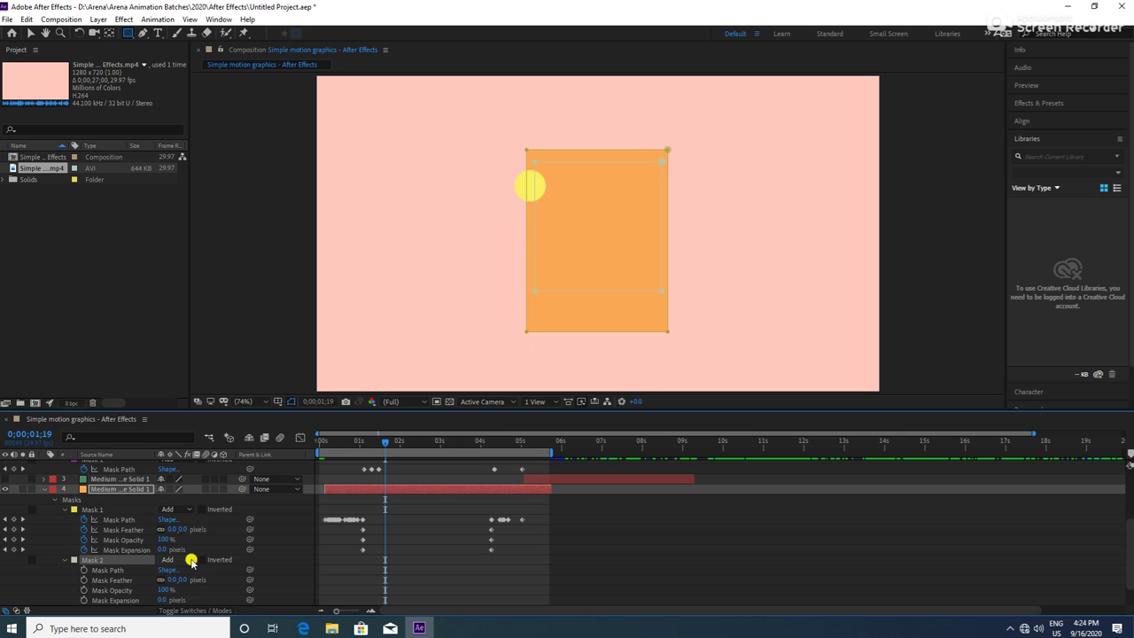
click(188, 561)
click(200, 501)
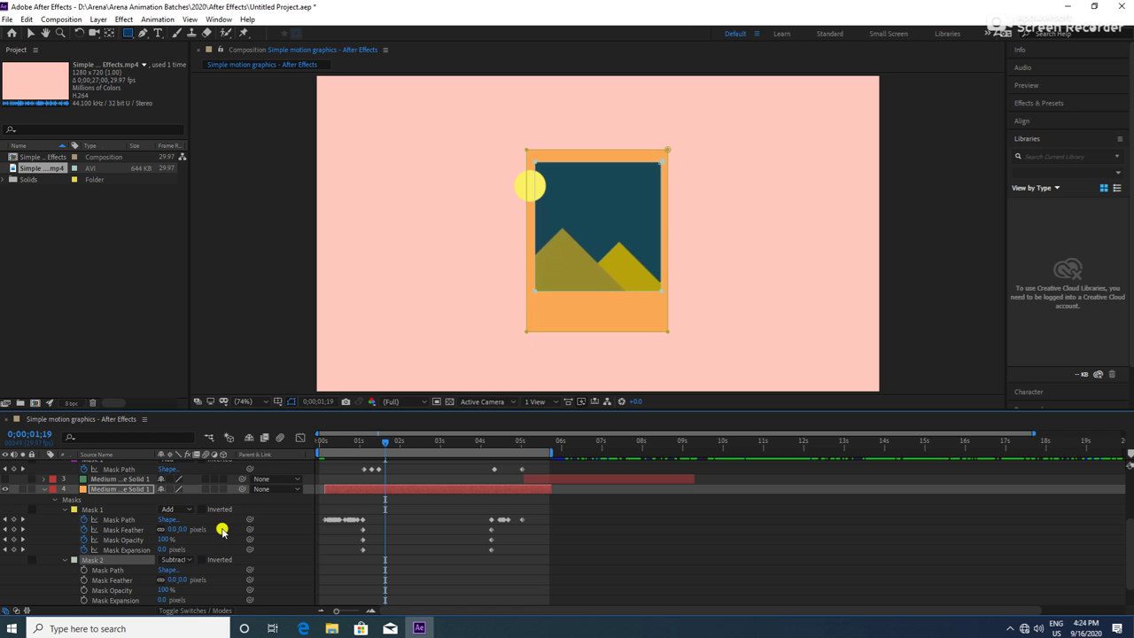
scroll(114, 498, up, 3)
scroll(114, 496, up, 1)
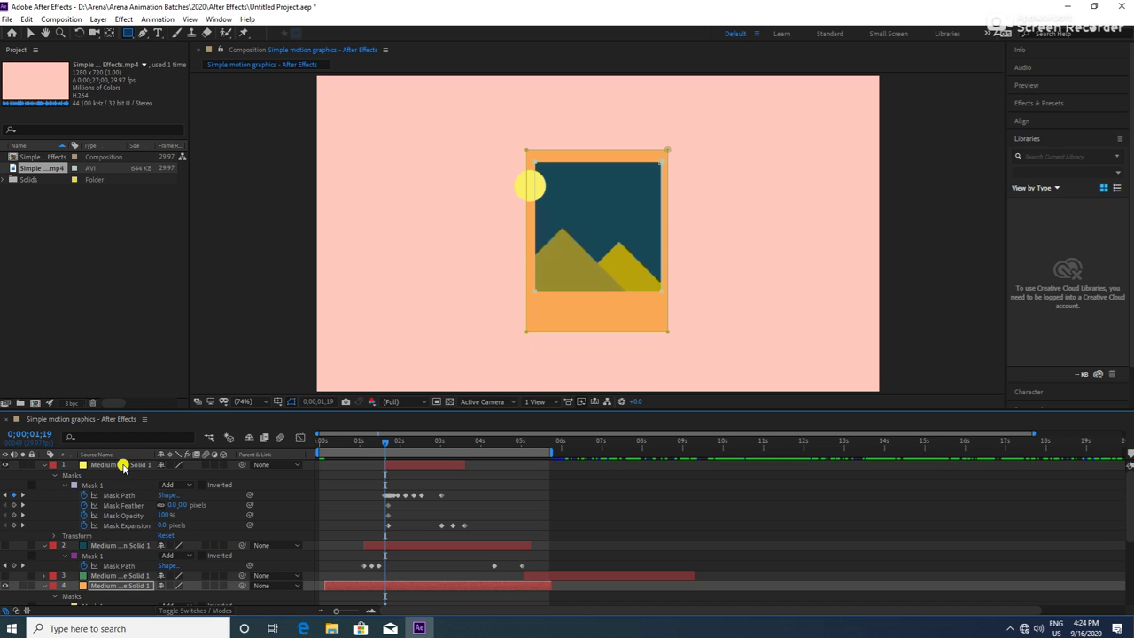
Move the sun layer down to fourth in the stack and check the third layer's masks
click(44, 586)
click(121, 465)
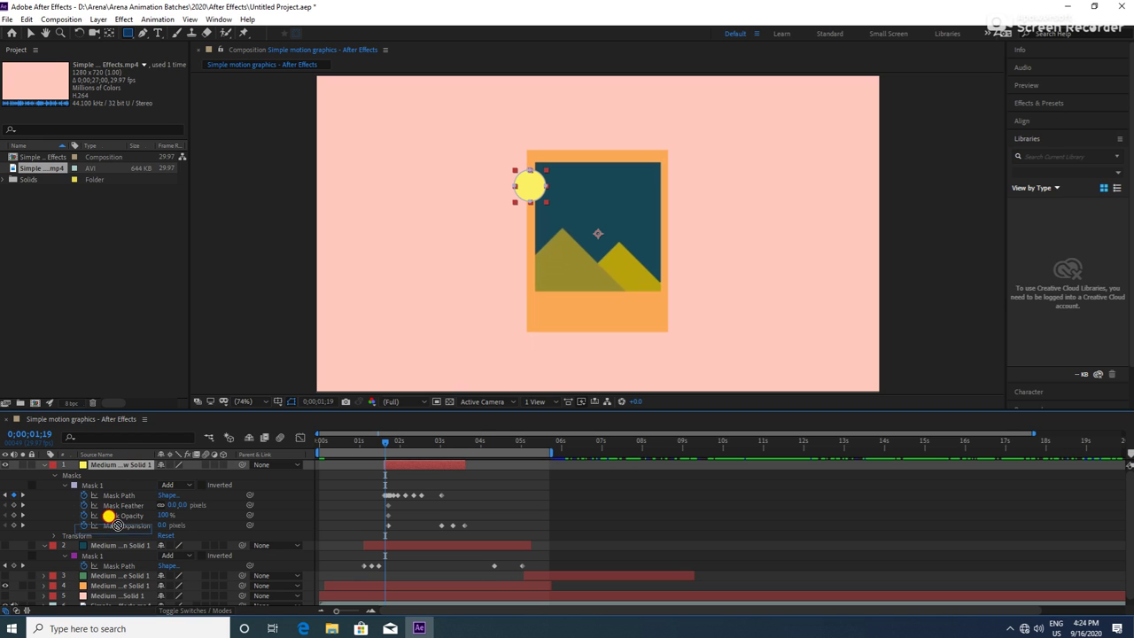
drag(117, 525, 129, 581)
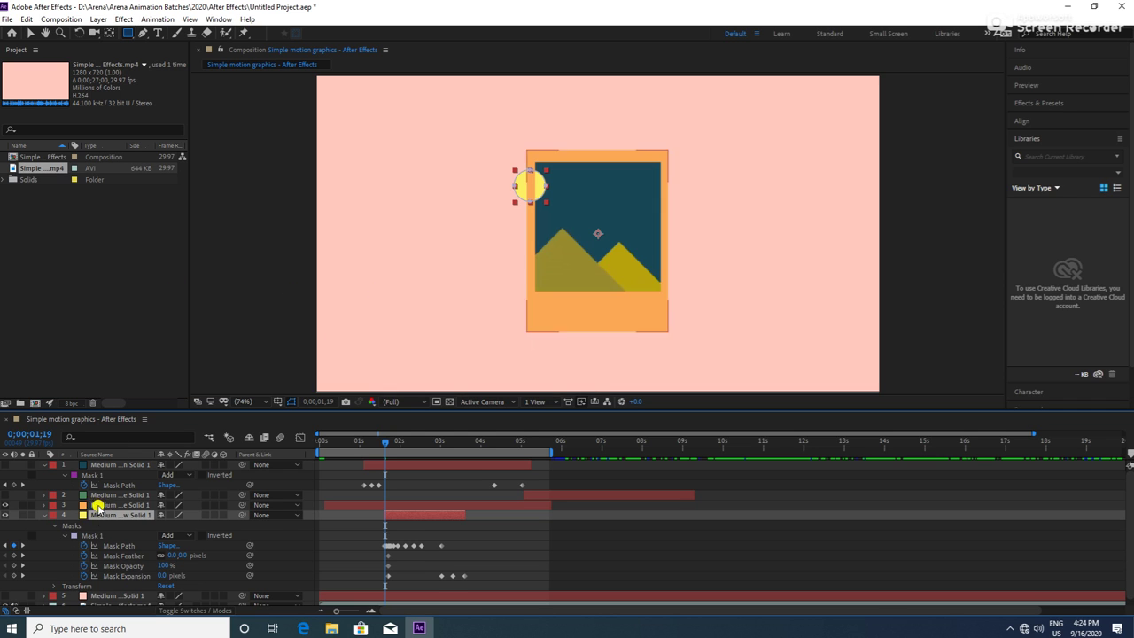
scroll(100, 514, down, 1)
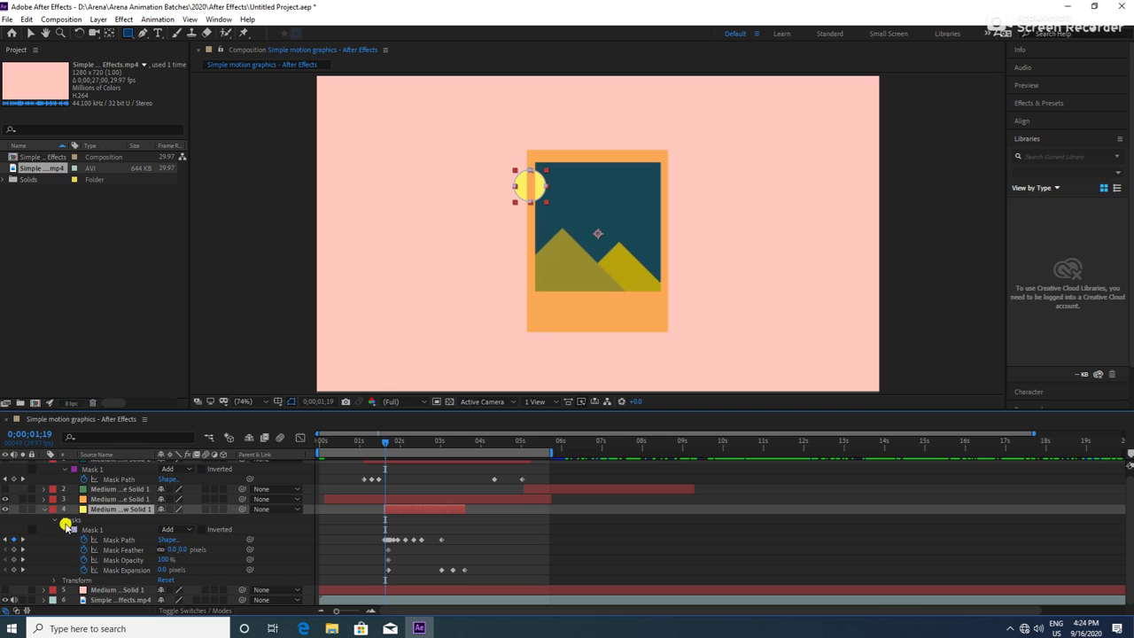
click(66, 500)
click(45, 500)
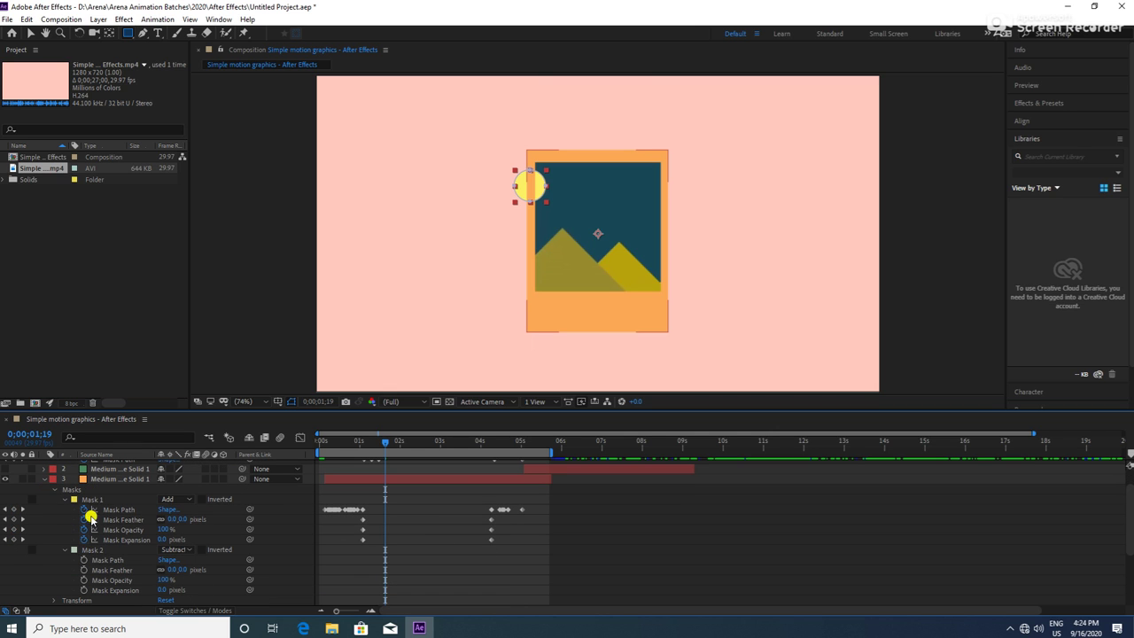
click(94, 551)
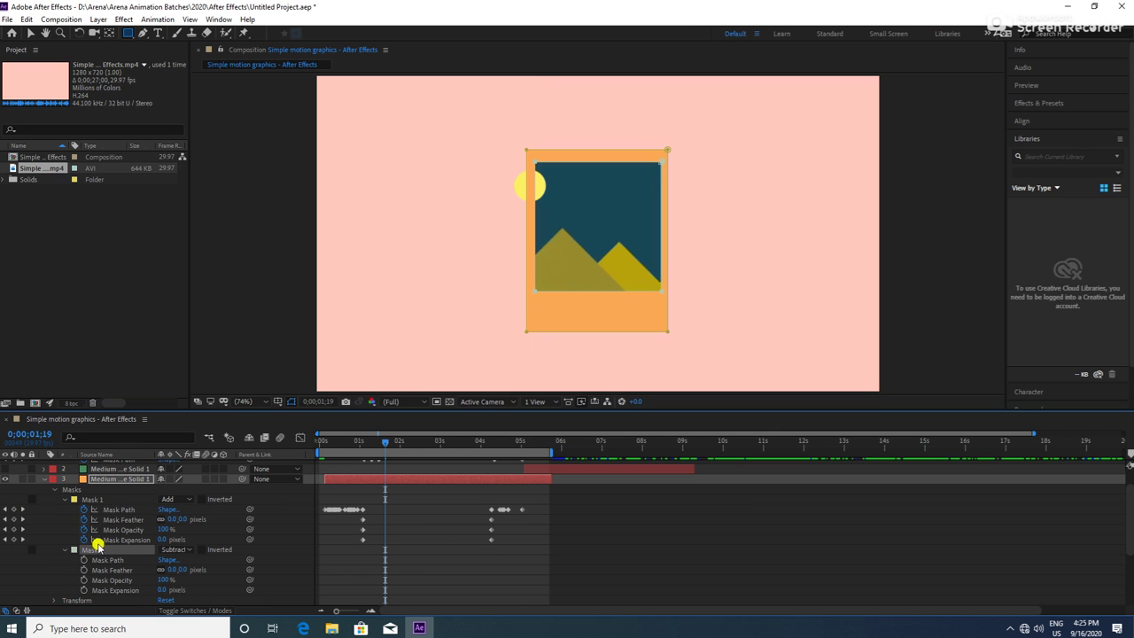
click(44, 483)
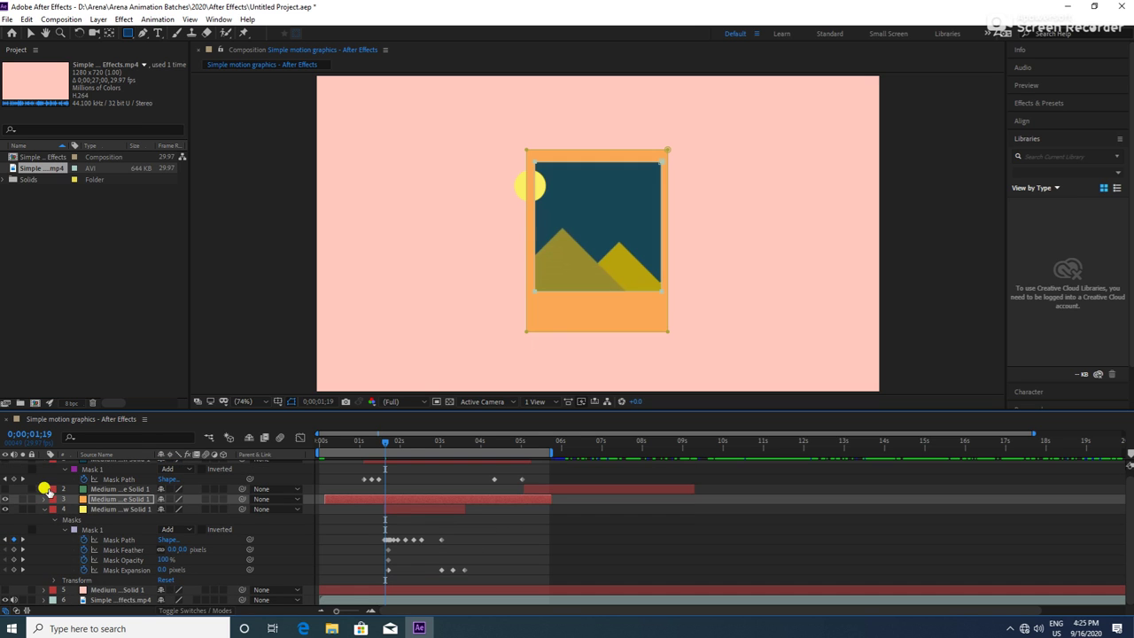
Expand the frame solid's Mask 2 and try Add before returning it to Subtract
click(123, 590)
key(Return)
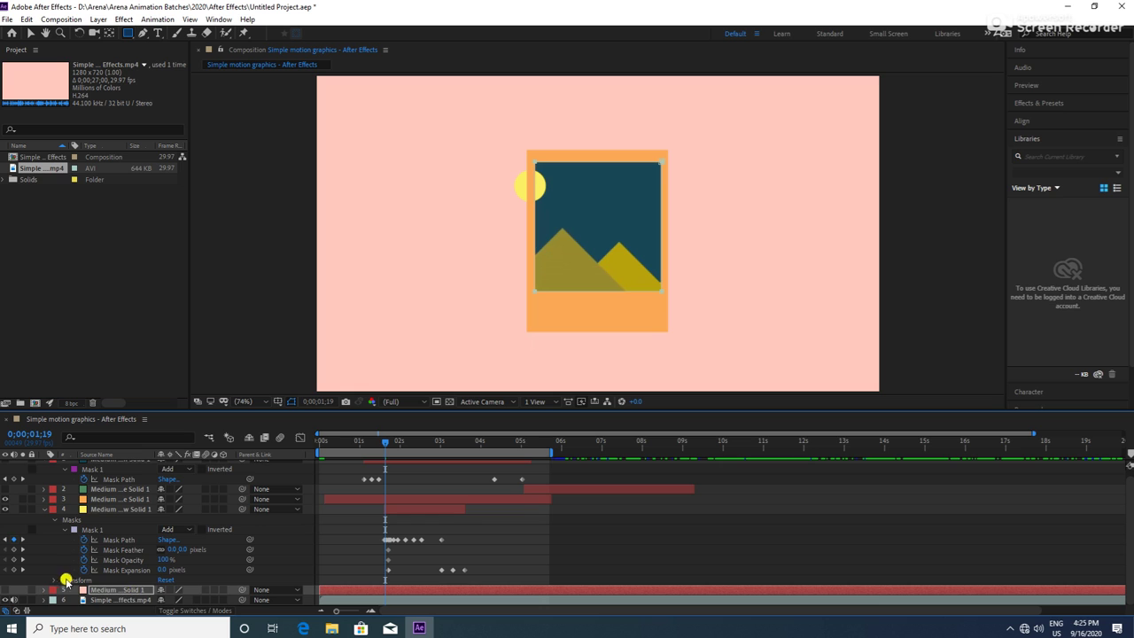
click(44, 591)
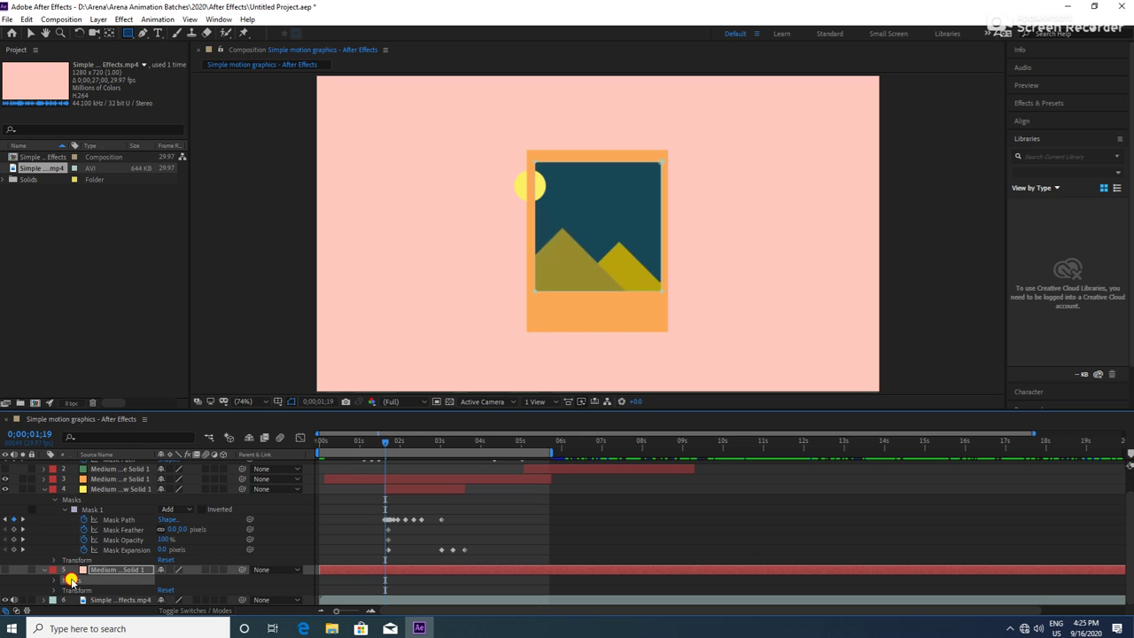
click(54, 579)
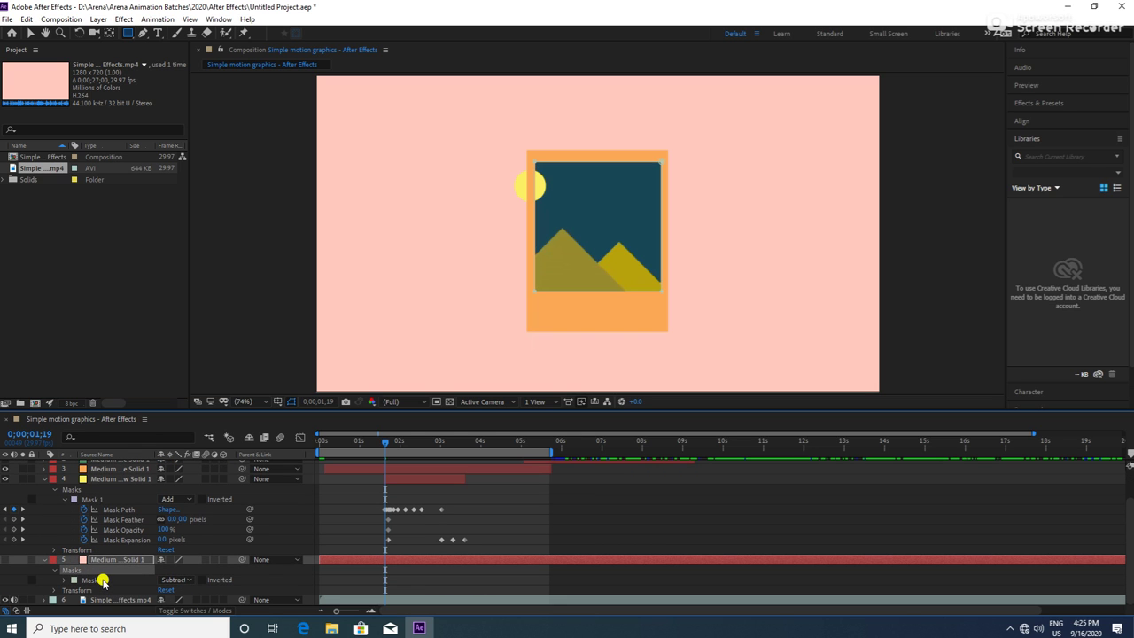
click(183, 581)
click(193, 501)
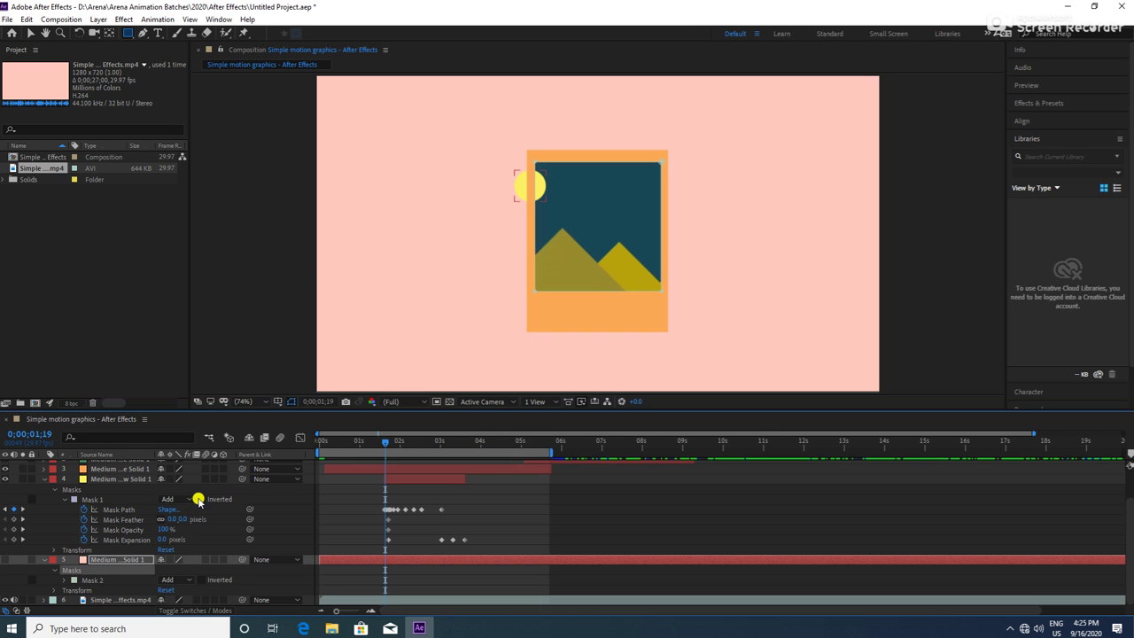
click(175, 580)
click(190, 516)
Toggle the frame mask's Inverted option and compare Add, leaving Mask 2 on Subtract
click(195, 583)
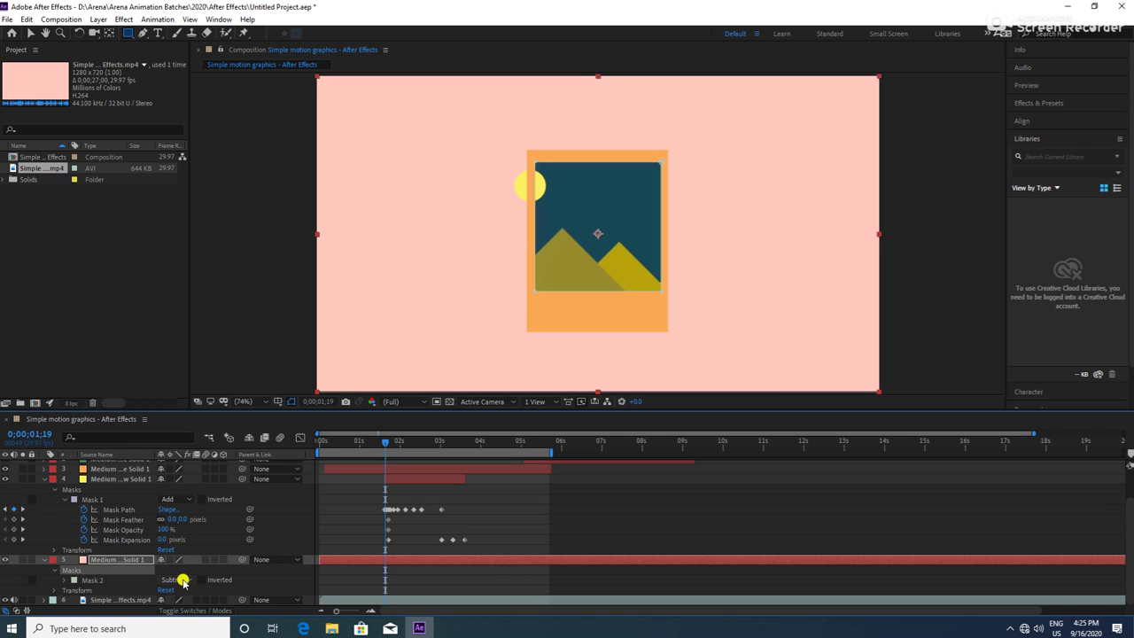
click(204, 580)
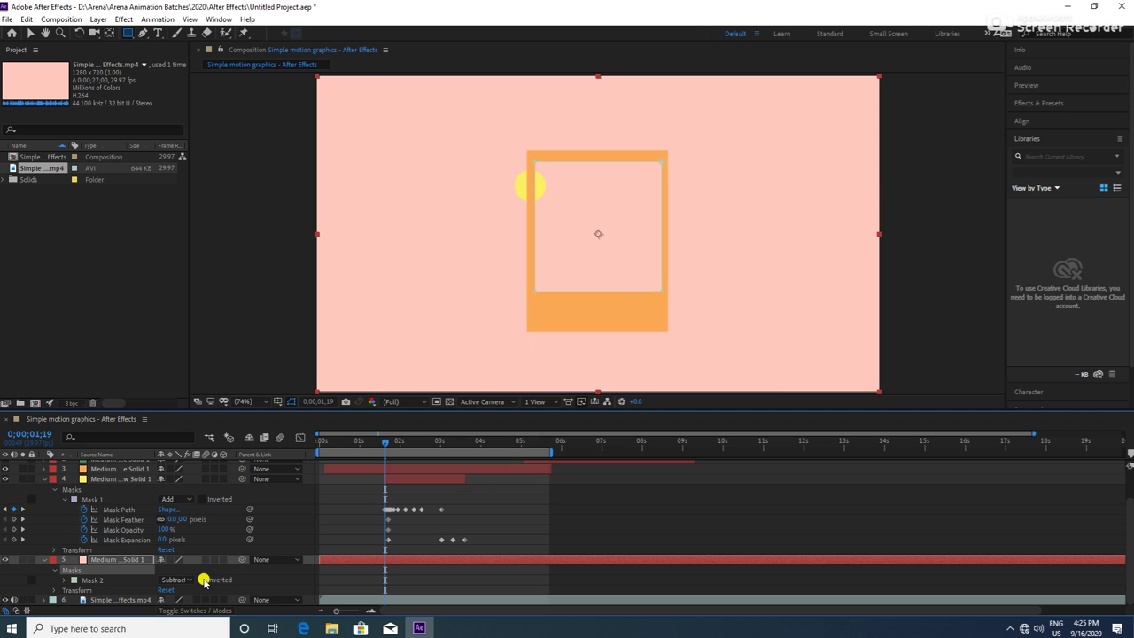
click(204, 580)
click(204, 581)
click(204, 580)
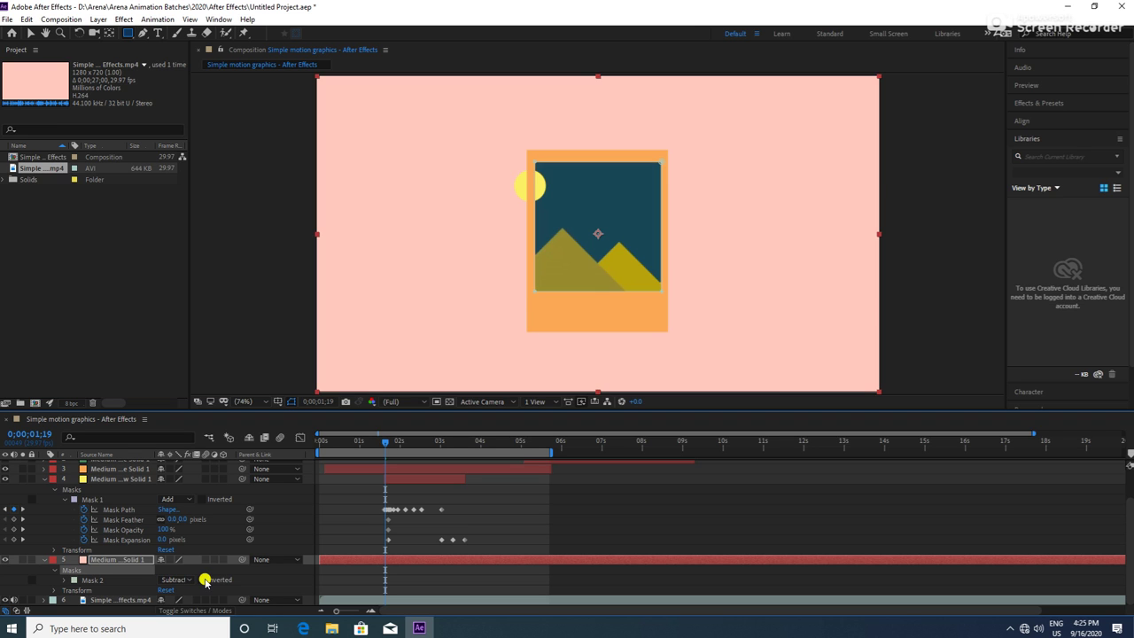
click(177, 580)
click(196, 500)
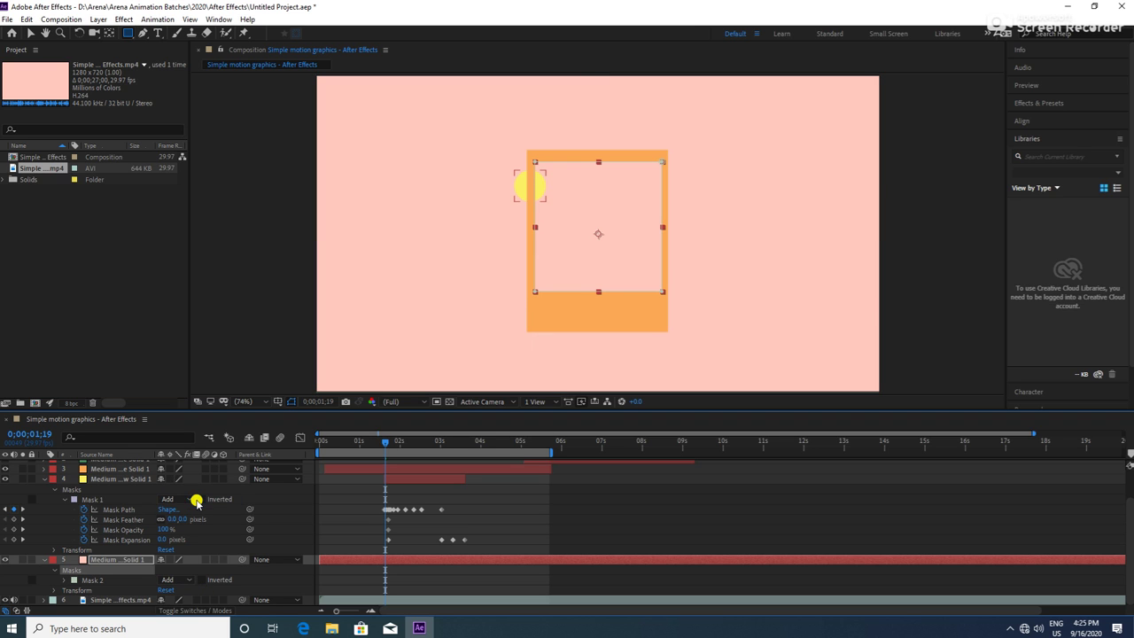
click(177, 580)
click(199, 521)
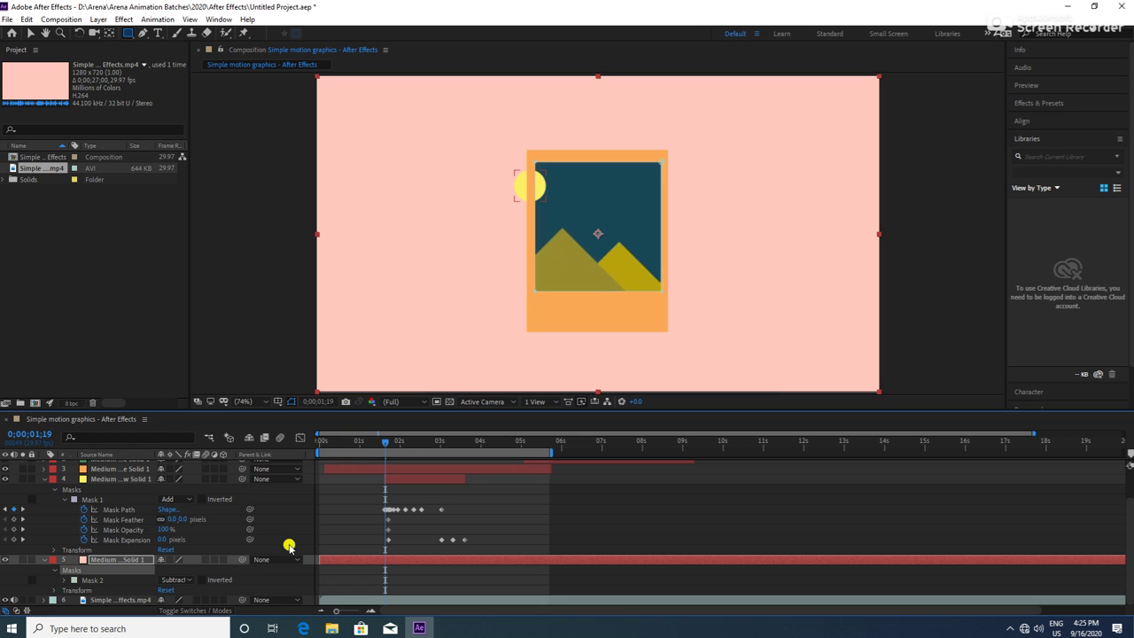
click(96, 478)
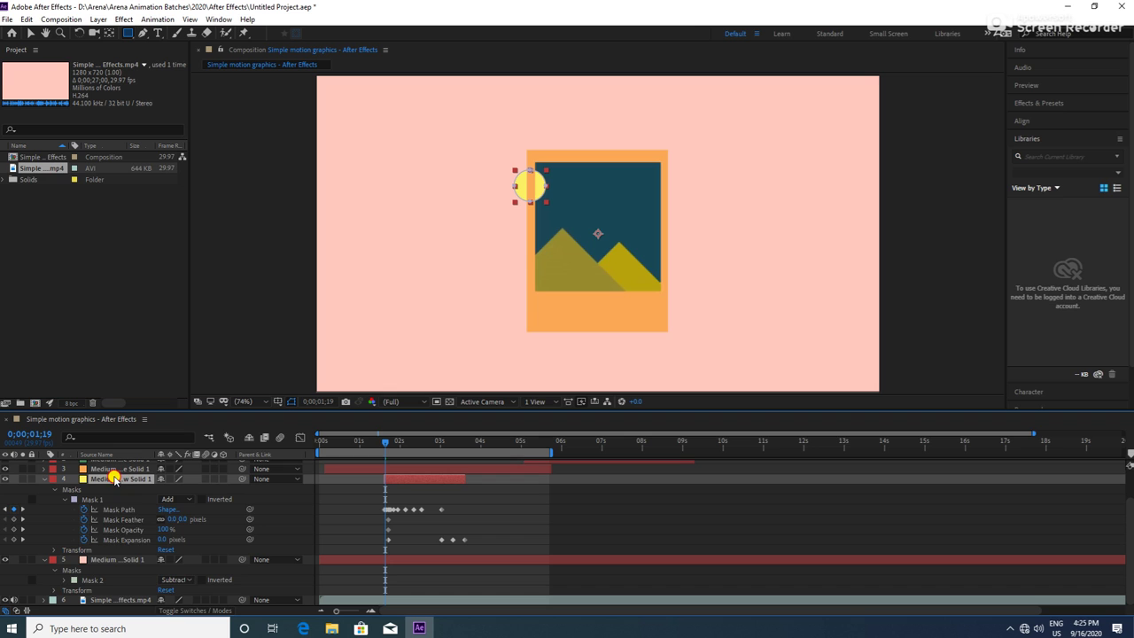
Place the sun solid below the frame solid, turn off the reference video, and scrub the preview
drag(116, 555, 115, 587)
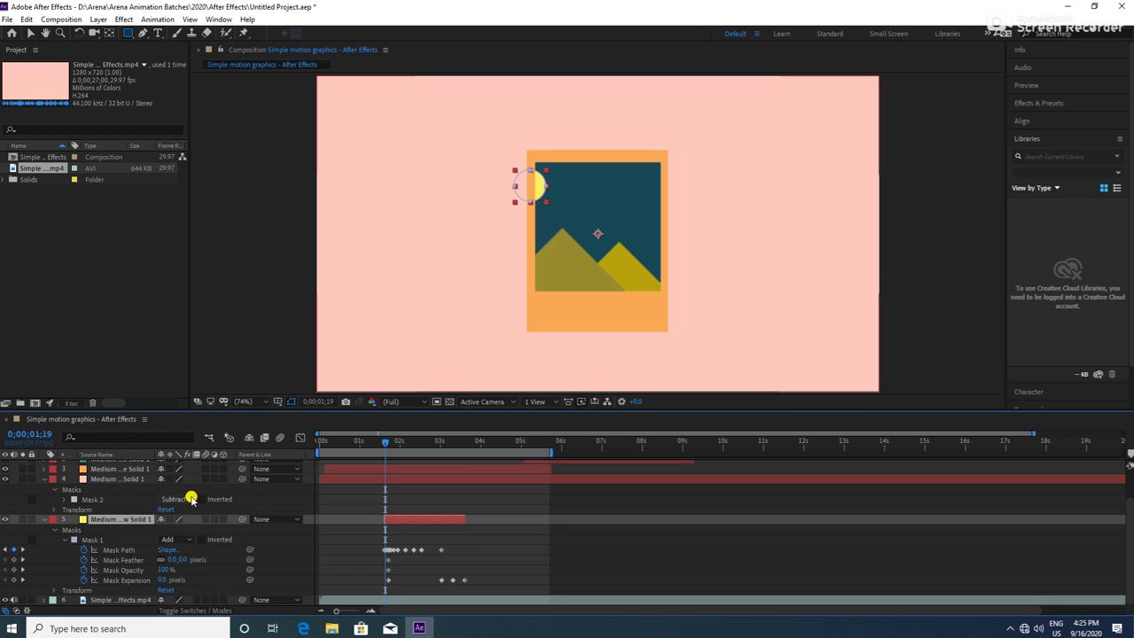
click(44, 519)
click(44, 515)
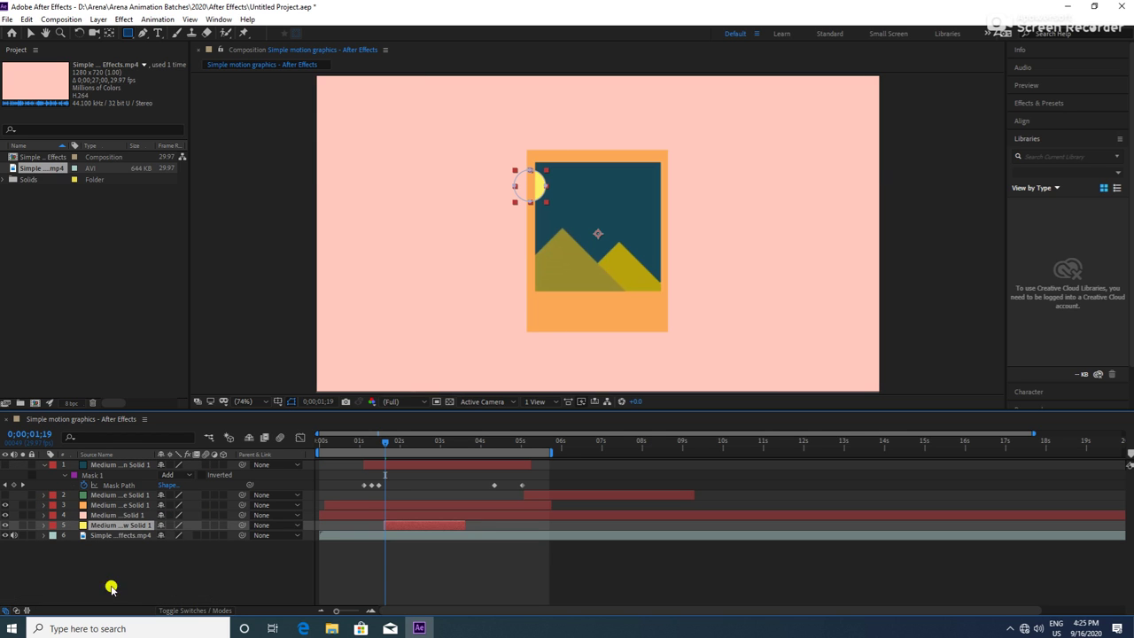
click(182, 610)
click(174, 580)
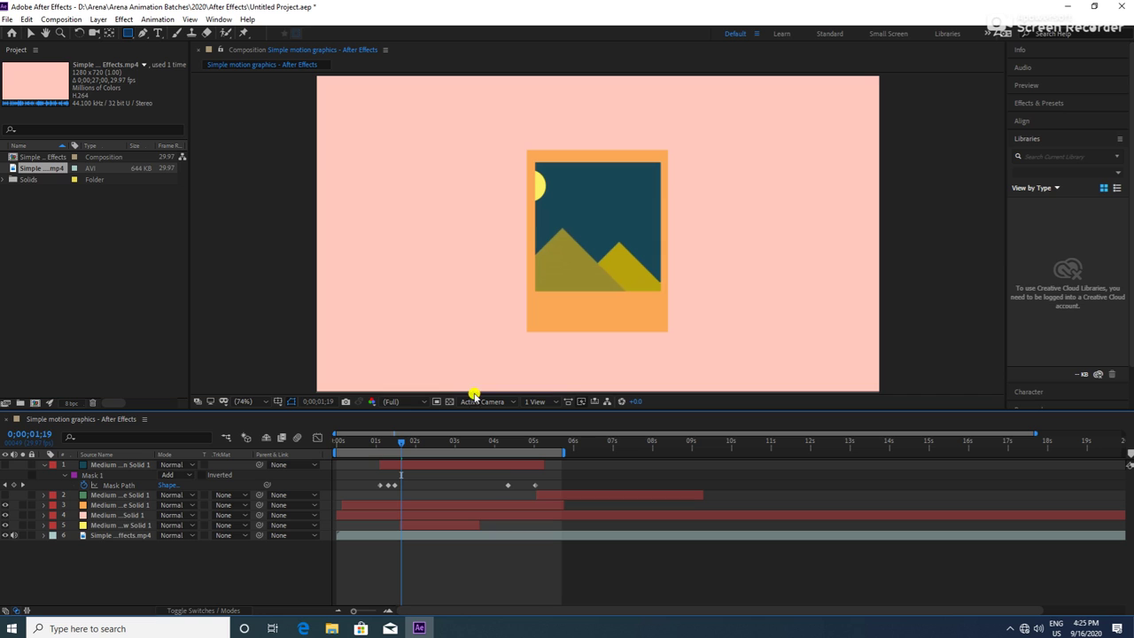
click(7, 521)
click(6, 521)
click(5, 524)
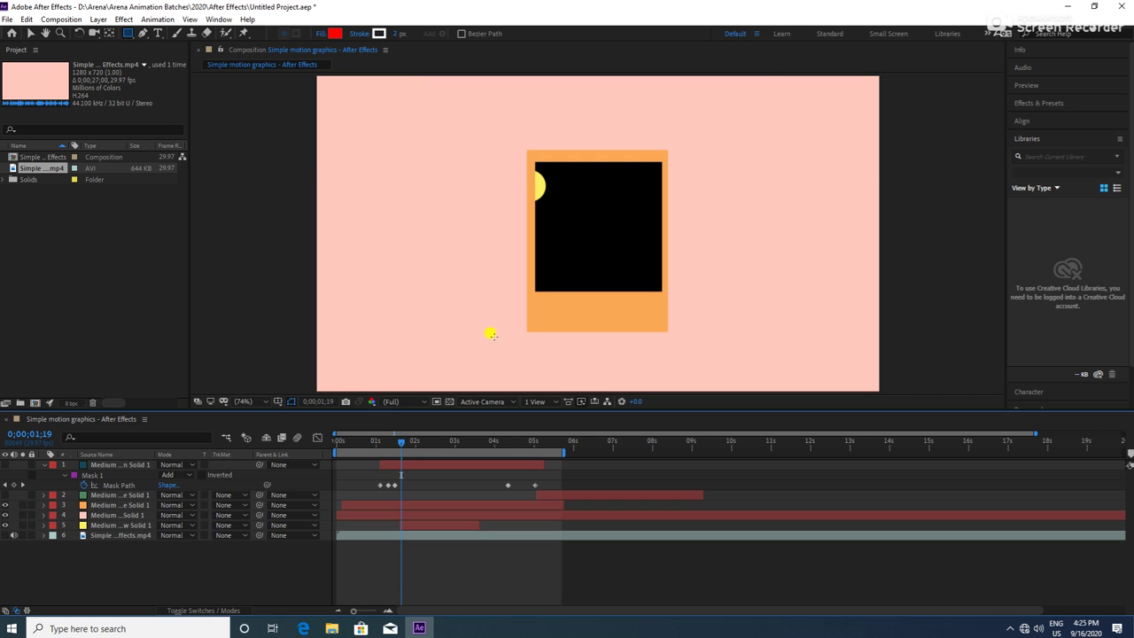
mouse_move(409, 441)
mouse_down()
mouse_move(415, 451)
mouse_move(393, 450)
mouse_up()
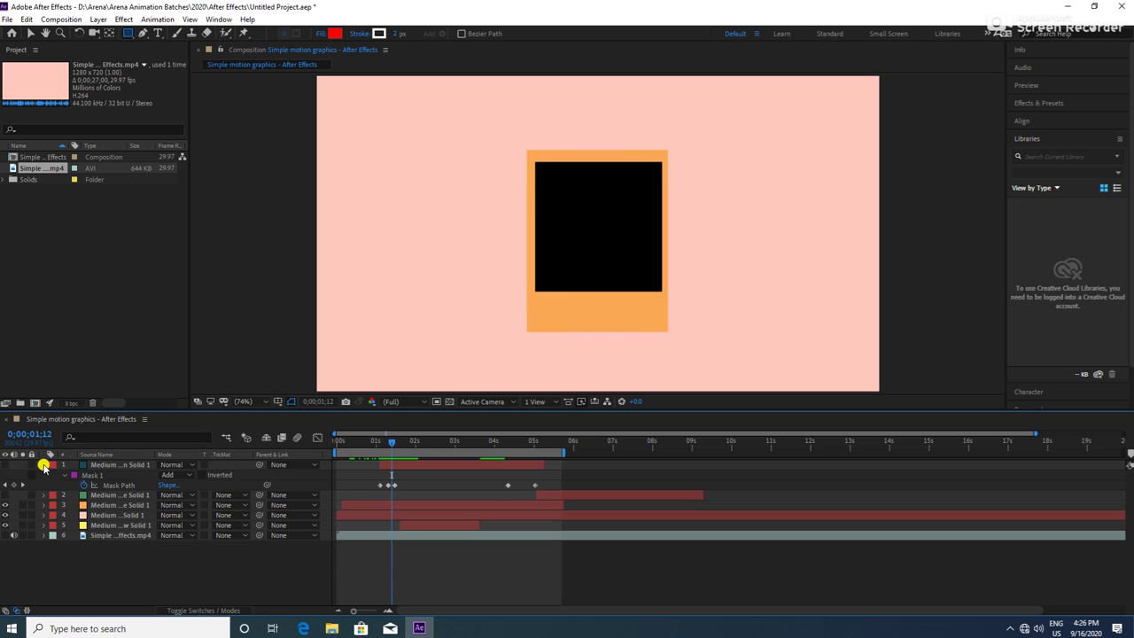
Collapse the top layer's masks and set the current time to 1;18 with the timeline zoomed in
click(45, 464)
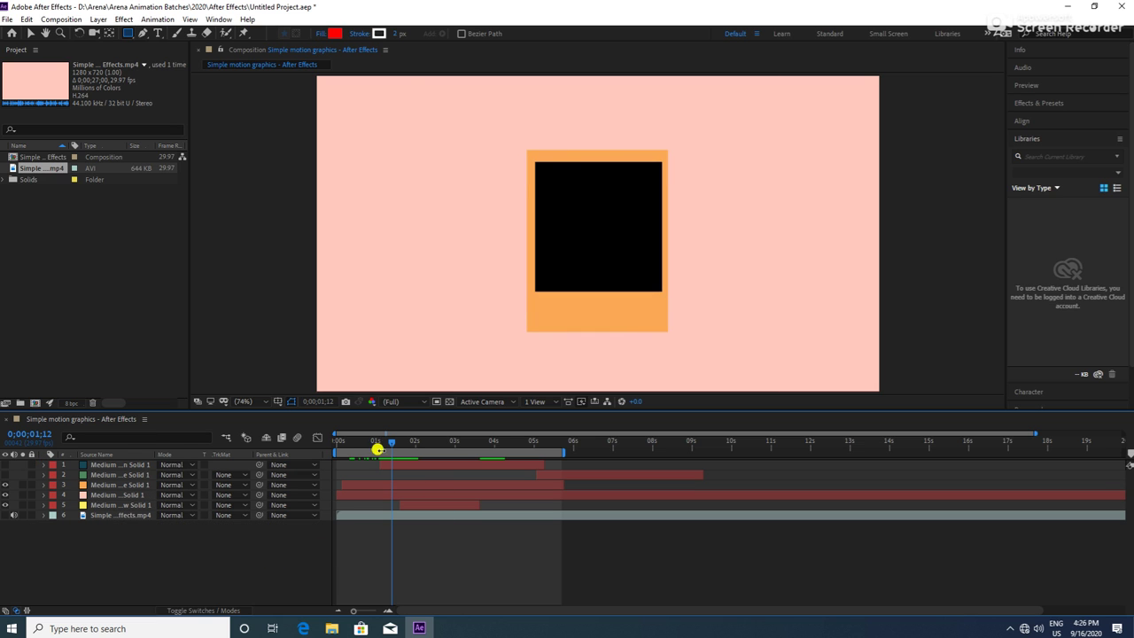
click(107, 504)
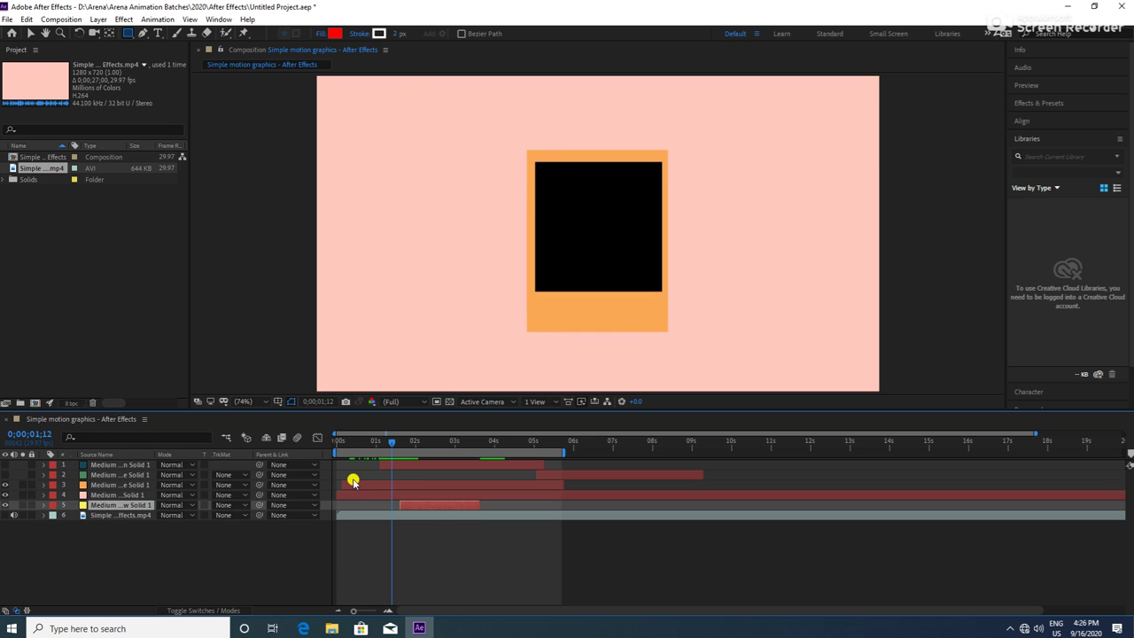
drag(392, 441, 401, 443)
click(421, 630)
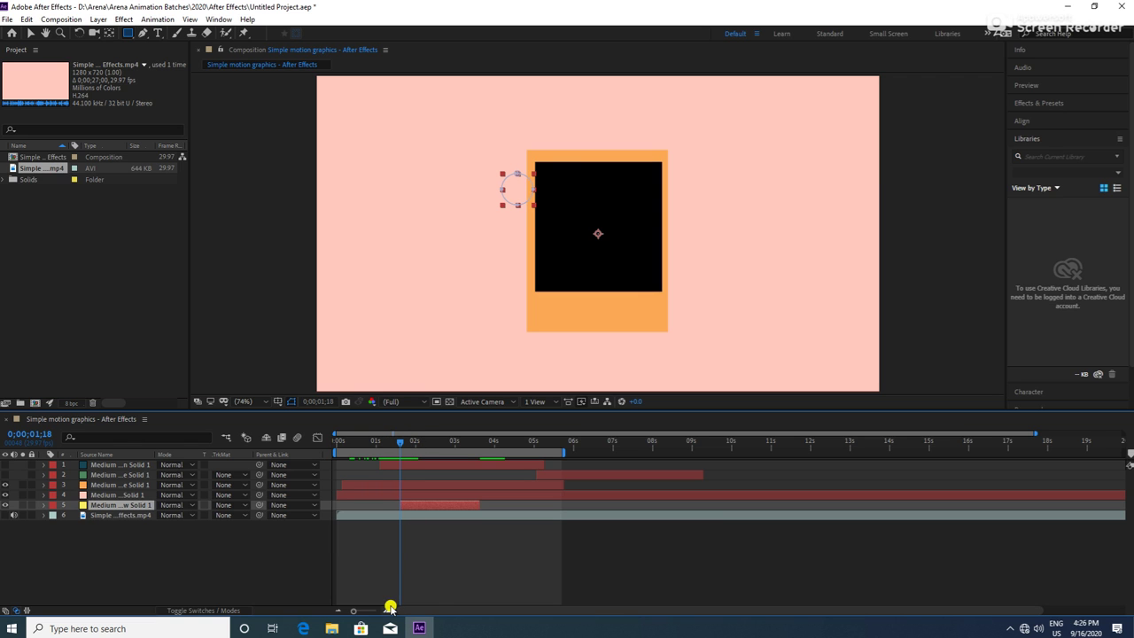
click(388, 610)
Duplicate the reference video layer and split the copy at 1;18 and 3;19
click(409, 513)
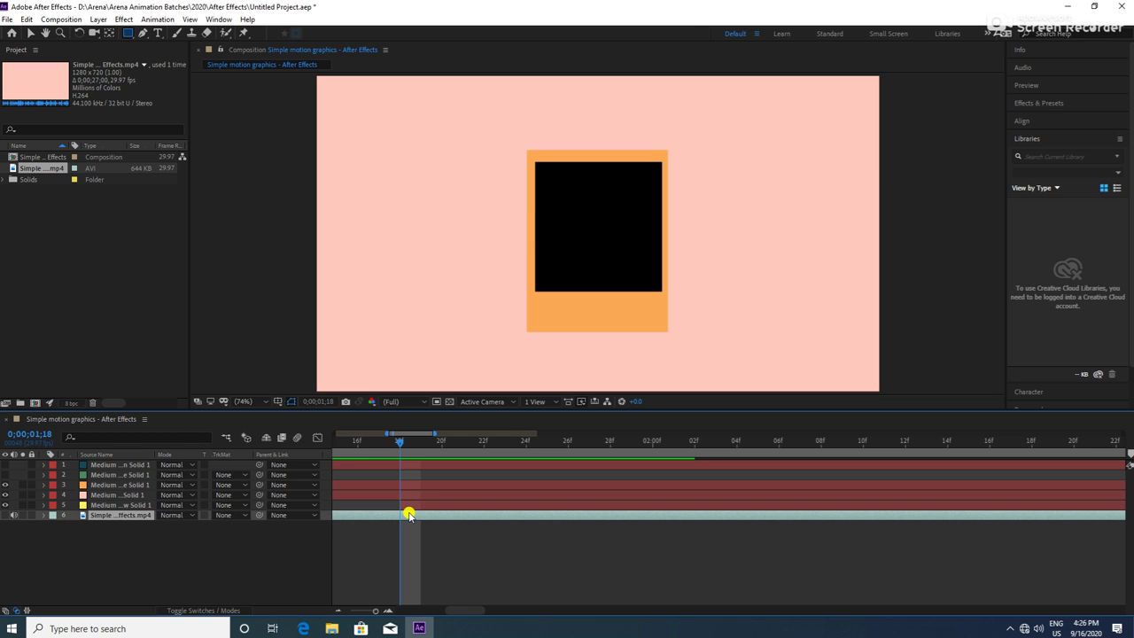
key(ctrl+d)
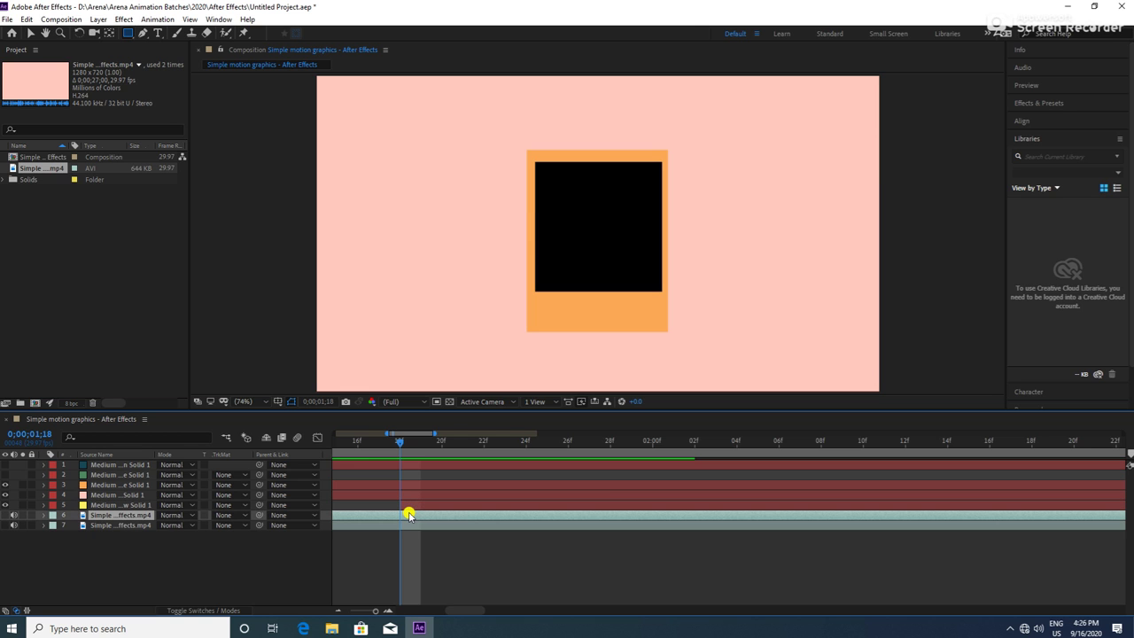
key(ctrl+d)
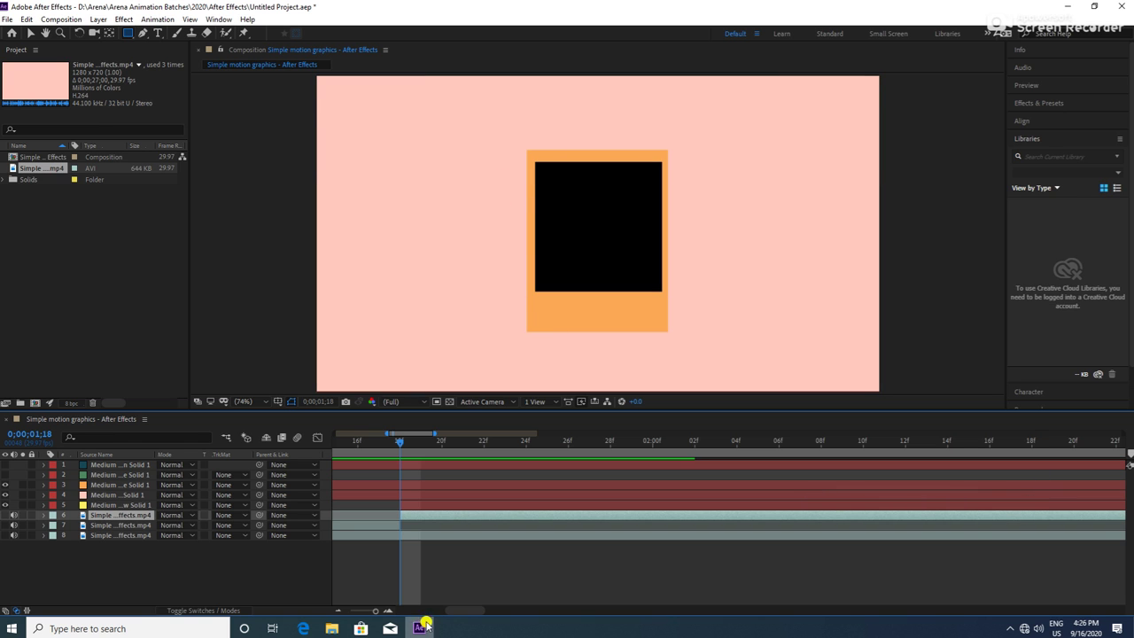
drag(375, 610, 367, 611)
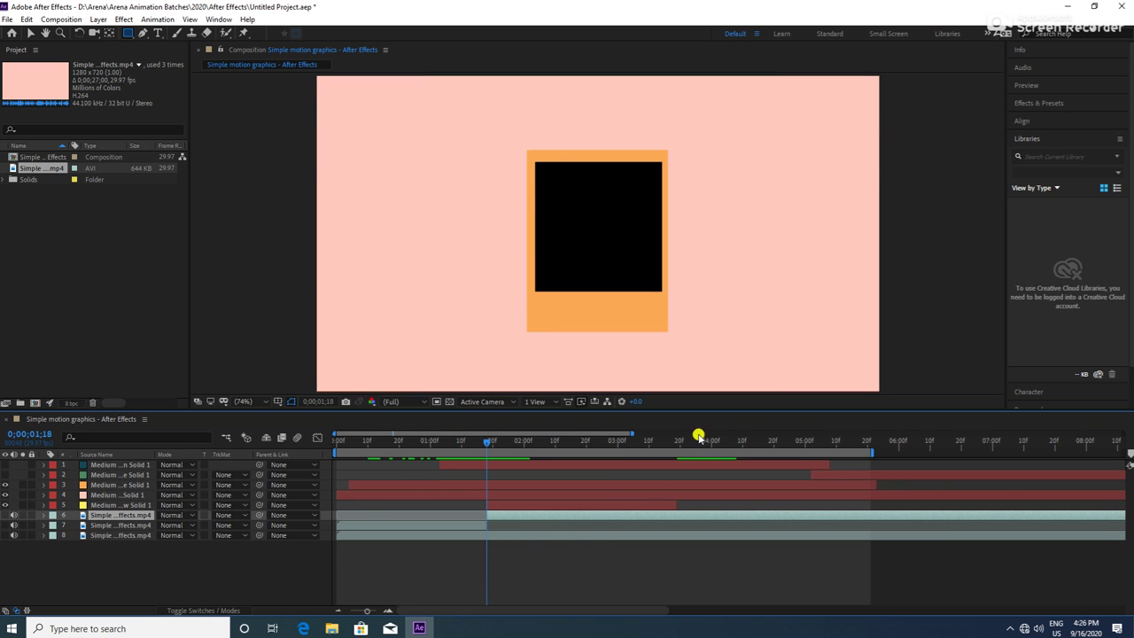
drag(664, 443, 678, 445)
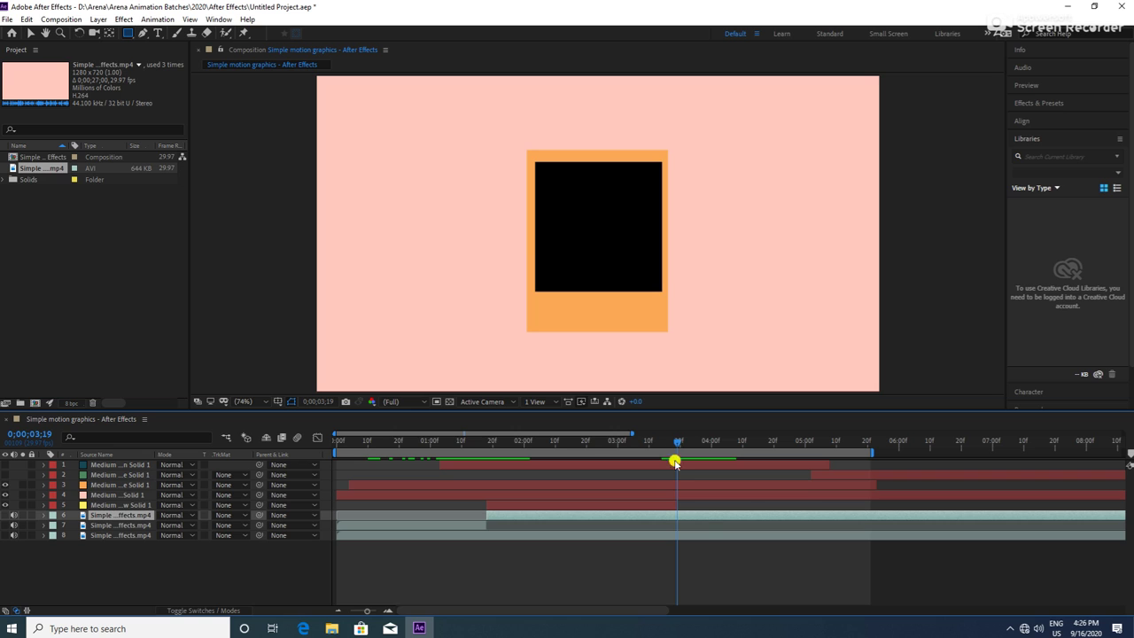
key(ctrl+shift+d)
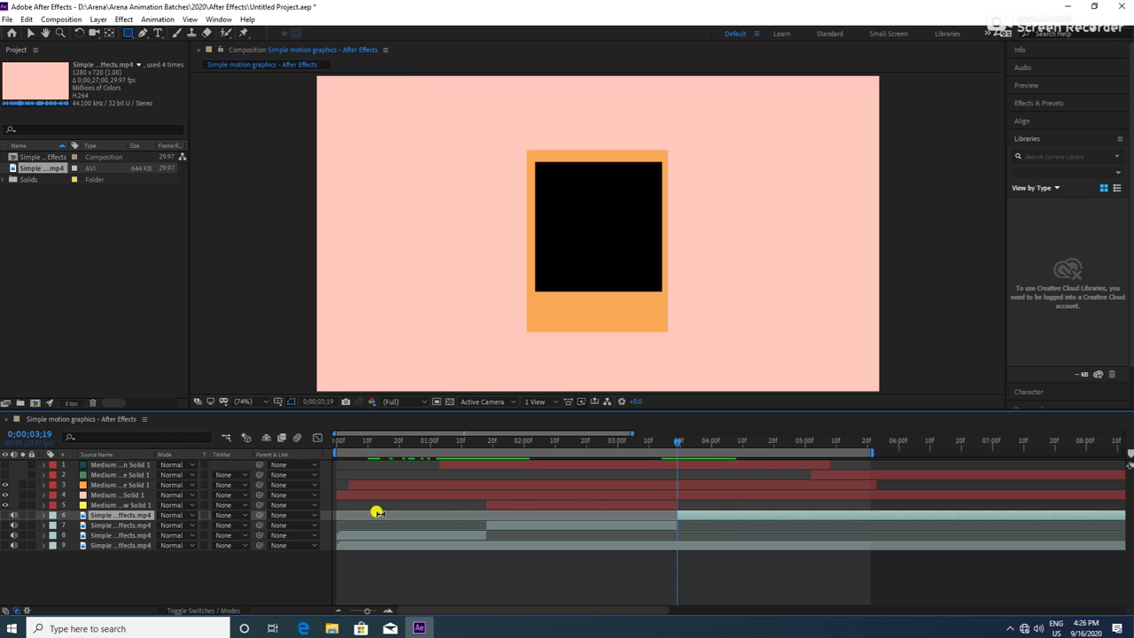
Select the frame solid layer at 3;19
click(579, 500)
click(580, 508)
click(588, 498)
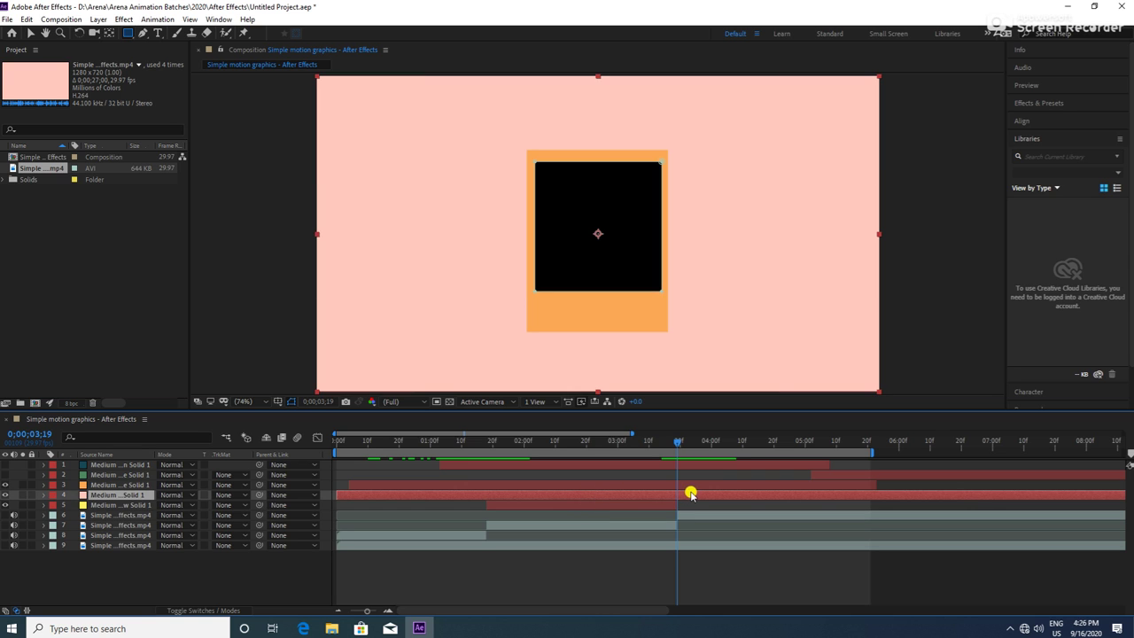
Split the frame solid at 3;19, then split its earlier piece at 1;18
key(ctrl+shift+d)
drag(501, 449, 488, 449)
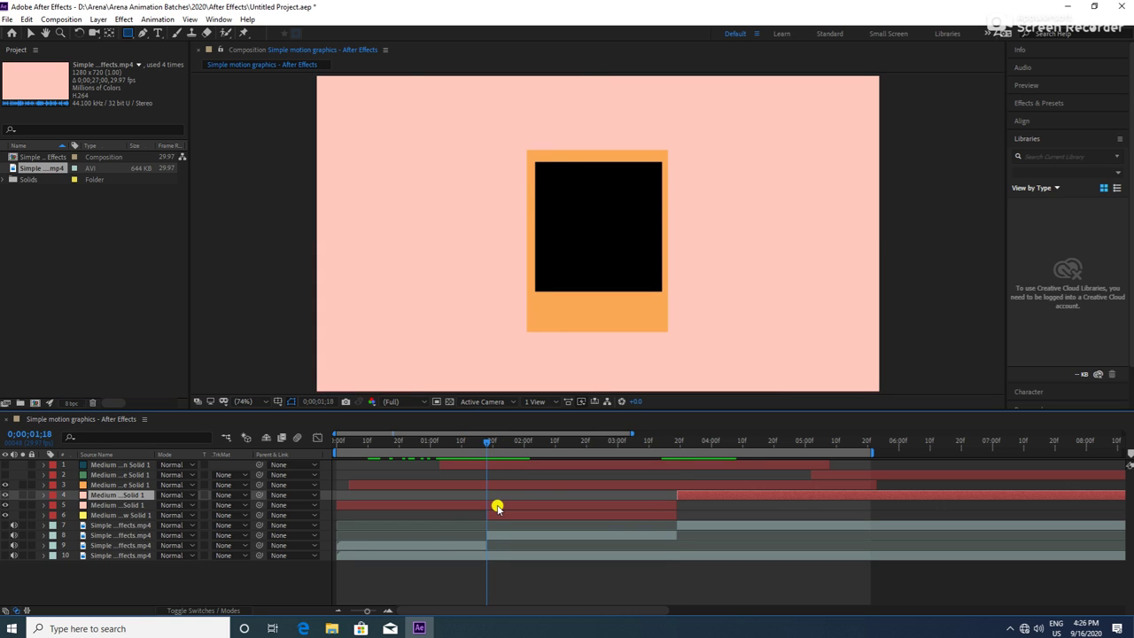
click(497, 507)
key(ctrl+shift+d)
Delete the cut-out mask from the first frame piece so its window shows pink
click(450, 515)
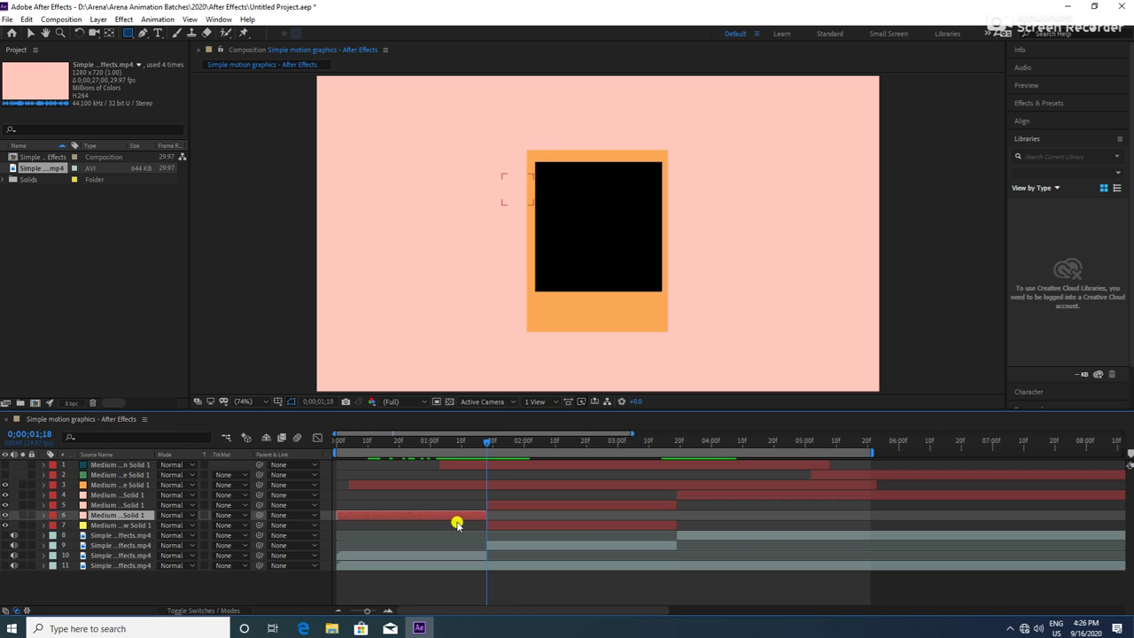
key(m)
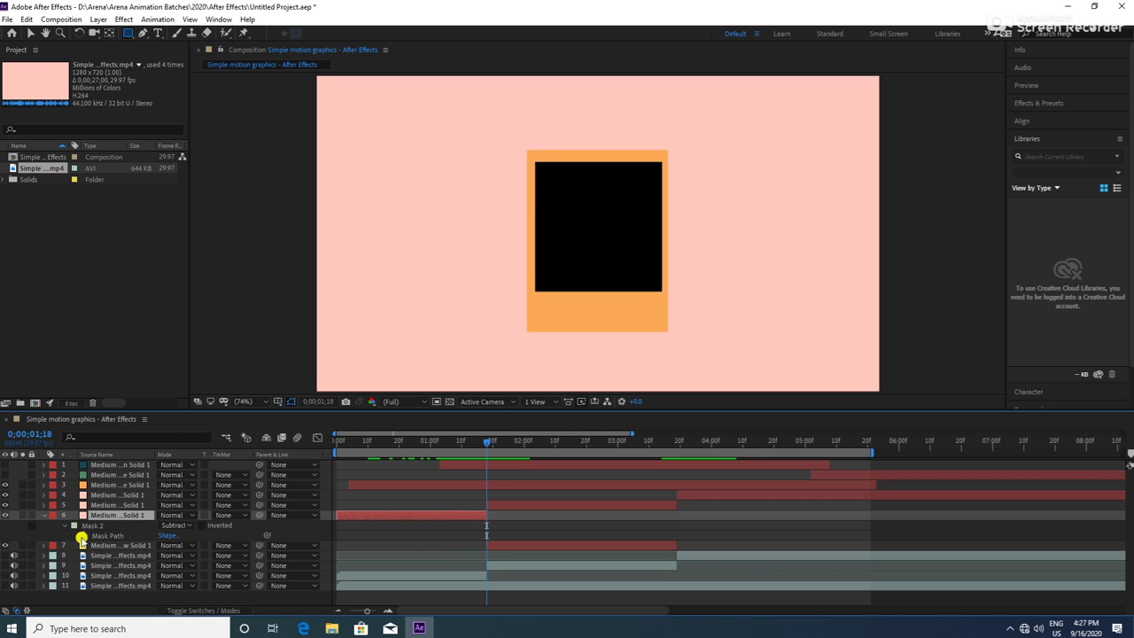
click(101, 526)
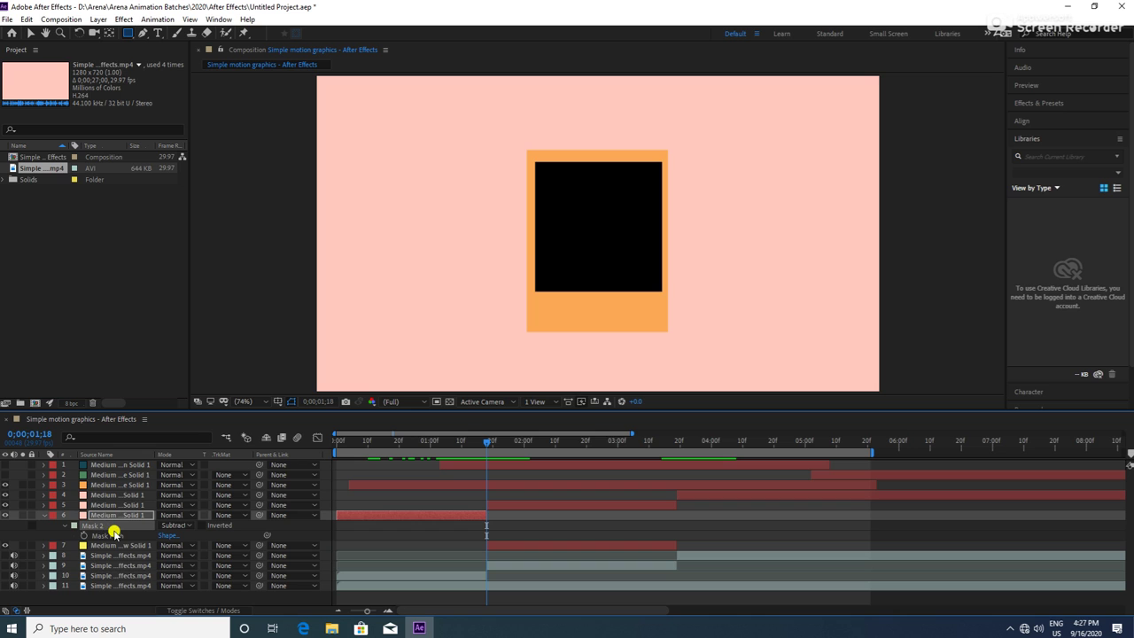
key(Delete)
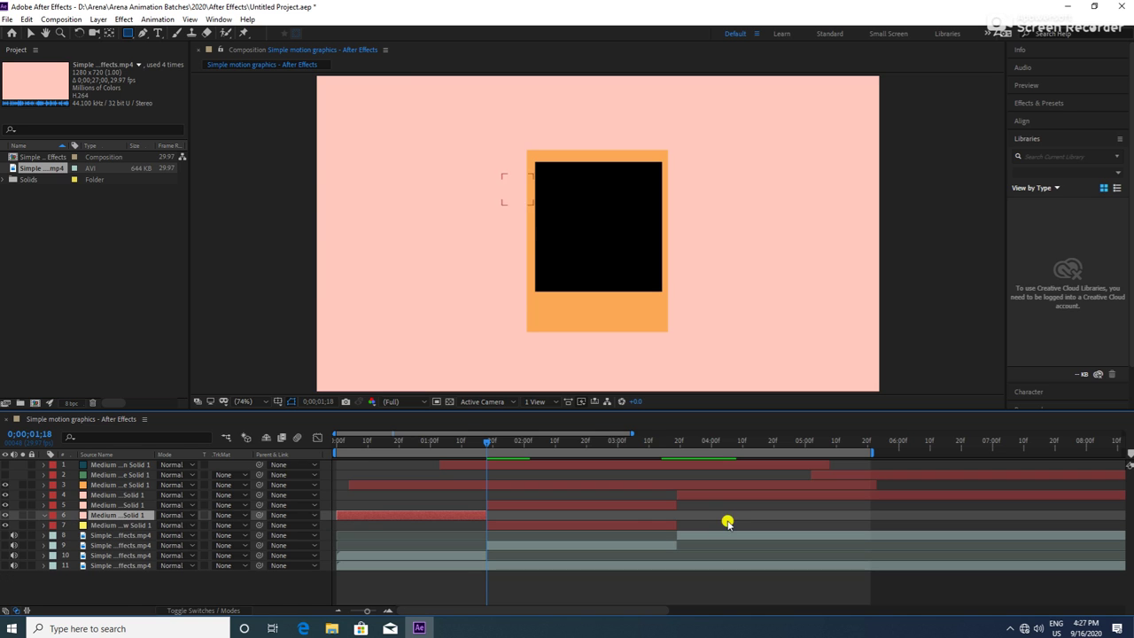
Select the later frame piece at 3;27 and scrub back to preview the sun's entrance
click(702, 441)
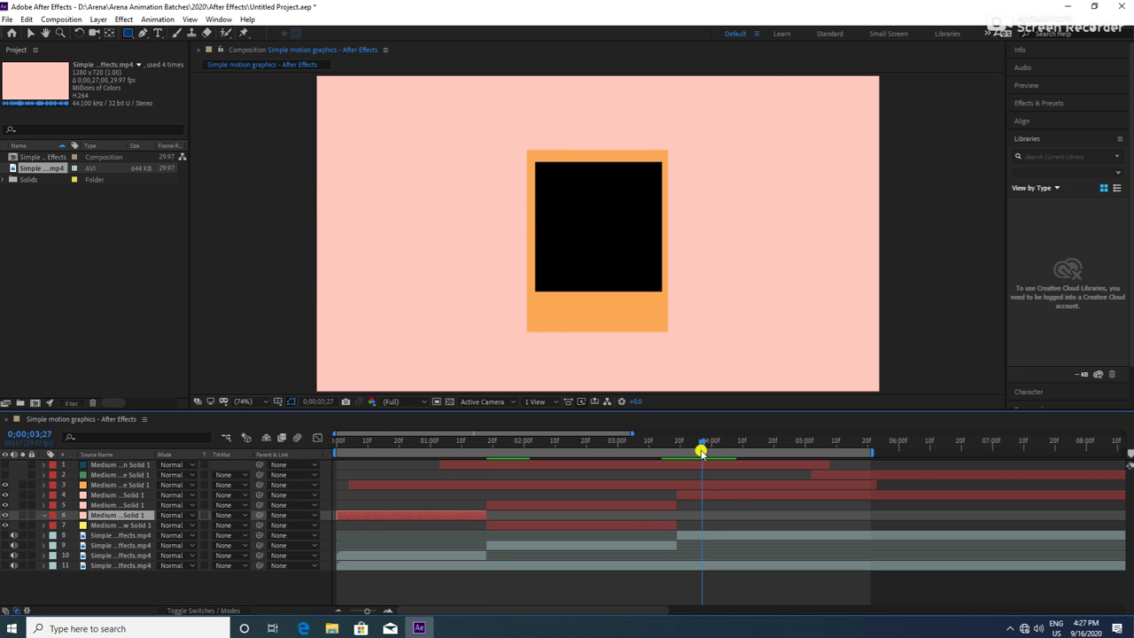
click(709, 496)
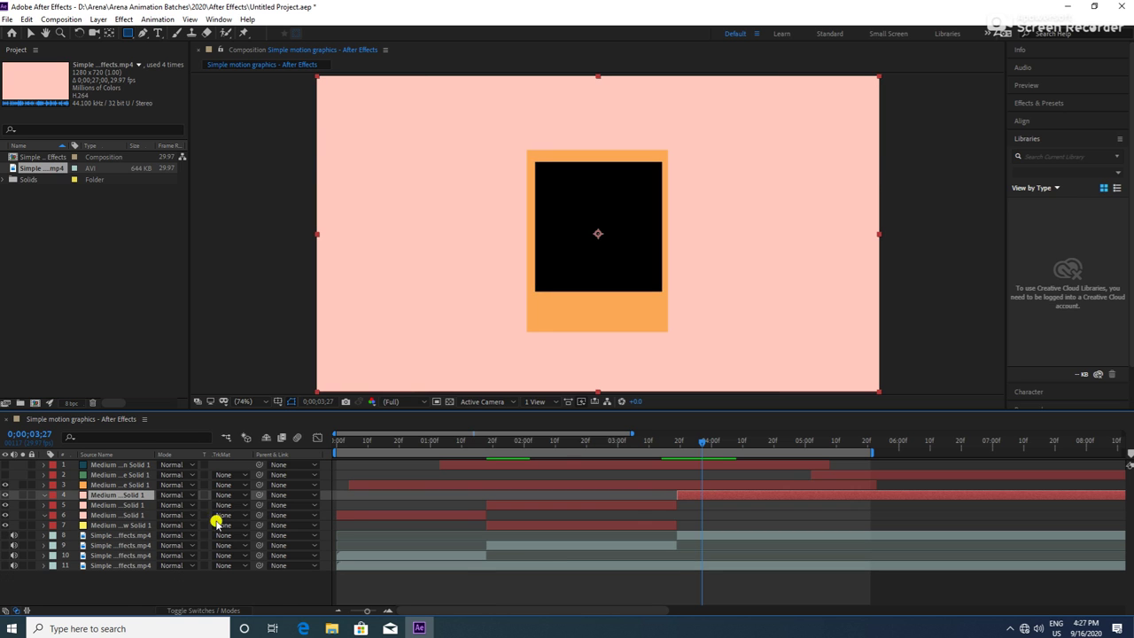
mouse_move(625, 441)
mouse_down()
mouse_move(446, 458)
mouse_move(603, 480)
mouse_move(491, 478)
mouse_move(501, 477)
mouse_up()
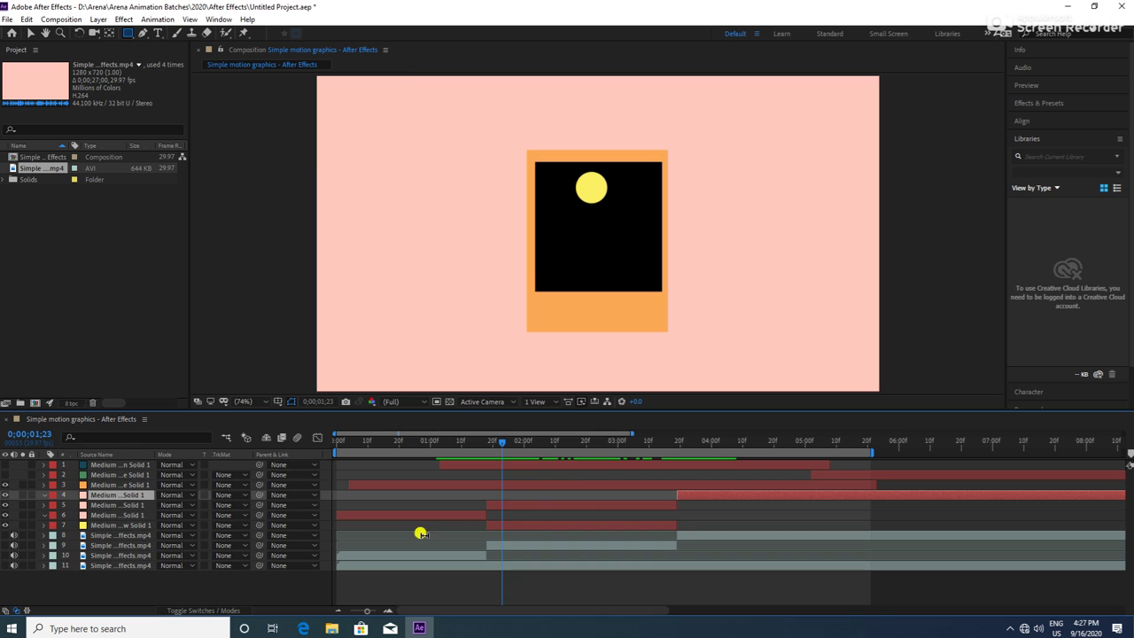
Duplicate the pink solid, move the copy lower in the stack, and delete its Mask 2
click(113, 515)
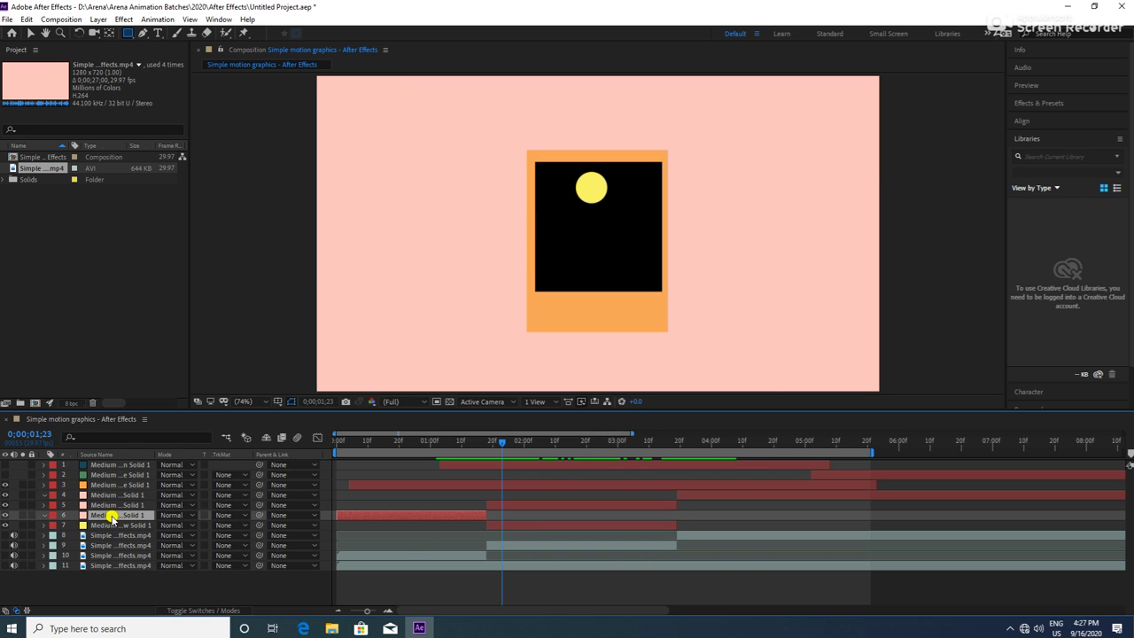
click(120, 505)
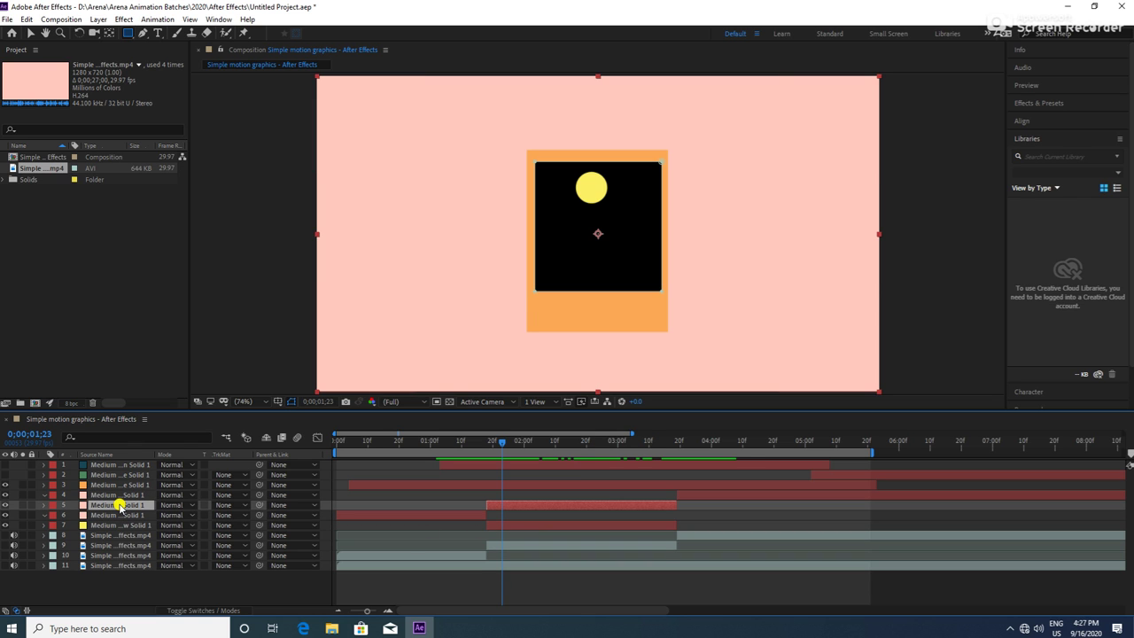
key(ctrl+d)
drag(120, 505, 116, 538)
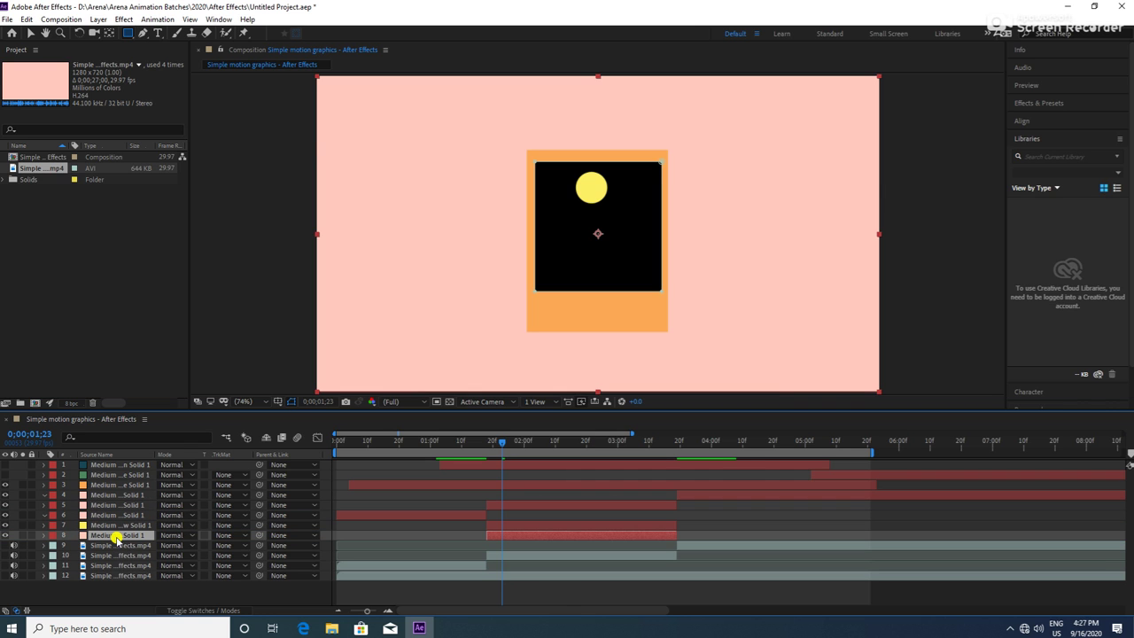
key(m)
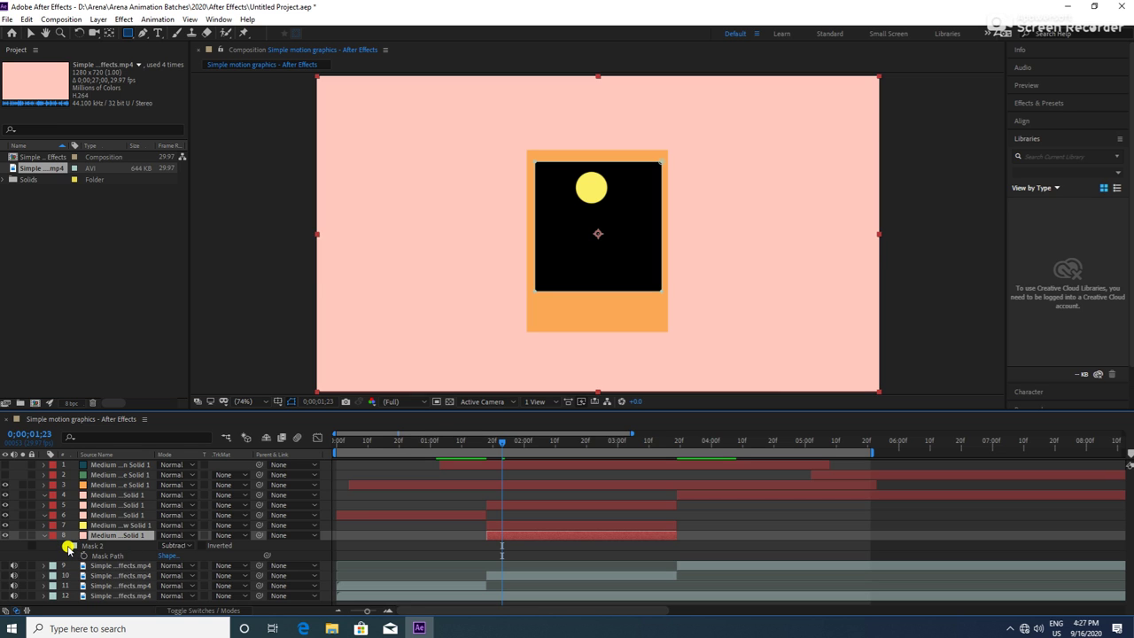
click(79, 545)
key(Delete)
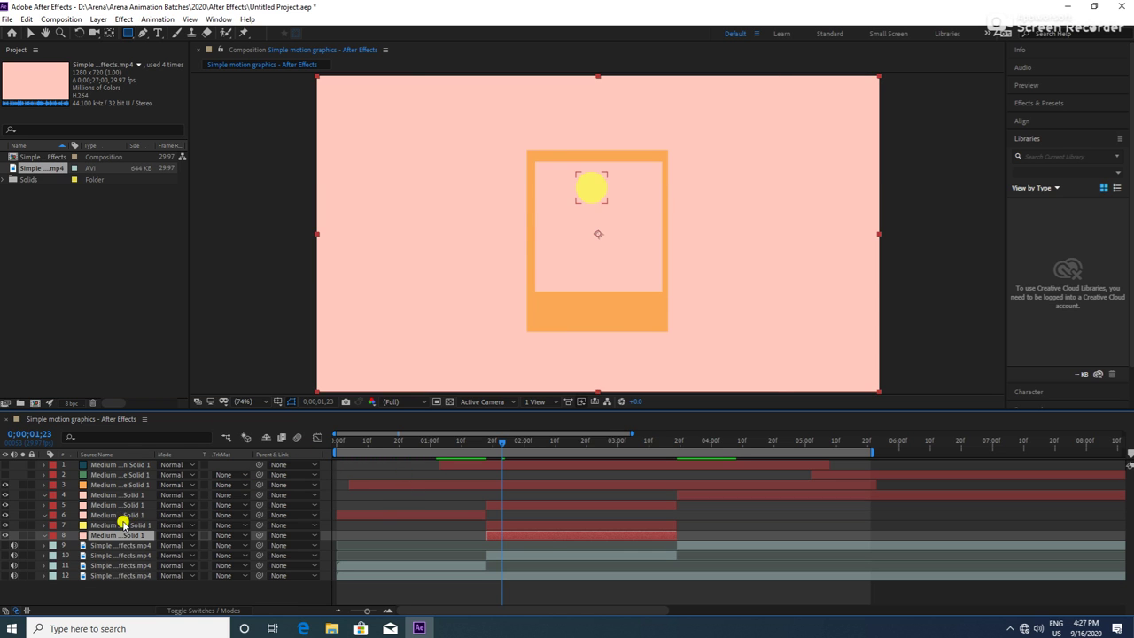
Select the orange frame layer, preview an earlier frame, then hide all the solid layers
click(120, 485)
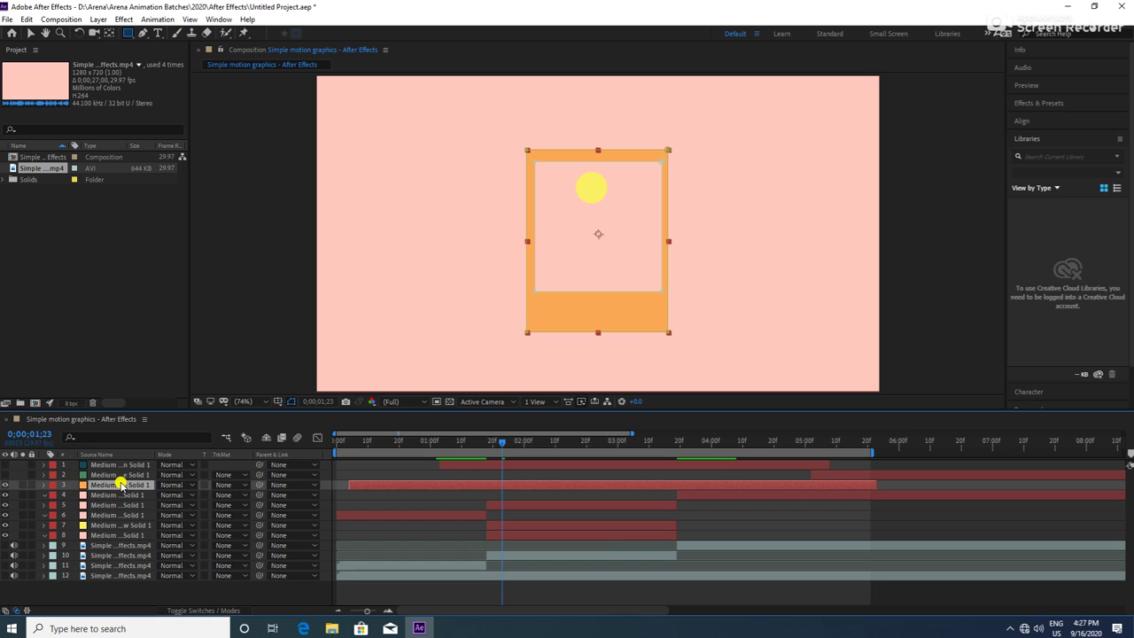
mouse_move(503, 442)
mouse_down()
mouse_move(468, 446)
mouse_move(630, 472)
mouse_up()
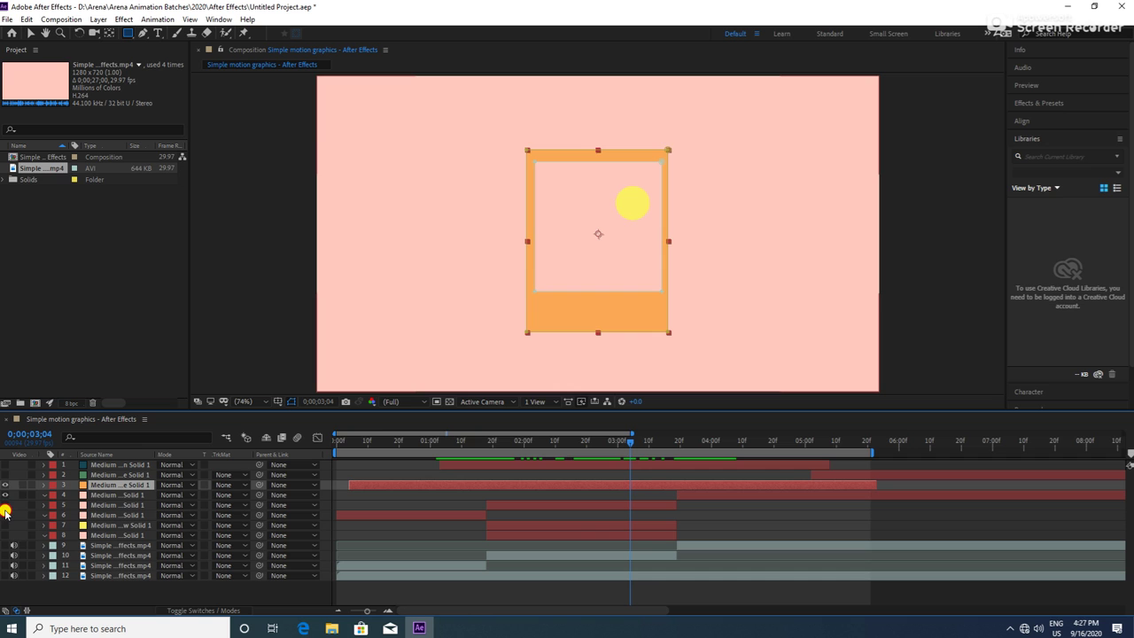
drag(5, 535, 4, 465)
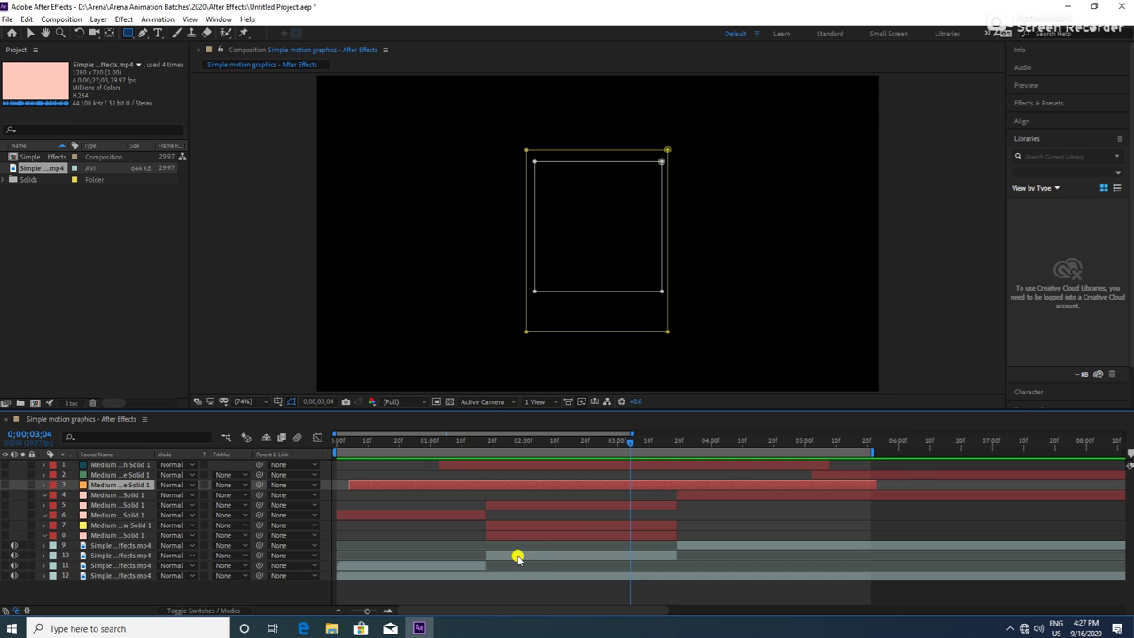
Delete the three extra reference footage copies and turn on the remaining one's visibility
click(95, 556)
click(105, 568)
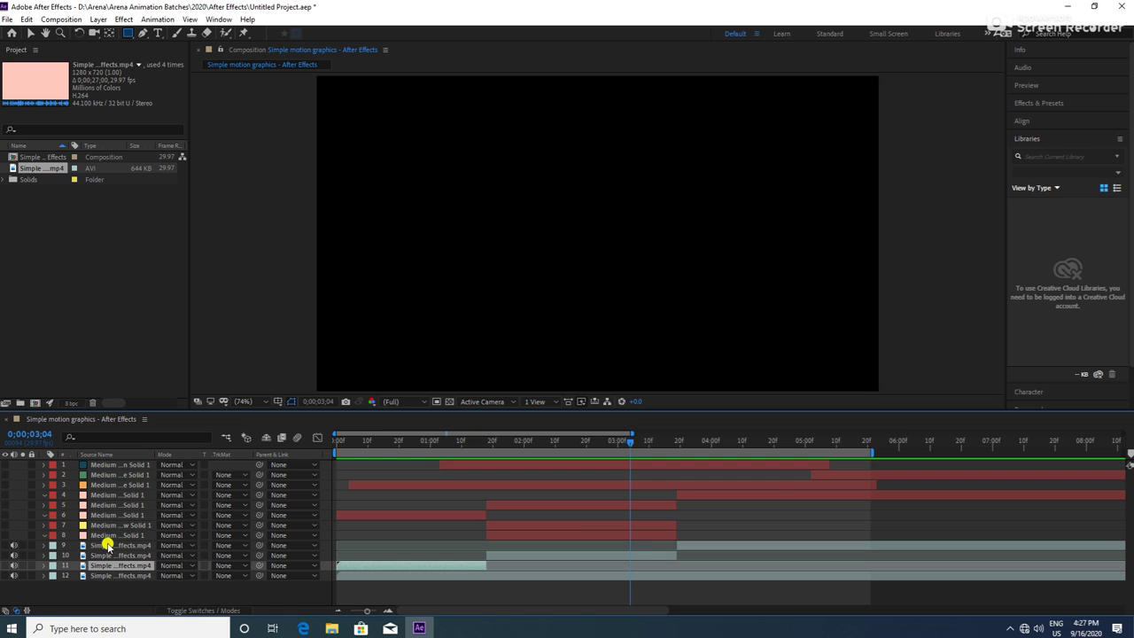
shift+click(106, 546)
key(Delete)
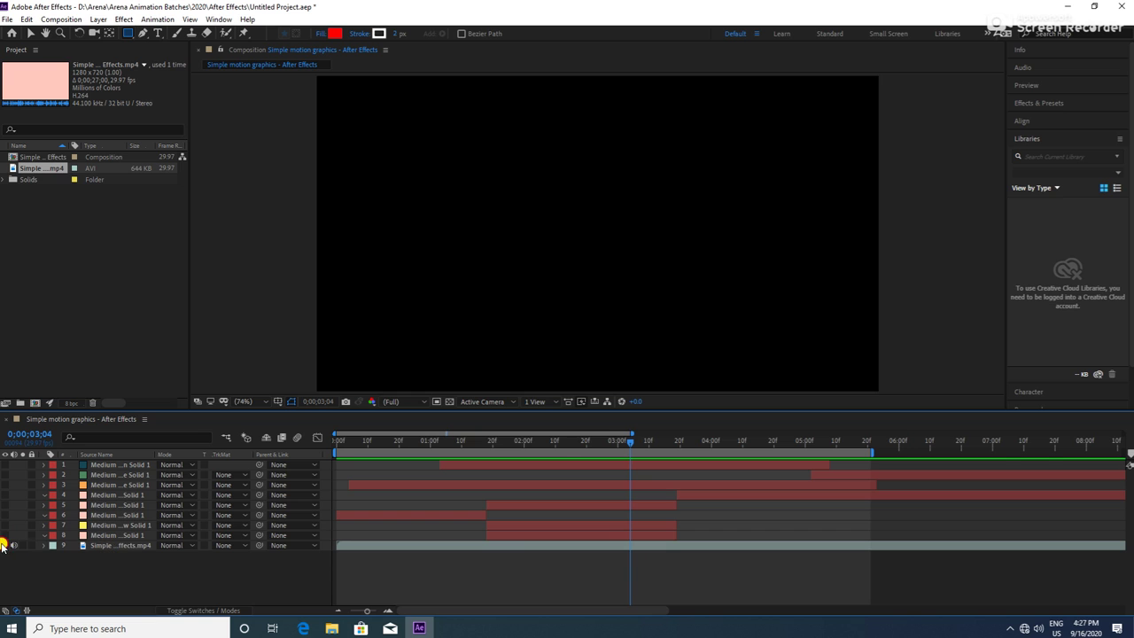
click(4, 544)
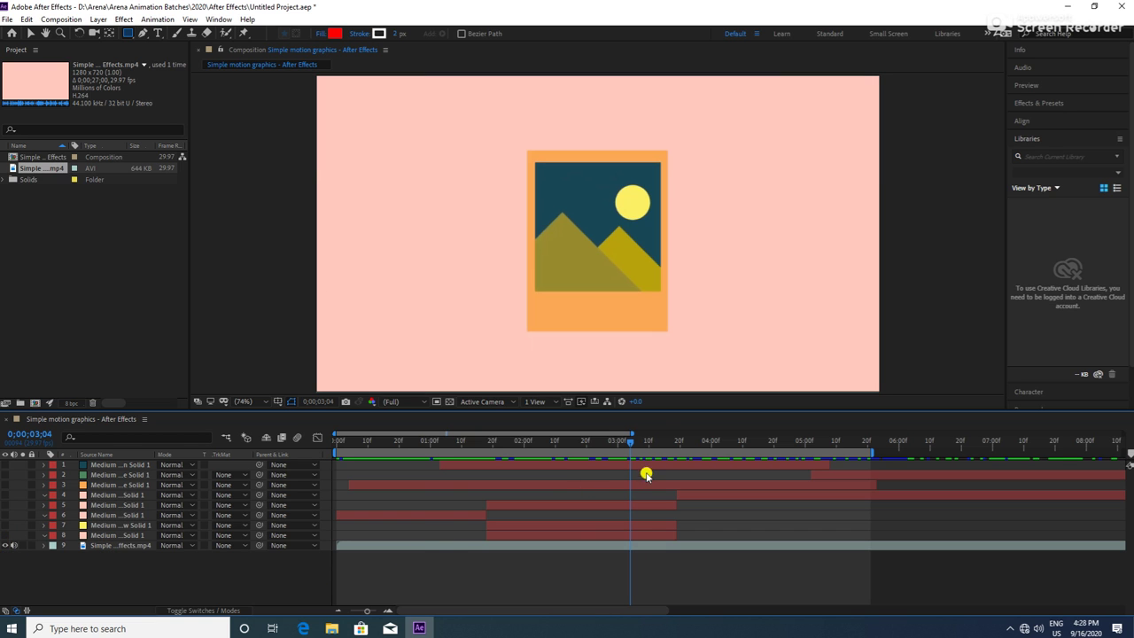
Scrub through the reference footage to study the sun's movement, ending at 0;00;02;06
mouse_move(608, 443)
mouse_down()
mouse_move(472, 451)
mouse_move(525, 450)
mouse_up()
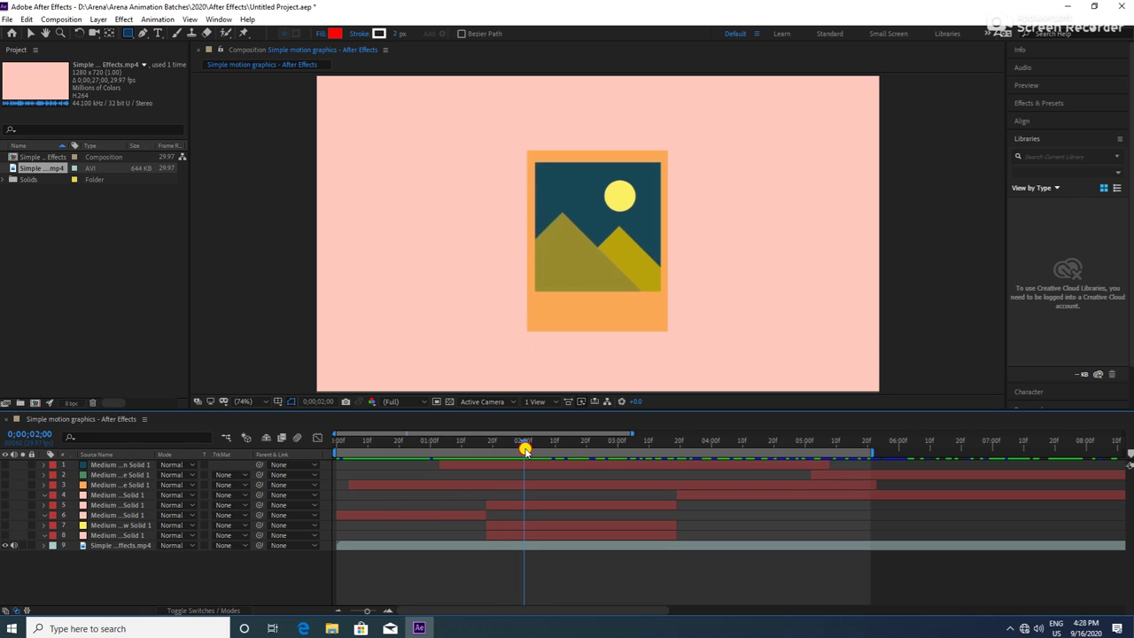
key(Page_Down)
key(Page_Down)
key(Page_Down)
drag(524, 443, 564, 443)
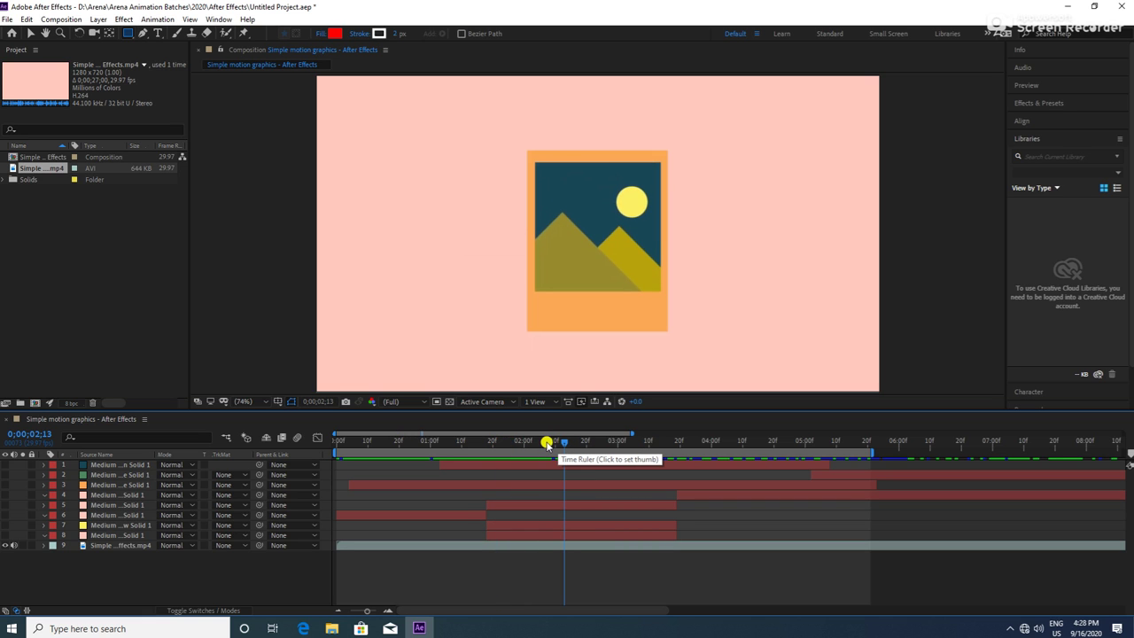
mouse_move(564, 443)
mouse_down()
mouse_move(552, 450)
mouse_move(665, 443)
mouse_up()
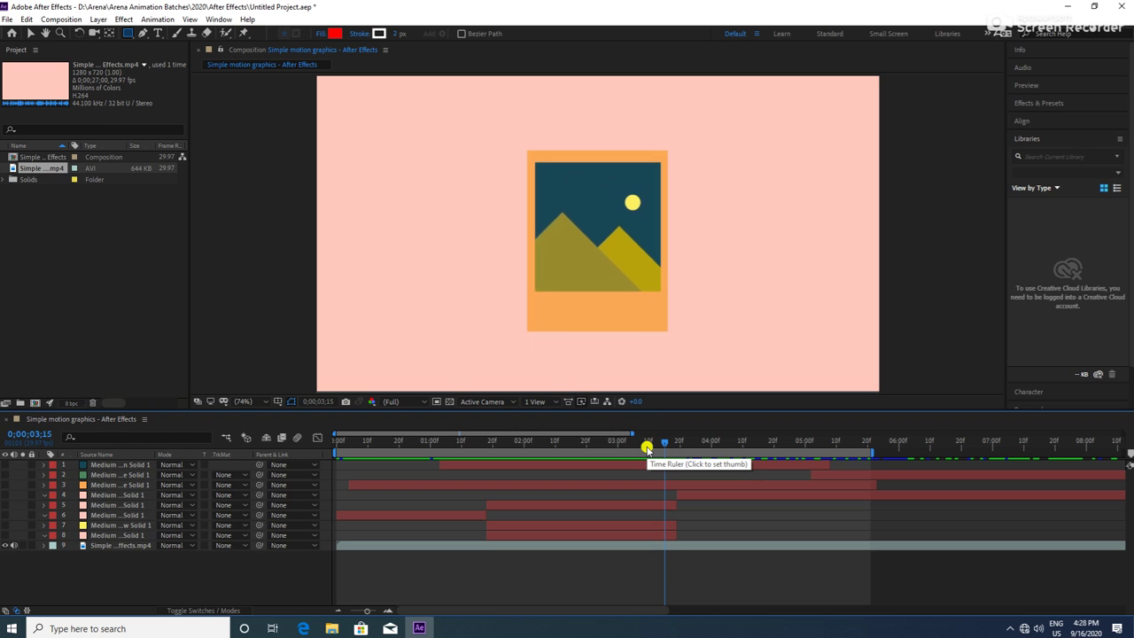
drag(570, 444, 543, 446)
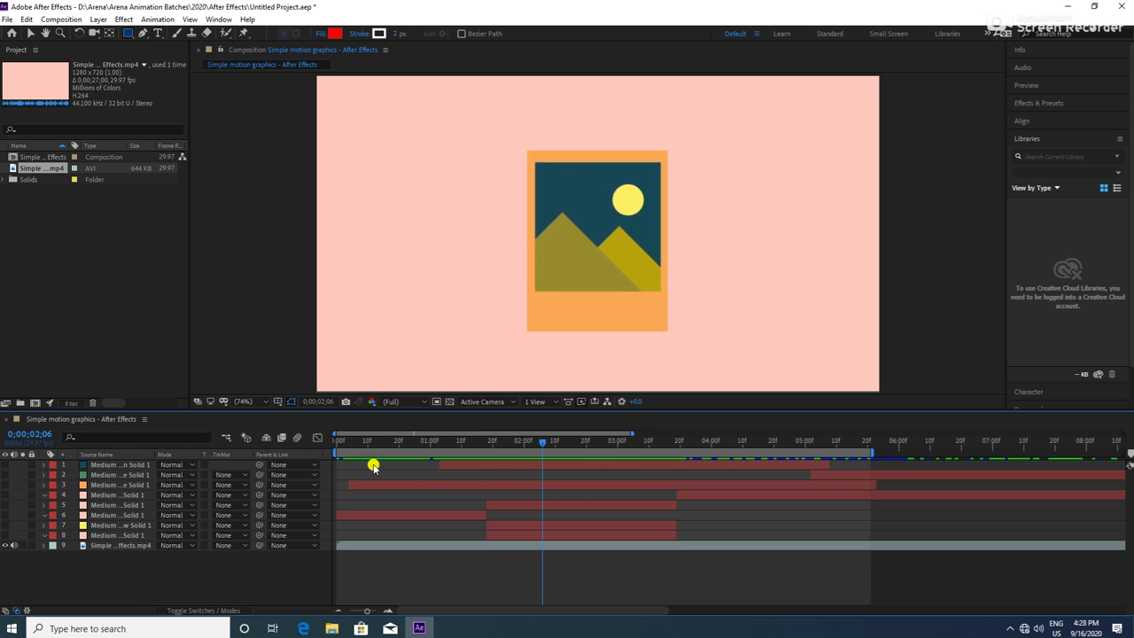
Drag the dark blue sky layer beneath the yellow sun layer and switch layers 1–8 back on
click(118, 465)
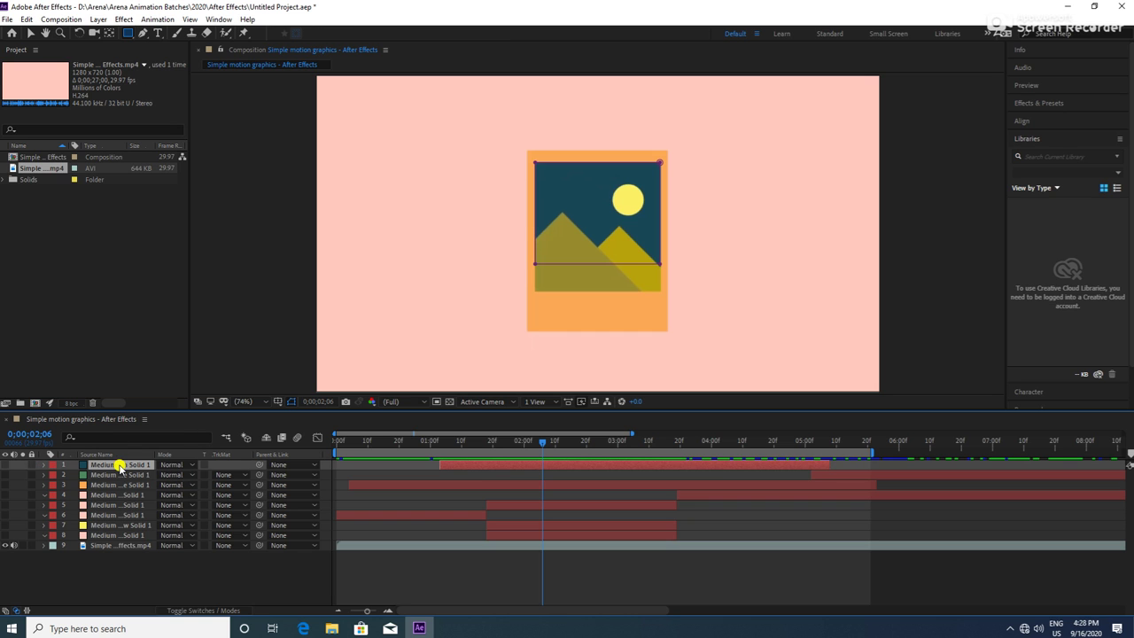
mouse_move(124, 467)
mouse_down()
mouse_move(116, 529)
mouse_move(131, 525)
mouse_up()
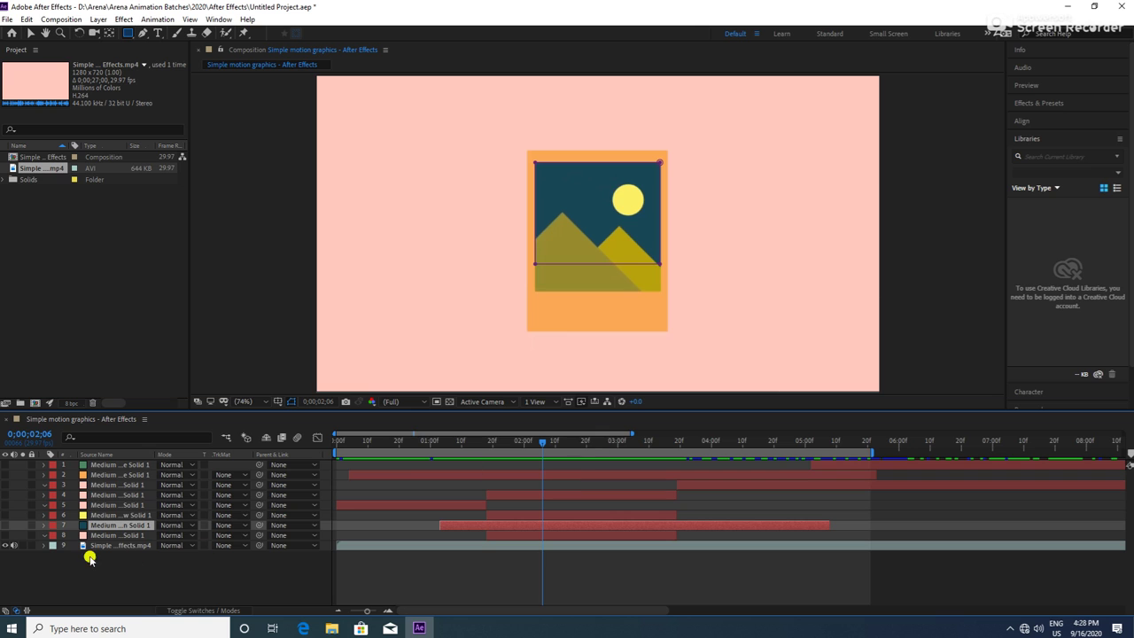
drag(7, 534, 5, 459)
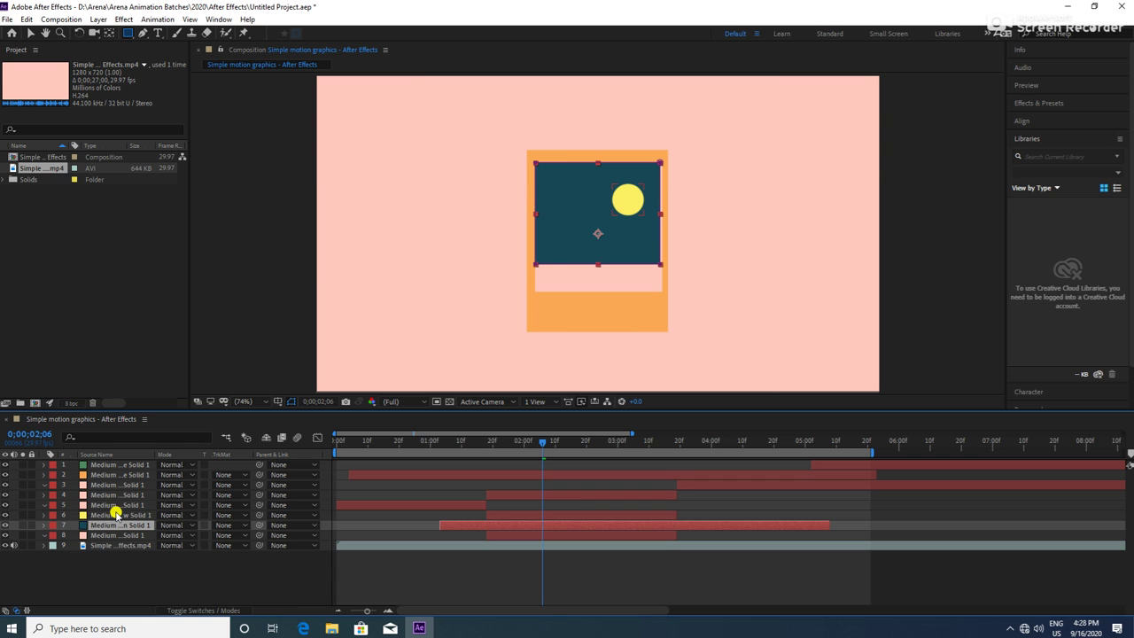
Nudge the right-edge points of the orange frame's inner opening (Mask 2) with the arrow keys
click(117, 475)
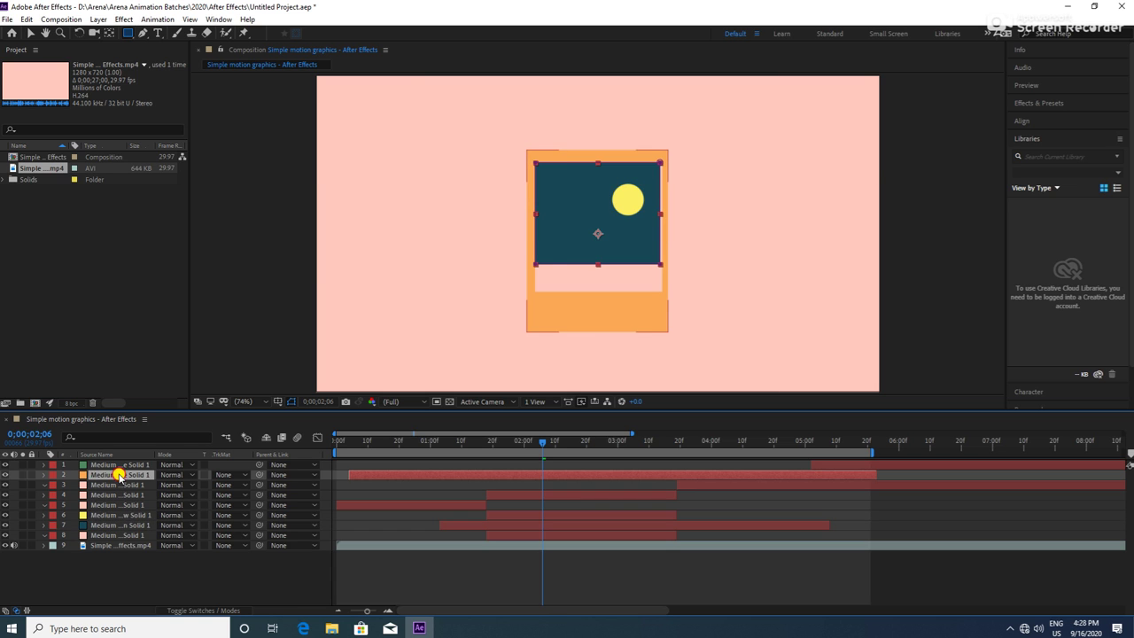
click(44, 475)
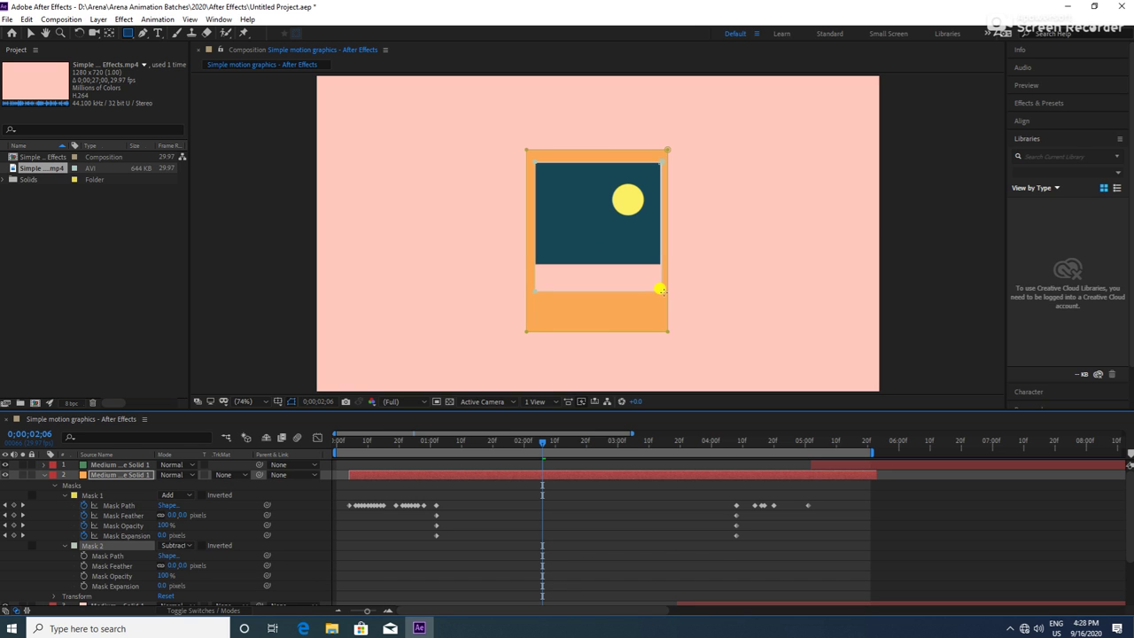
key(v)
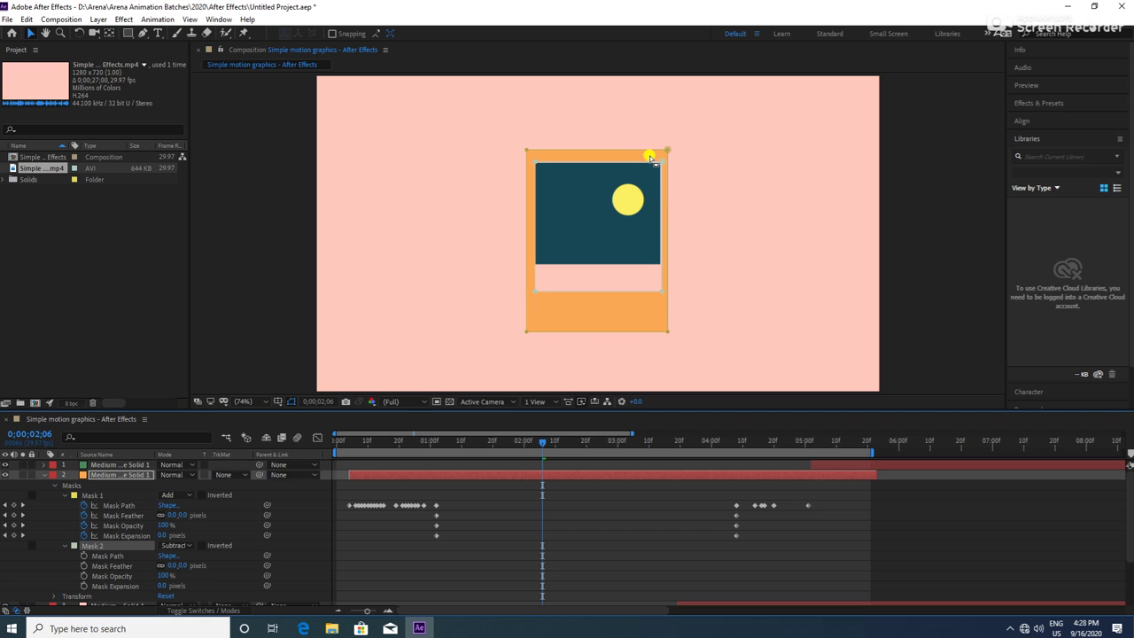
drag(651, 158, 665, 301)
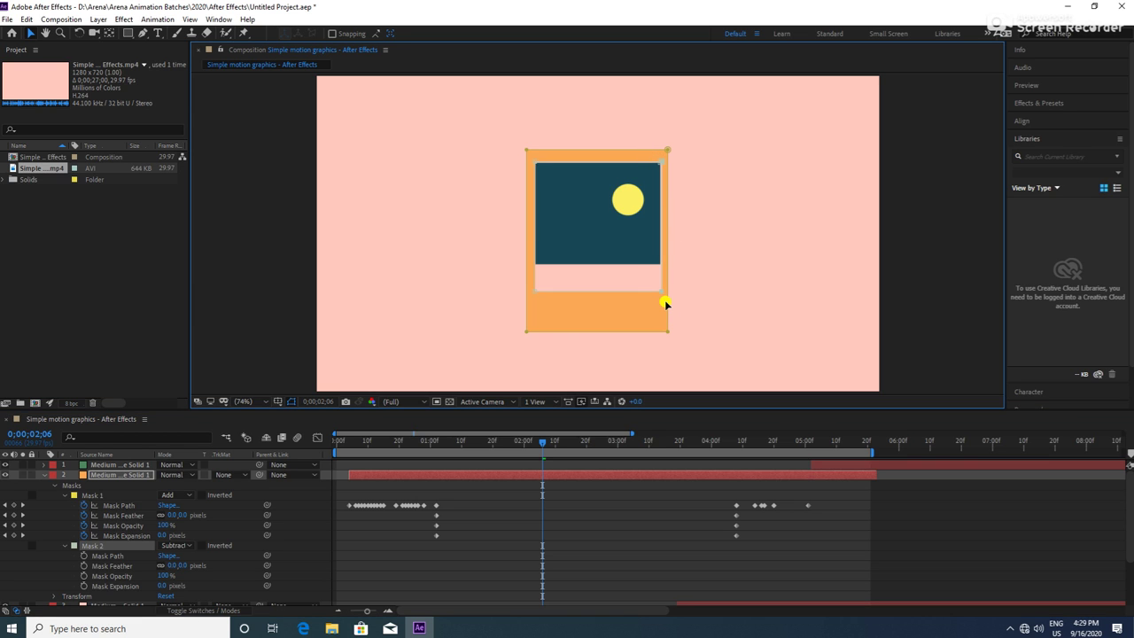
key(Left)
key(Left)
key(Left)
key(Left)
key(Right)
key(Right)
click(44, 475)
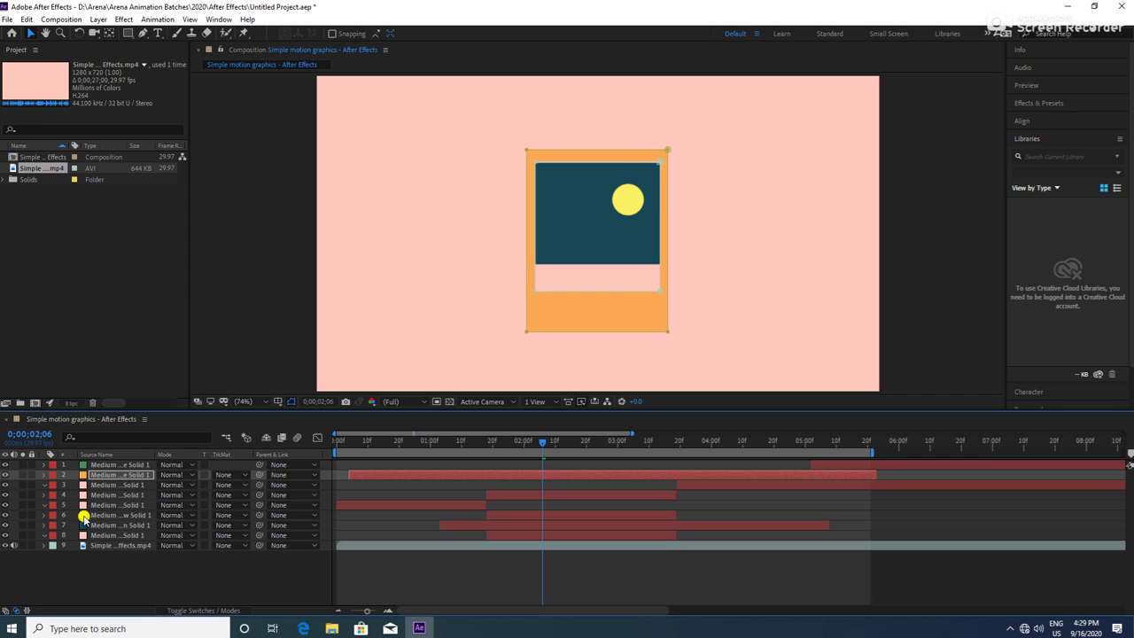
click(115, 571)
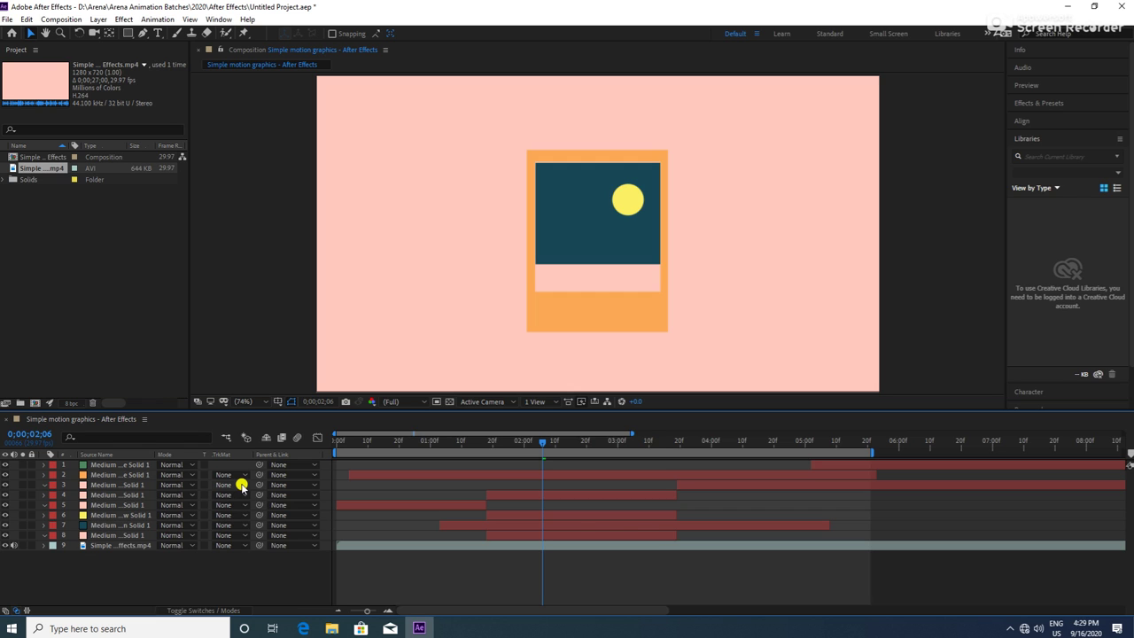
Scrub around 0;00;01;28 to compare, then turn the reference footage visible again
mouse_move(537, 444)
mouse_down()
mouse_move(517, 445)
mouse_move(617, 454)
mouse_up()
mouse_move(659, 455)
mouse_down()
mouse_move(582, 446)
mouse_move(630, 445)
mouse_up()
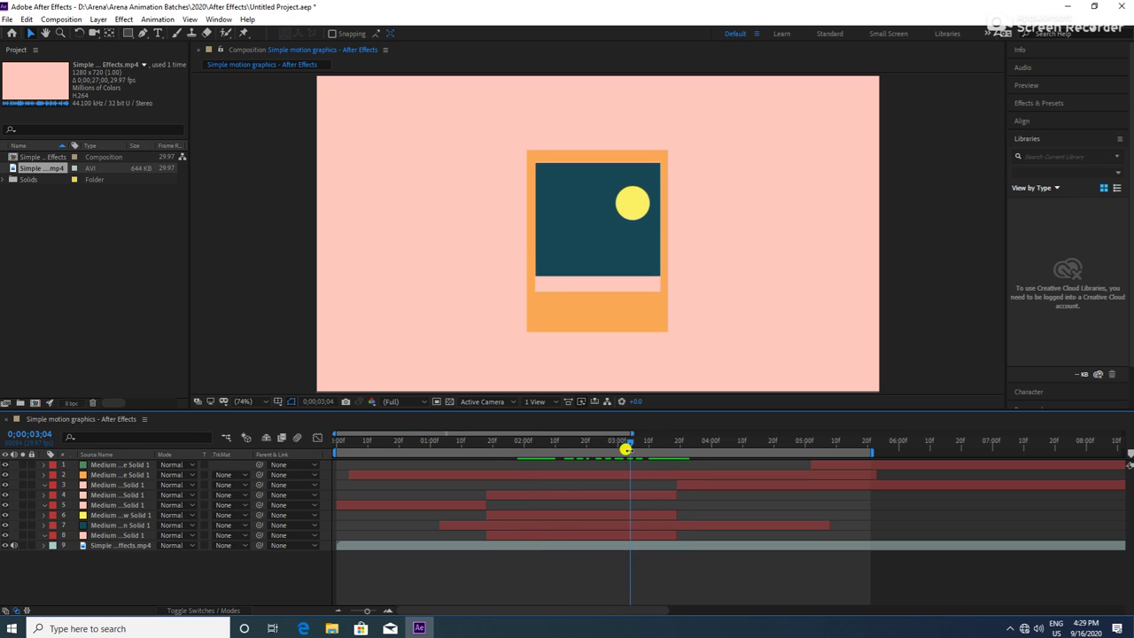
click(4, 521)
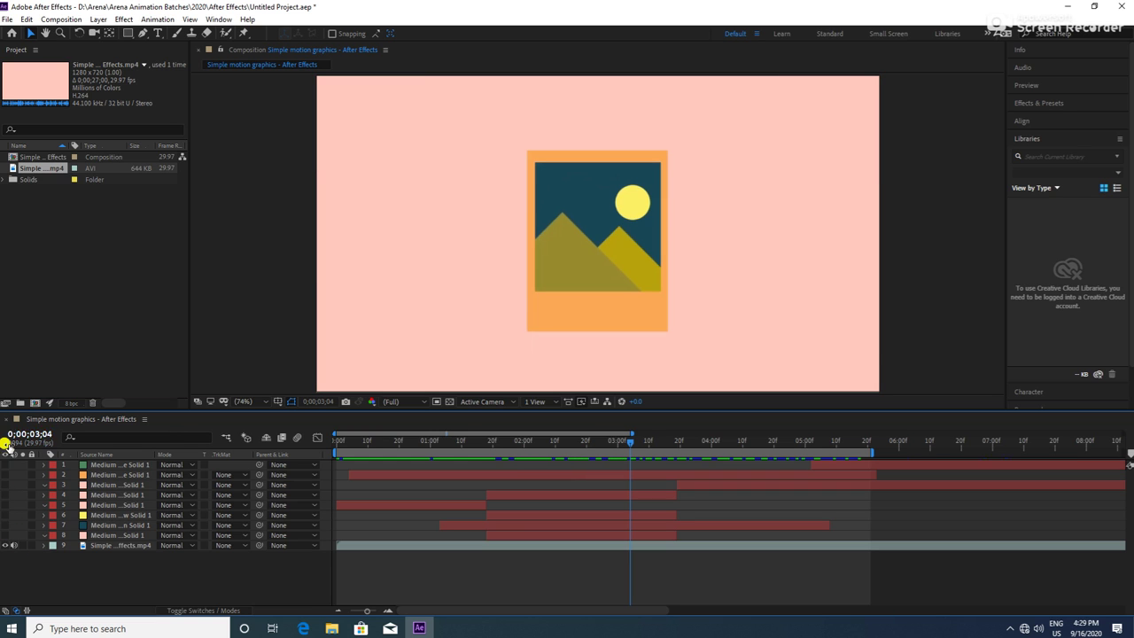
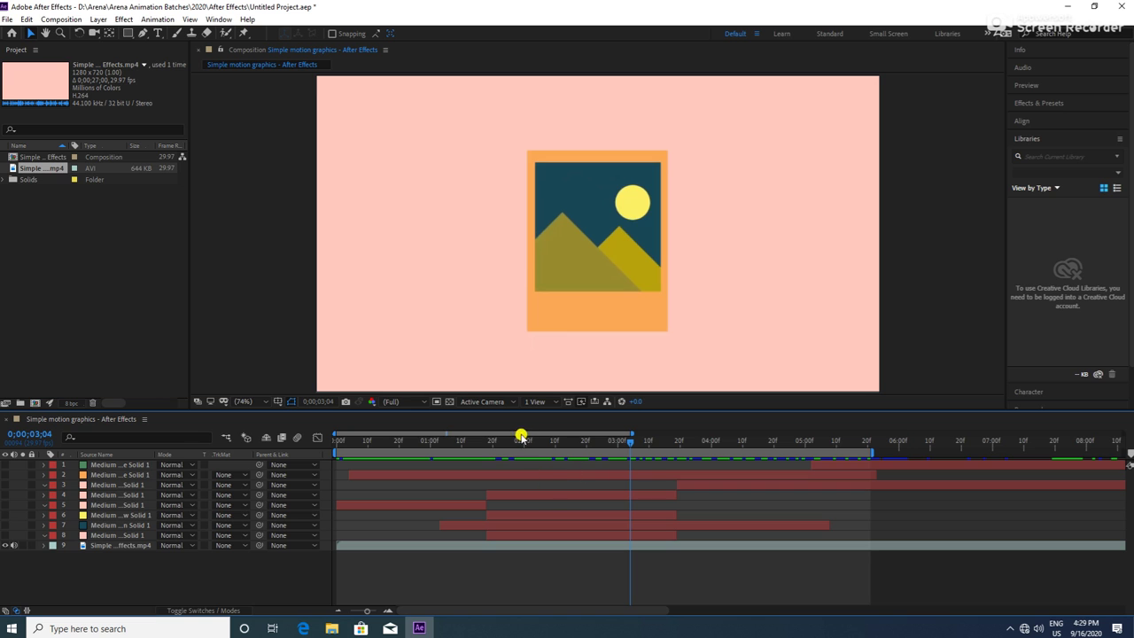
Move the time to 0;00;01;18 and select the sky layer to view its mask
drag(509, 445, 485, 445)
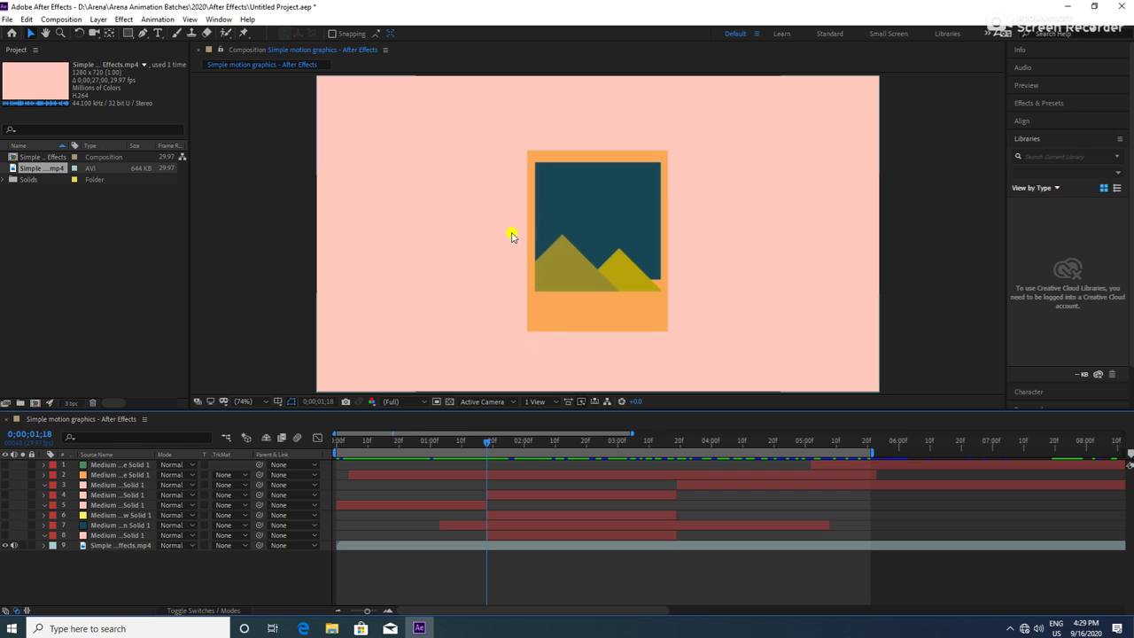
click(114, 544)
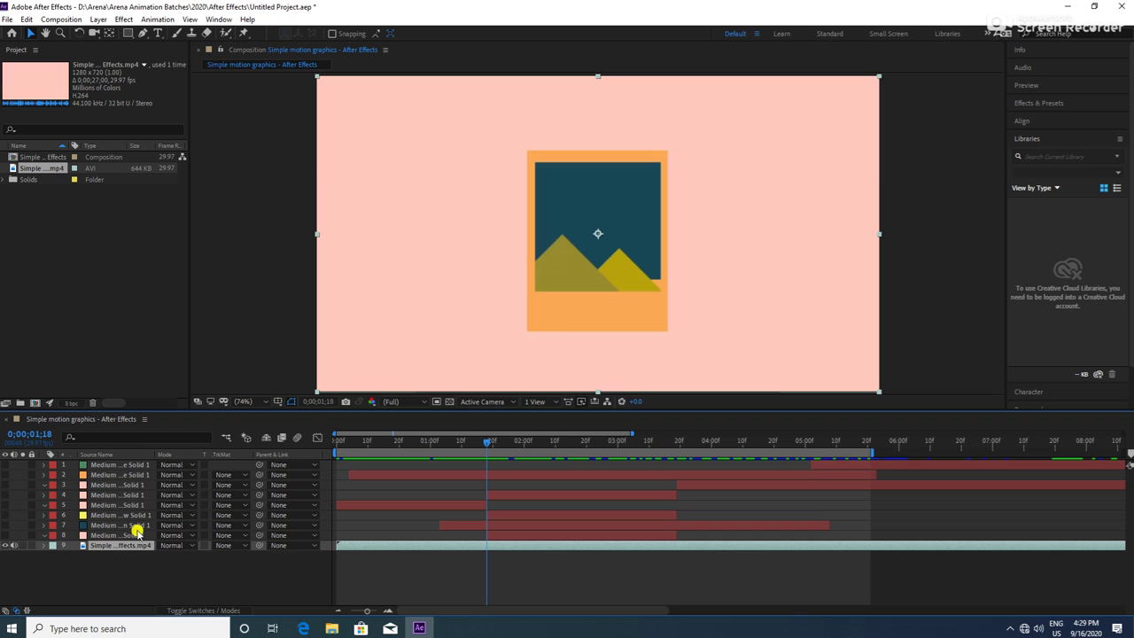
click(131, 533)
click(133, 525)
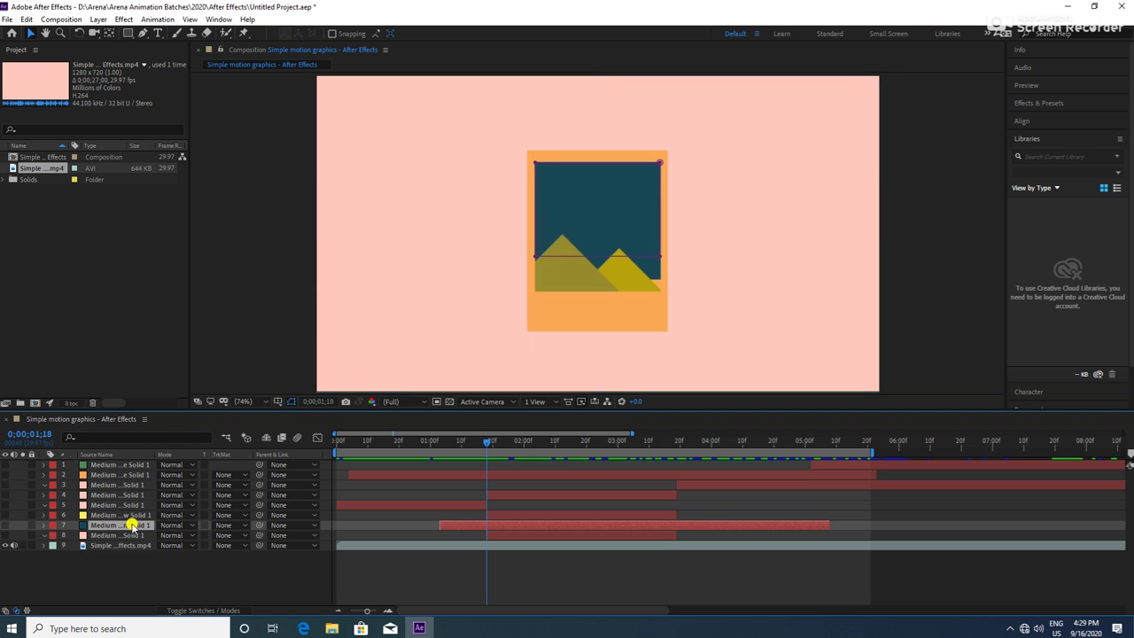
Create a new solid in the left mountain's olive colour via the eyedropper, then hide it
right_click(133, 567)
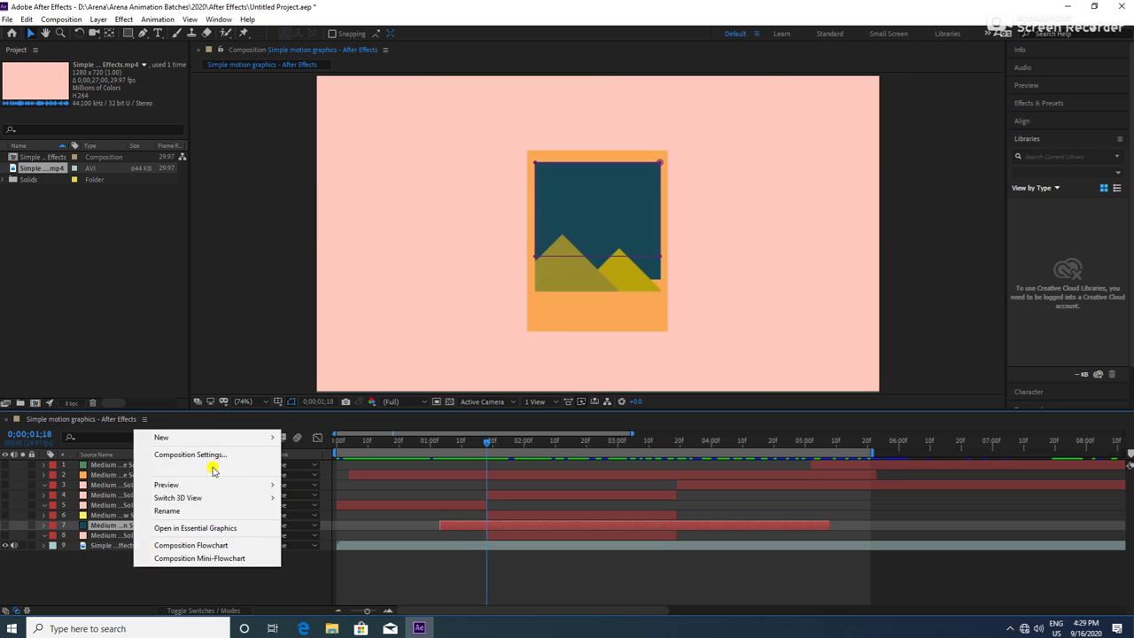
mouse_move(210, 438)
click(308, 467)
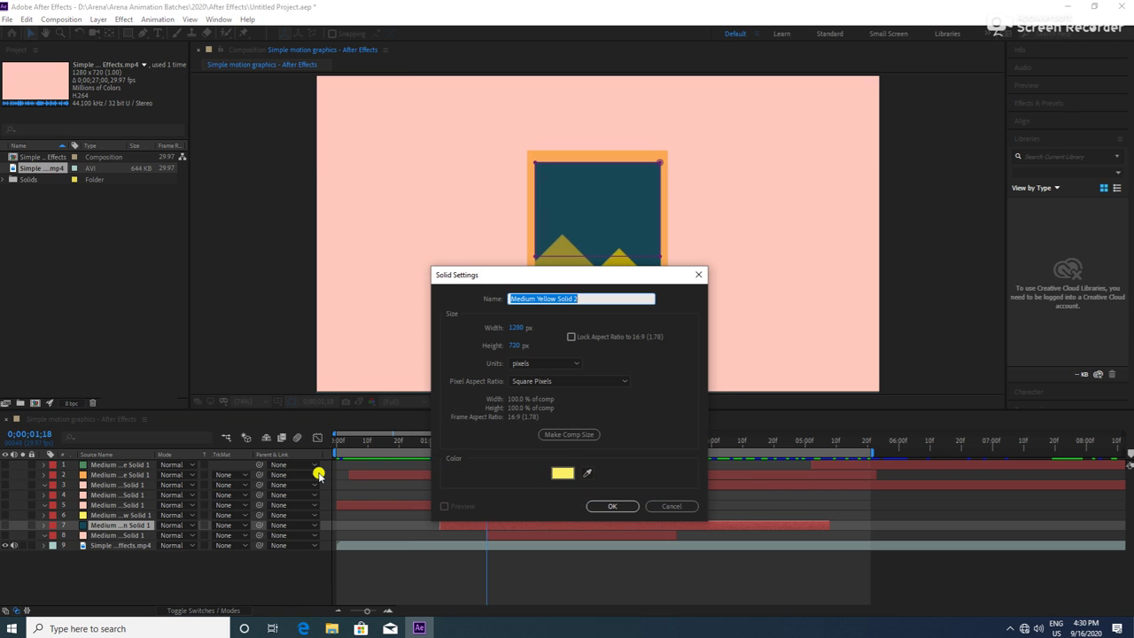
click(588, 472)
click(561, 239)
click(612, 506)
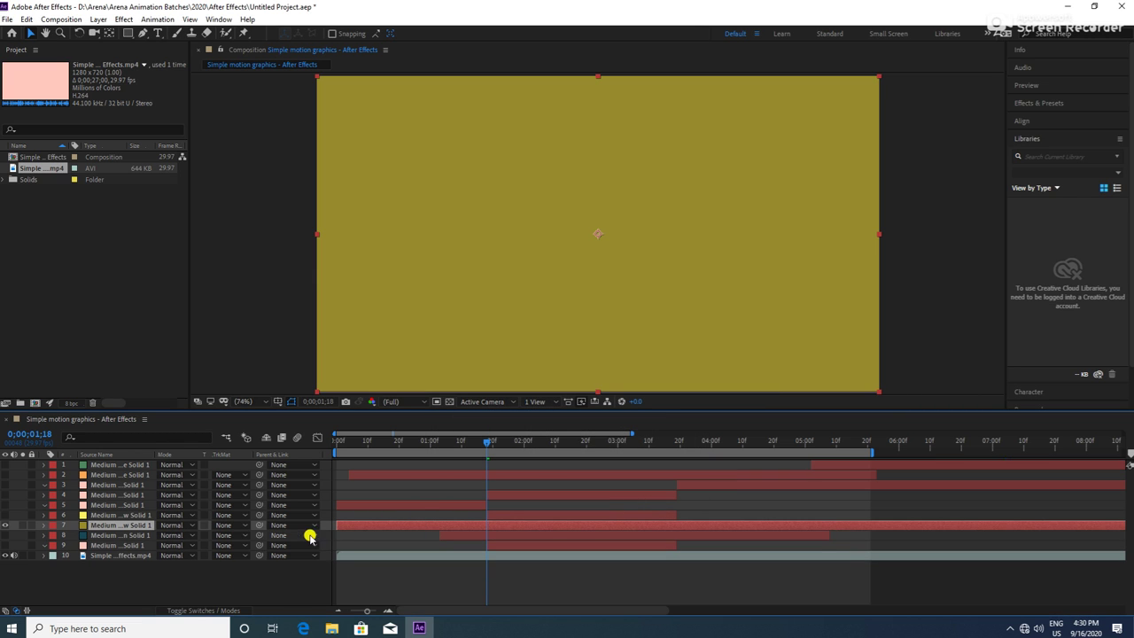
click(5, 525)
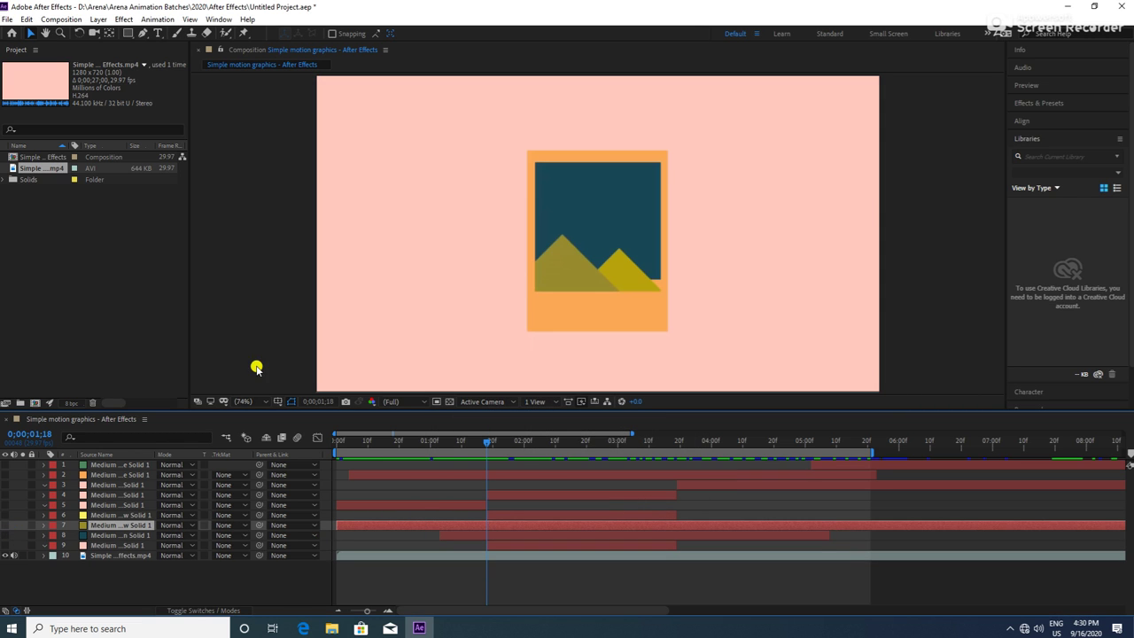
click(142, 33)
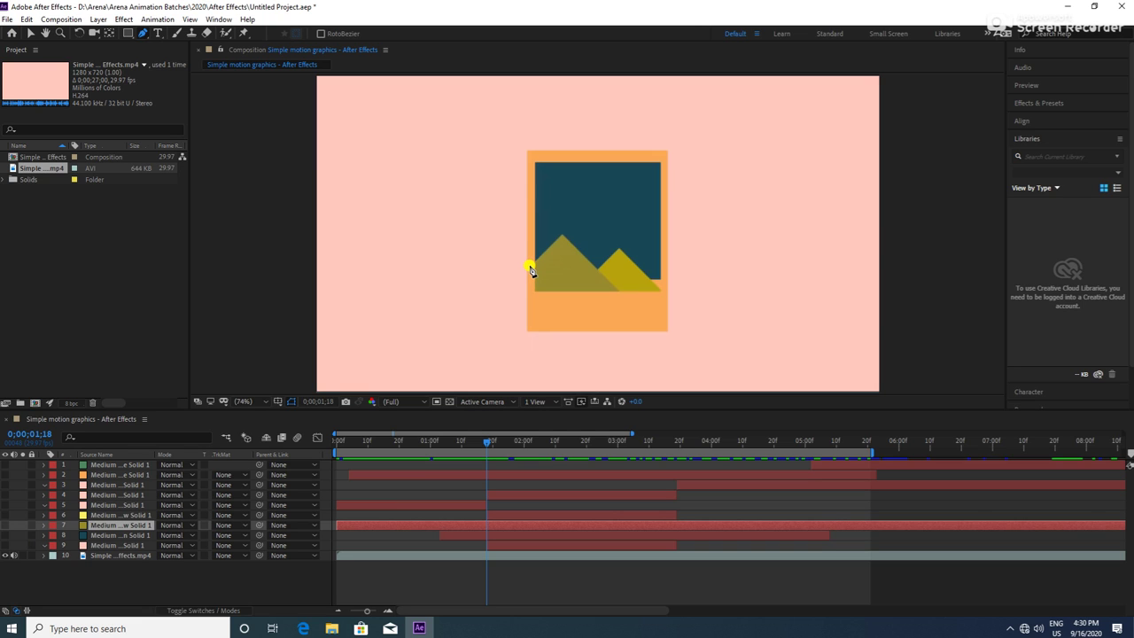
At 0;00;01;14, split the olive solid and delete its earlier part
drag(486, 445, 475, 441)
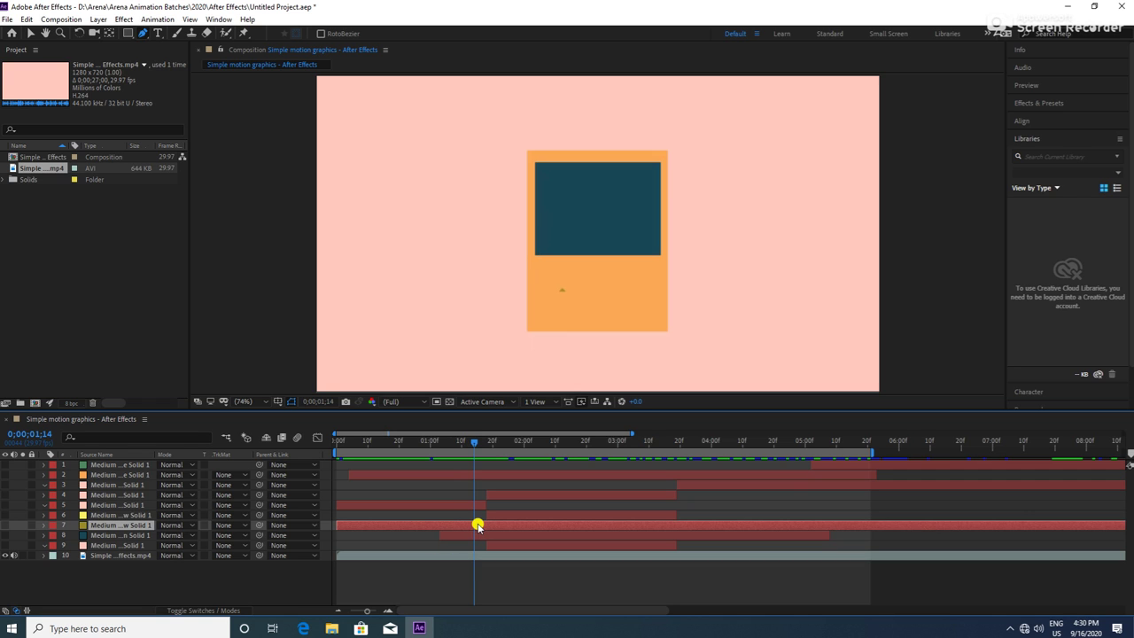
key(ctrl+shift+d)
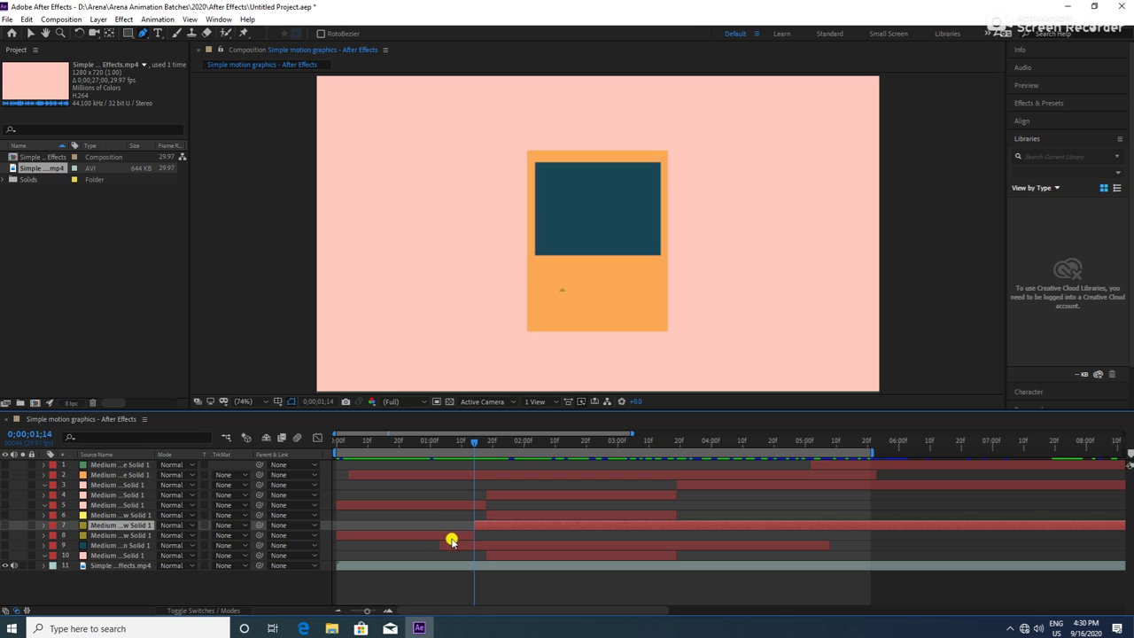
click(450, 535)
key(Delete)
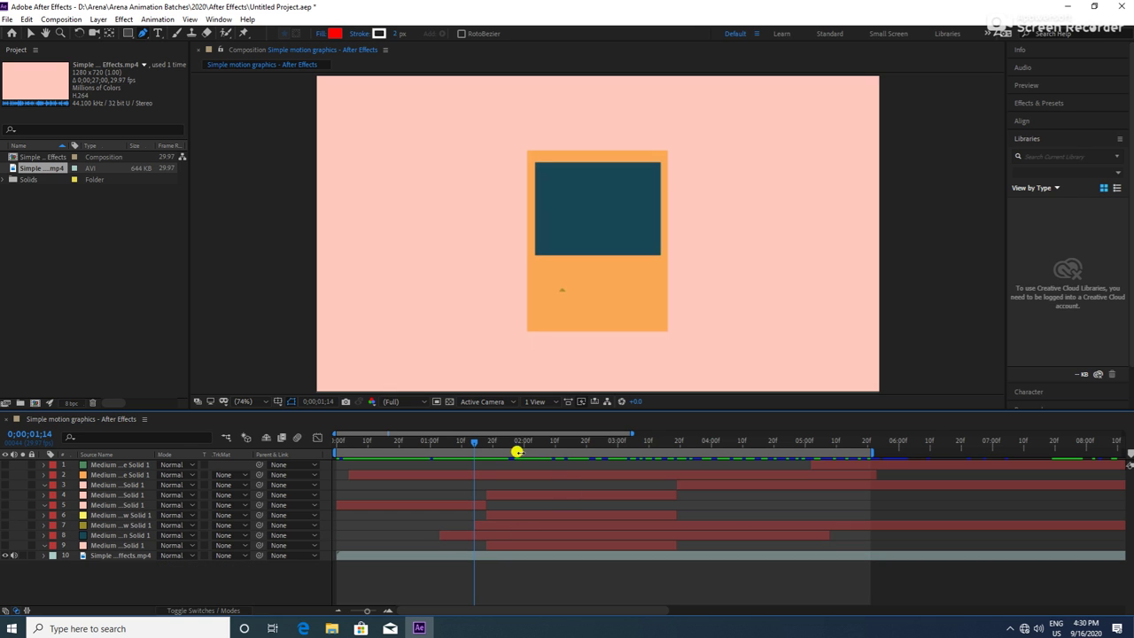
Split the olive solid at 0;00;03;25 and delete the part after it
click(484, 442)
mouse_move(484, 442)
mouse_down()
mouse_move(665, 443)
mouse_move(480, 456)
mouse_move(692, 450)
mouse_up()
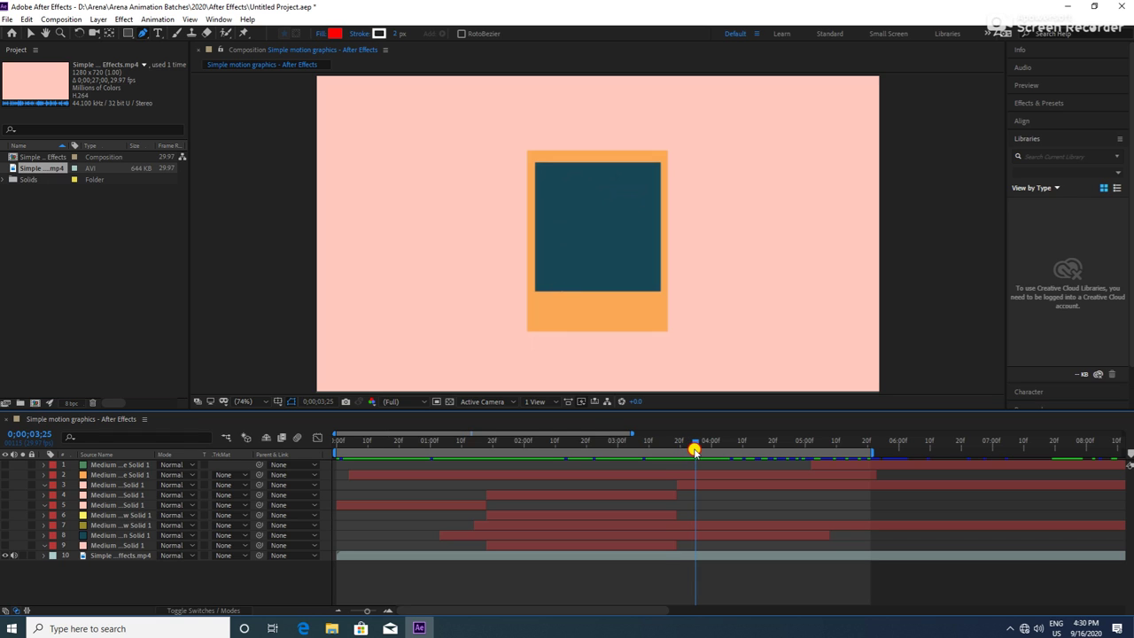
drag(693, 449, 697, 452)
click(680, 525)
key(ctrl+shift+d)
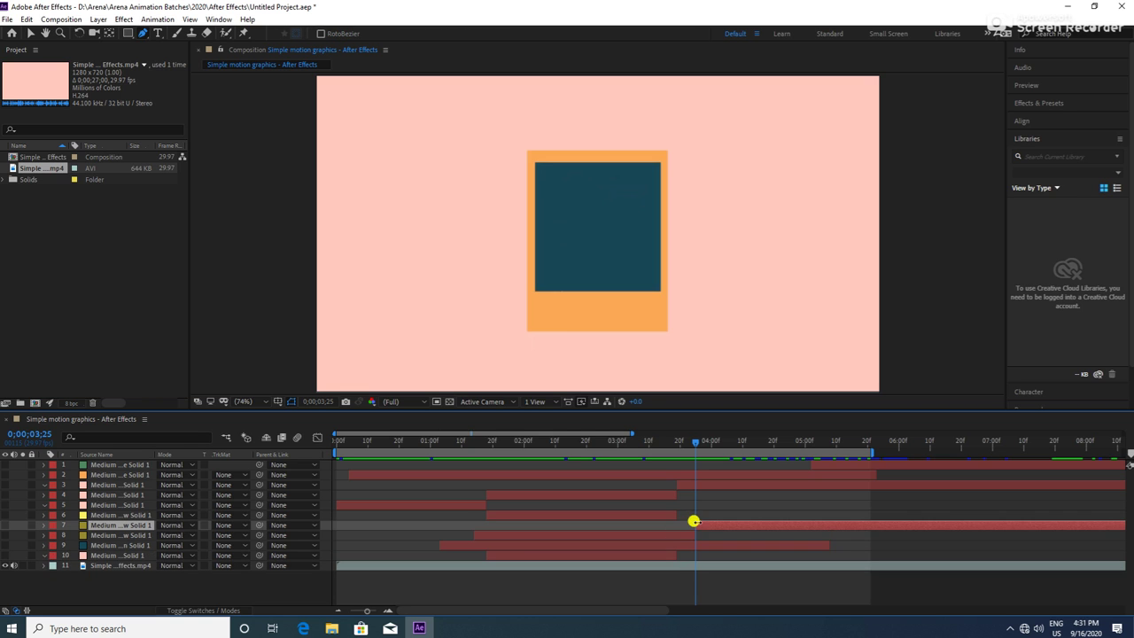
key(Delete)
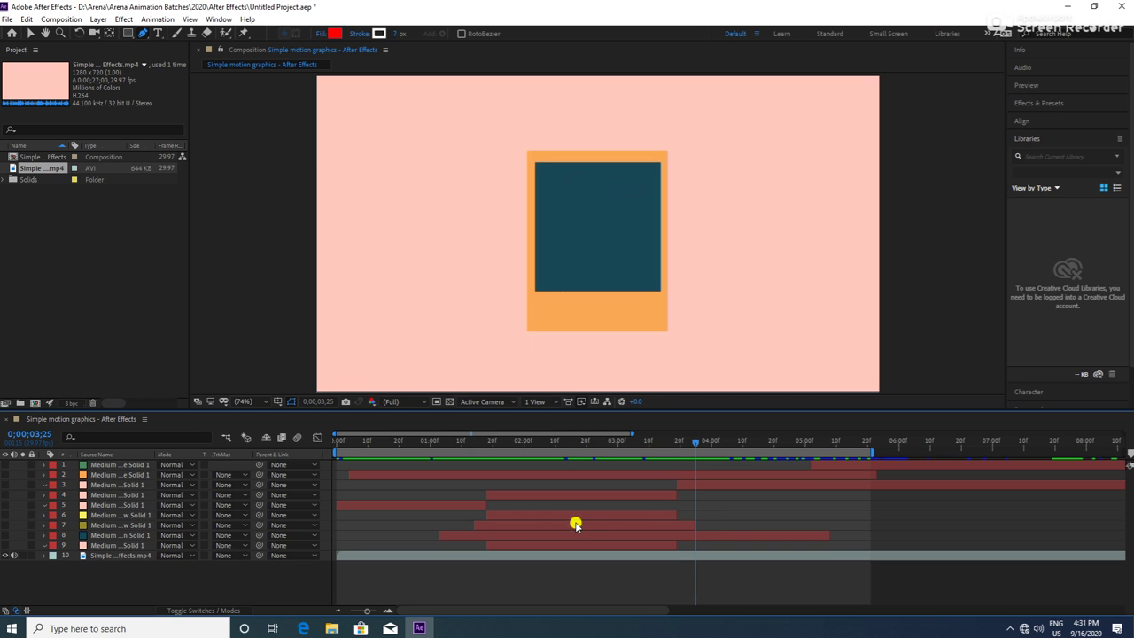
mouse_move(545, 443)
mouse_down()
mouse_move(553, 450)
mouse_move(515, 448)
mouse_up()
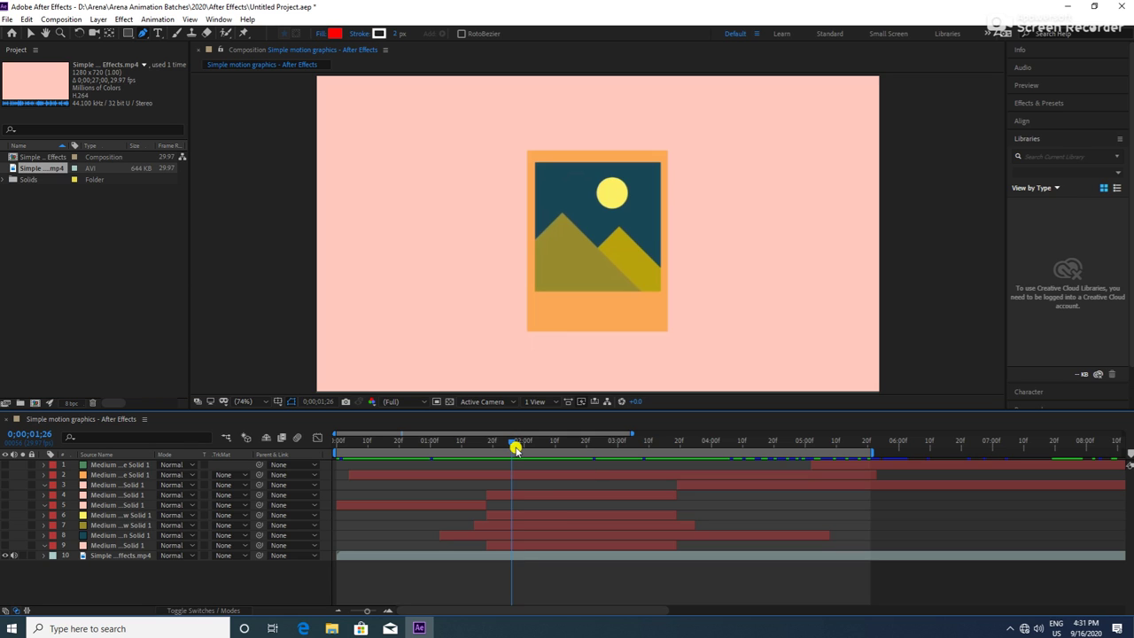
Settle the current time on 0;00;01;28, where the sun and mountains show
drag(515, 449, 514, 448)
drag(515, 449, 518, 448)
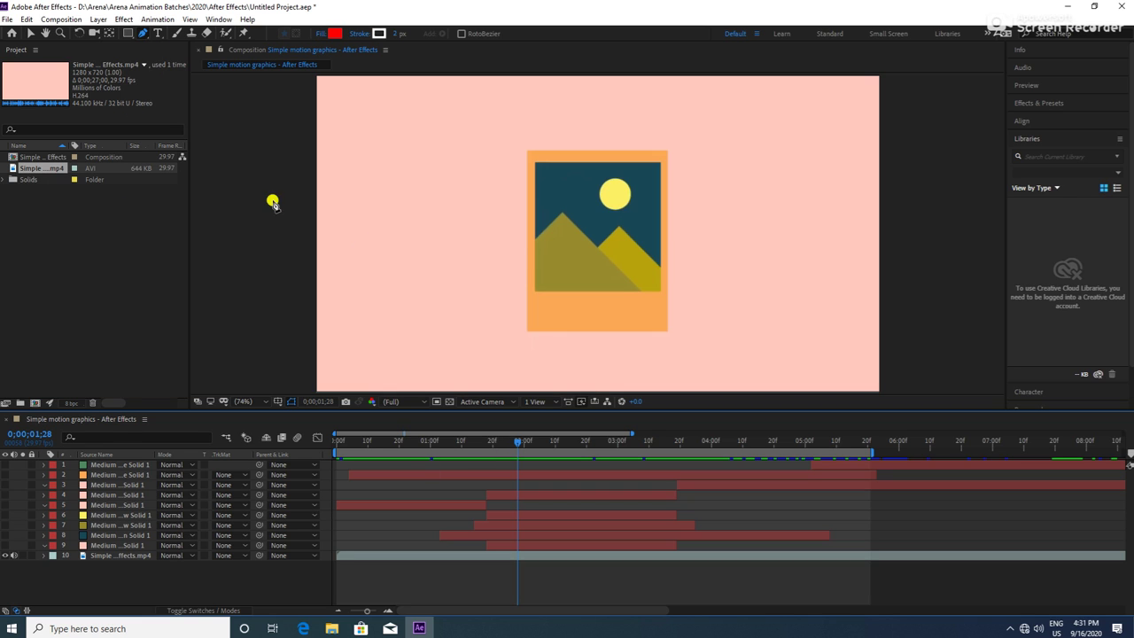
click(531, 244)
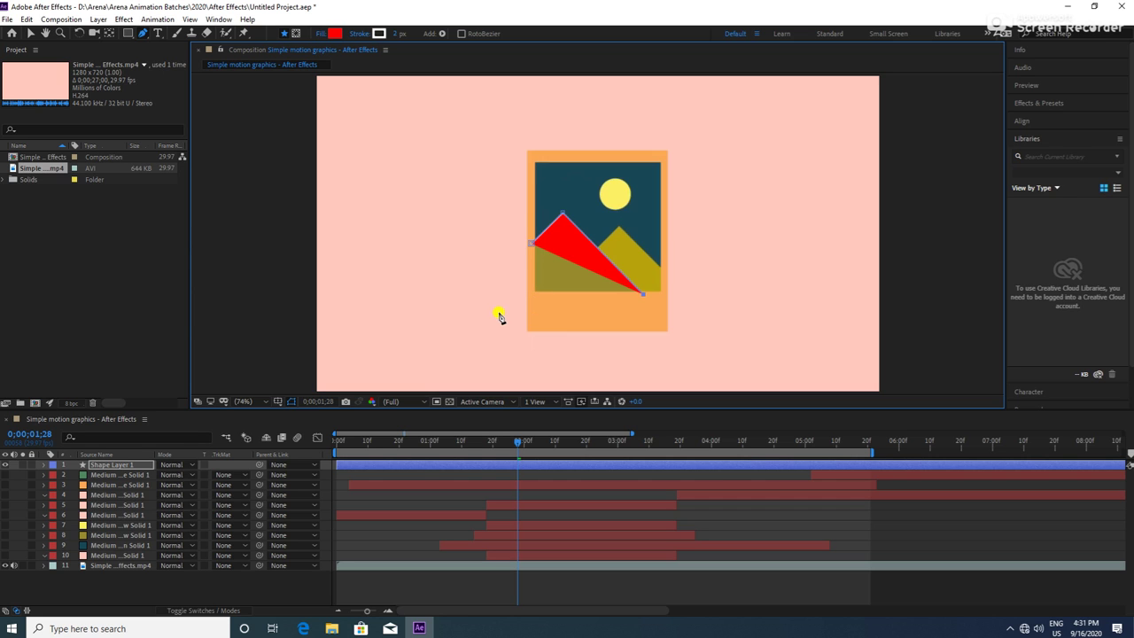
Delete the stray red Shape Layer 1 and select the olive solid layer
click(120, 464)
key(Delete)
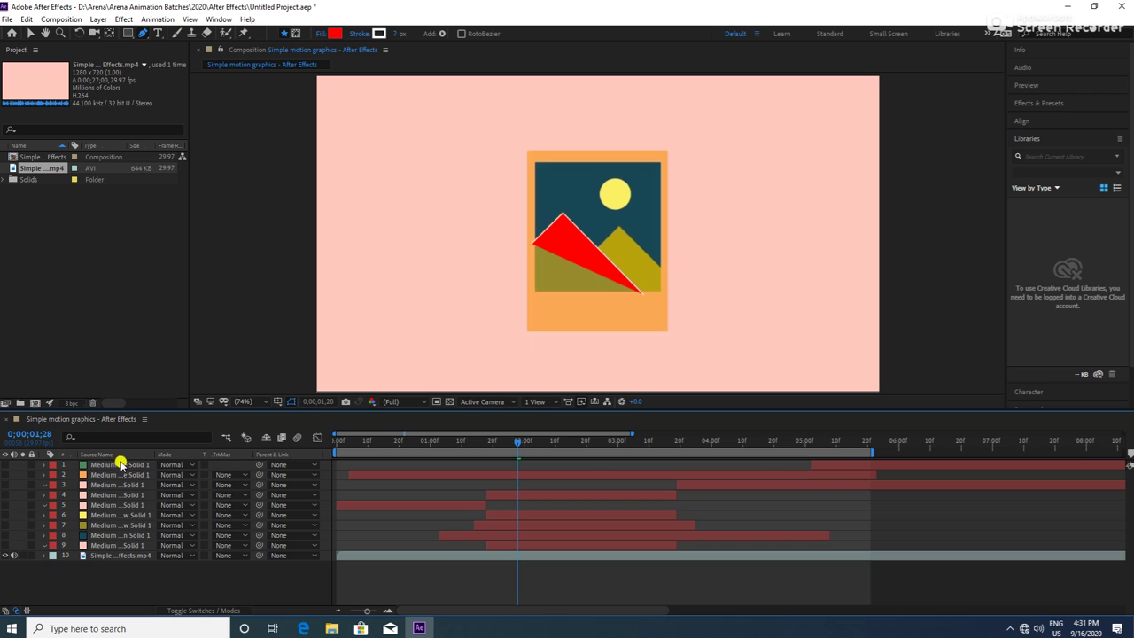
click(113, 525)
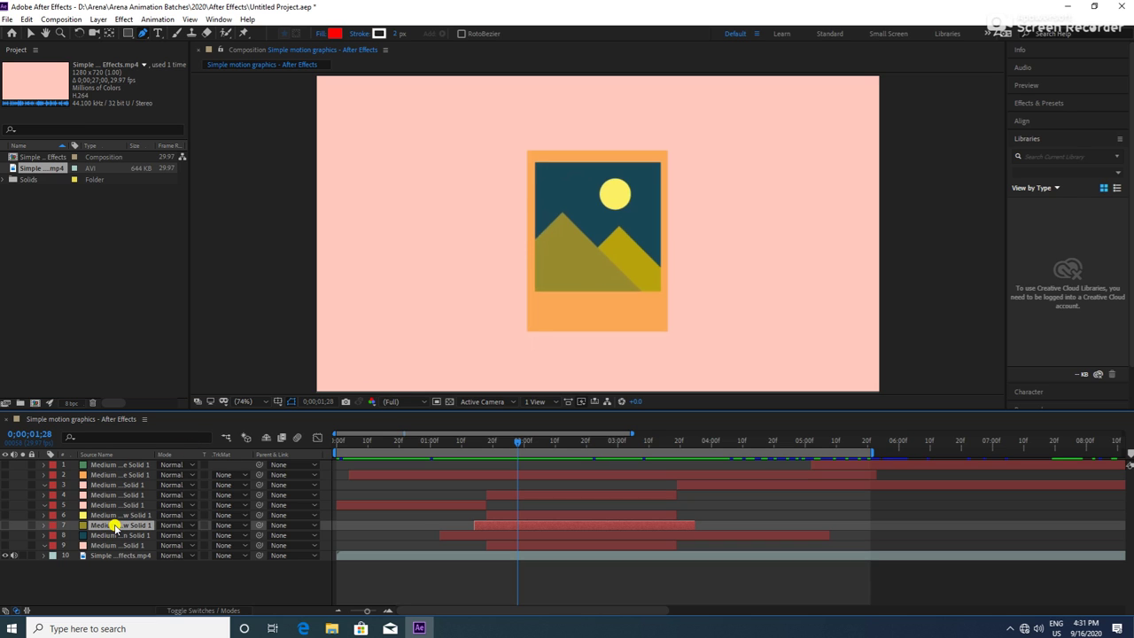
Draw a closed pen mask on the olive solid around the left mountain's corners
click(529, 245)
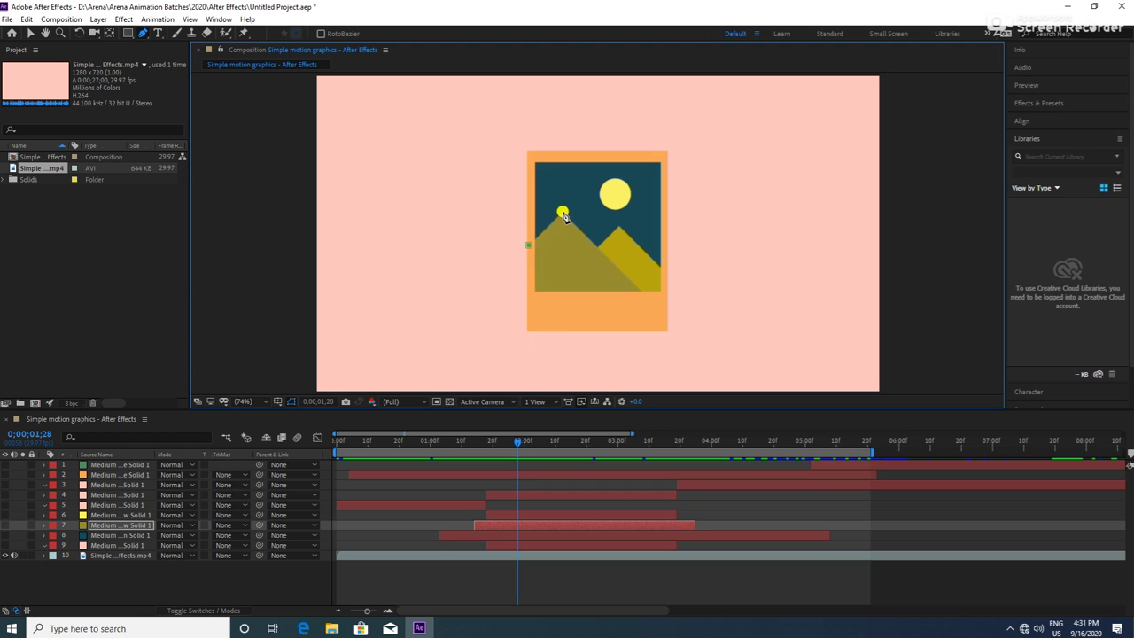
click(643, 296)
click(531, 301)
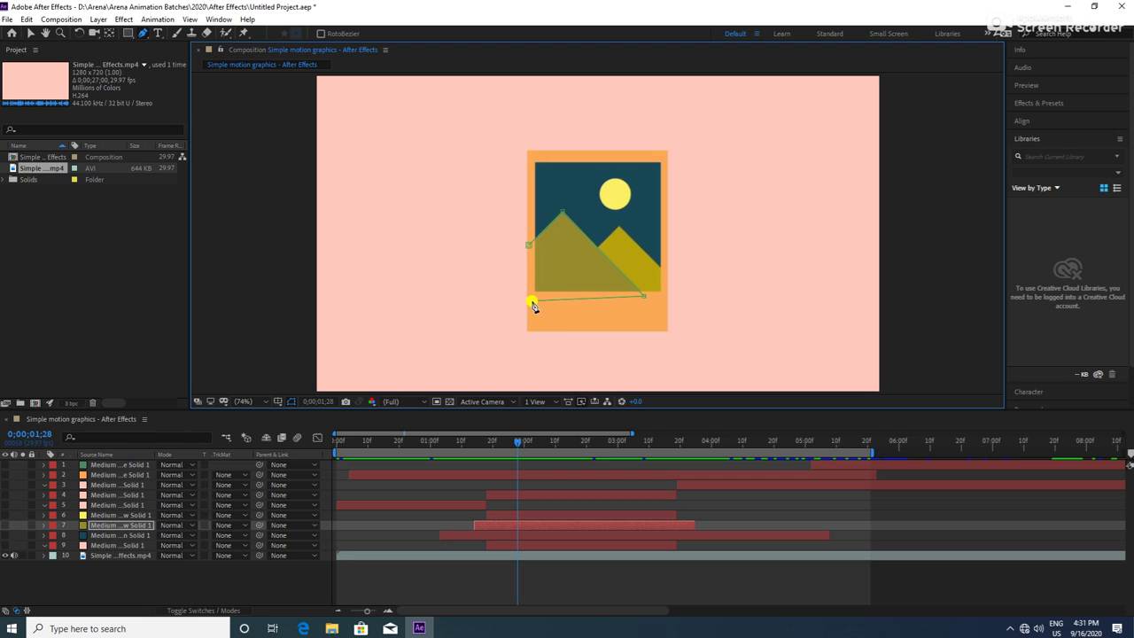
click(529, 245)
Adjust the mask points onto the mountain's bottom-right corner, peak and left edge
key(v)
mouse_move(644, 297)
mouse_down()
mouse_move(623, 282)
mouse_move(644, 297)
mouse_up()
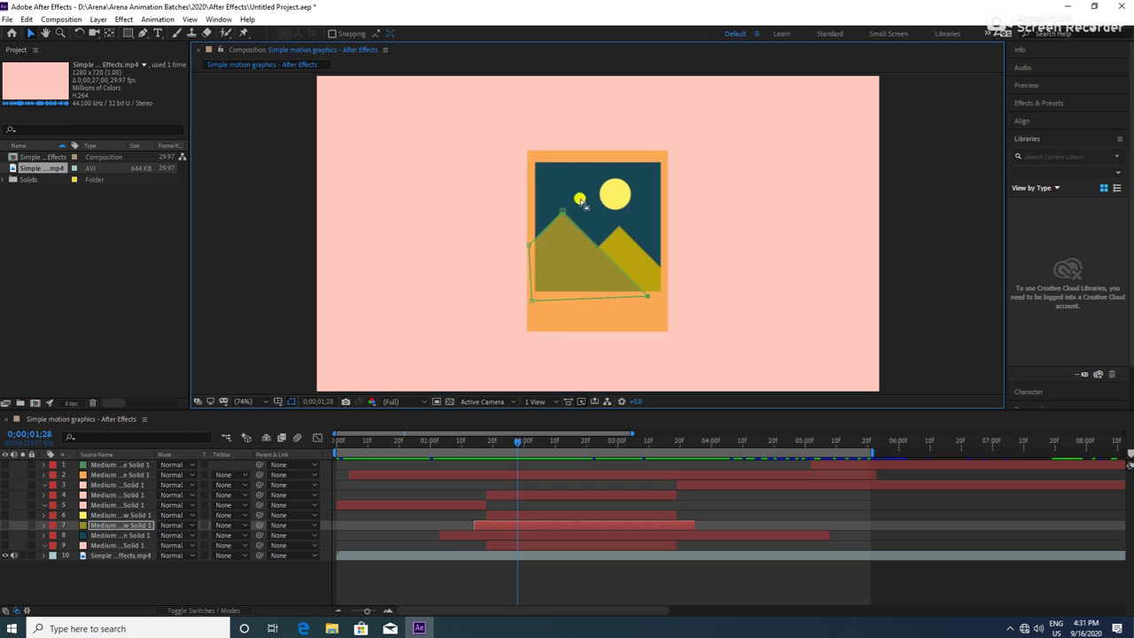
drag(560, 215, 560, 212)
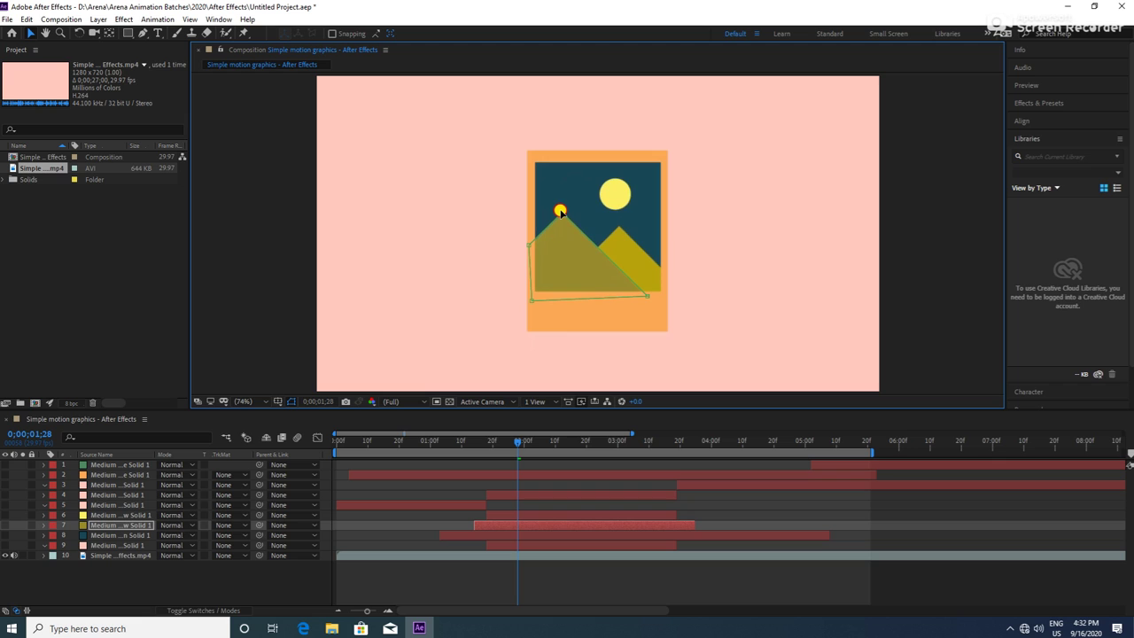
drag(529, 247, 530, 245)
mouse_move(551, 316)
mouse_down()
mouse_move(516, 286)
mouse_move(530, 296)
mouse_up()
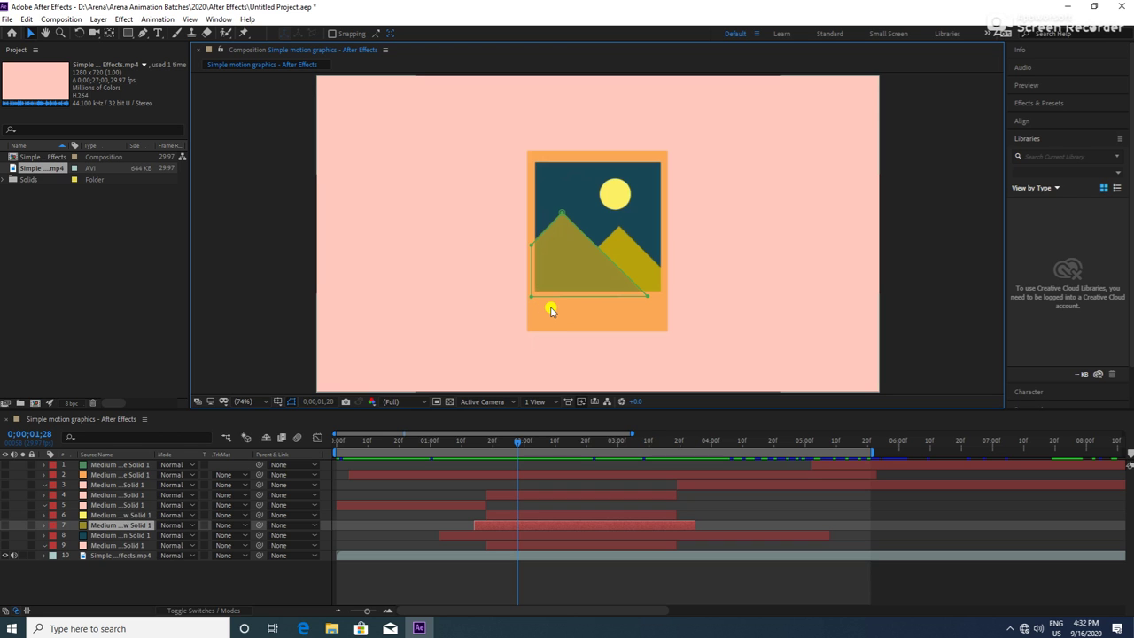
click(44, 525)
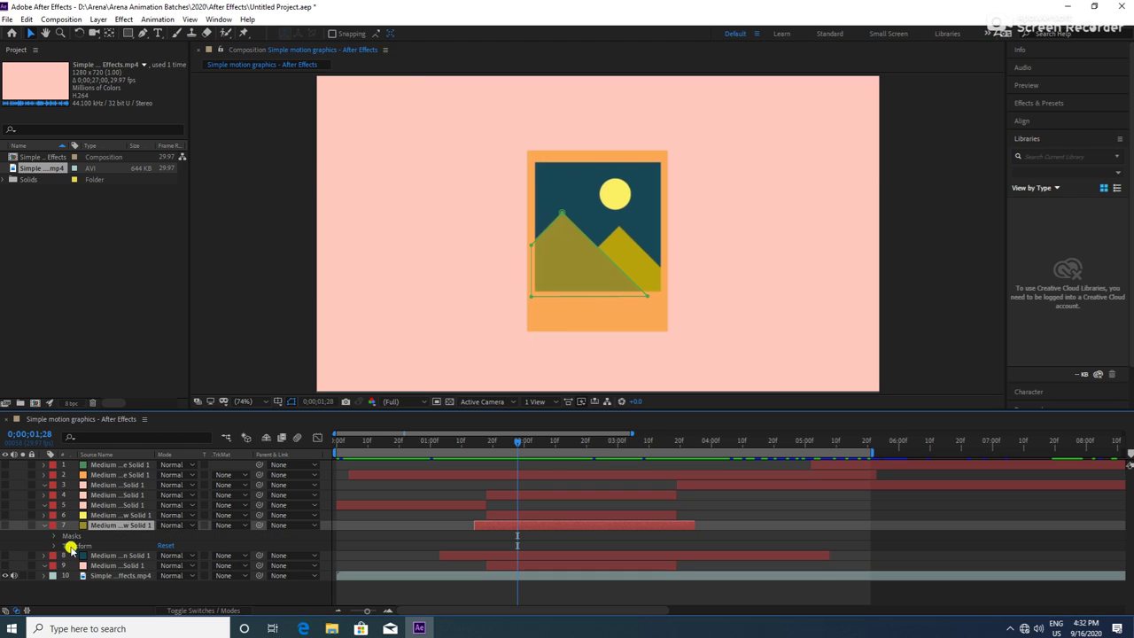
Twirl open the olive solid's Masks and Mask 1 path settings, and make the layer visible again
click(54, 536)
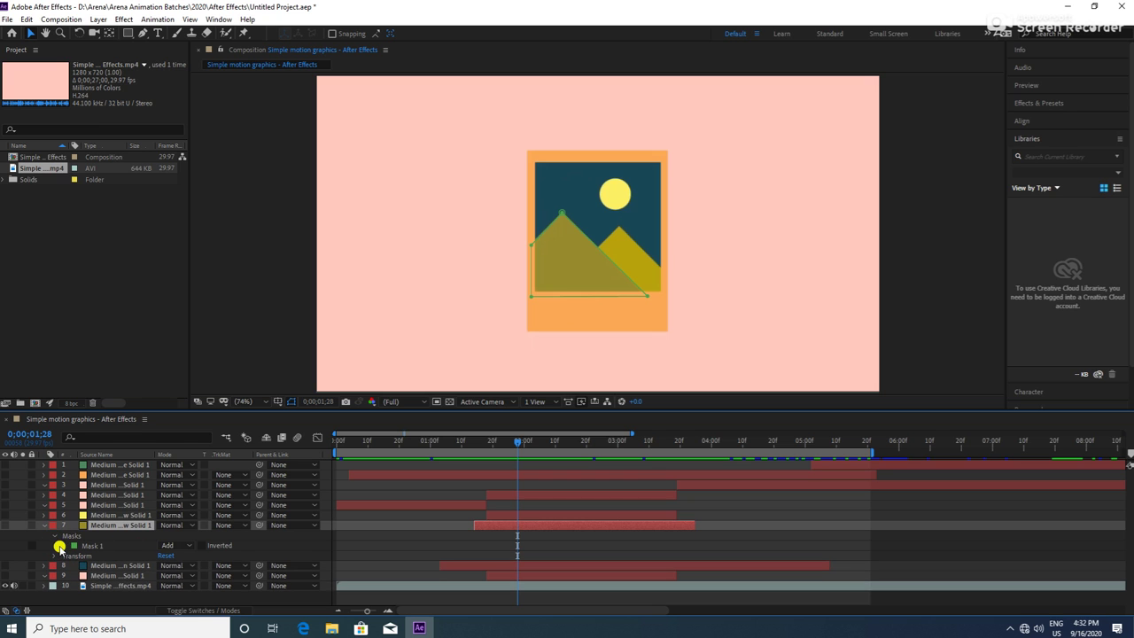
click(60, 546)
scroll(78, 536, down, 1)
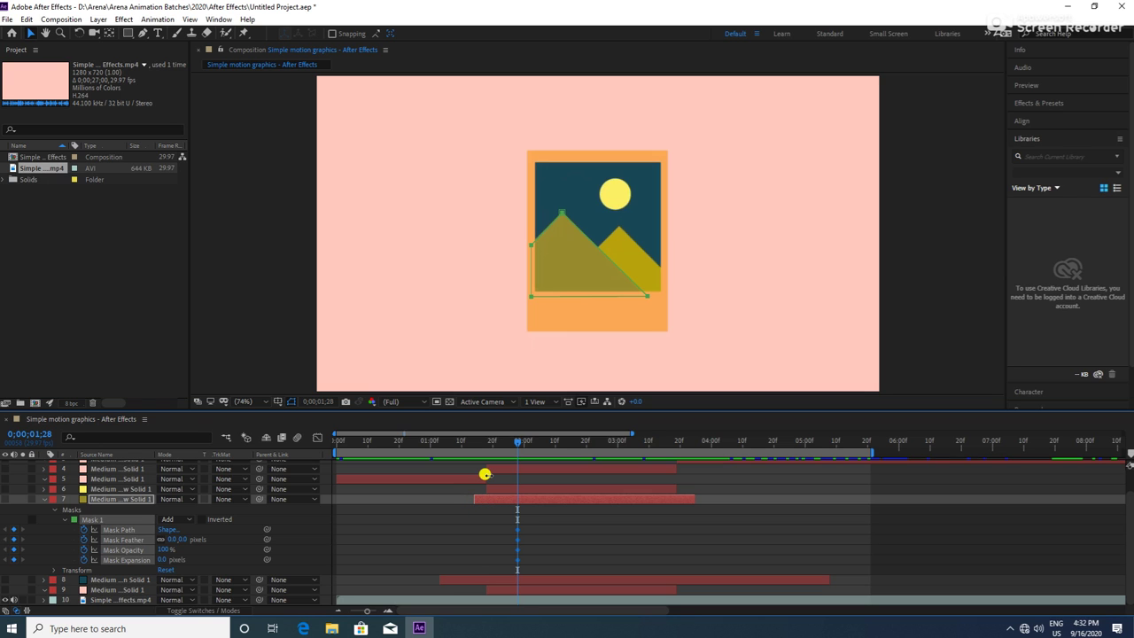
click(3, 504)
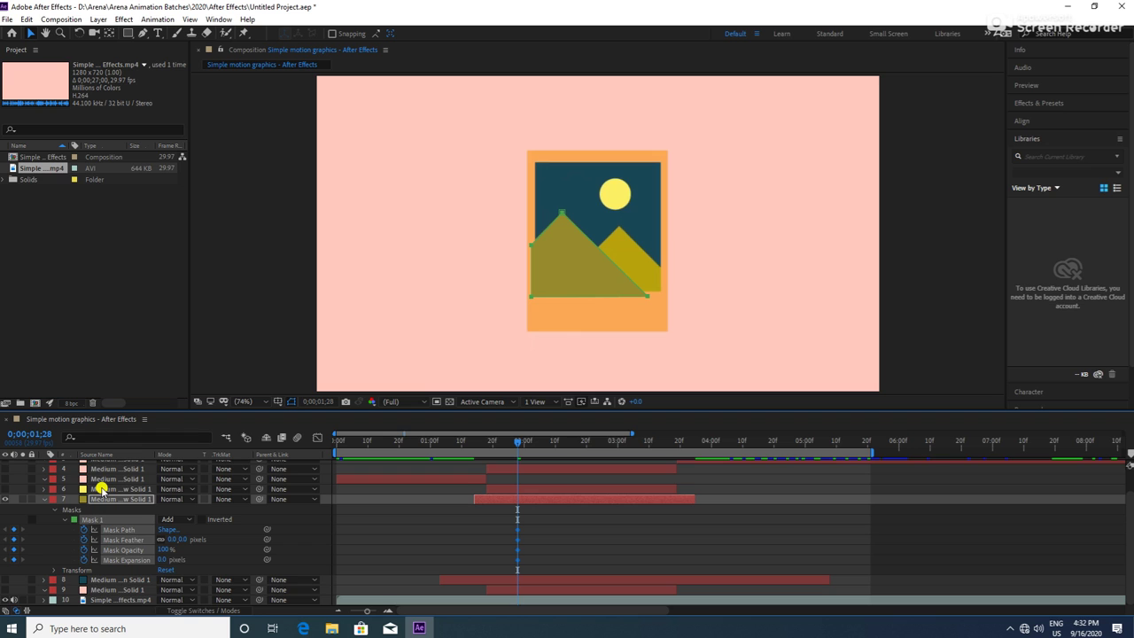
scroll(98, 545, up, 1)
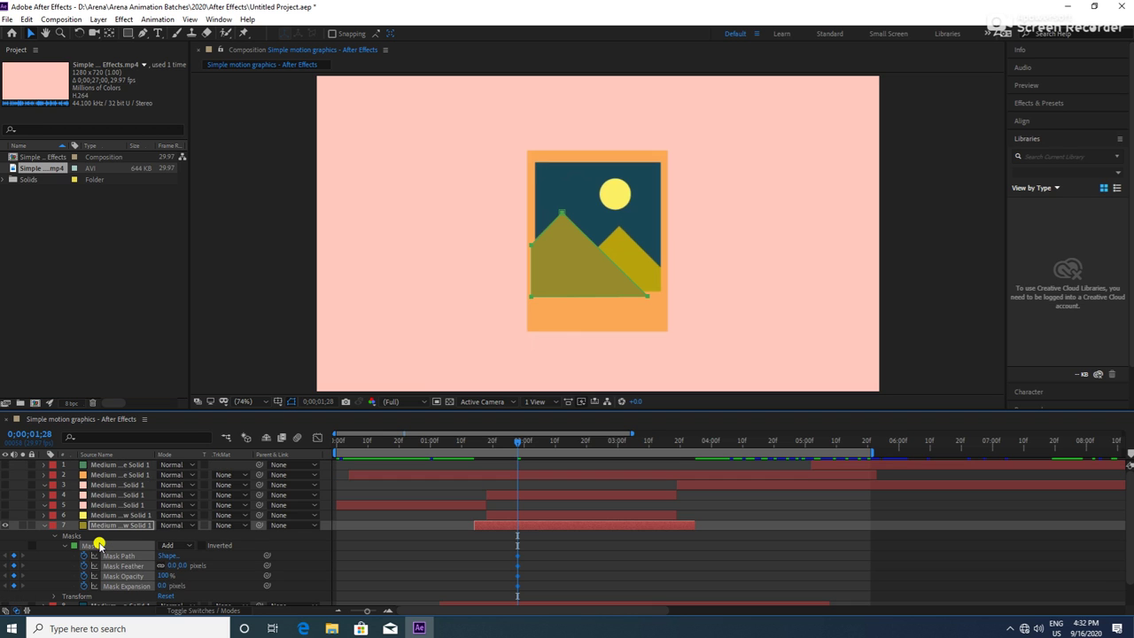
scroll(98, 545, down, 1)
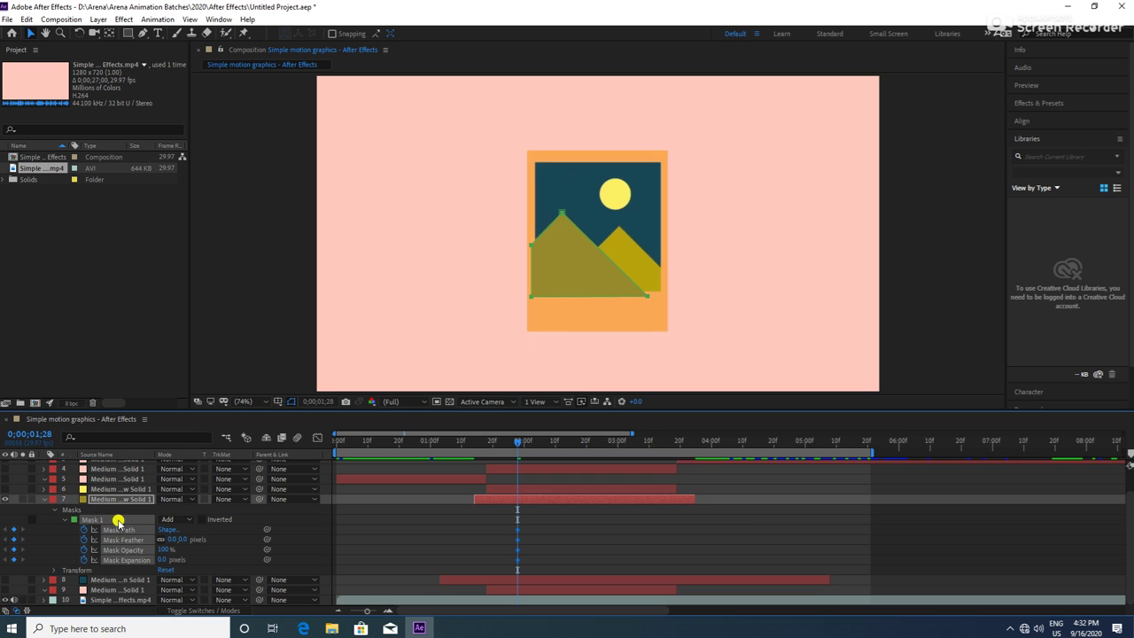
click(131, 34)
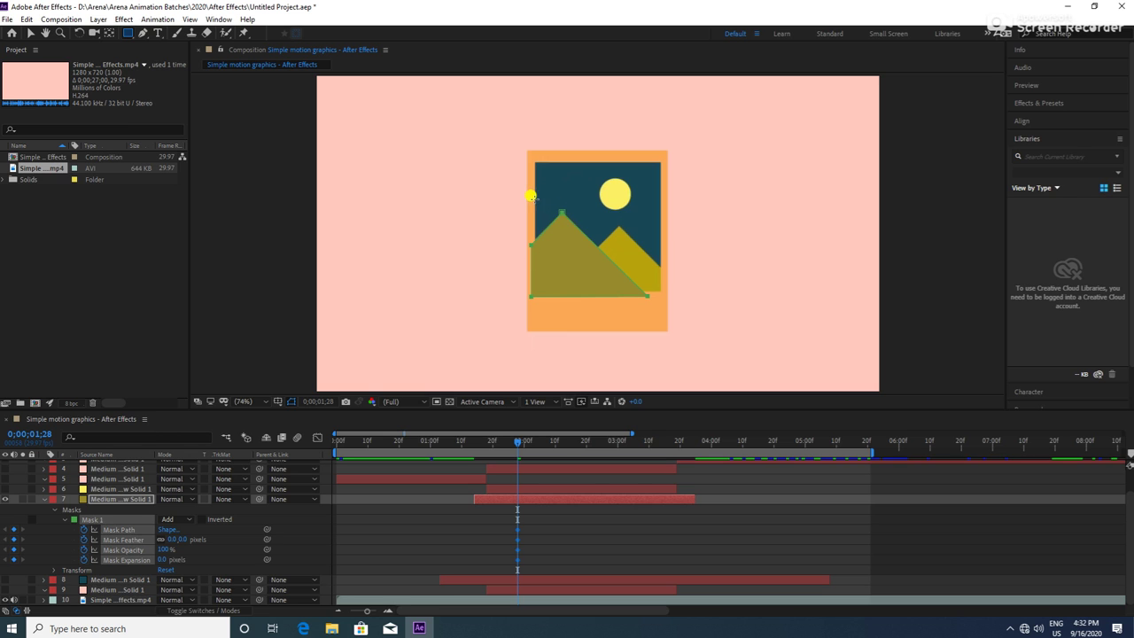
Draw a rectangular Mask 2 over the picture, trying Inverted and Subtract before returning it to Add
drag(530, 196, 653, 289)
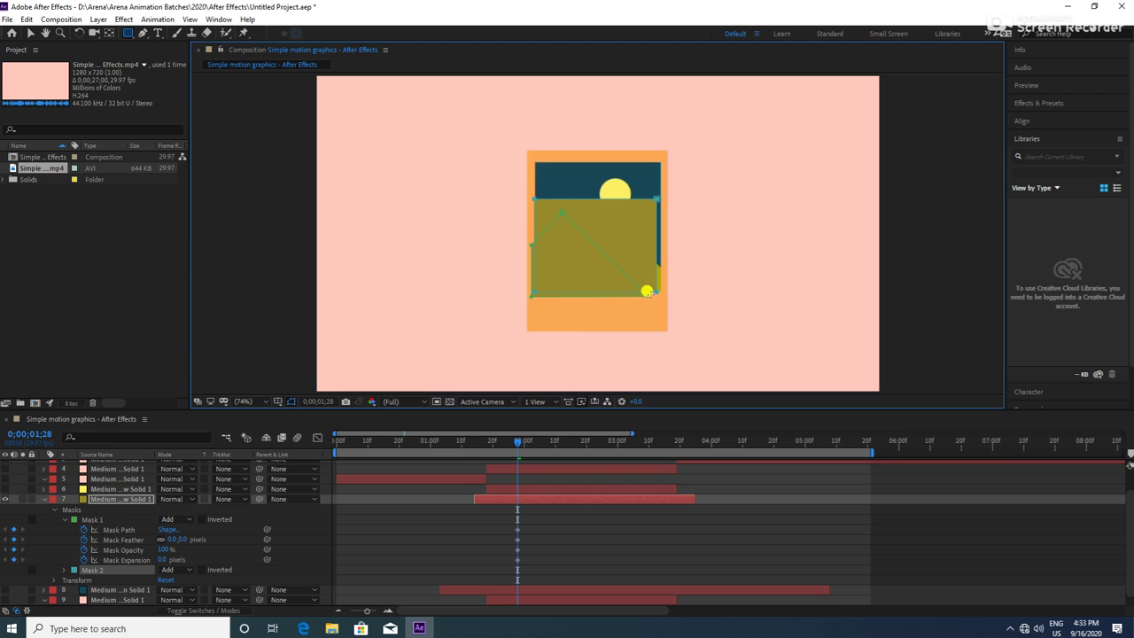
click(204, 570)
click(204, 569)
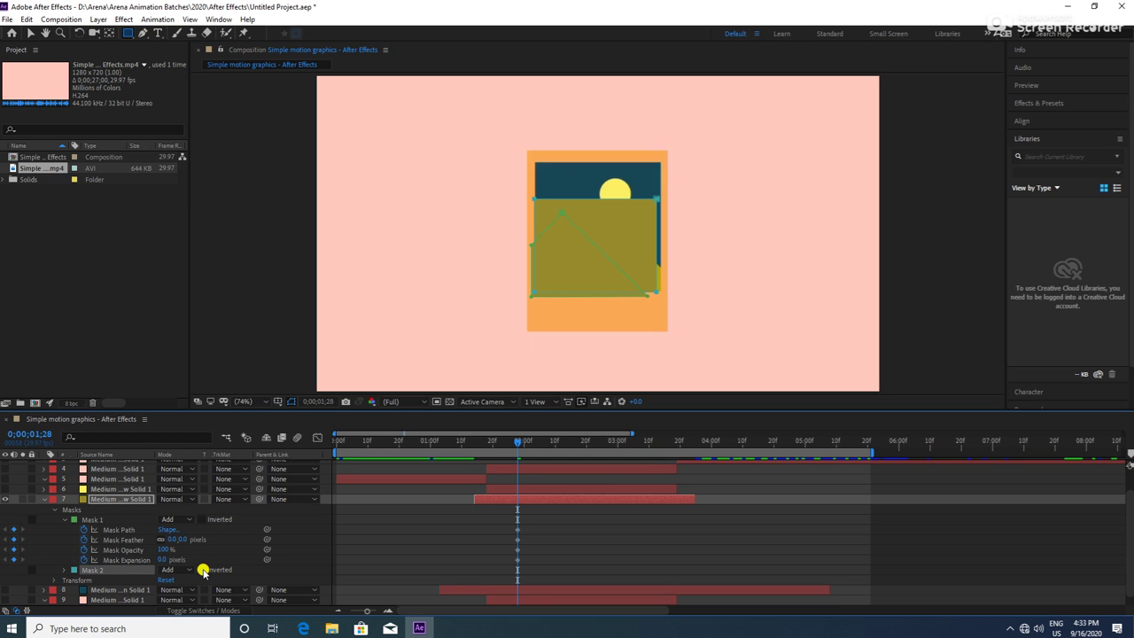
click(168, 572)
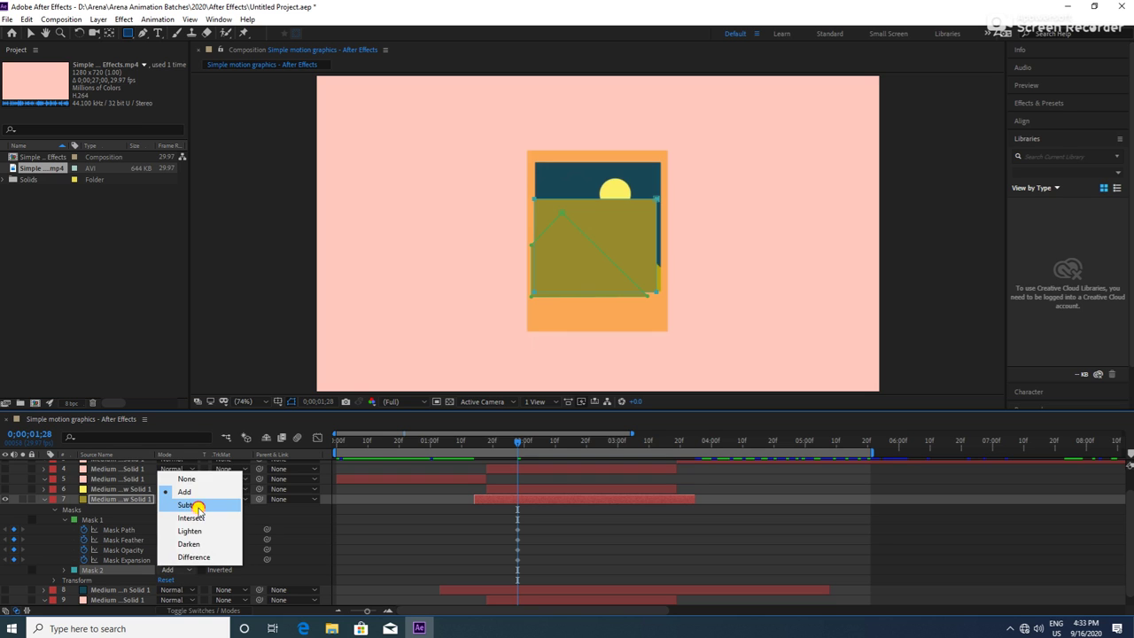
click(196, 505)
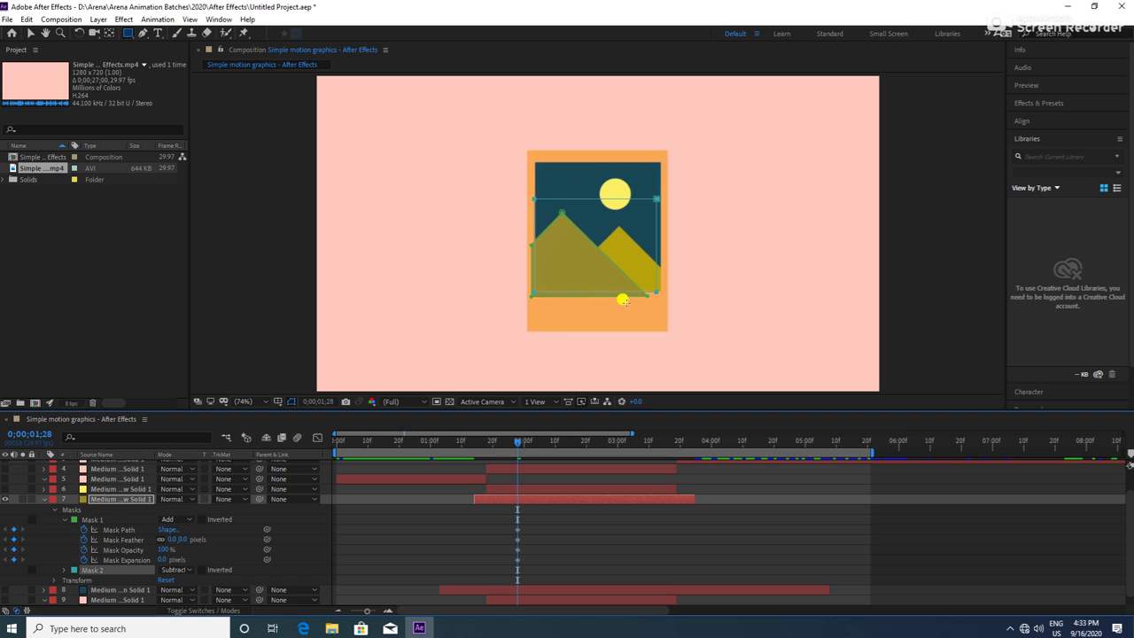
click(181, 570)
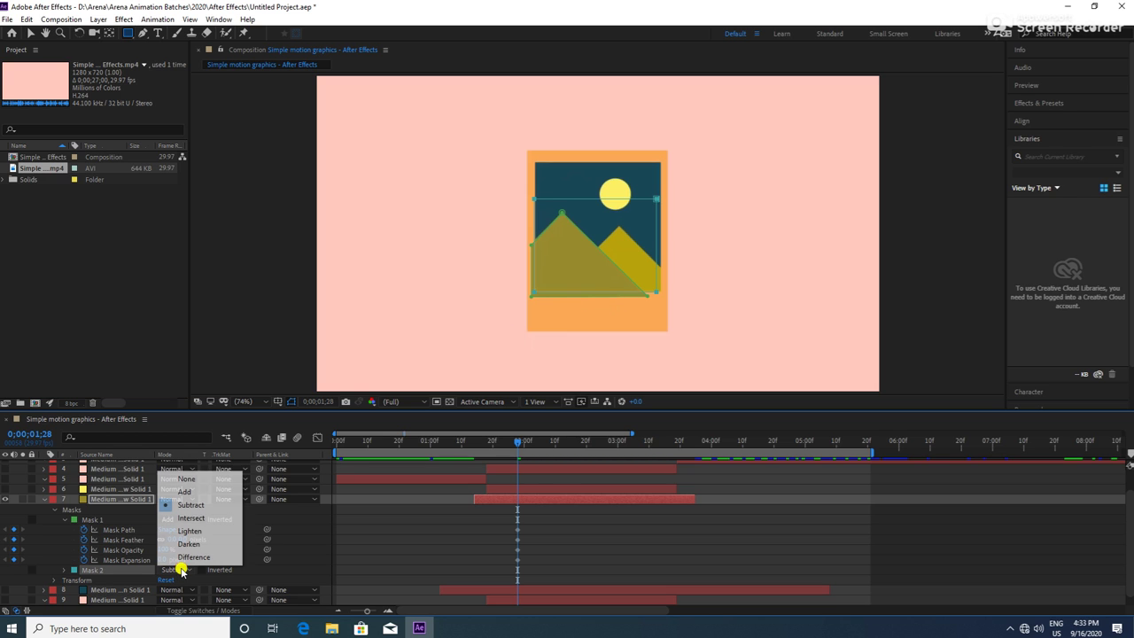
click(190, 489)
Try Subtract and Inverted on the triangle mask, then scrub Mask 2 opacity to 0% and back to 100%
click(186, 514)
click(186, 519)
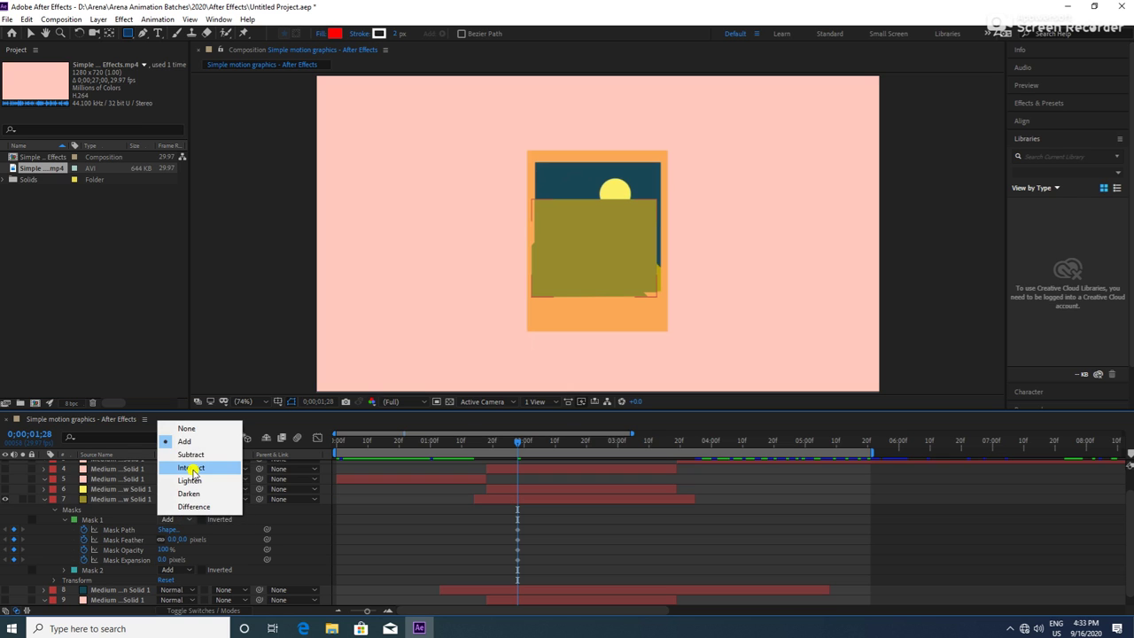
click(197, 462)
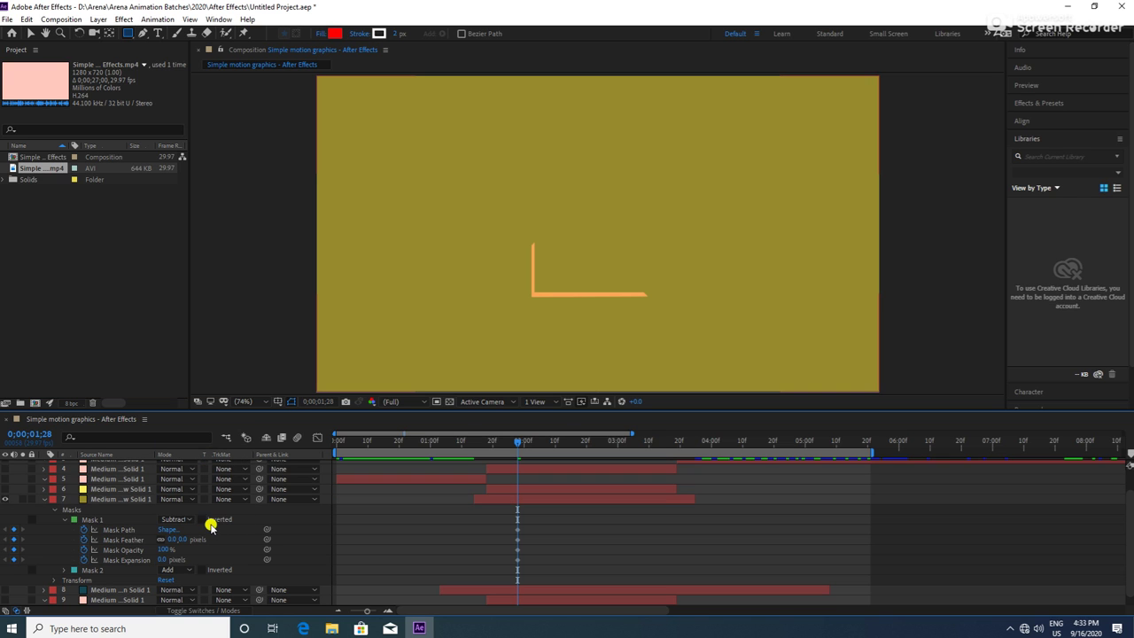
click(203, 520)
click(64, 570)
scroll(64, 567, down, 2)
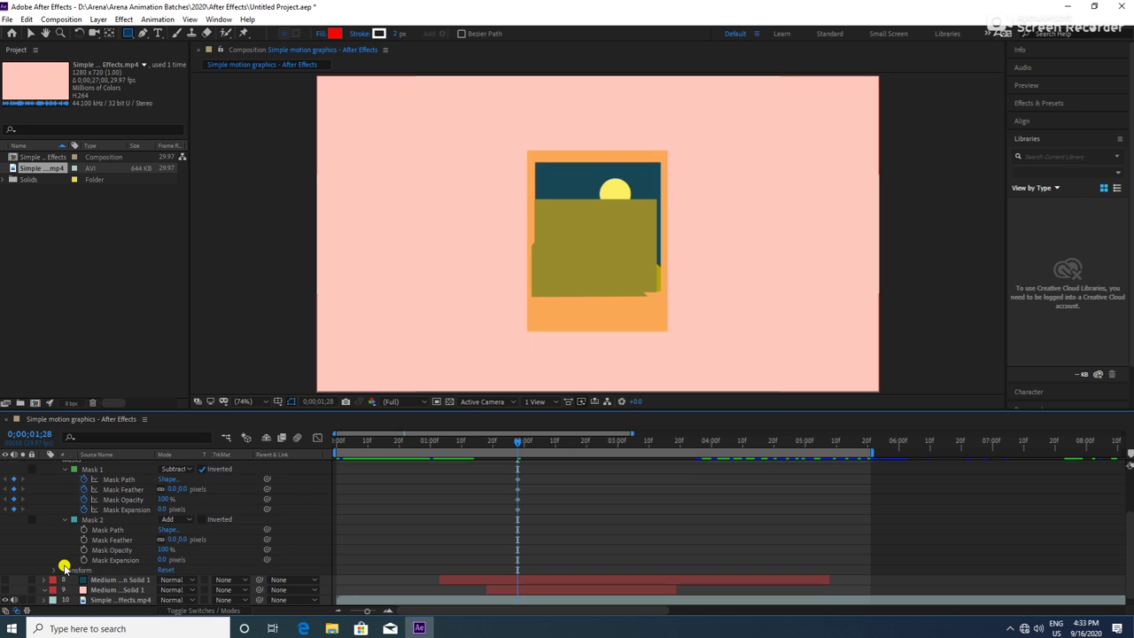
drag(162, 550, 82, 551)
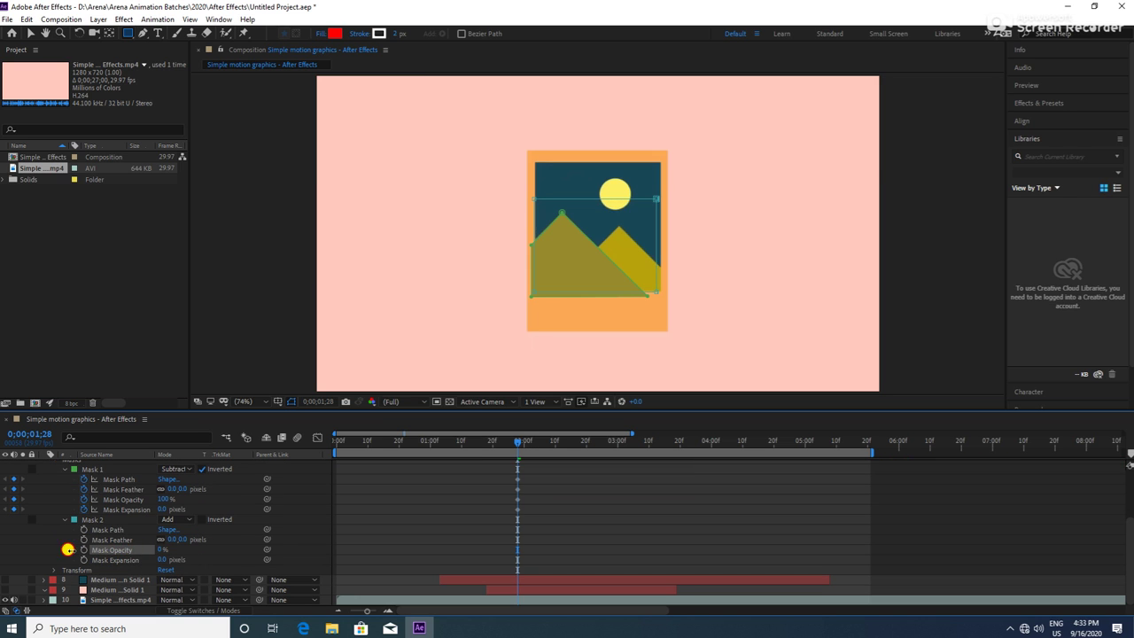
drag(1, 550, 491, 352)
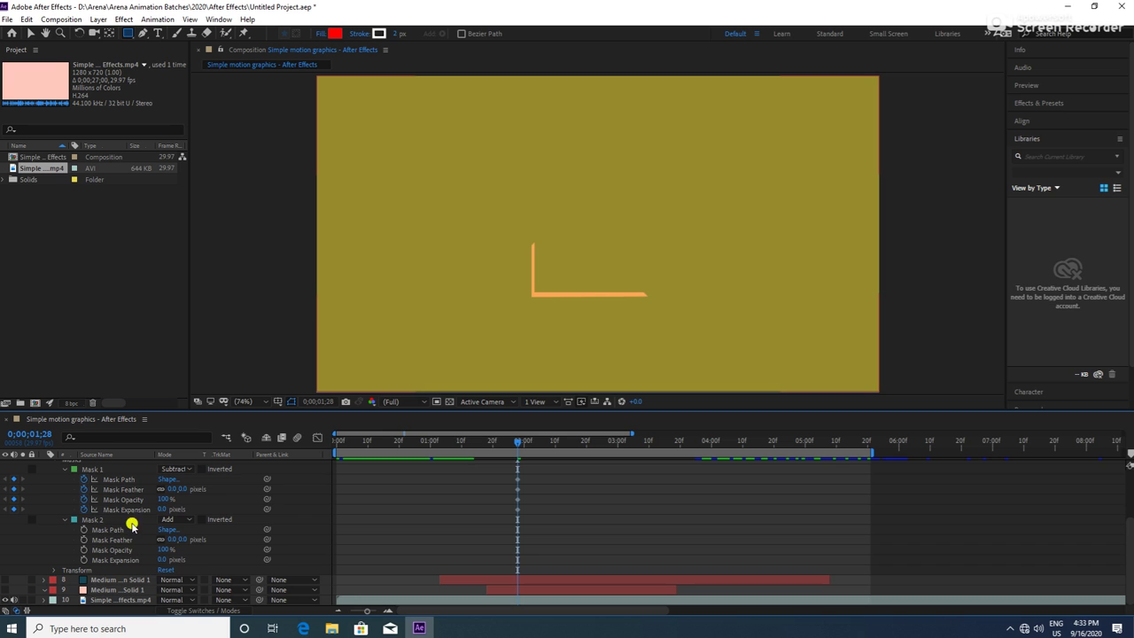
click(92, 520)
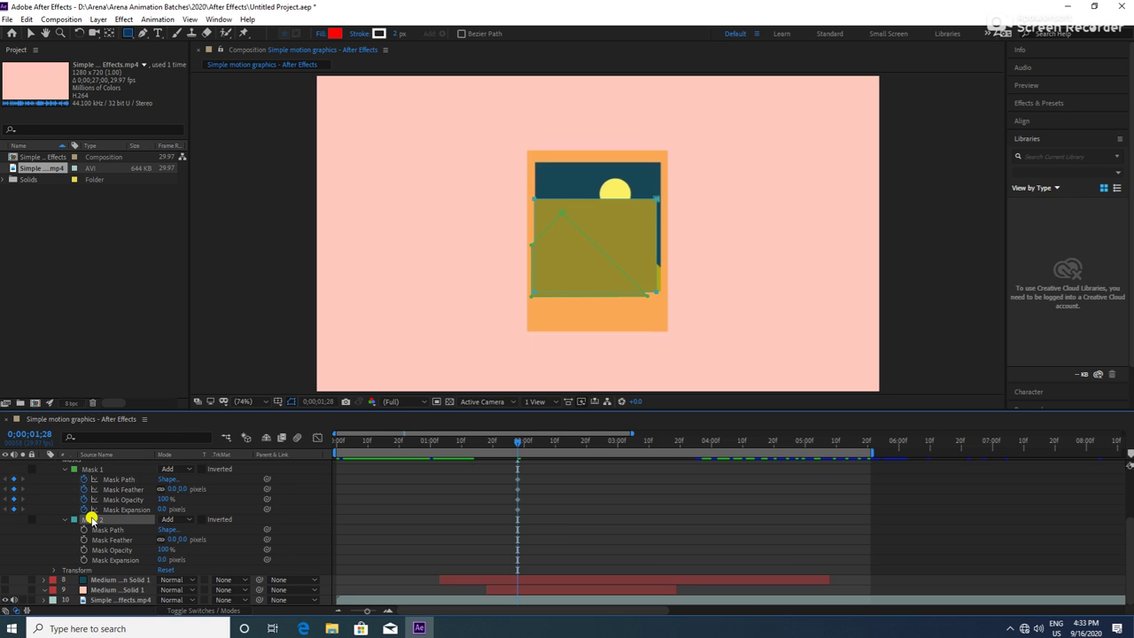
Delete Mask 2, view the composition at 100%, and reveal the orange frame layer's masks
key(Delete)
scroll(61, 507, up, 2)
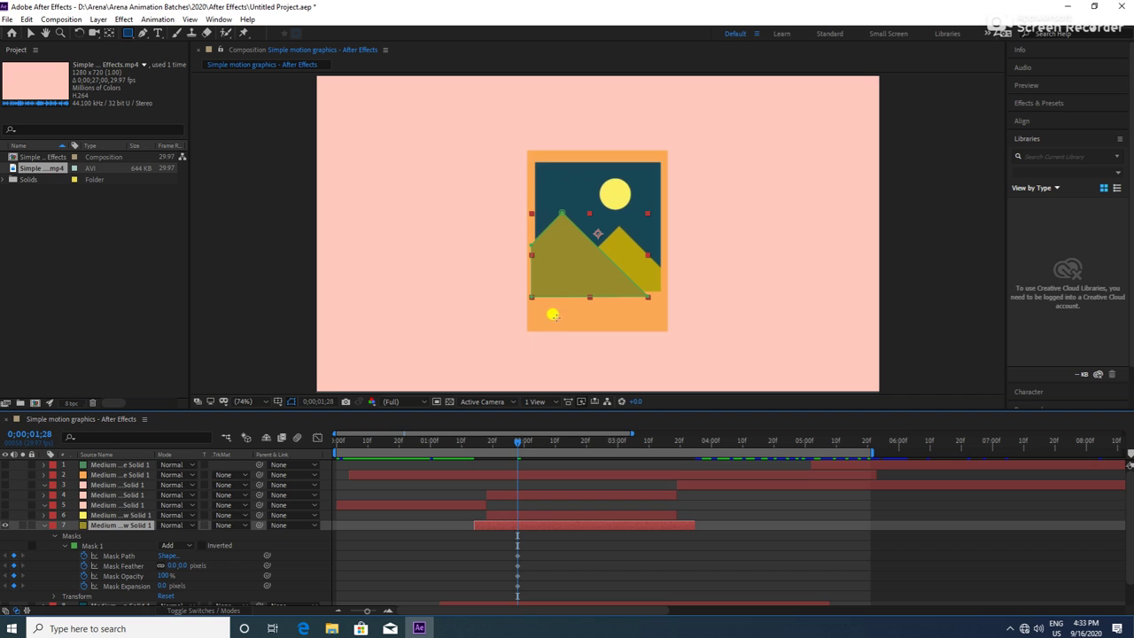
key(period)
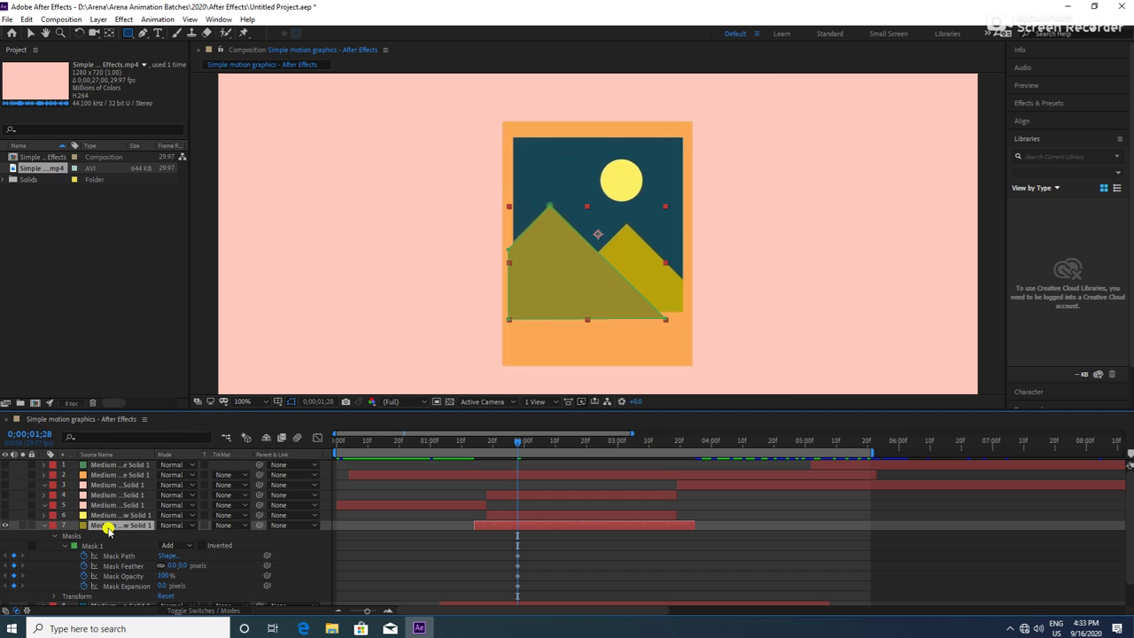
click(108, 475)
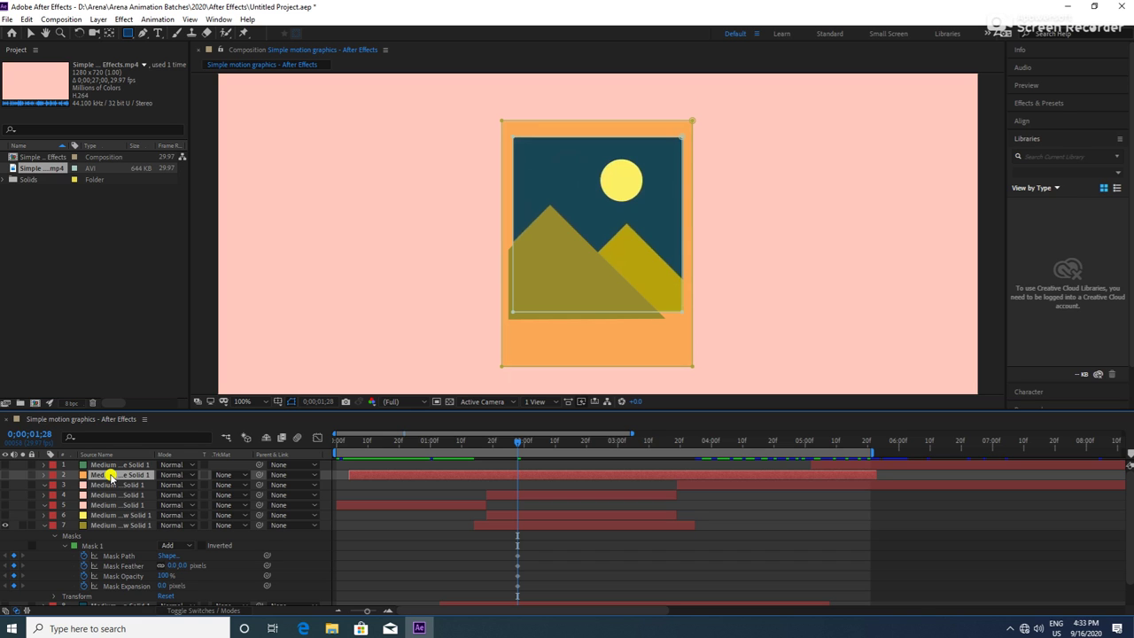
click(45, 475)
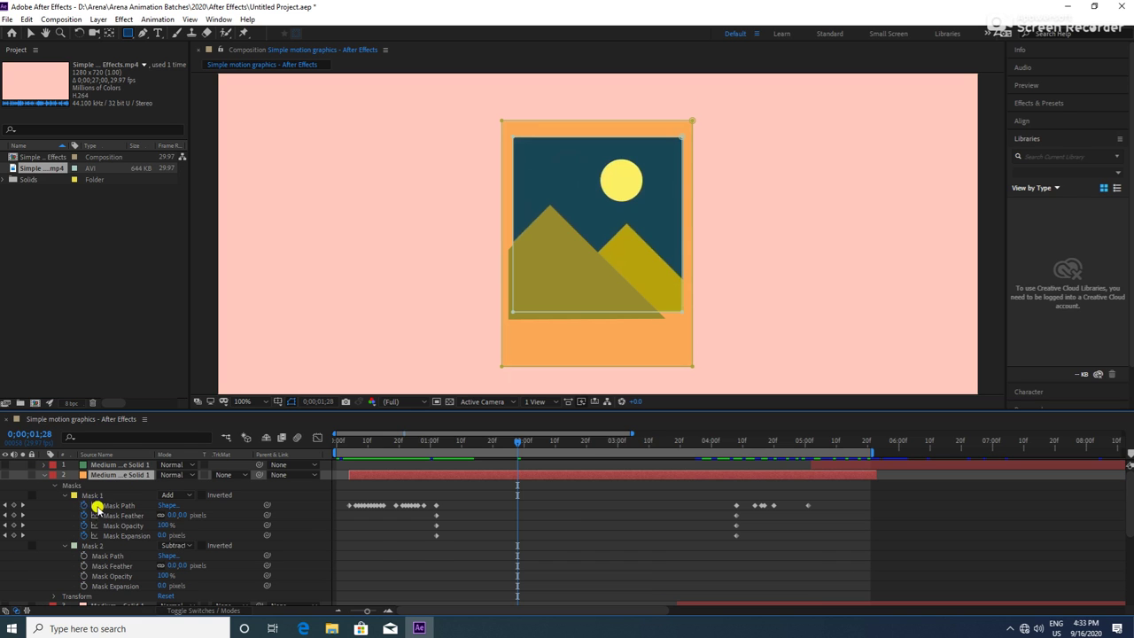
click(118, 546)
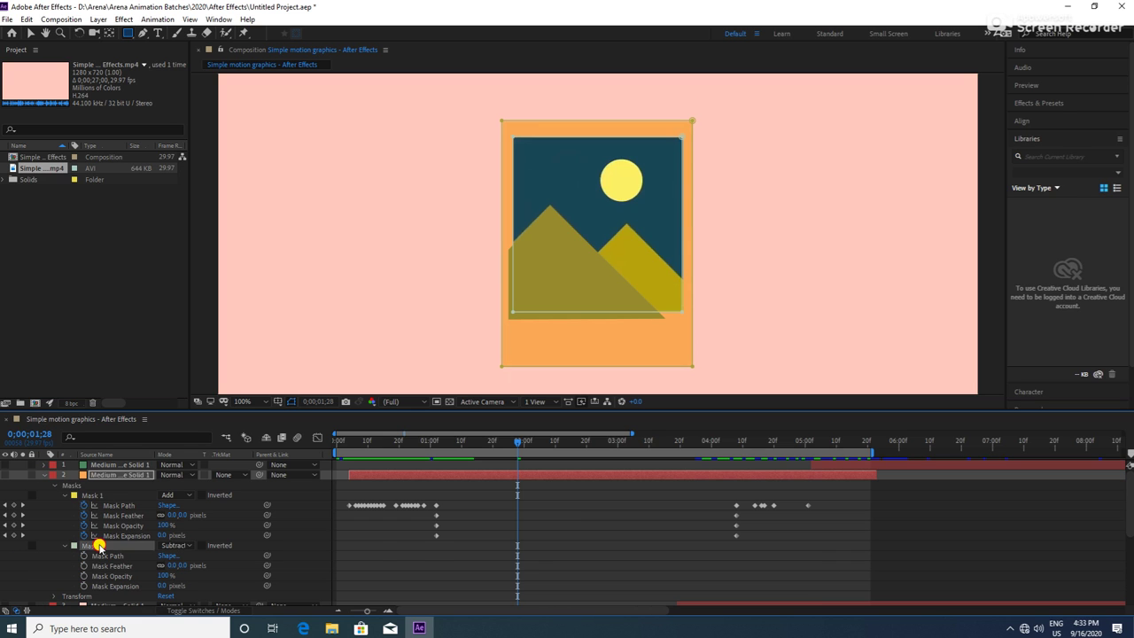
click(188, 547)
click(214, 466)
click(184, 545)
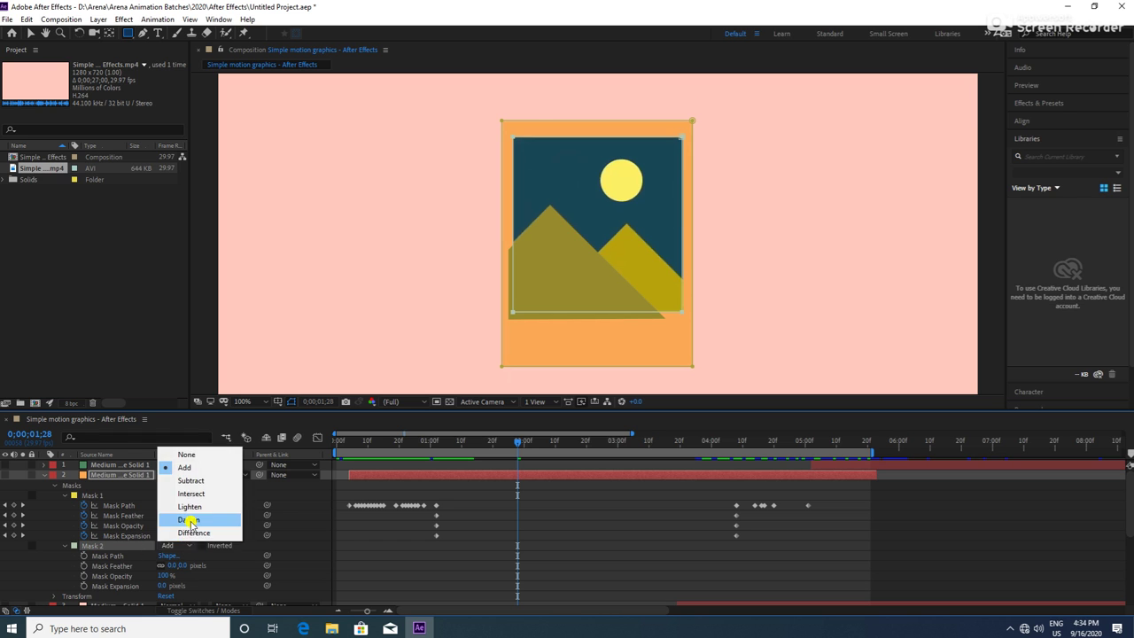
click(223, 477)
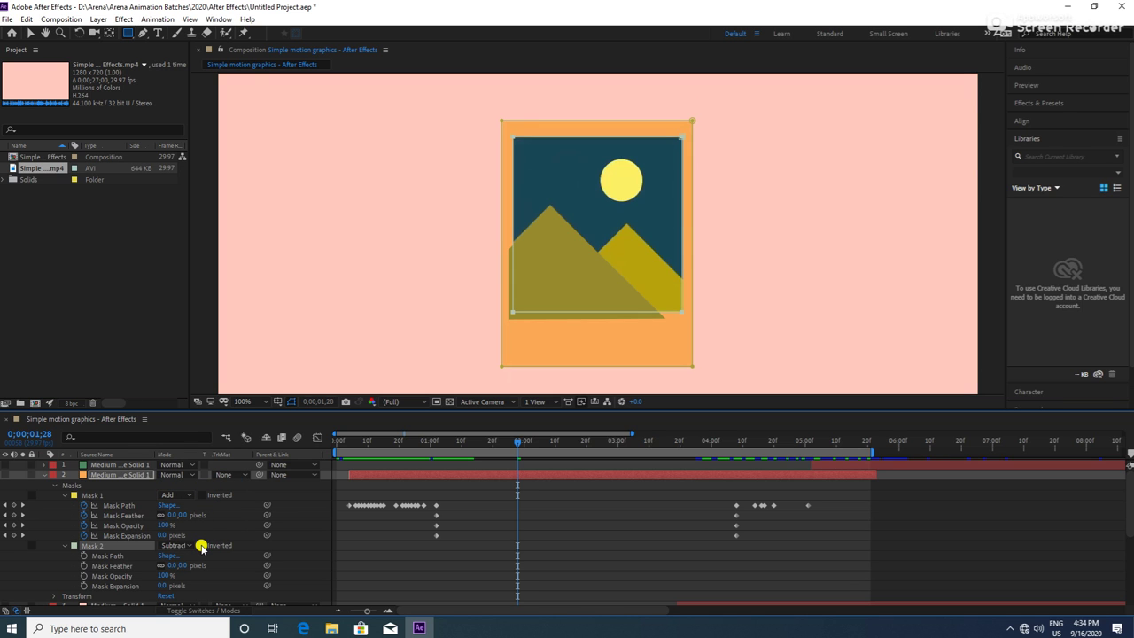
click(191, 545)
click(197, 467)
click(185, 544)
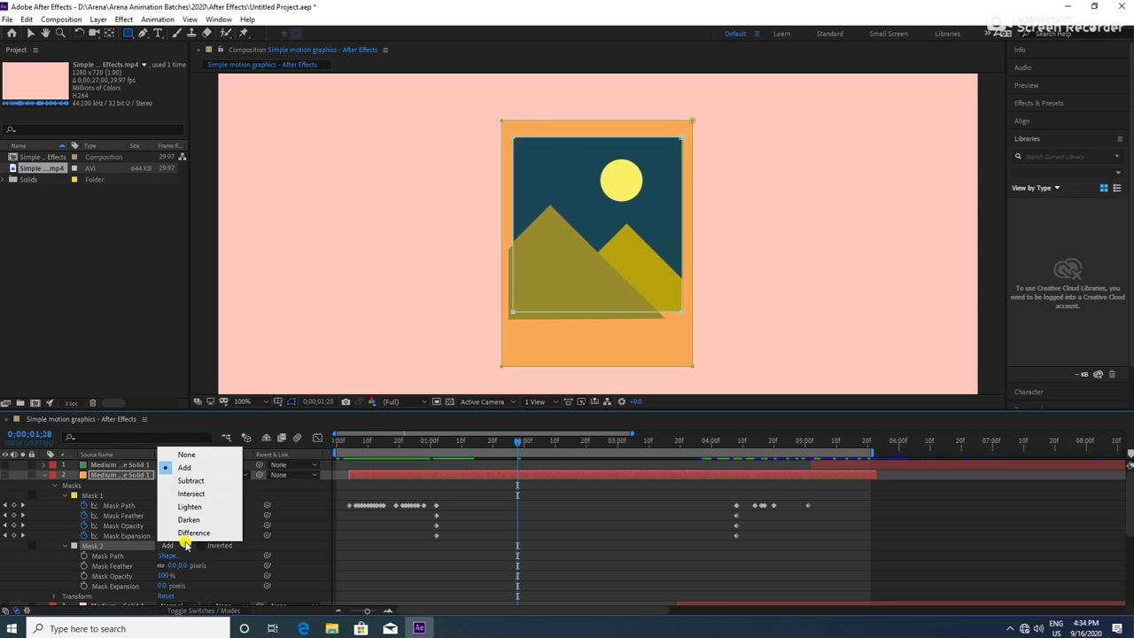
click(201, 470)
scroll(89, 539, down, 5)
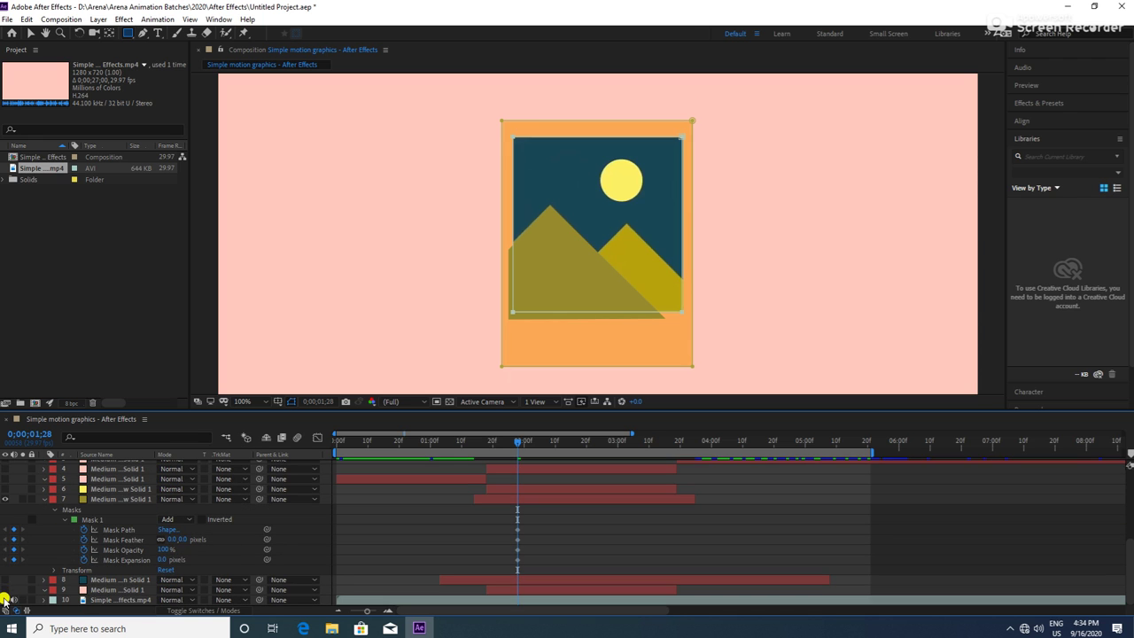
Solo the mountain triangle and switch the frame's Mask 2 to Add, then back to Subtract
click(14, 589)
scroll(177, 539, up, 3)
scroll(193, 535, up, 2)
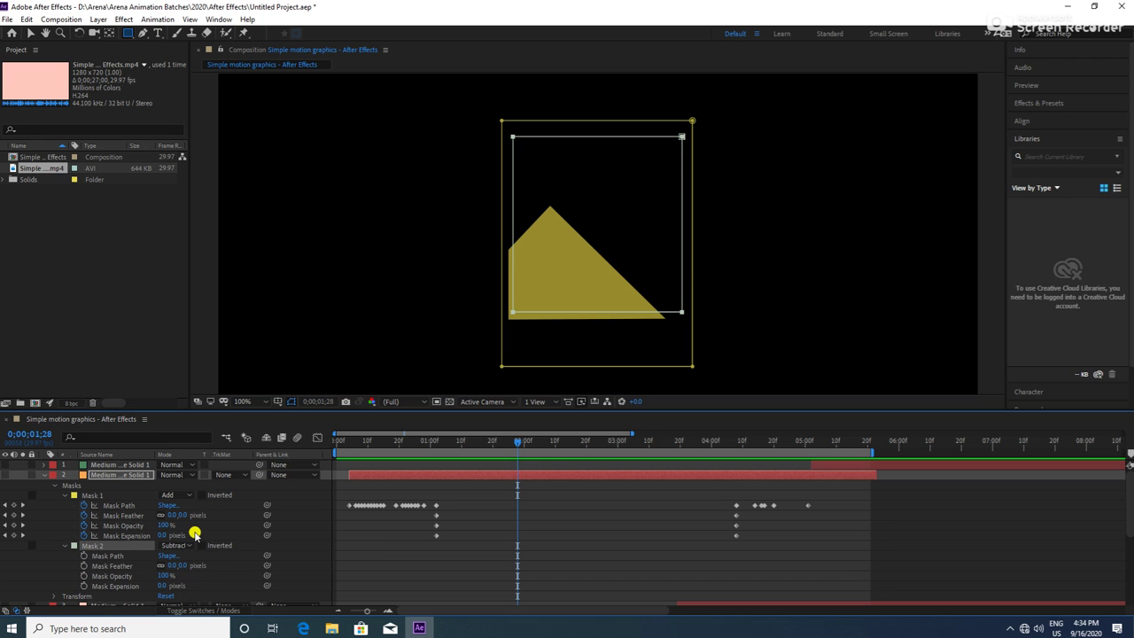
click(182, 545)
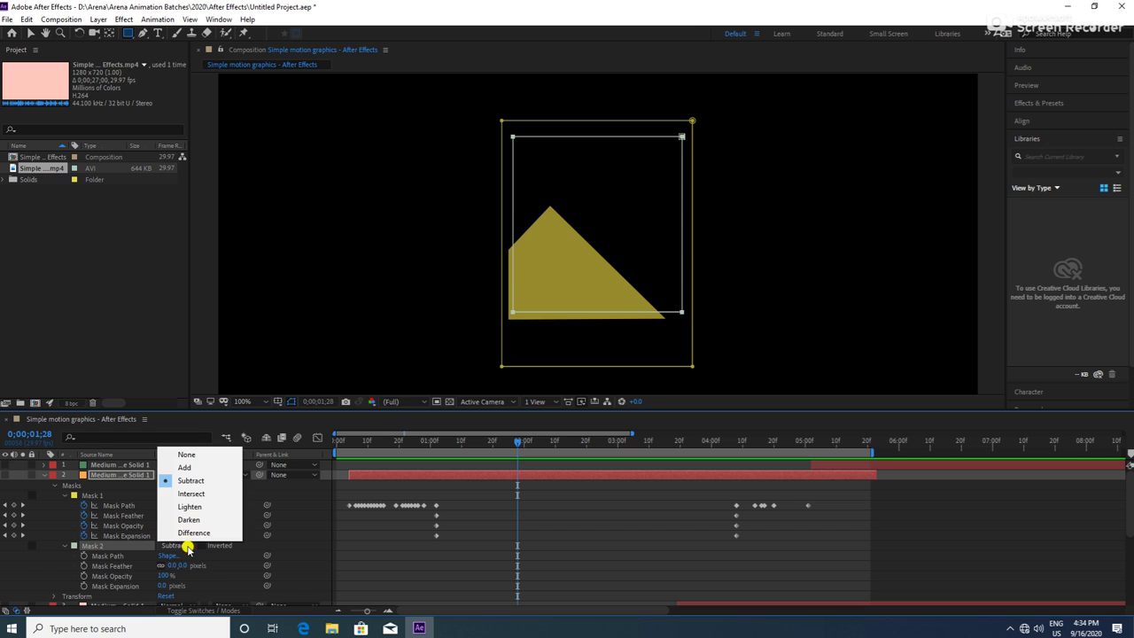
click(204, 468)
click(182, 545)
click(201, 480)
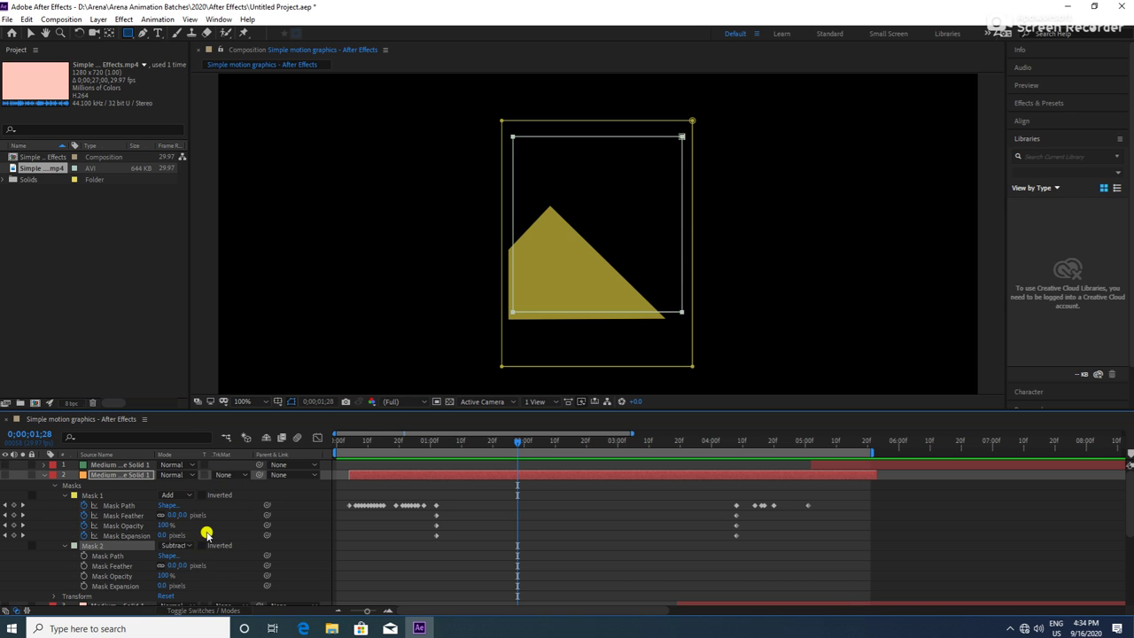
key(F2)
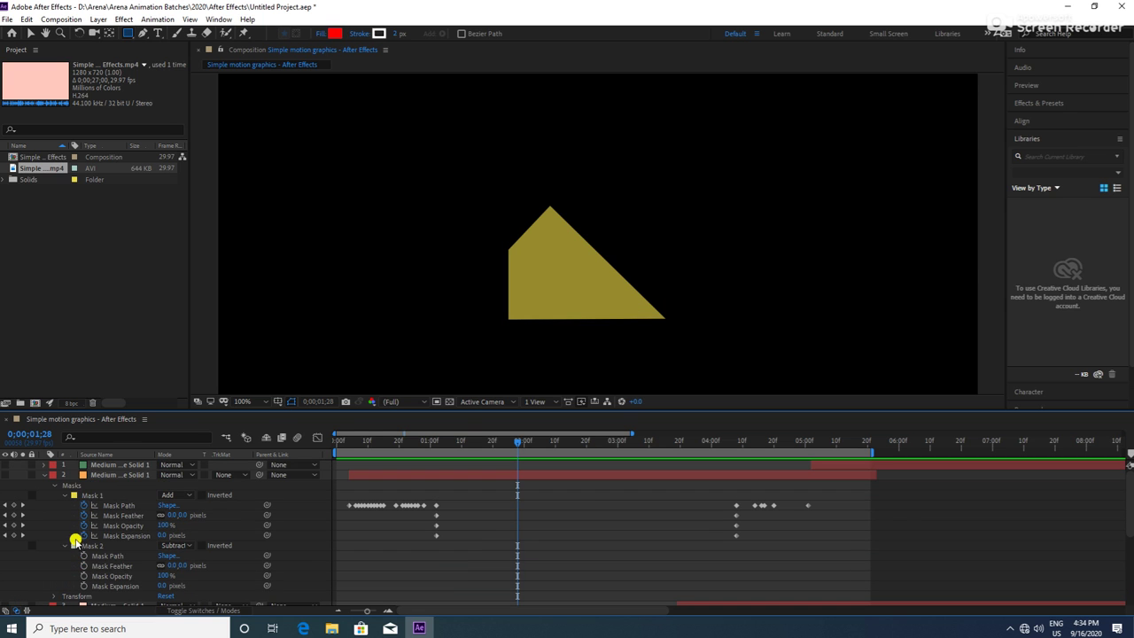
Toggle the sun, mountain triangle and background layers on to compare the full picture
scroll(45, 531, down, 3)
scroll(17, 532, down, 3)
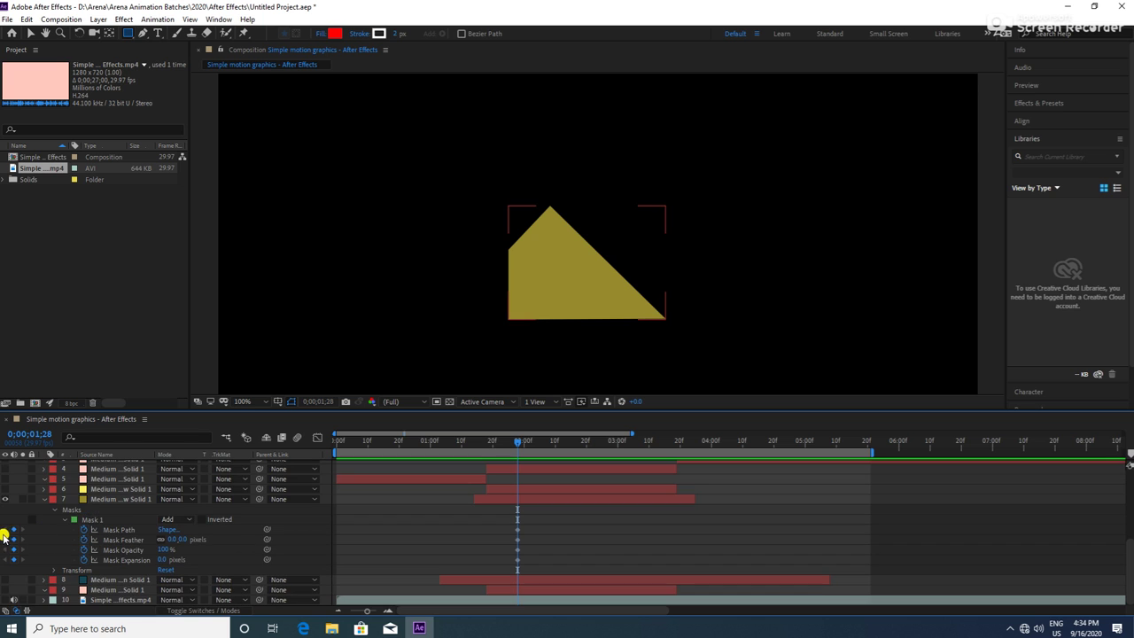
click(5, 489)
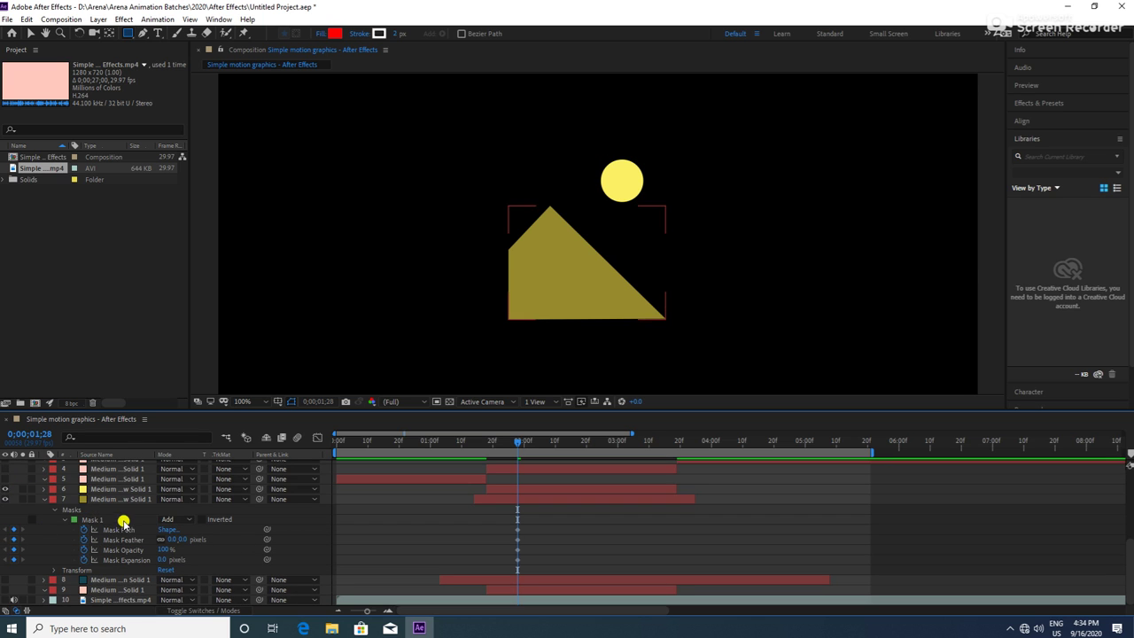
scroll(25, 492, up, 3)
scroll(133, 496, up, 3)
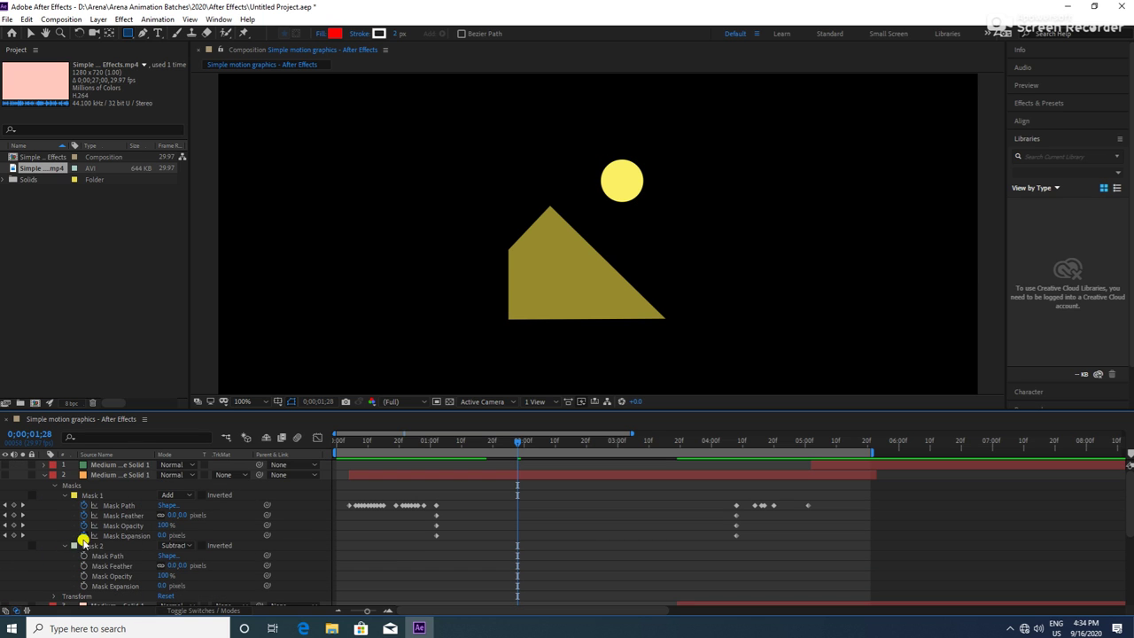
scroll(80, 541, down, 3)
scroll(55, 549, down, 3)
click(5, 524)
click(5, 525)
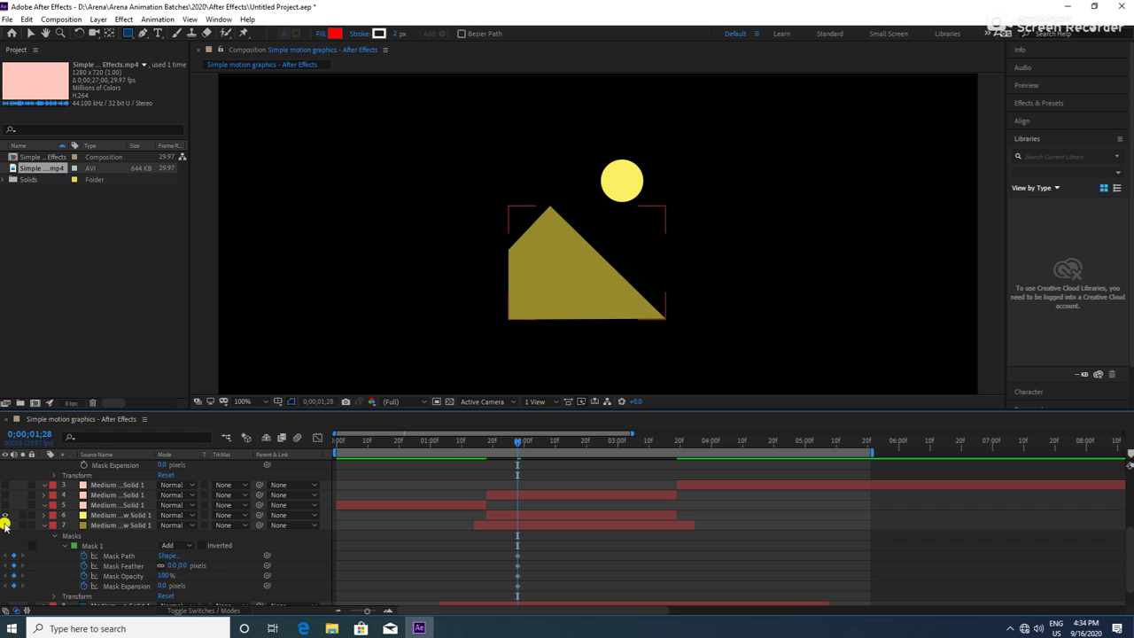
scroll(40, 532, down, 2)
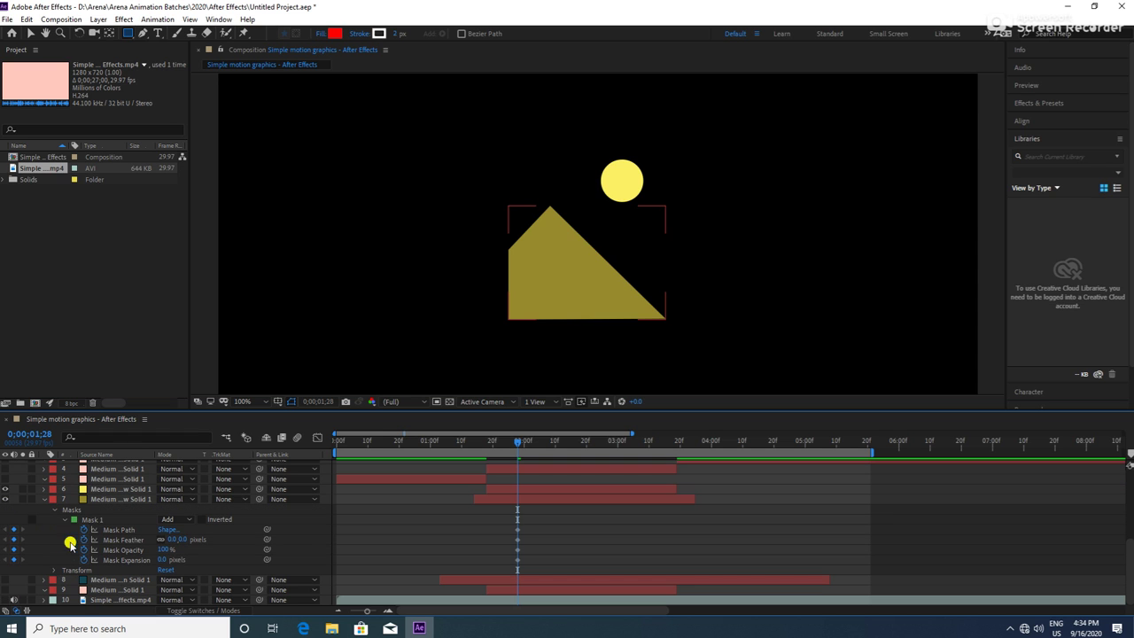
click(4, 600)
click(5, 600)
click(5, 600)
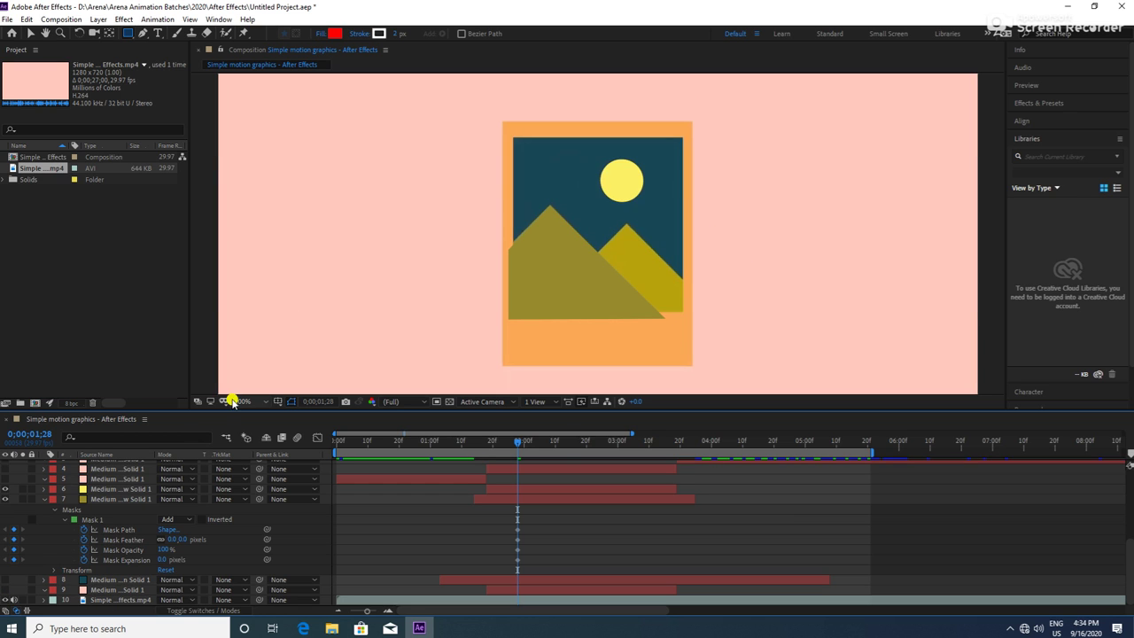
Drag Mask 1's bottom-left and bottom-right points onto the dark sky rectangle's corners
click(112, 519)
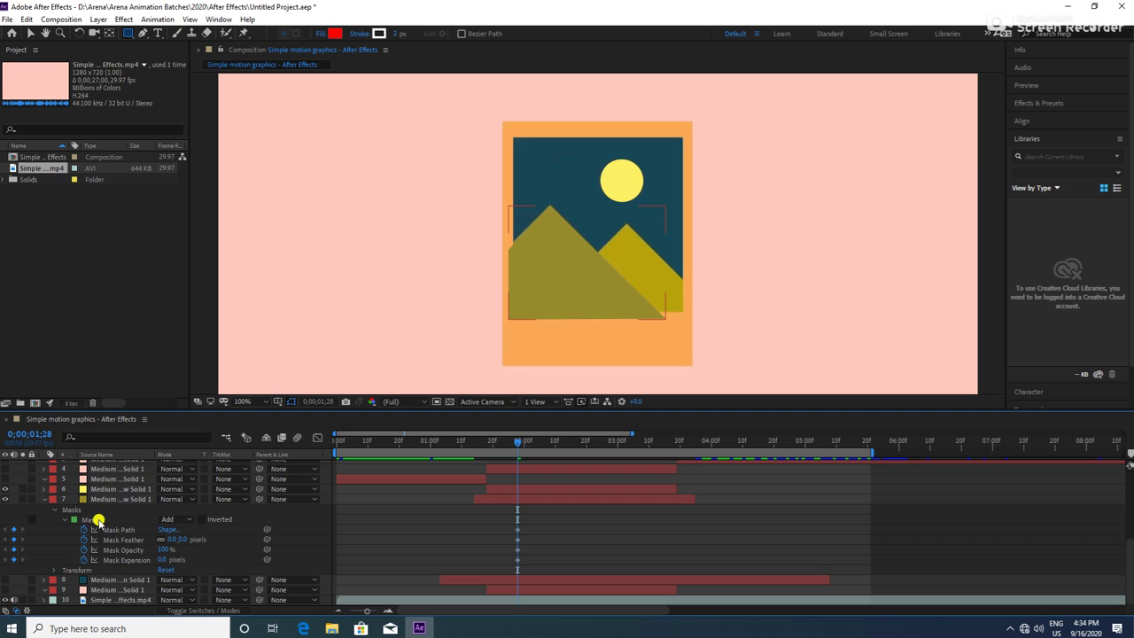
click(110, 500)
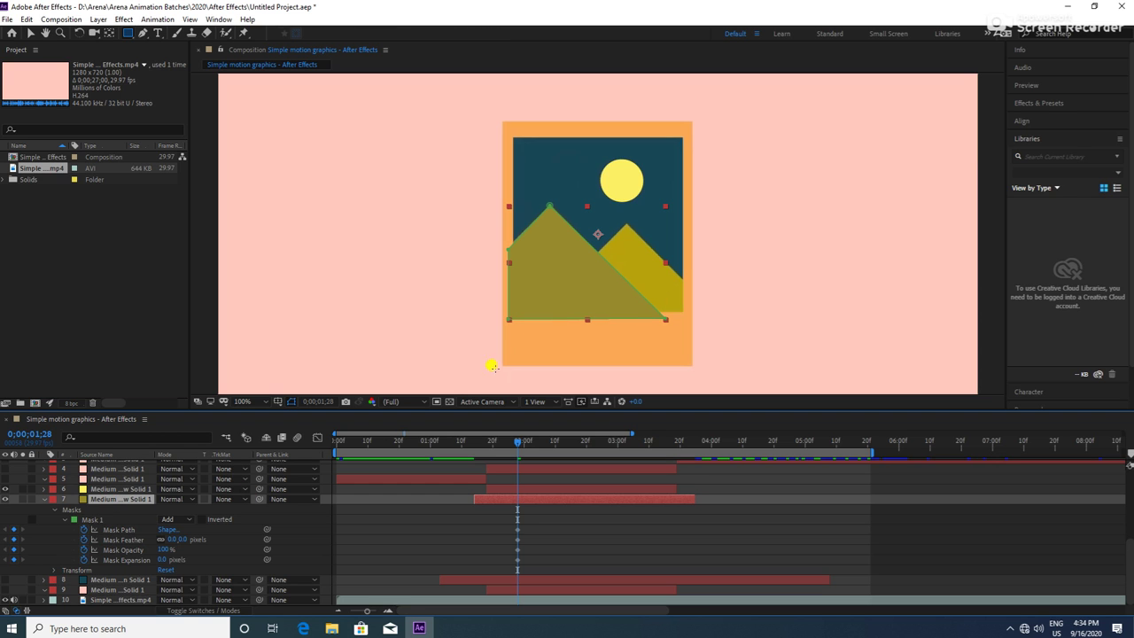
click(95, 521)
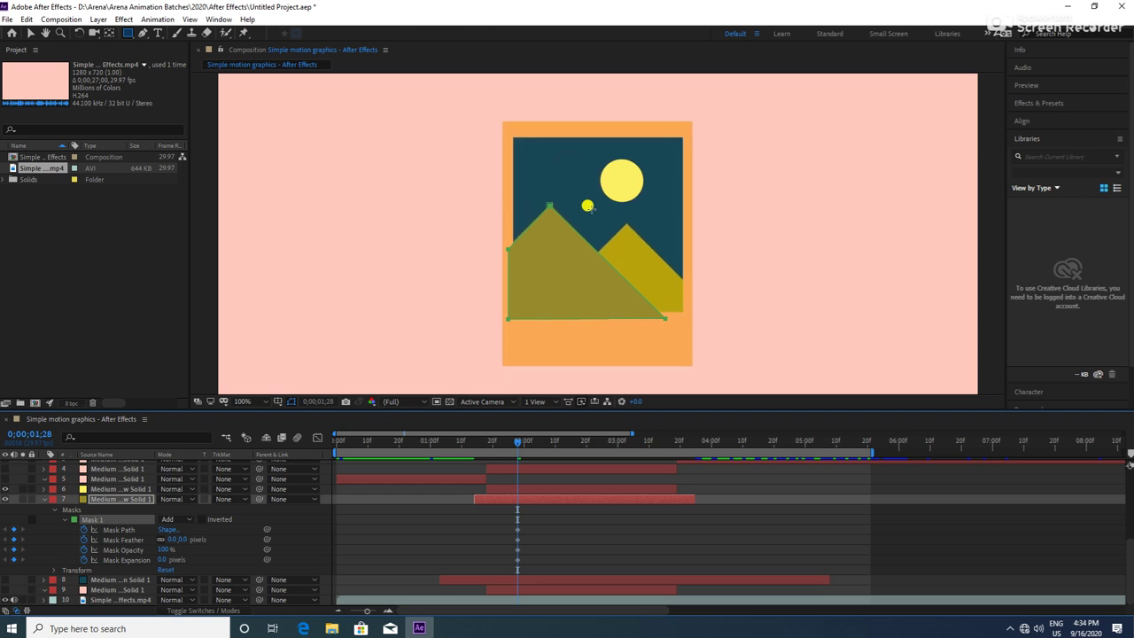
key(v)
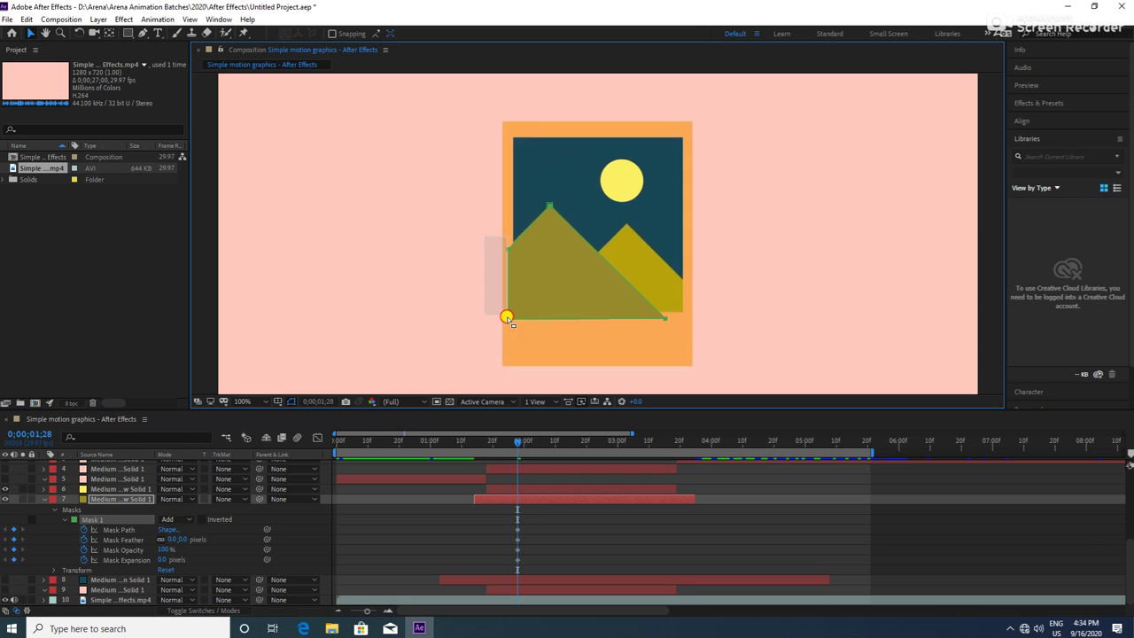
drag(505, 319, 512, 315)
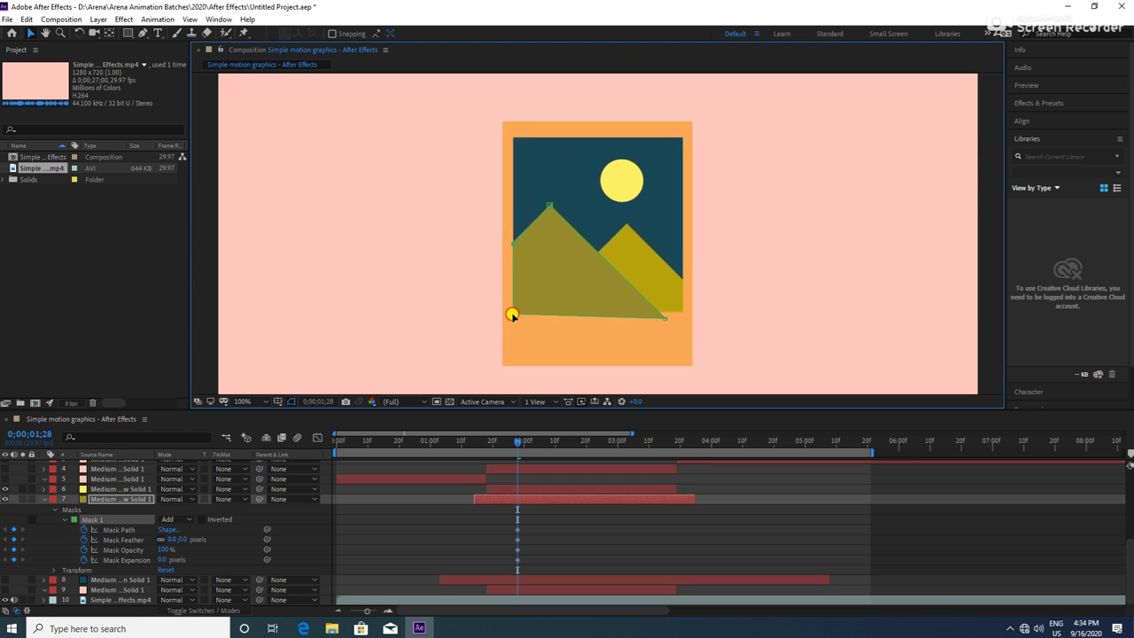
drag(512, 316, 514, 315)
drag(664, 316, 653, 314)
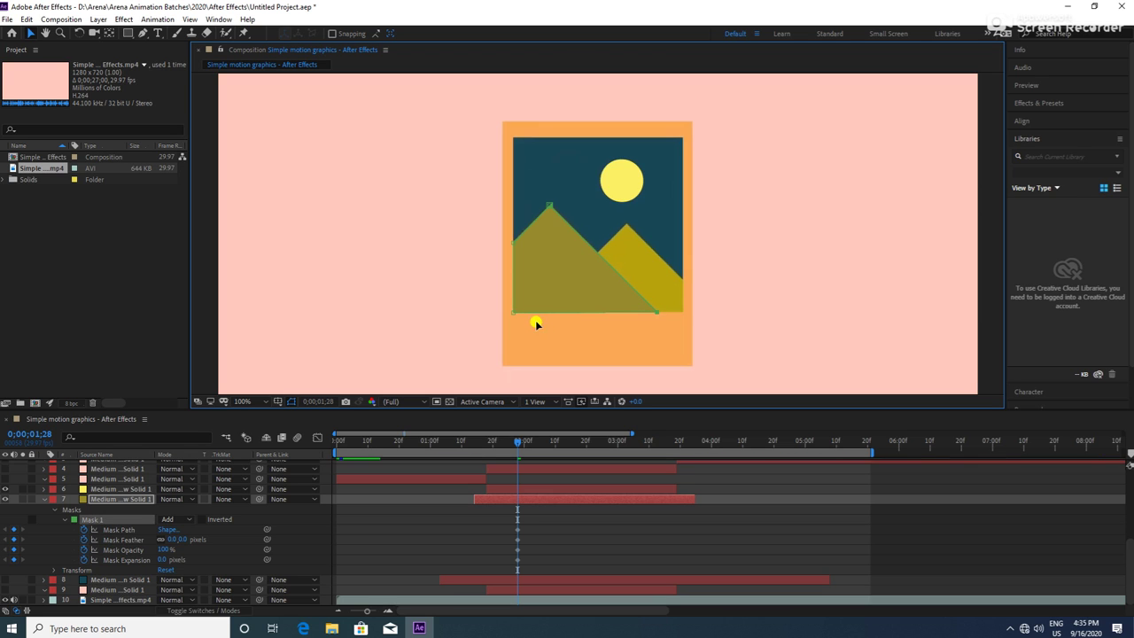
Box-select and reselect all of Mask 1's points
drag(495, 303, 528, 335)
click(8, 499)
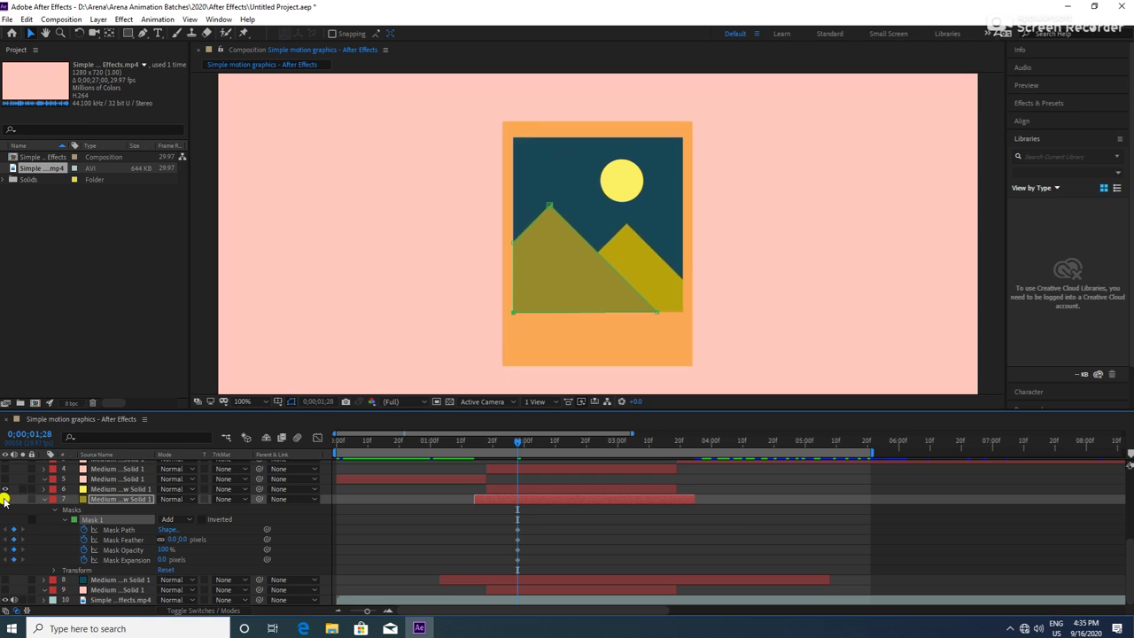
click(511, 312)
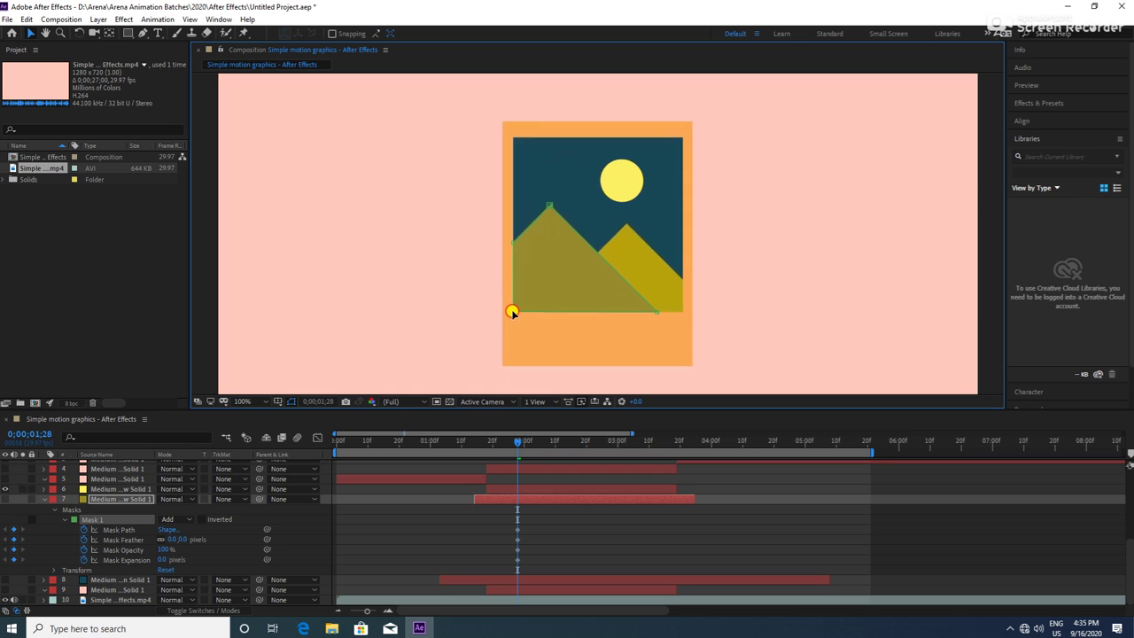
drag(469, 190, 716, 330)
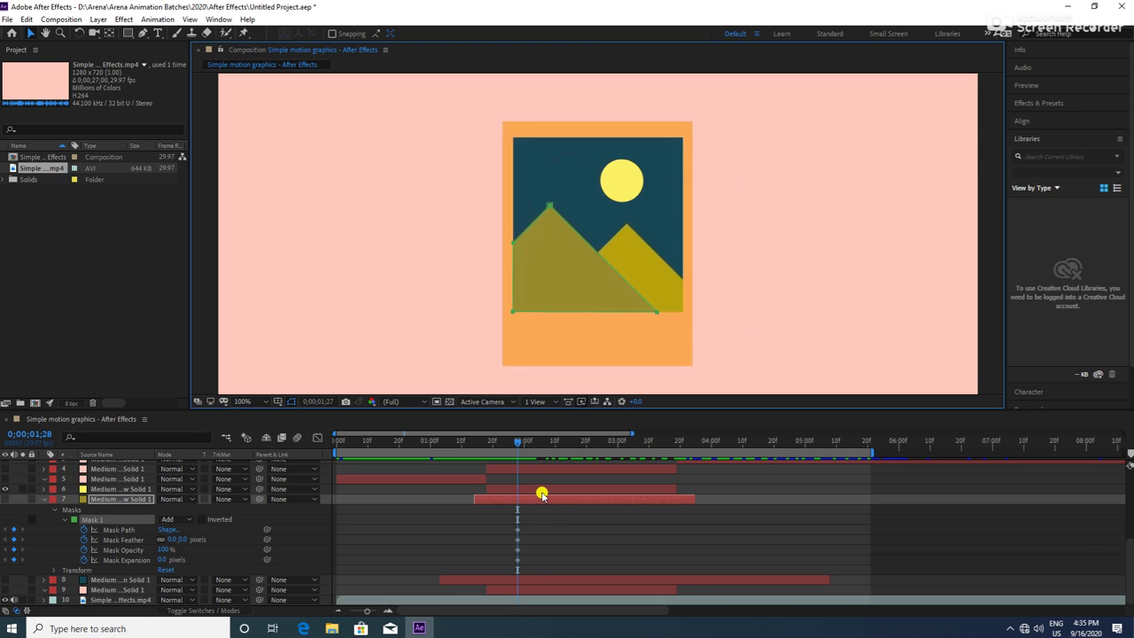
key(Page_Up)
key(Page_Up)
key(Page_Up)
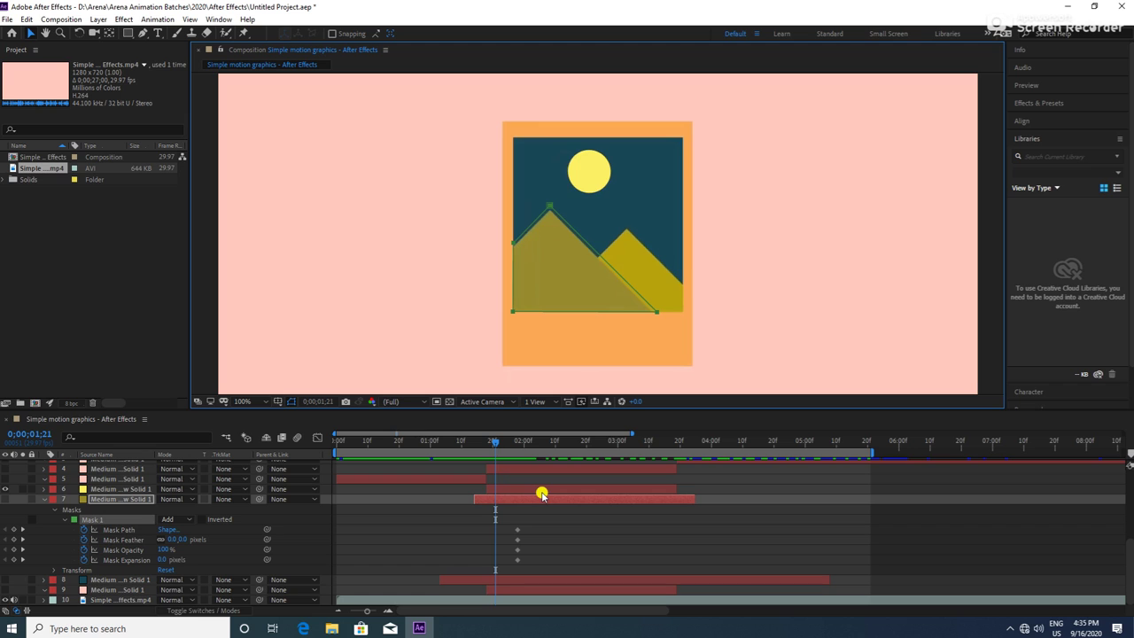
Step back frame by frame to 0;00;01;14 and pan the viewer to the lower picture
key(Page_Up)
key(Page_Up)
key(Page_Up)
key(Page_Up)
key(Page_Up)
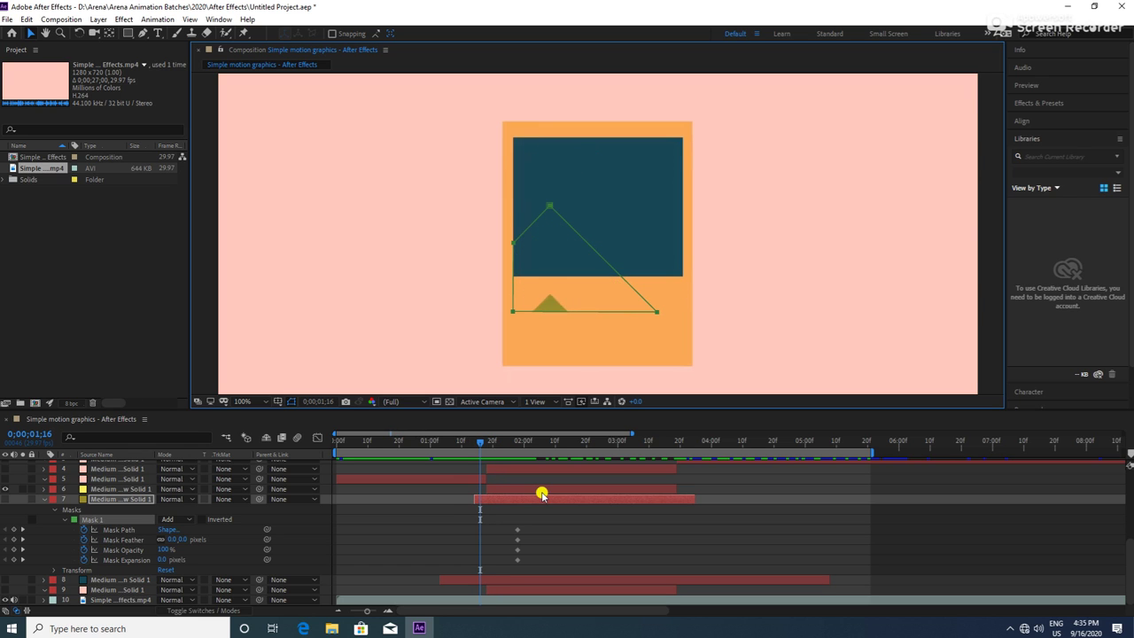
key(Page_Up)
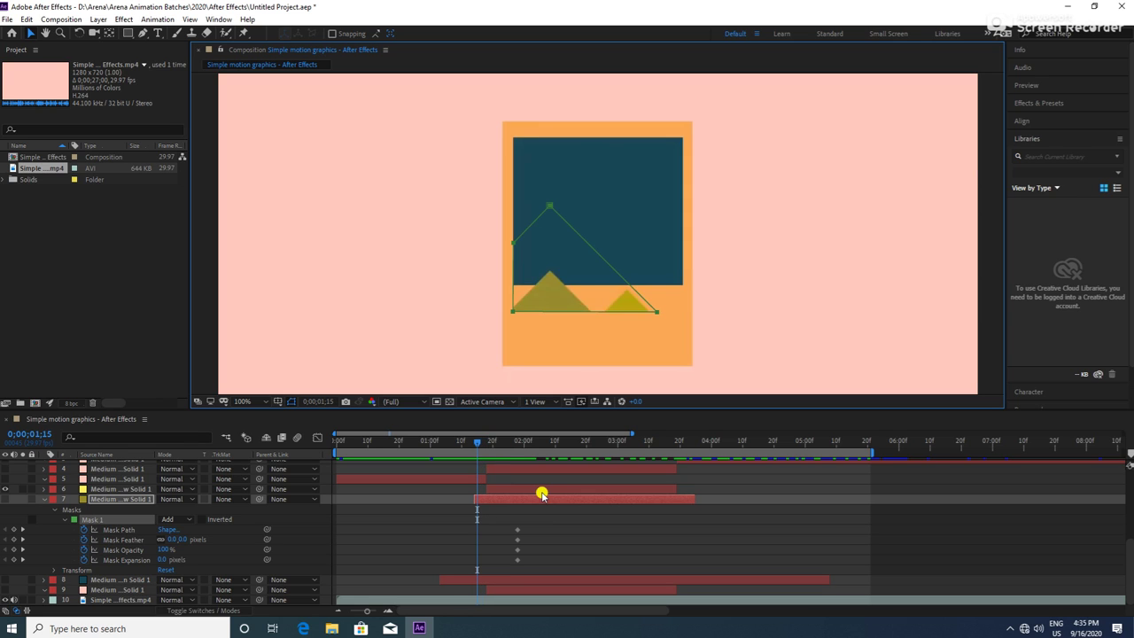
key(Page_Up)
key(Page_Up)
key(Page_Down)
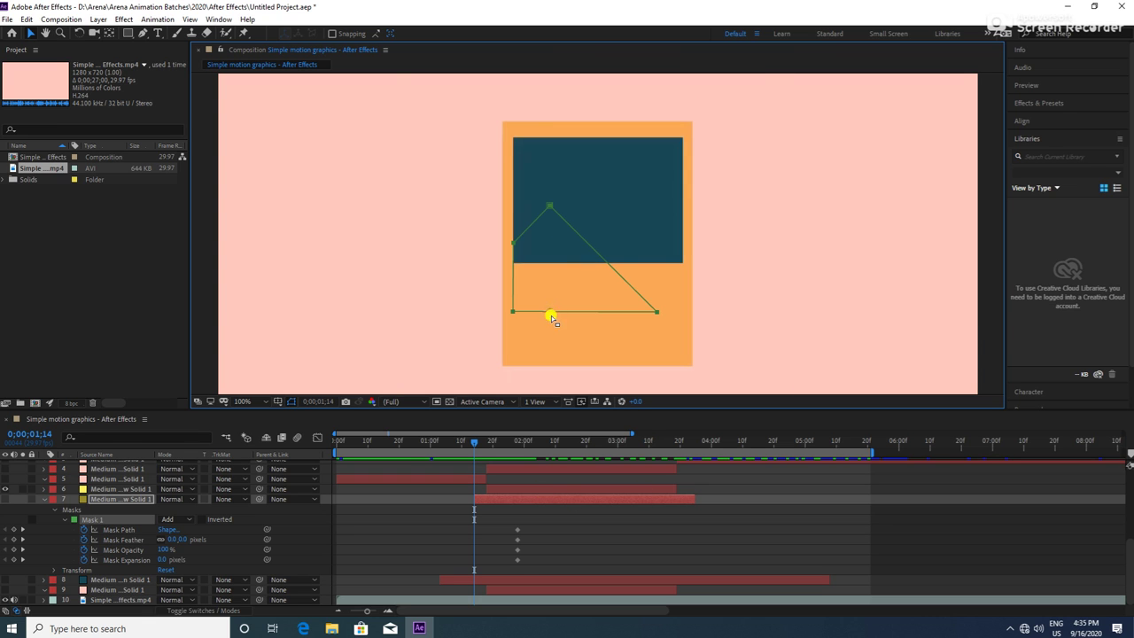
scroll(551, 316, up, 3)
scroll(557, 347, down, 2)
mouse_move(506, 322)
mouse_down()
mouse_move(516, 147)
mouse_move(517, 172)
mouse_up()
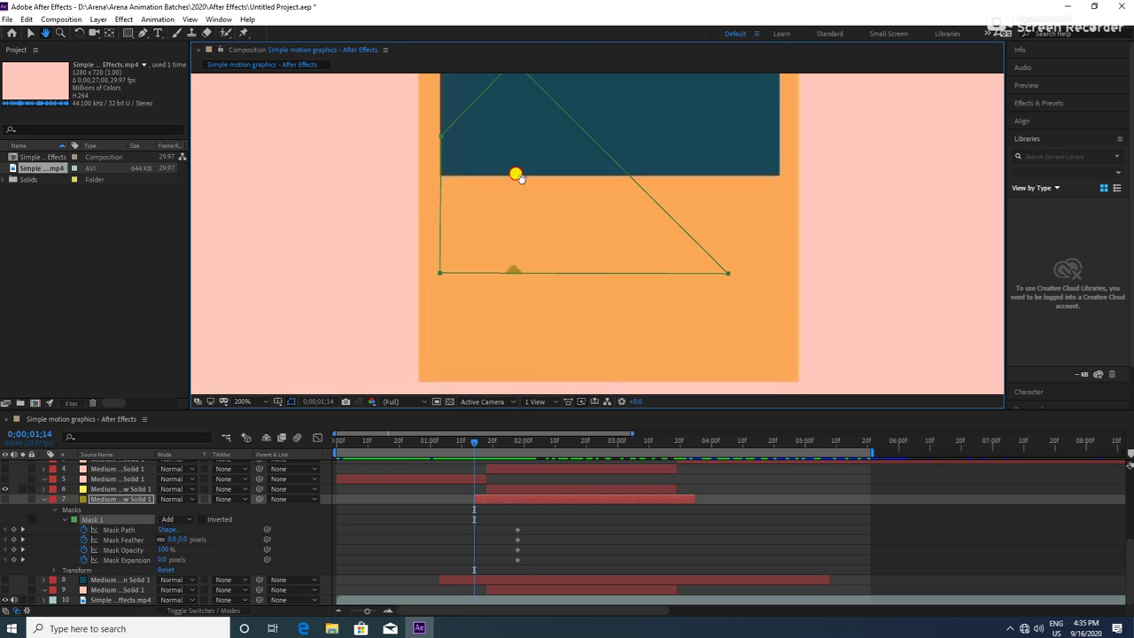
key(v)
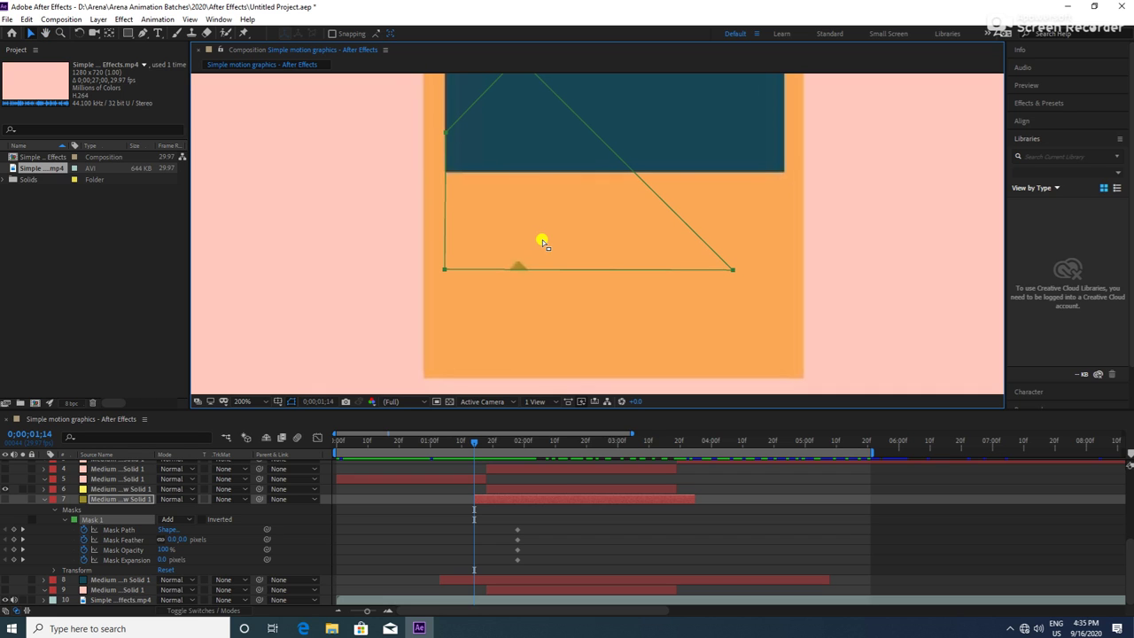
At 0;00;01;16, move Mask 1's right corner in to the small mountain's edge
key(space)
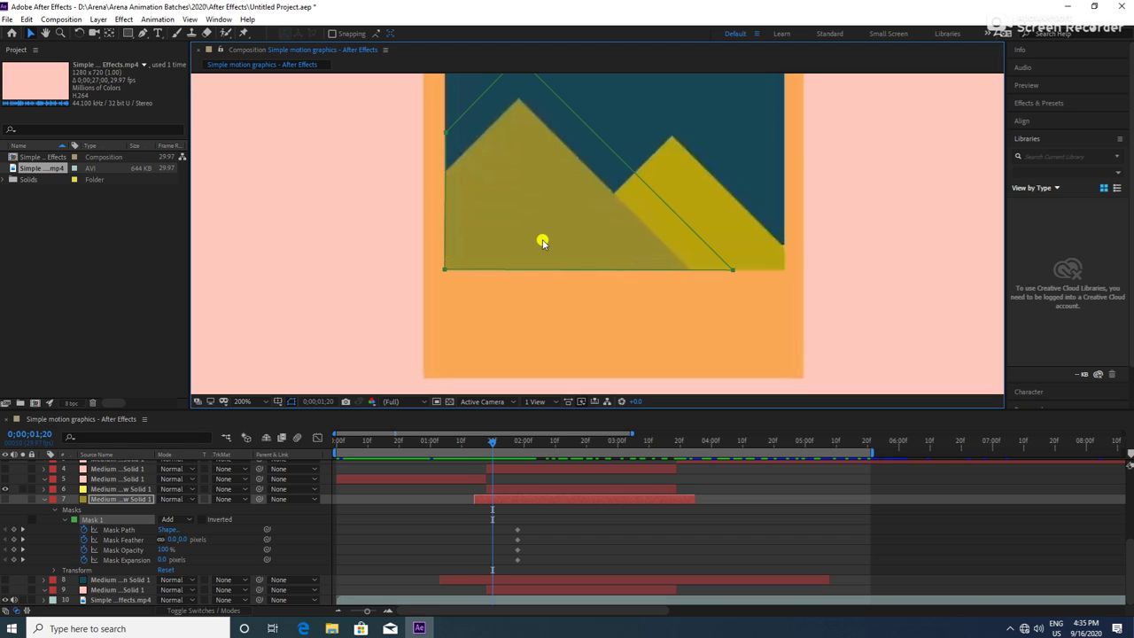
key(Page_Up)
key(Page_Up)
key(Page_Up)
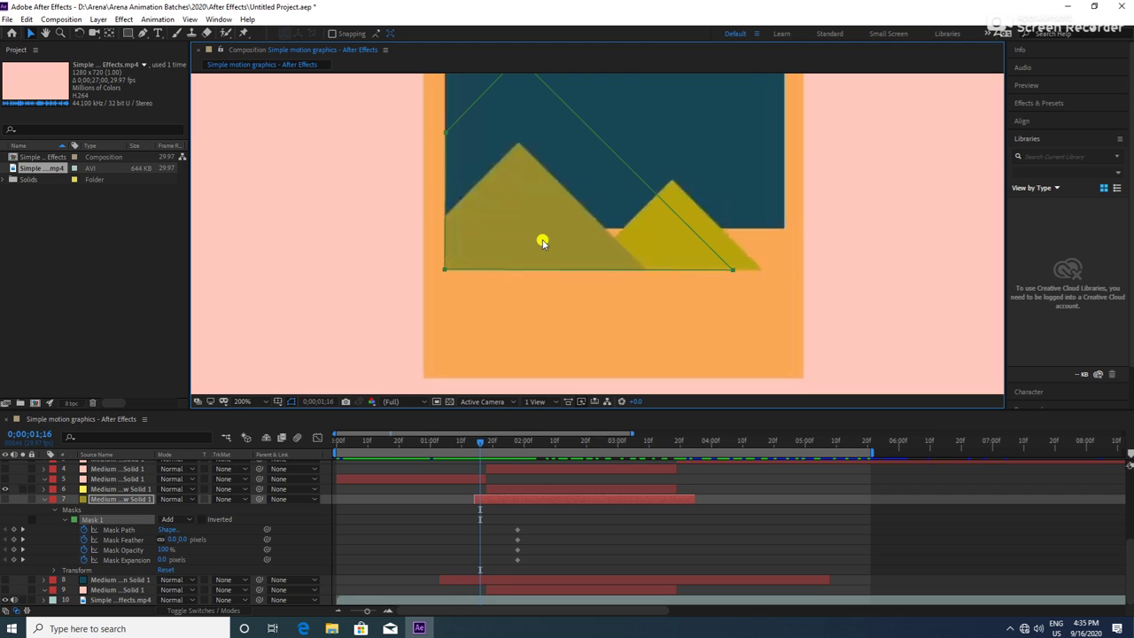
key(Page_Up)
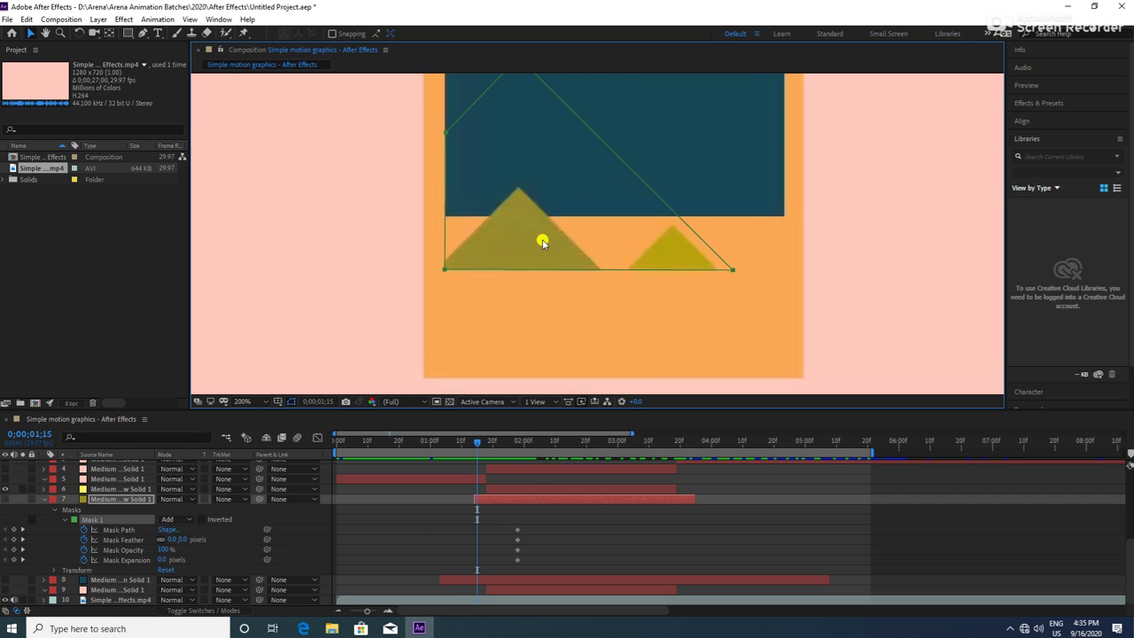
key(Page_Down)
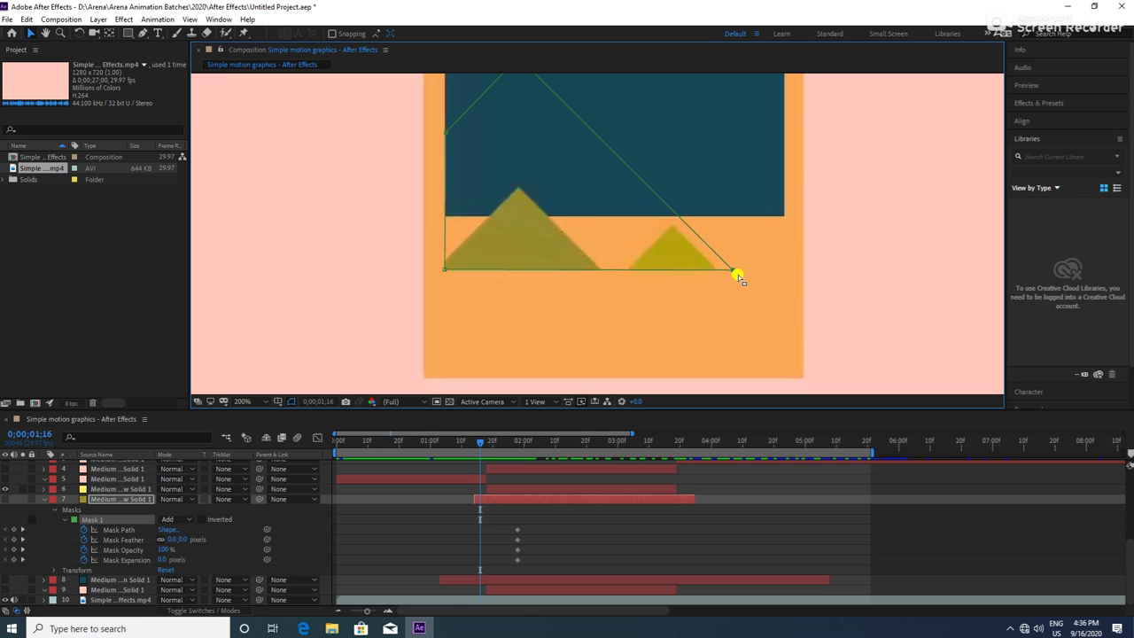
drag(735, 271, 605, 272)
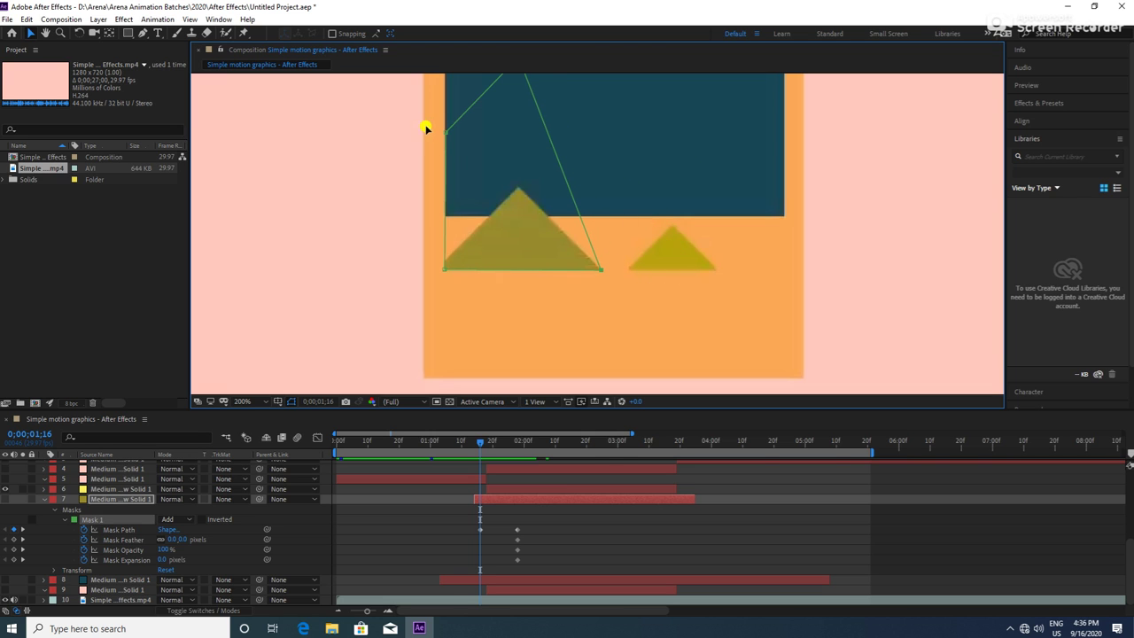
mouse_move(445, 133)
mouse_down()
mouse_move(430, 257)
mouse_move(444, 262)
mouse_up()
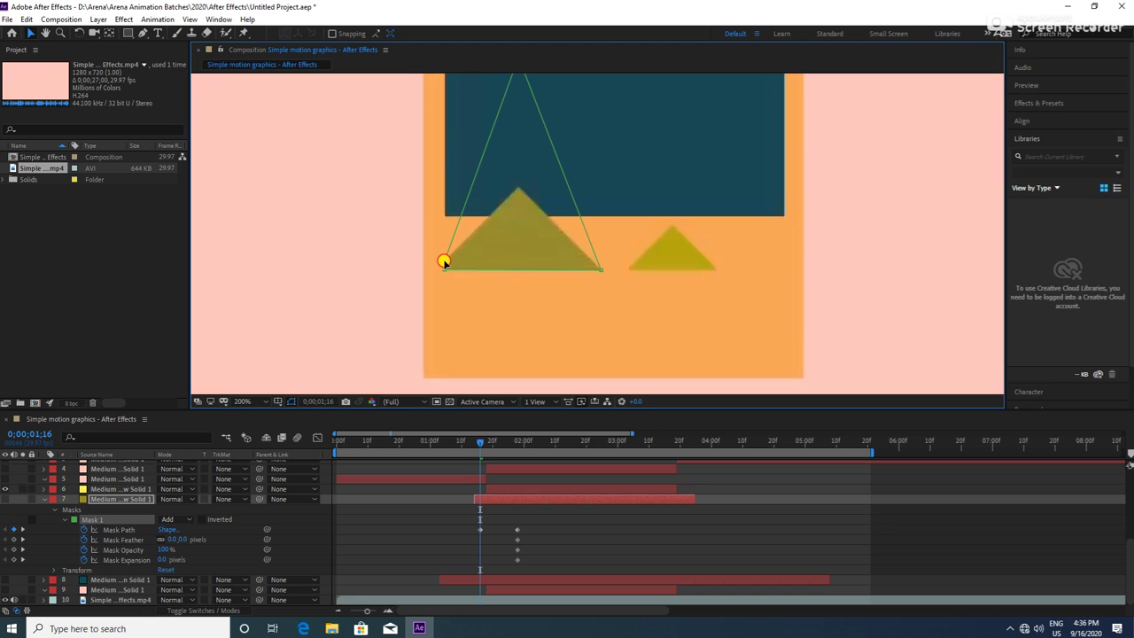
drag(539, 218, 534, 264)
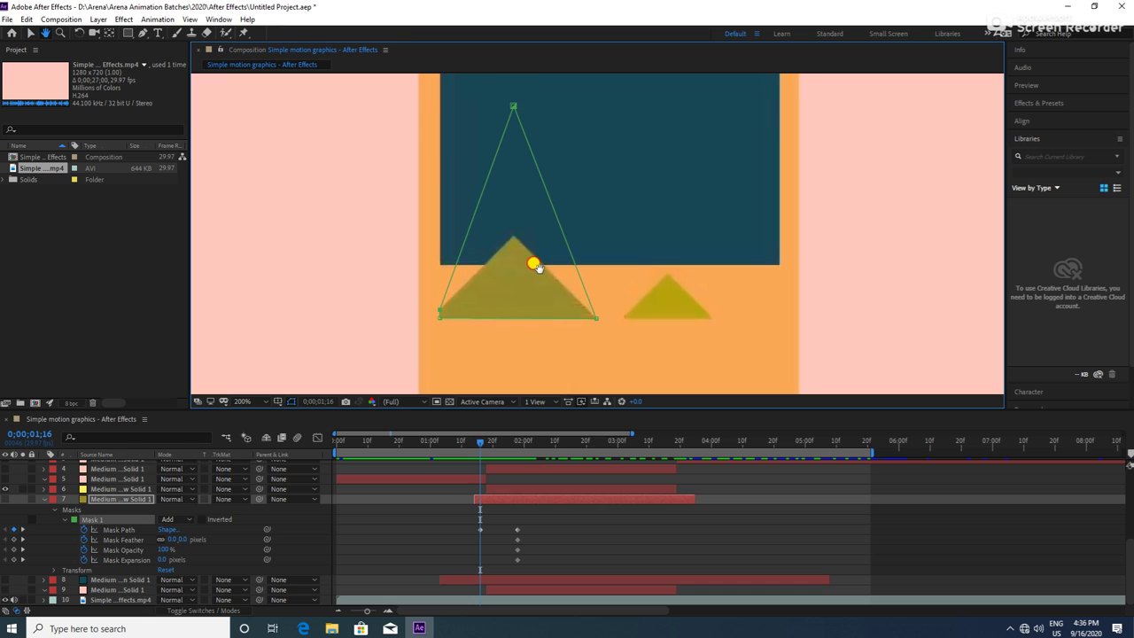
drag(513, 106, 514, 233)
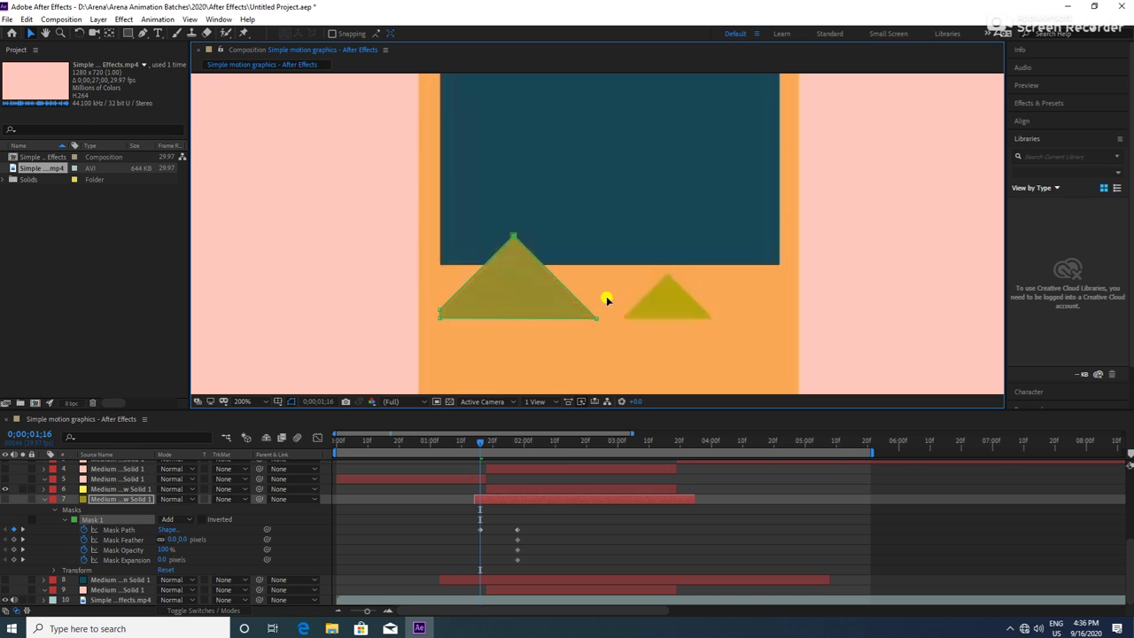
key(Page_Up)
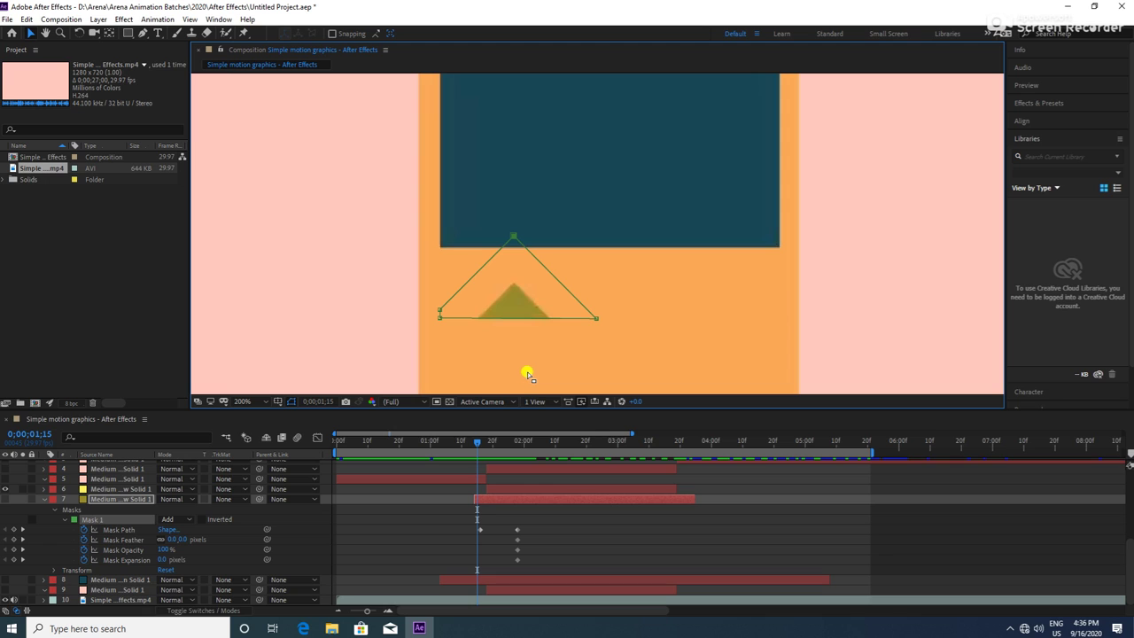
drag(626, 300, 586, 346)
key(Page_Up)
key(Page_Up)
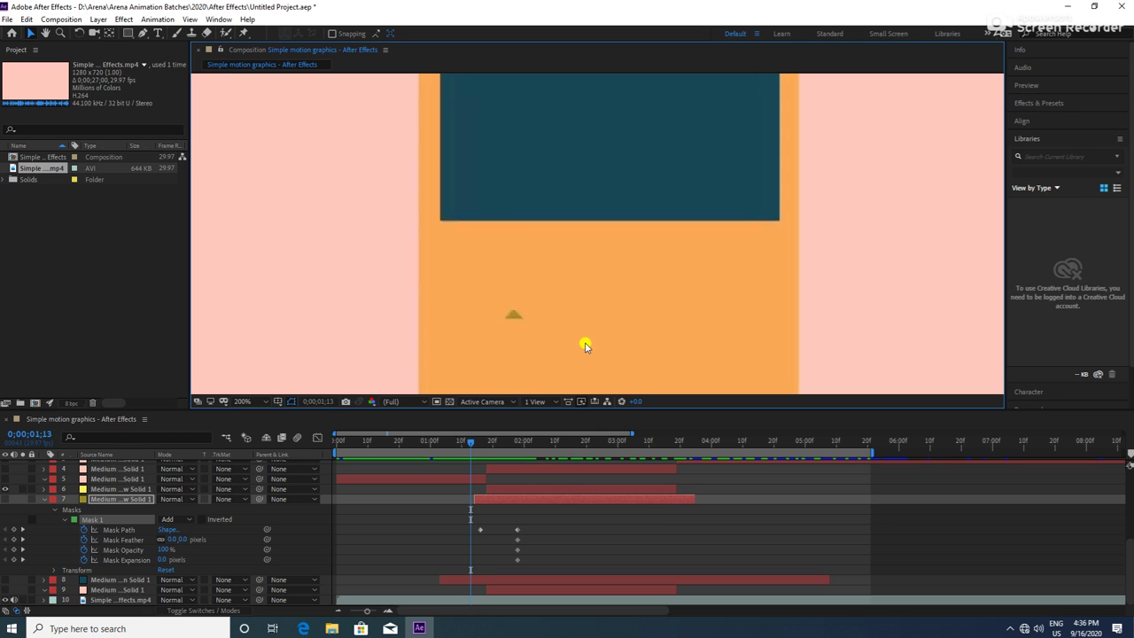
key(Page_Down)
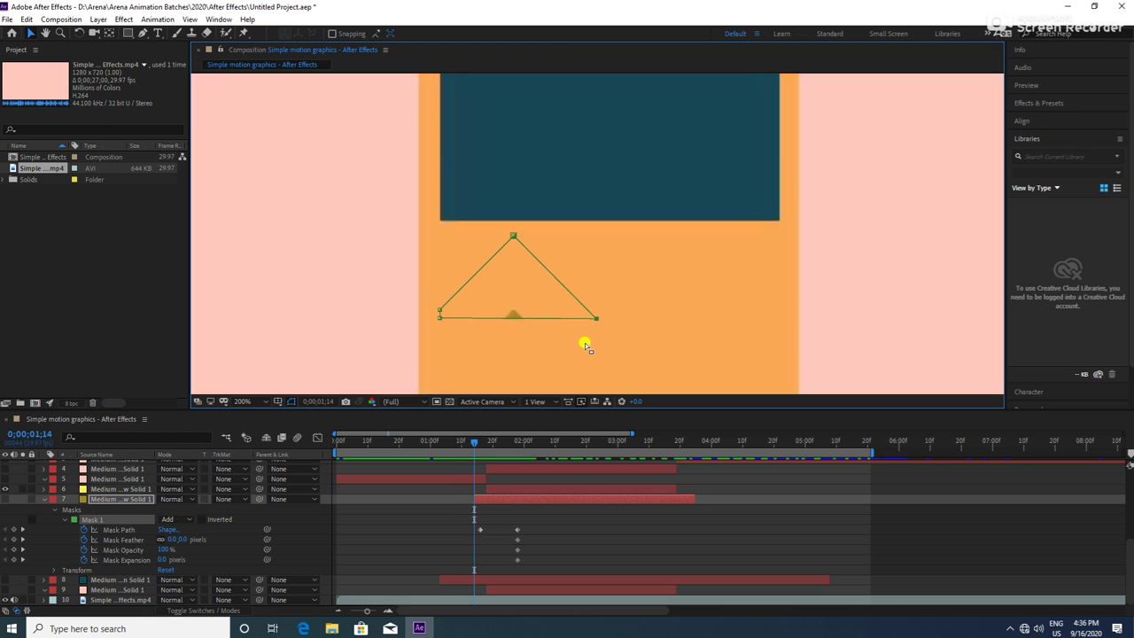
drag(595, 319, 524, 325)
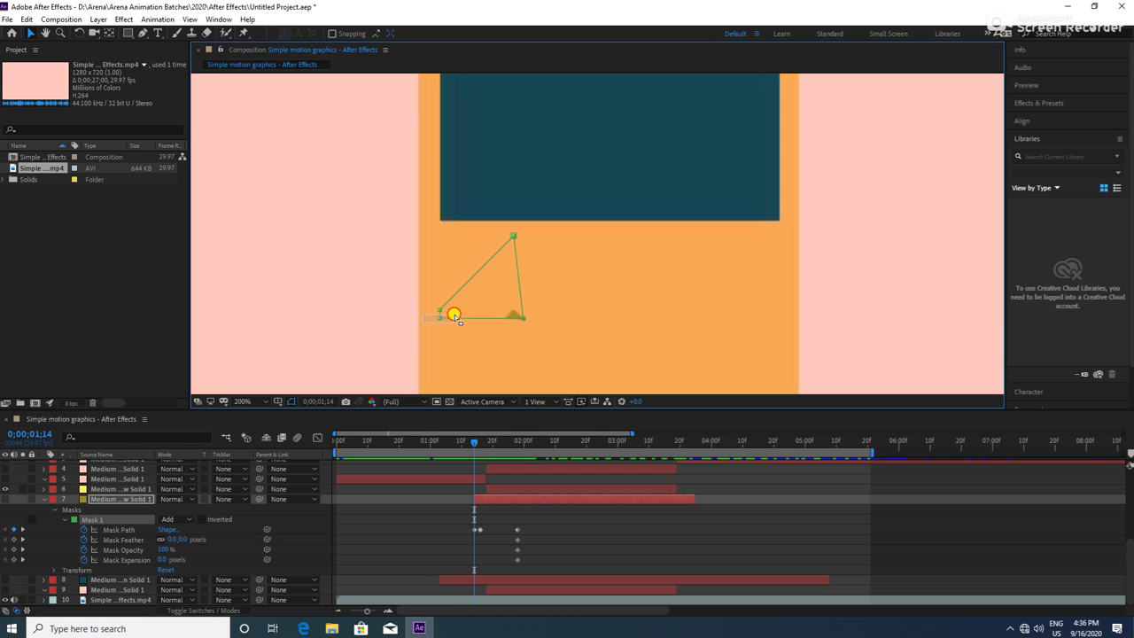
drag(451, 317, 441, 310)
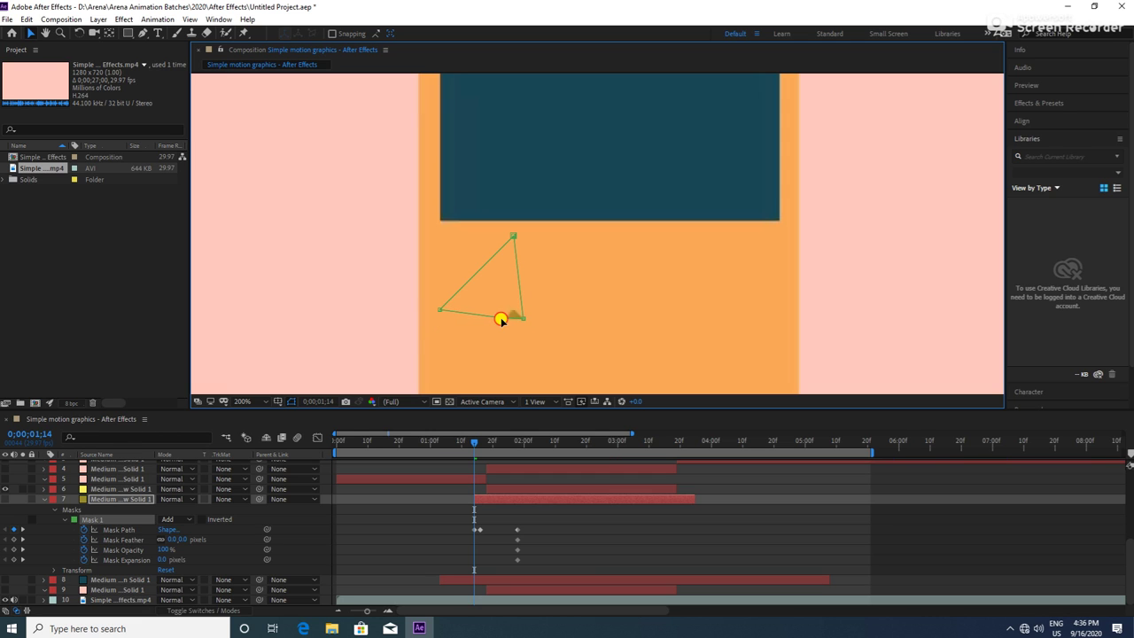
mouse_move(494, 214)
mouse_down()
mouse_move(534, 255)
mouse_move(508, 309)
mouse_up()
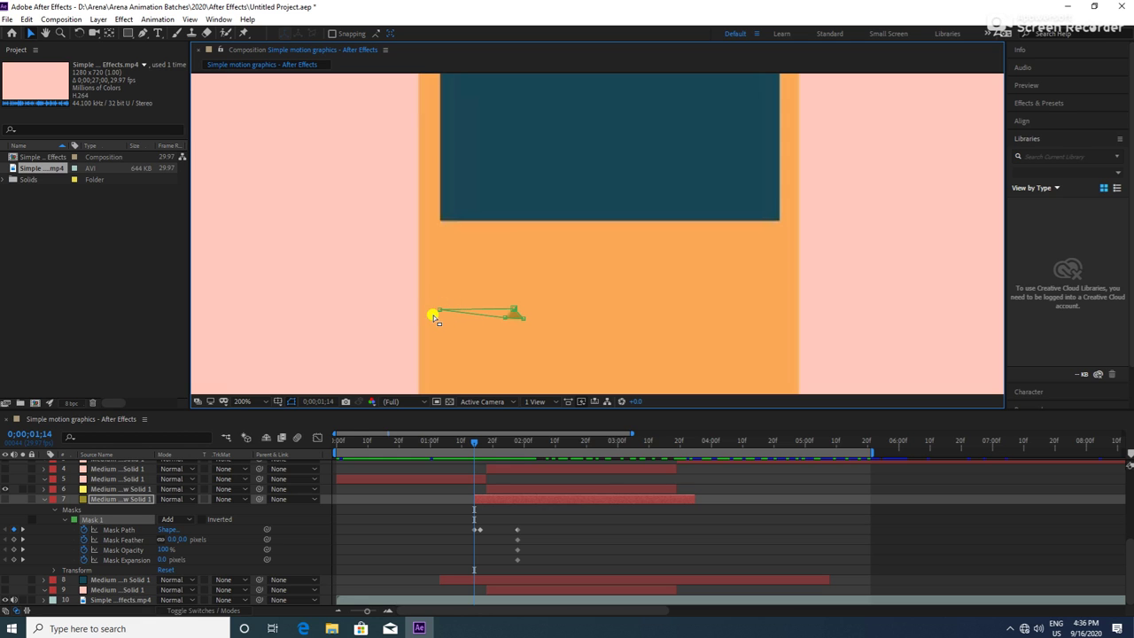
drag(438, 310, 512, 311)
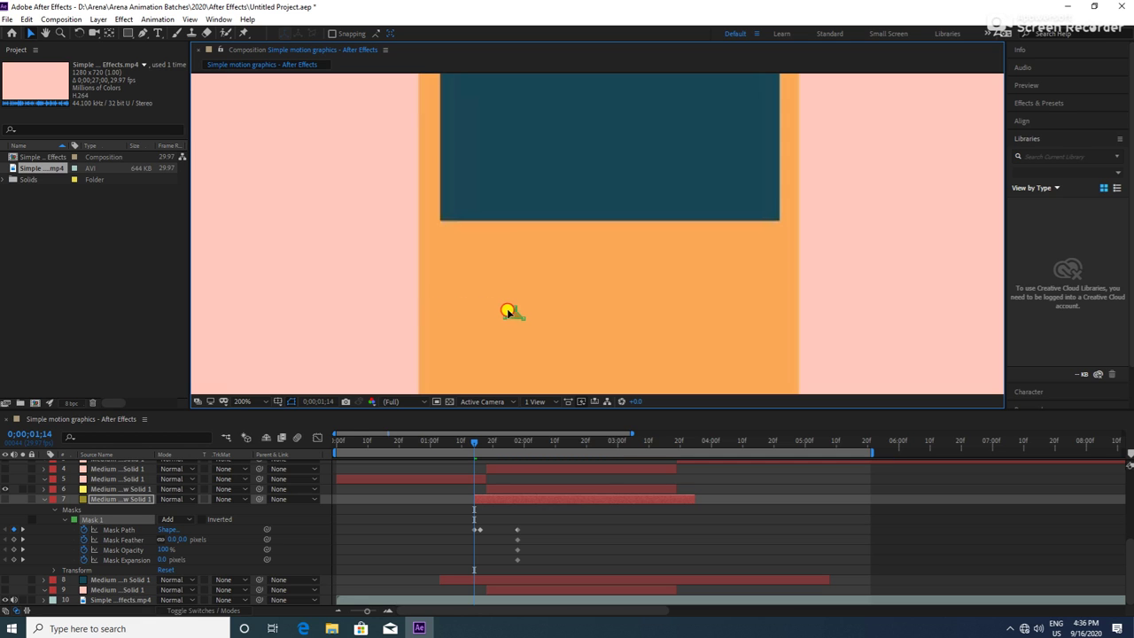
scroll(560, 352, up, 1)
scroll(522, 260, up, 1)
scroll(522, 261, up, 1)
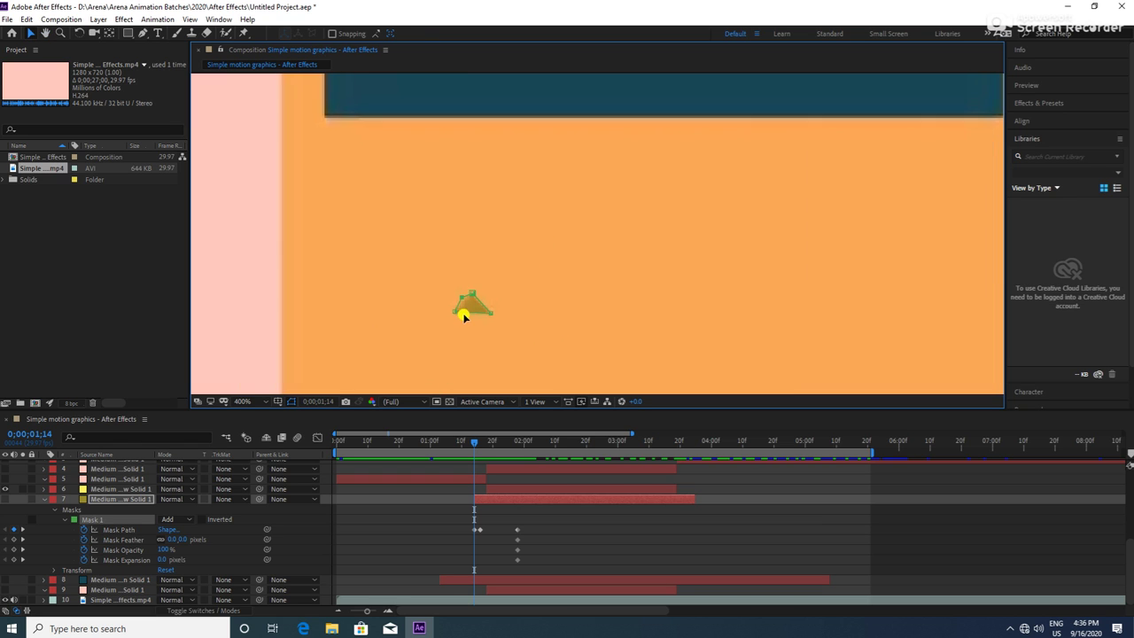
scroll(466, 307, up, 1)
key(h)
scroll(473, 309, down, 1)
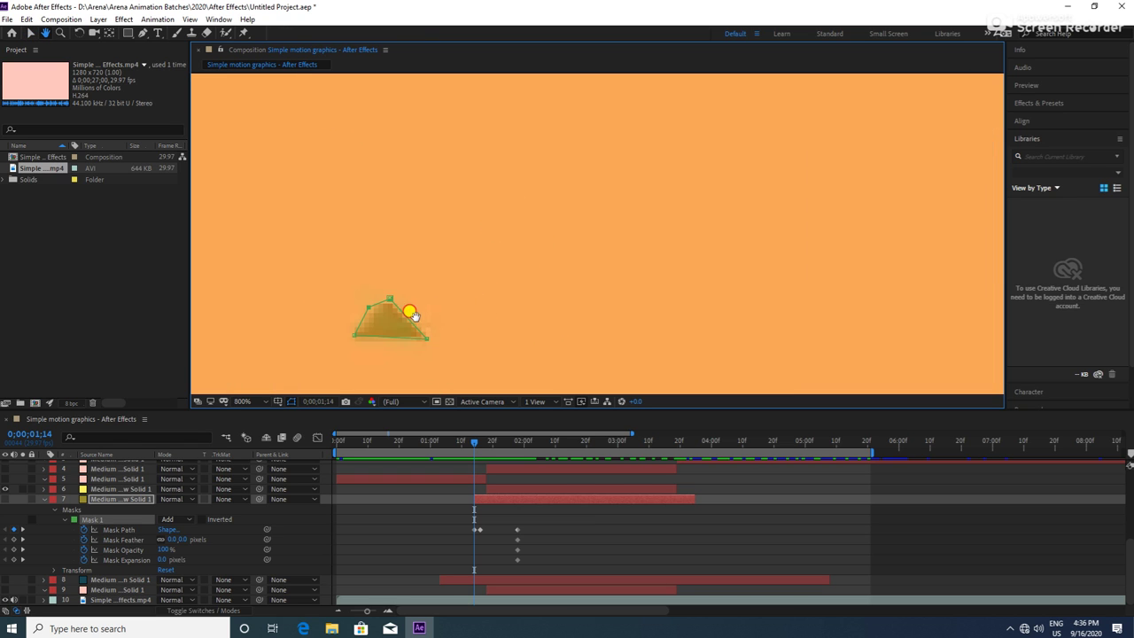
drag(417, 299, 478, 256)
key(v)
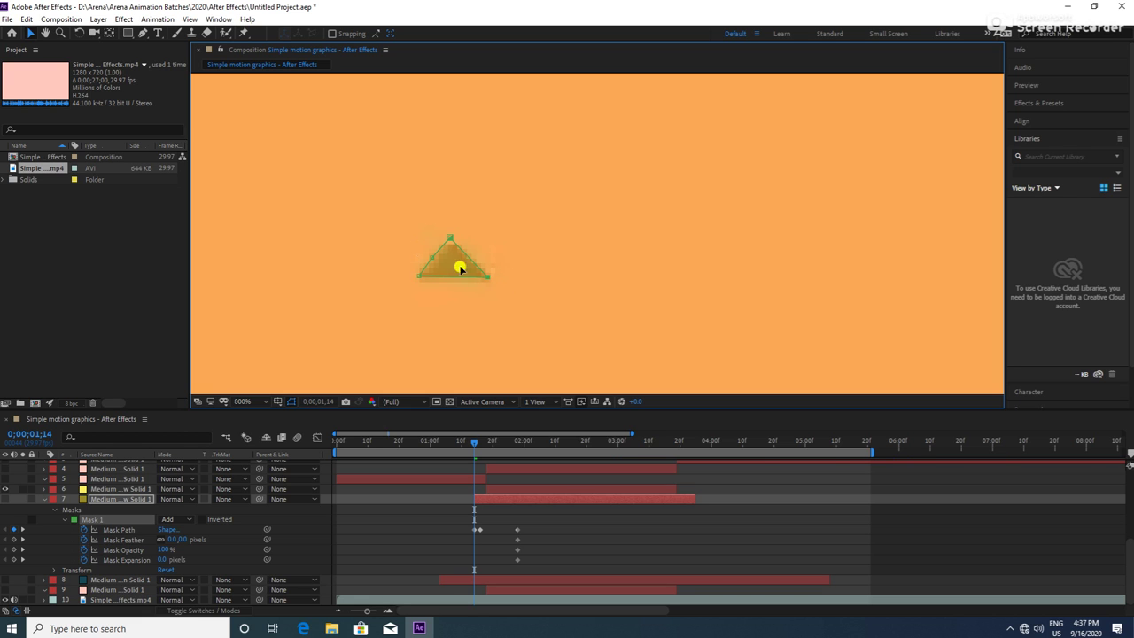
click(432, 258)
scroll(431, 278, down, 6)
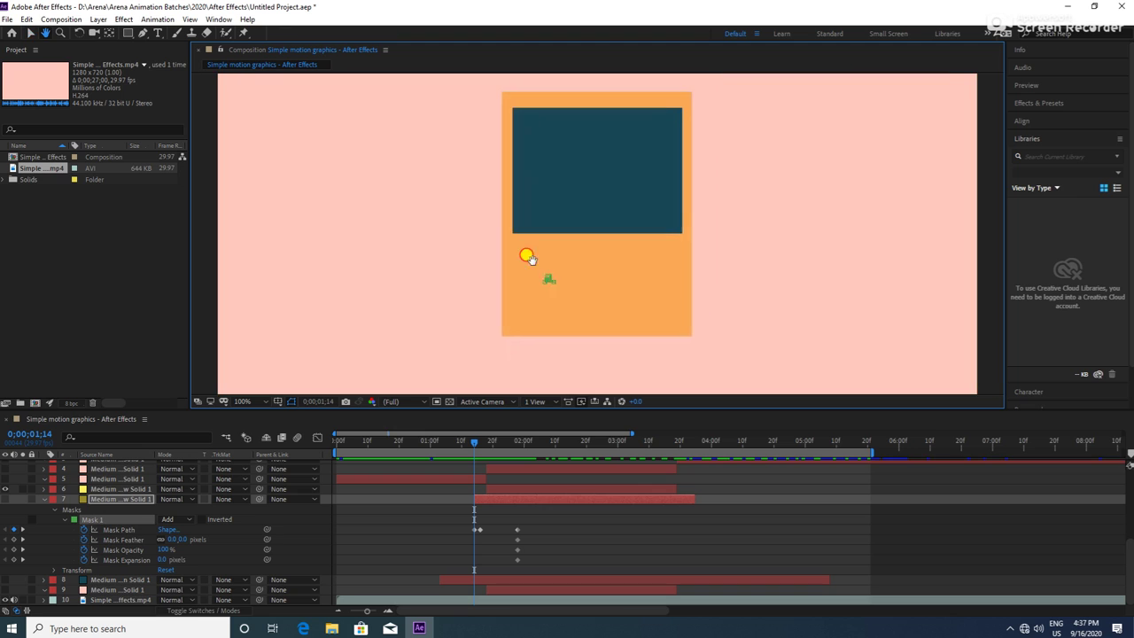
At frame 01;15, zoom to 400% and drag the mask's corners and top point into a small triangle
key(period)
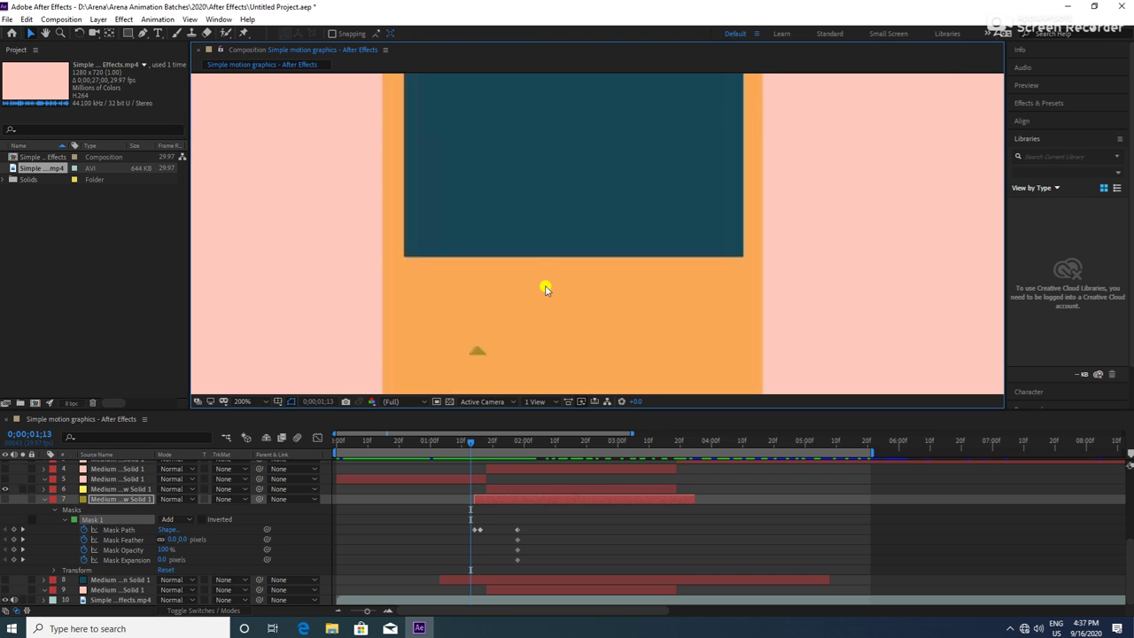
key(Page_Down)
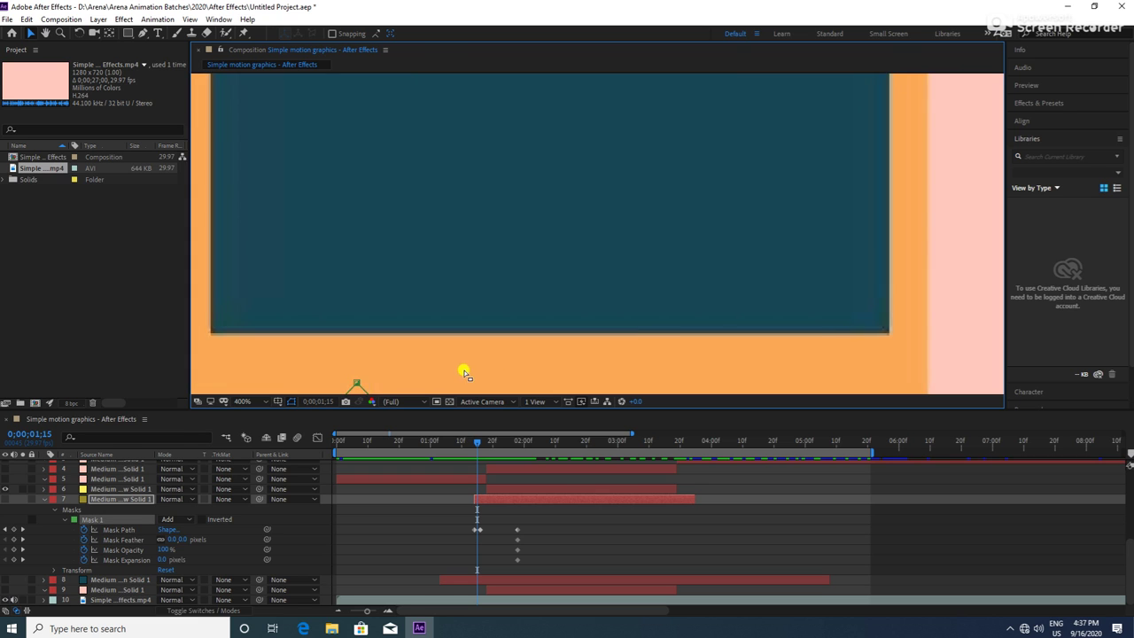
drag(468, 355, 492, 253)
key(period)
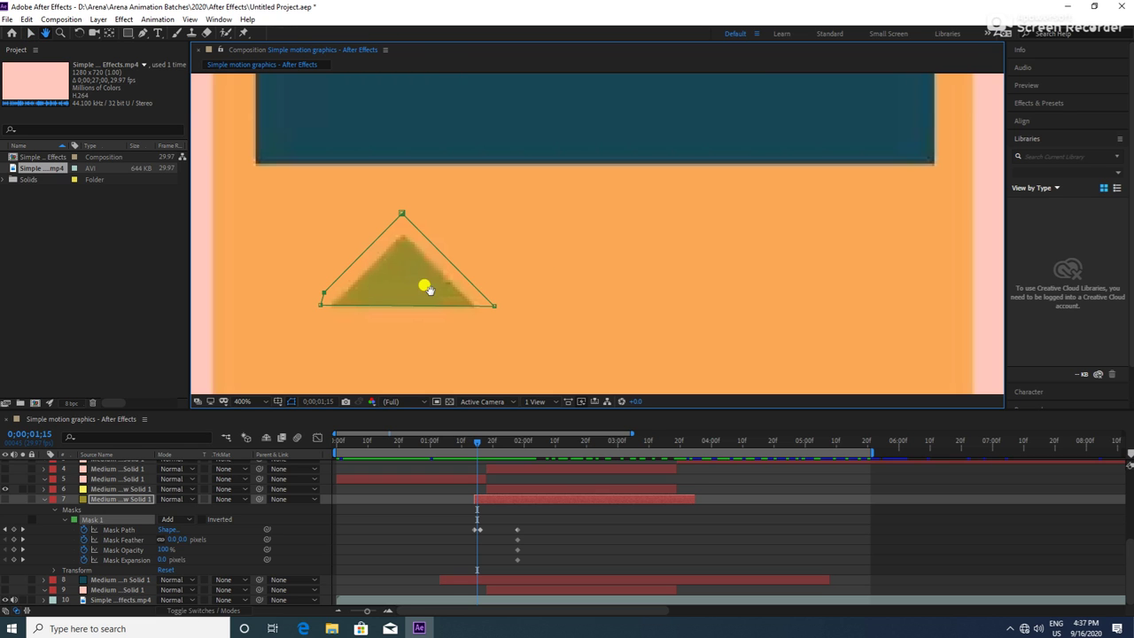
drag(423, 286, 511, 284)
mouse_move(544, 320)
mouse_down()
mouse_move(550, 297)
mouse_move(540, 295)
mouse_up()
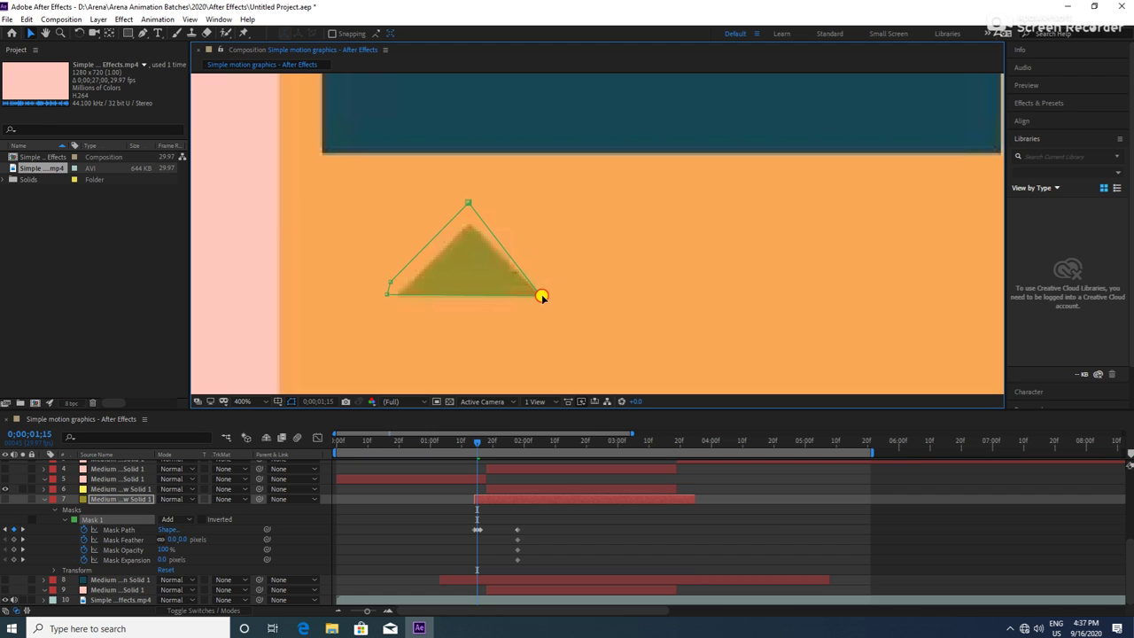
drag(387, 294, 393, 295)
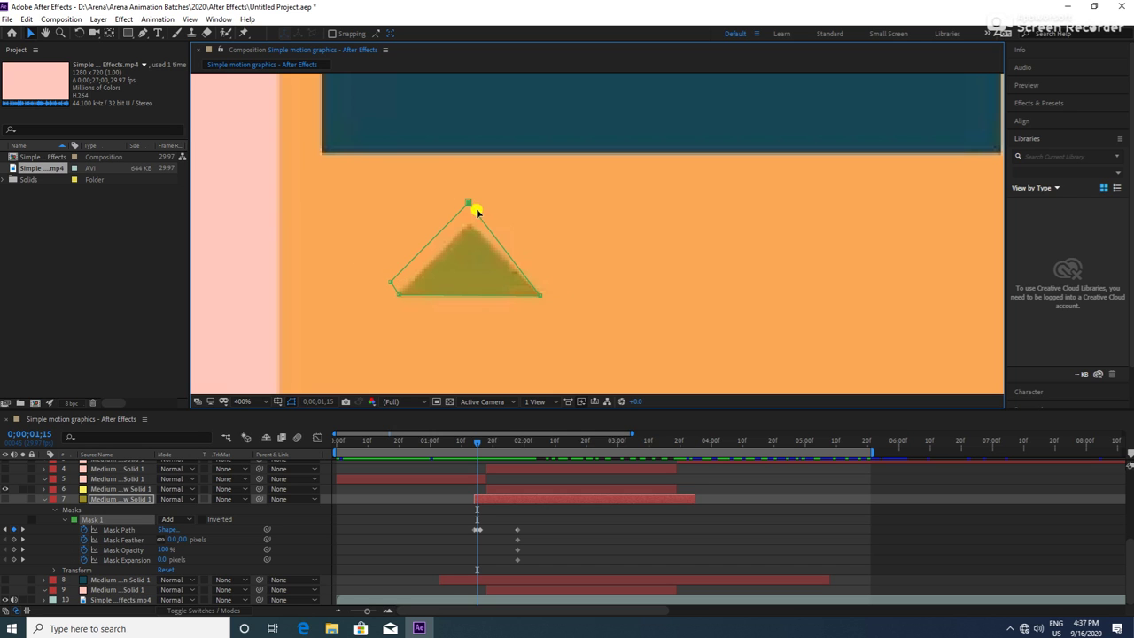
drag(467, 204, 469, 224)
drag(391, 282, 415, 280)
Preview the mask animation and step forward a few frames to check the mountain's growth
key(space)
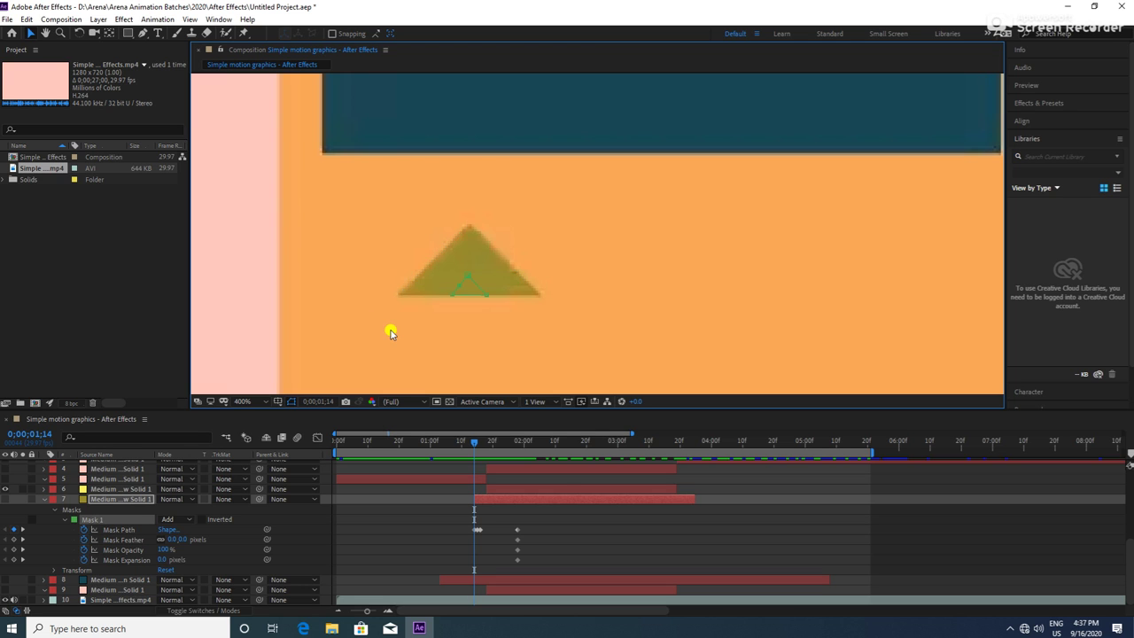
key(space)
key(Page_Down)
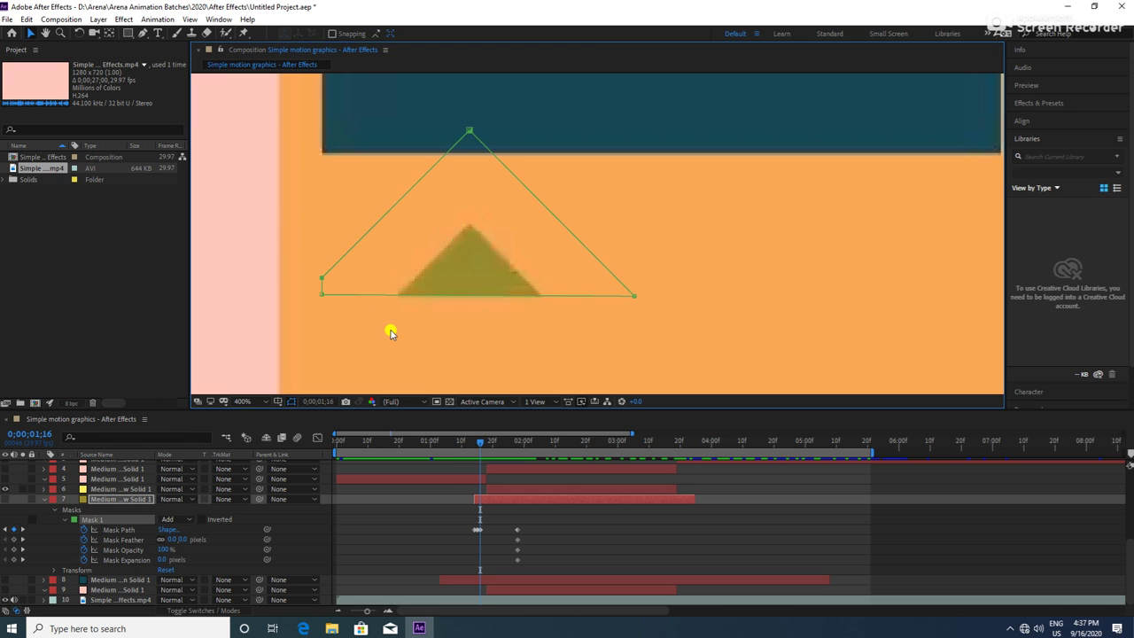
key(Page_Down)
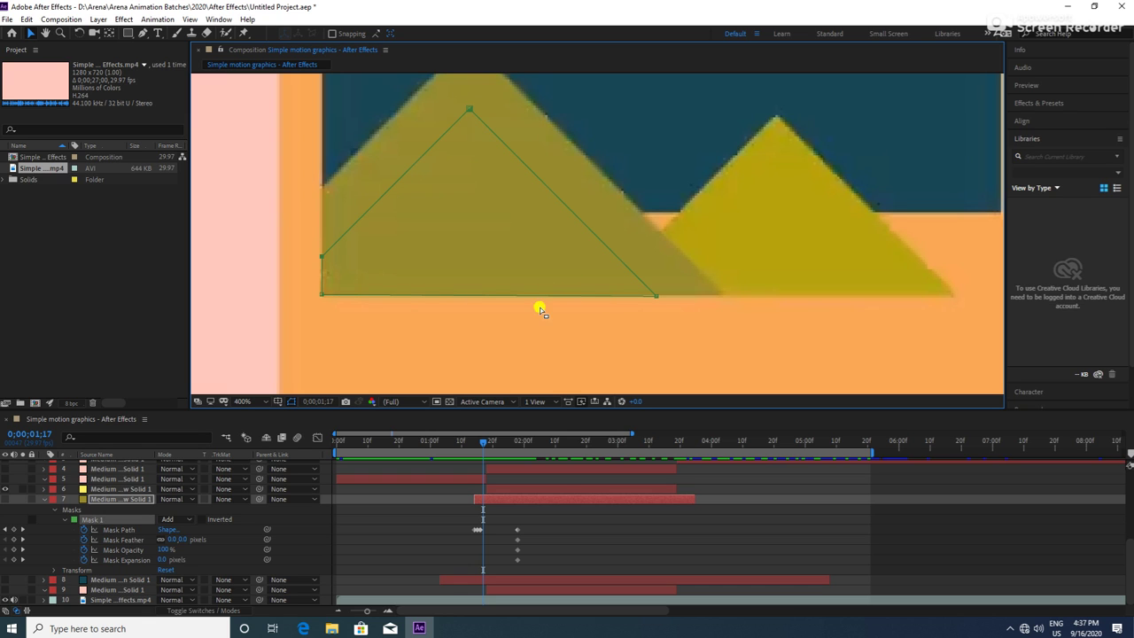
key(Page_Down)
key(Page_Down)
key(Page_Down)
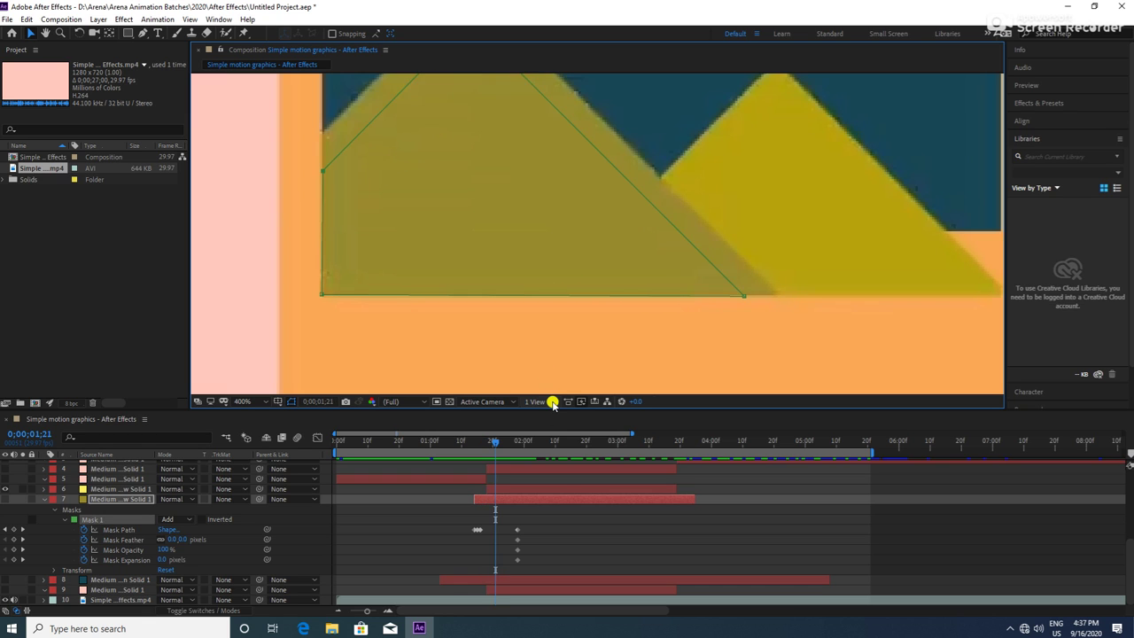
key(Page_Down)
key(Page_Down)
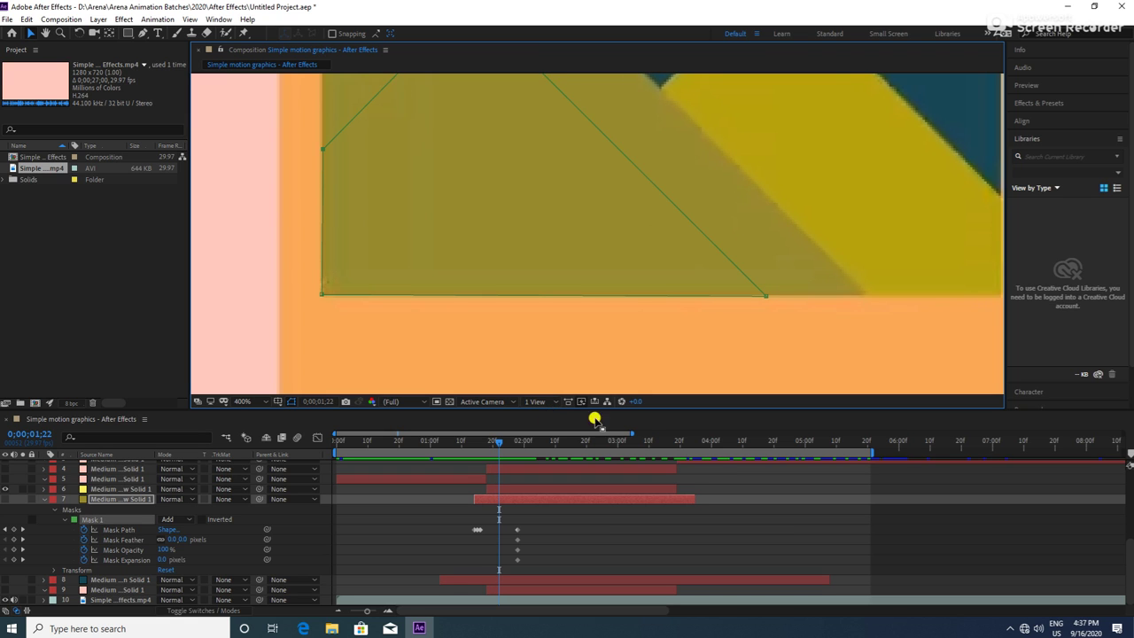
scroll(512, 206, down, 2)
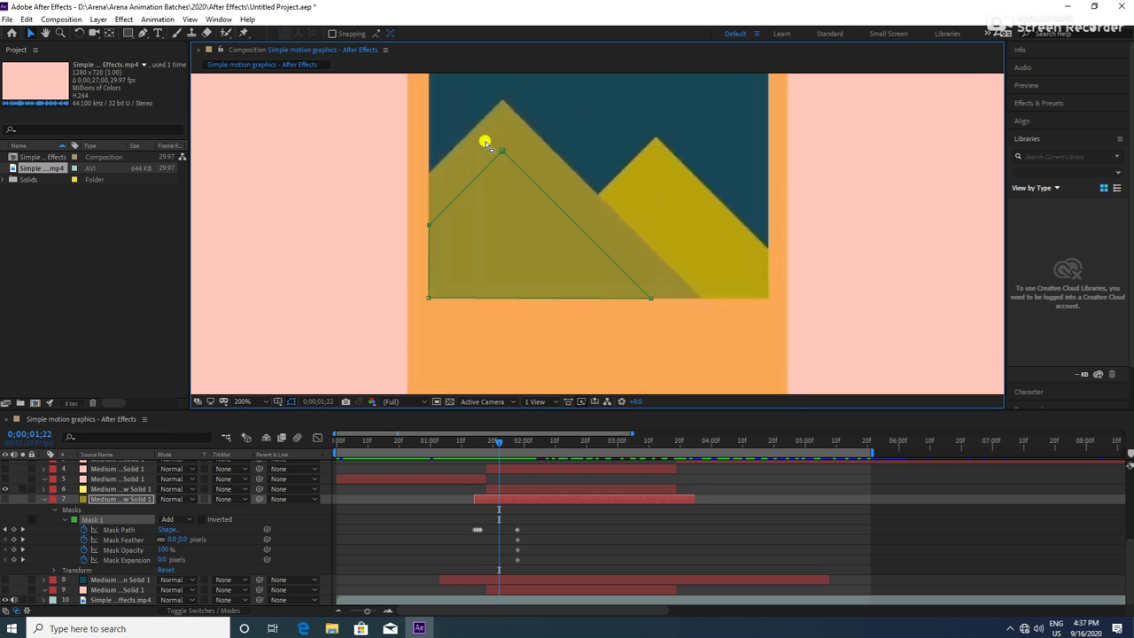
At 01;22, move the mask's top point to the mountain peak and widen its base and left side
drag(651, 298, 704, 301)
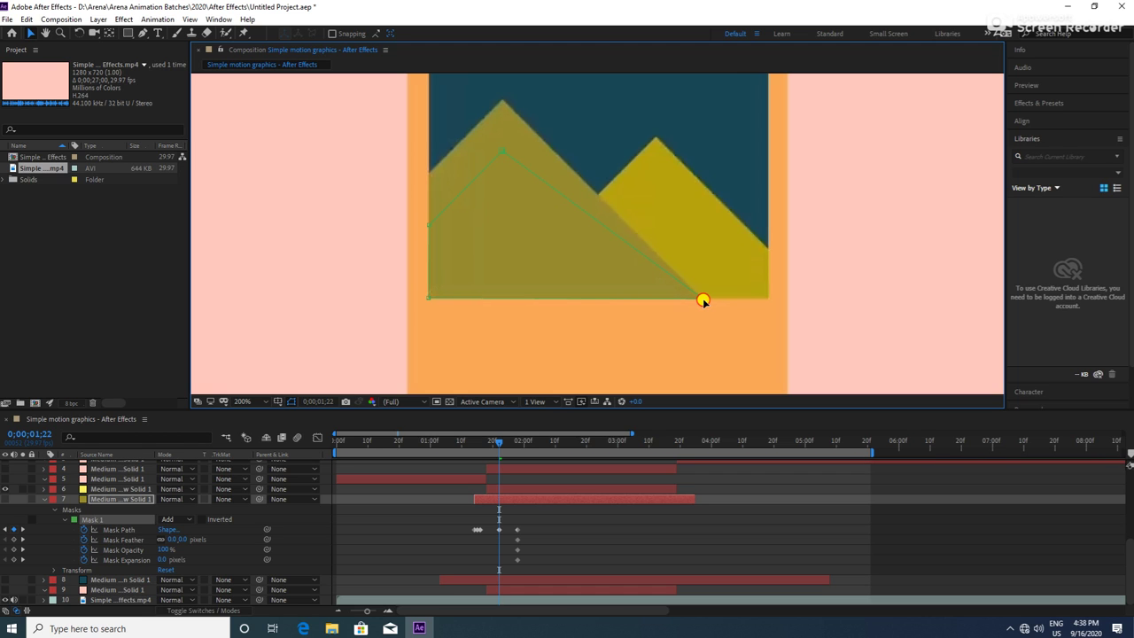
drag(501, 148, 499, 101)
drag(499, 101, 498, 101)
drag(429, 223, 427, 175)
drag(485, 95, 523, 122)
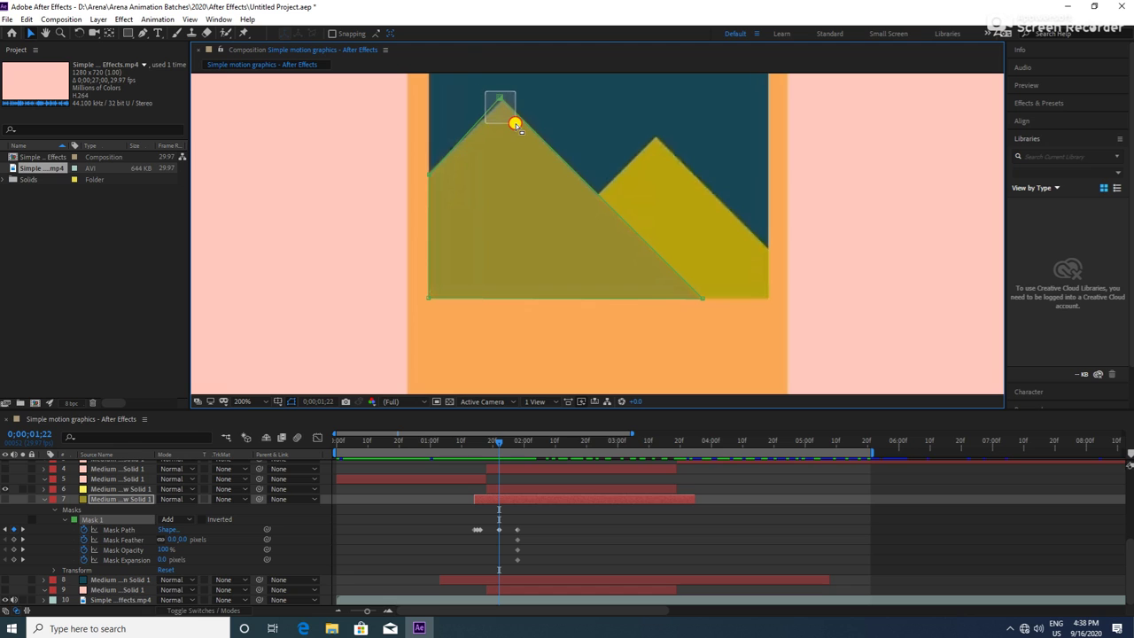
key(Right)
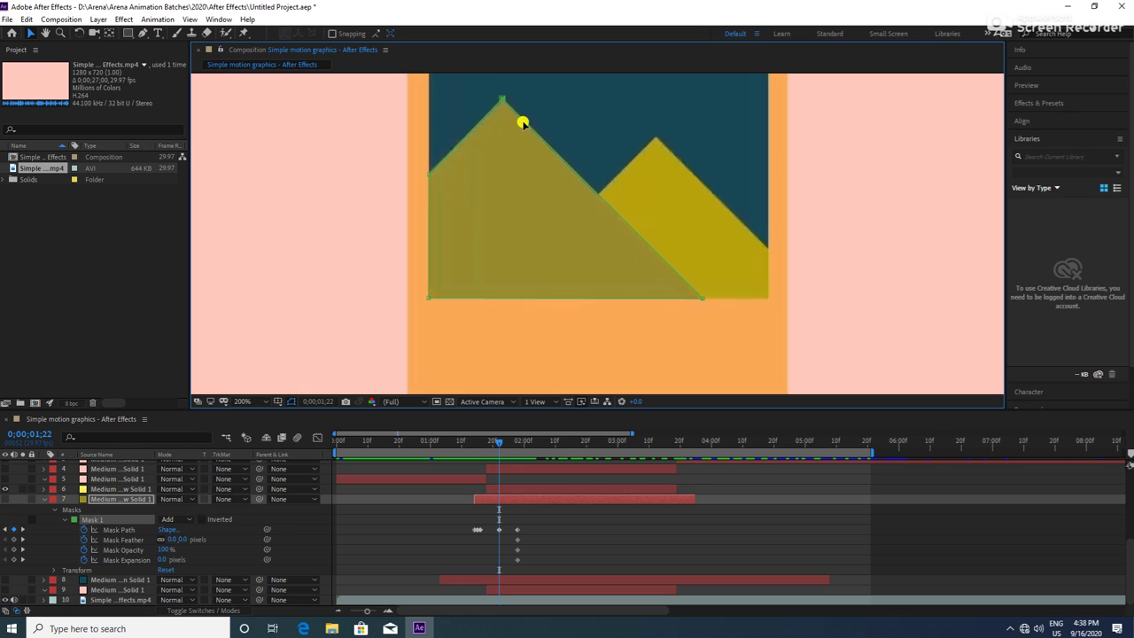
At 01;19, raise the mask's top point to the peak and widen its base to the right
key(Page_Up)
key(Page_Up)
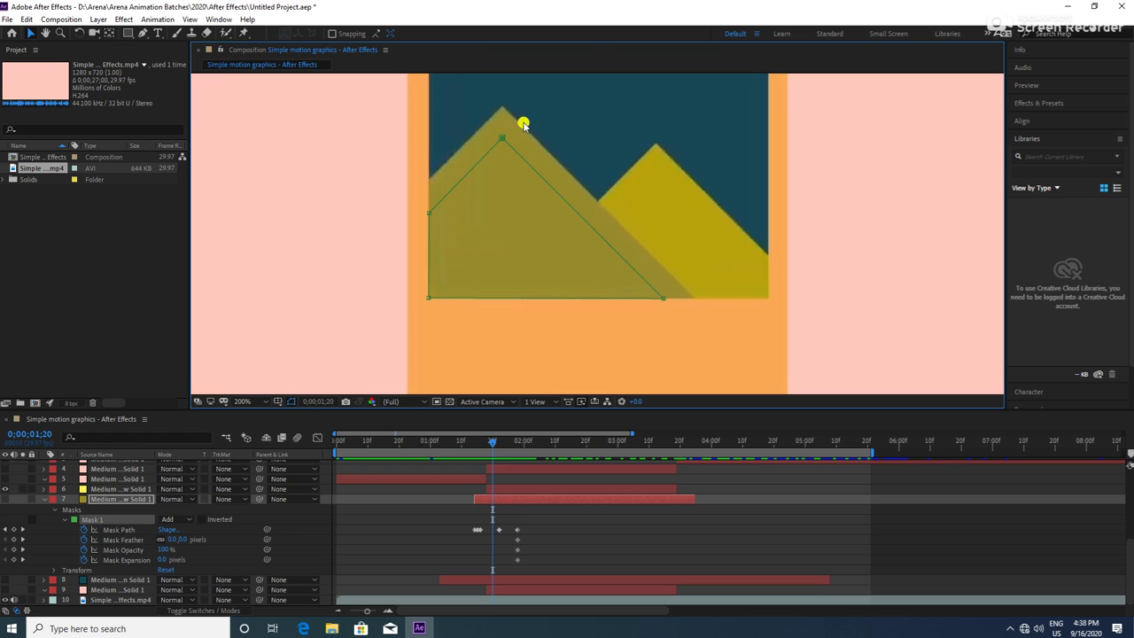
key(Page_Up)
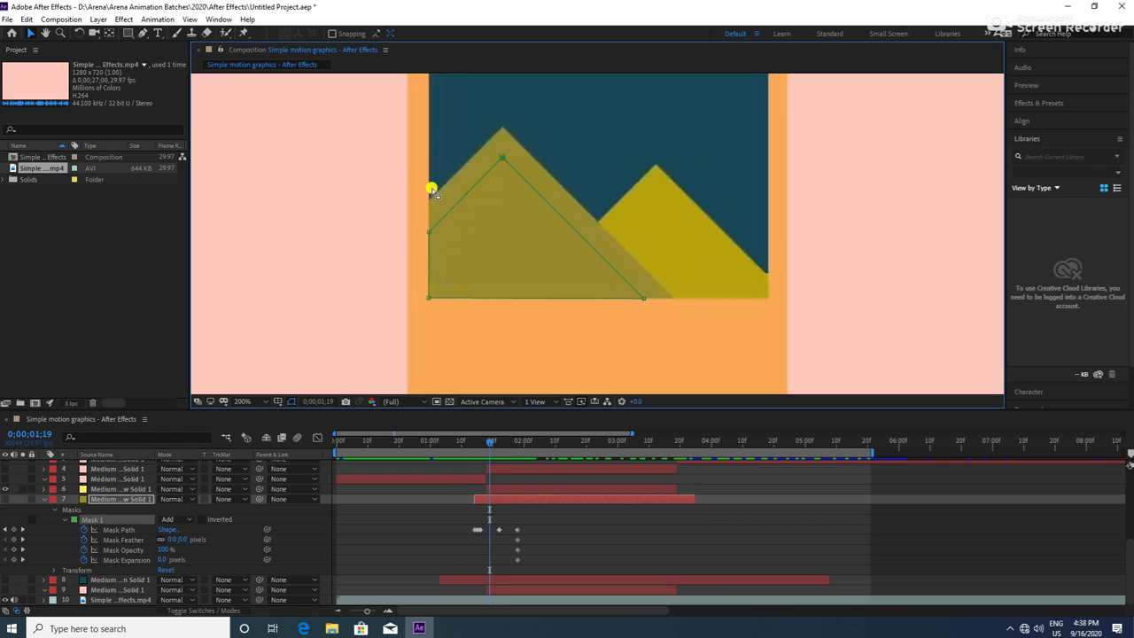
drag(360, 124, 527, 254)
drag(502, 153, 502, 128)
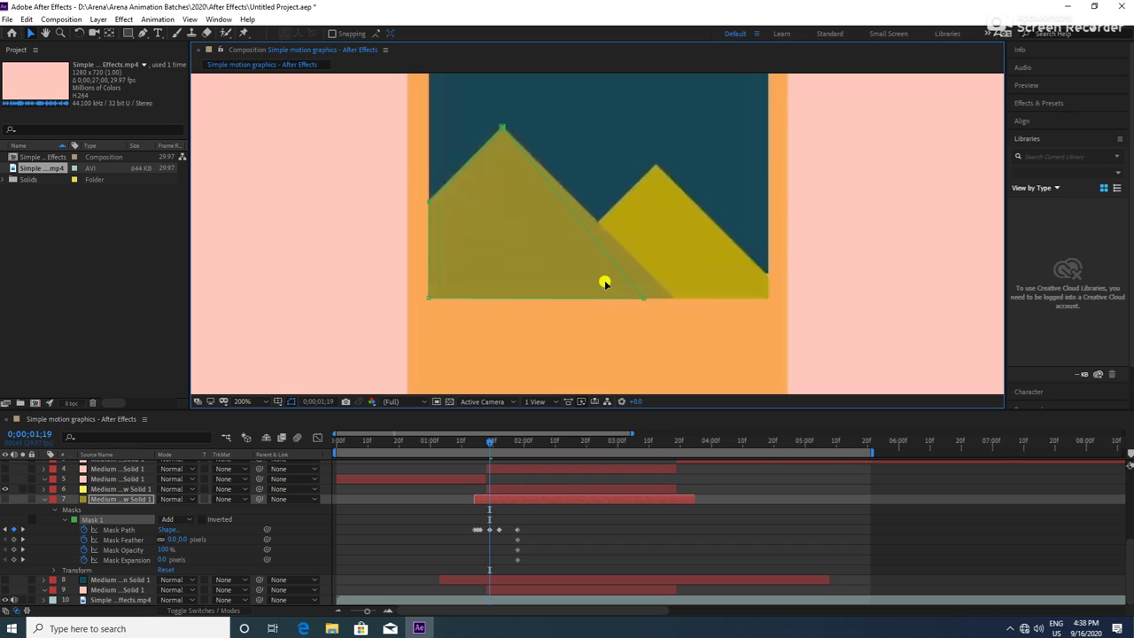
drag(645, 297, 673, 297)
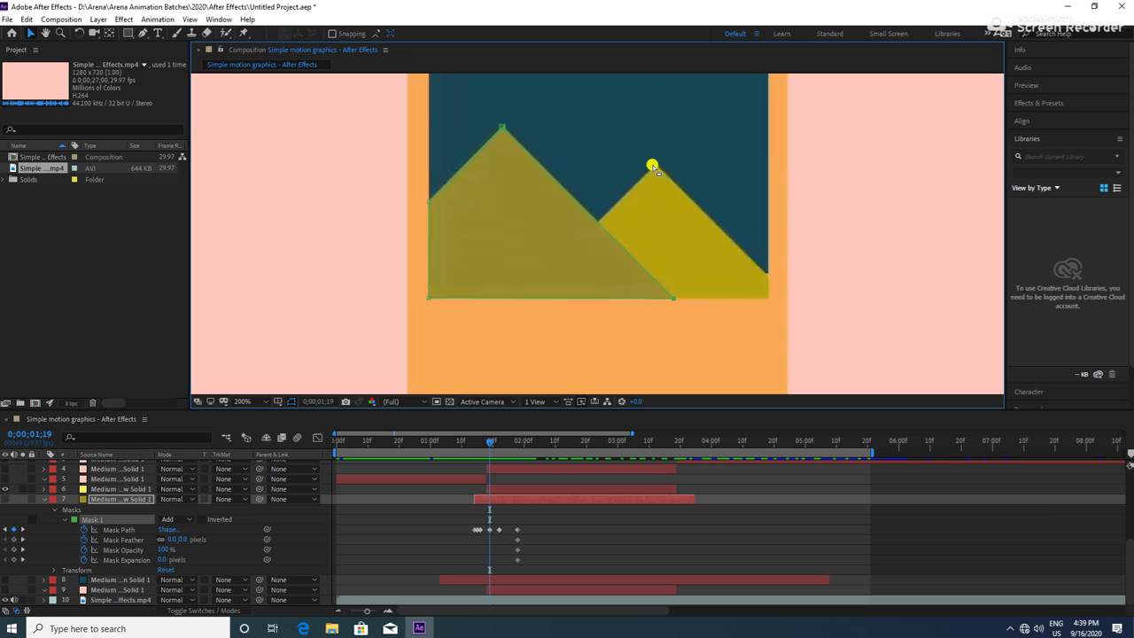
Step forward a frame to check the widened mountain mask
key(Page_Down)
key(Page_Down)
key(Page_Down)
key(Page_Down)
key(Page_Down)
key(Page_Down)
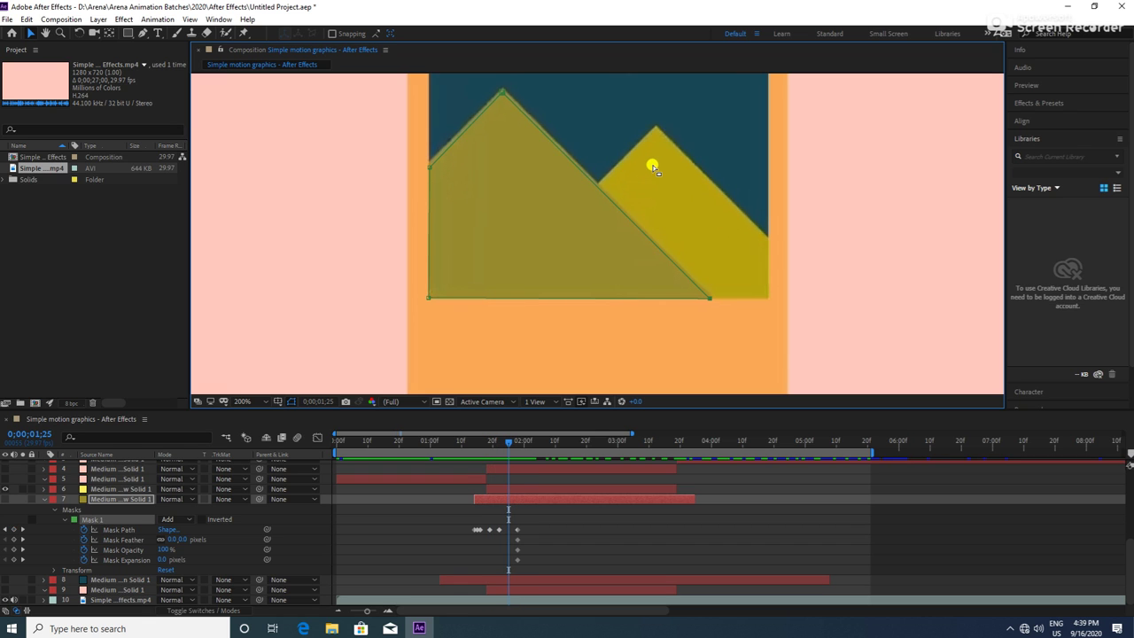
At frame 01;20, select the mask points and nudge the bottom-right corner
mouse_move(381, 84)
mouse_down()
mouse_move(448, 153)
mouse_move(606, 182)
mouse_up()
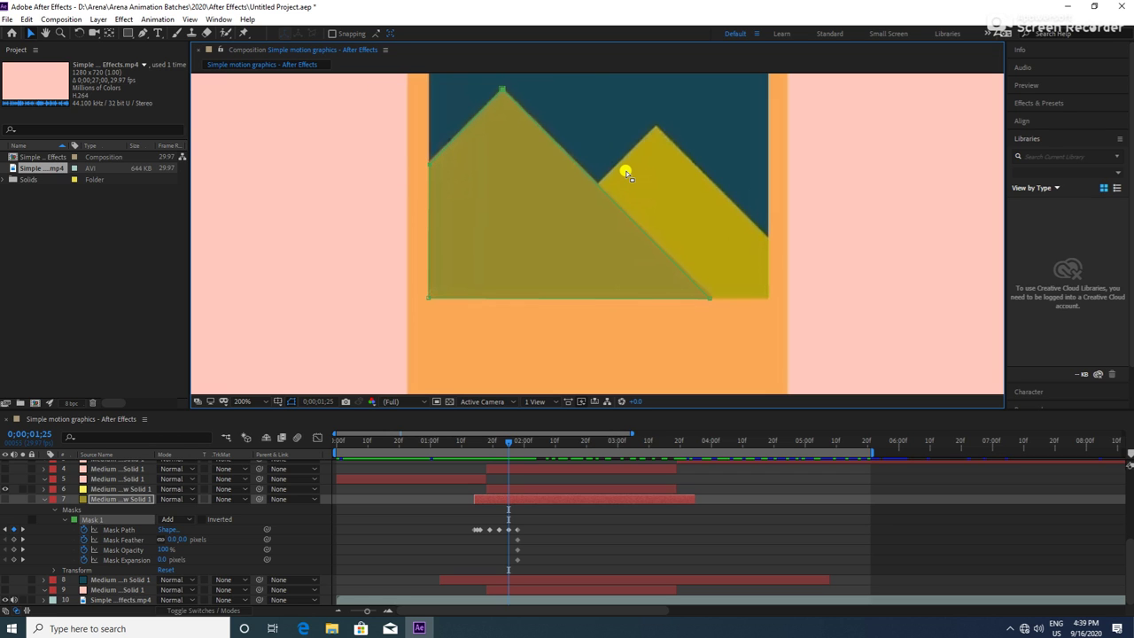
drag(392, 147, 475, 199)
drag(509, 441, 483, 446)
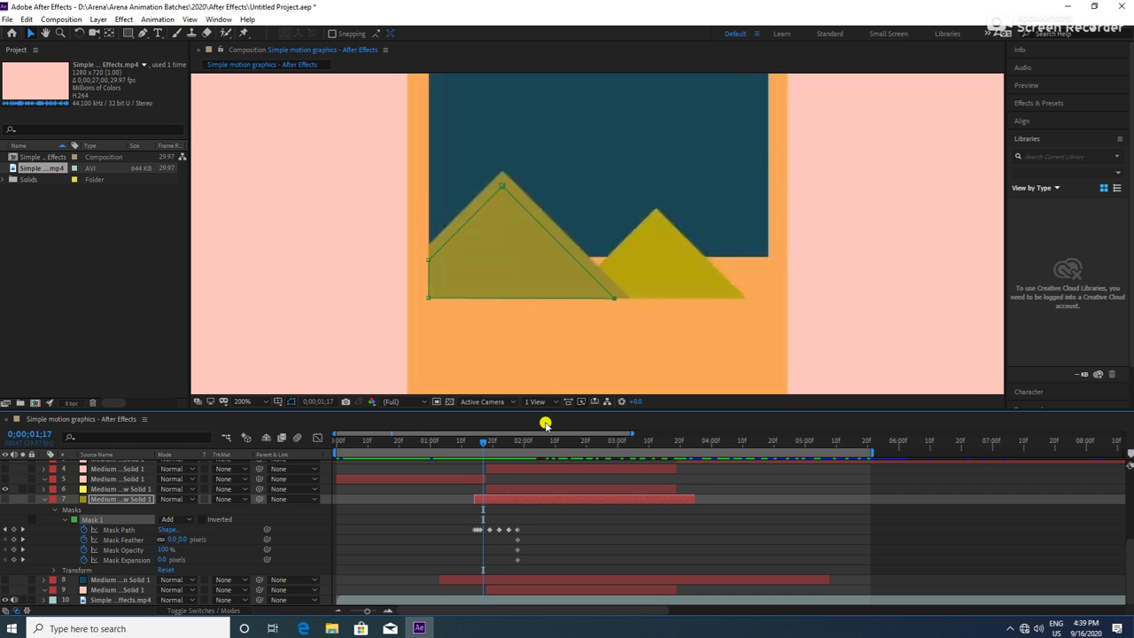
key(Page_Down)
key(Page_Up)
key(Page_Down)
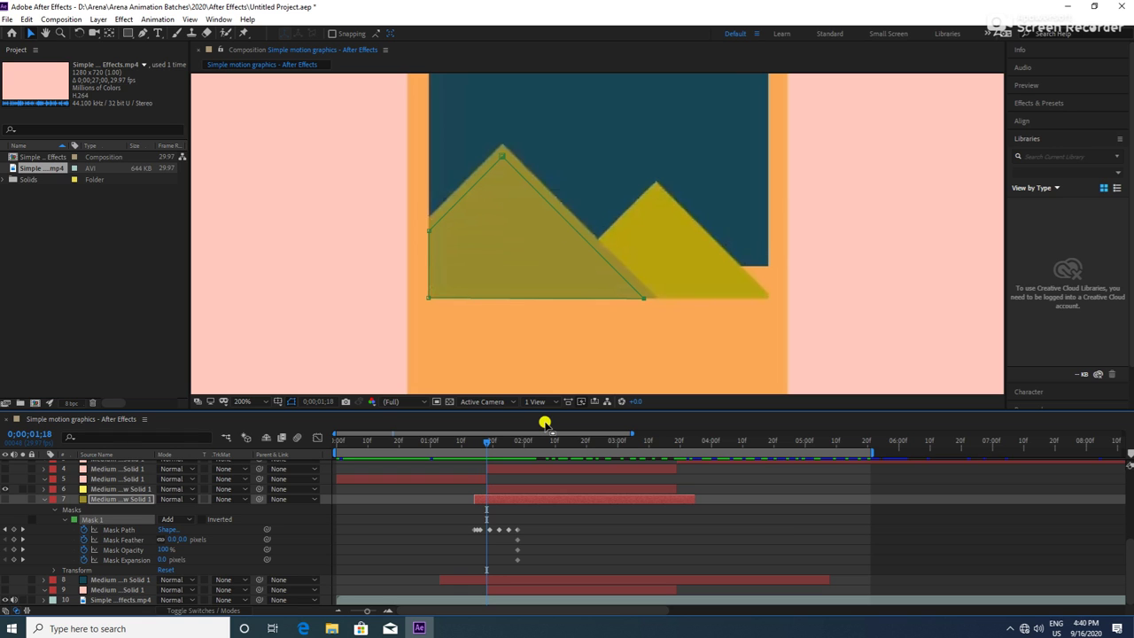
drag(532, 126, 372, 266)
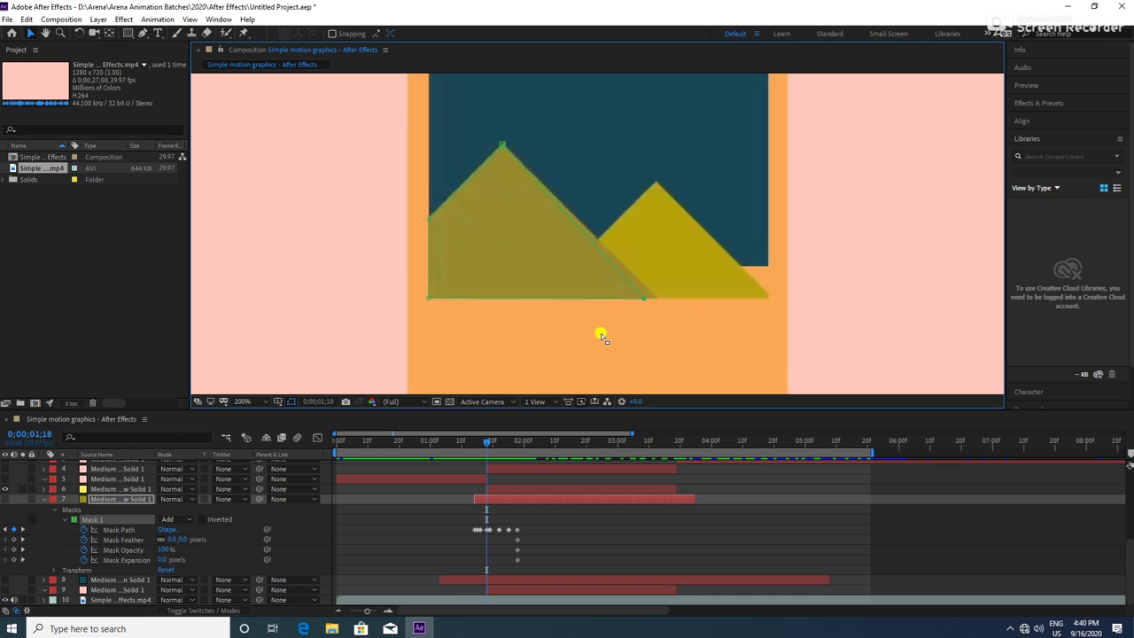
key(Right)
key(Right)
key(Right)
key(Right)
key(Right)
key(Left)
At 01;17, raise the peak and upper-left points, push the lower-right corner right, then review frames
key(Page_Up)
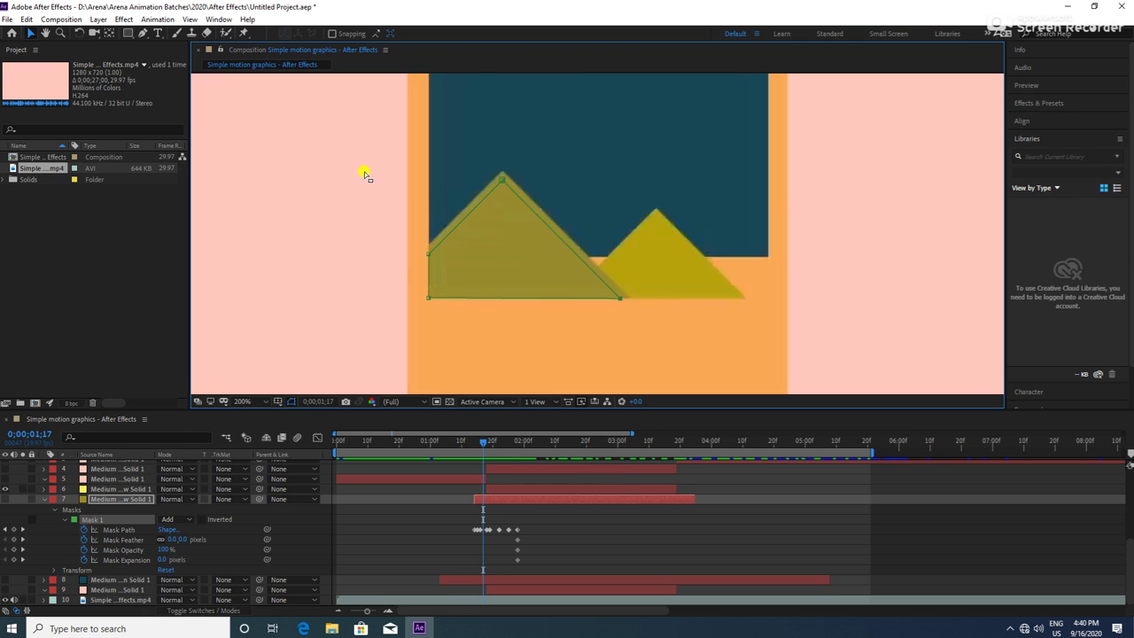
drag(339, 133, 571, 272)
key(Up)
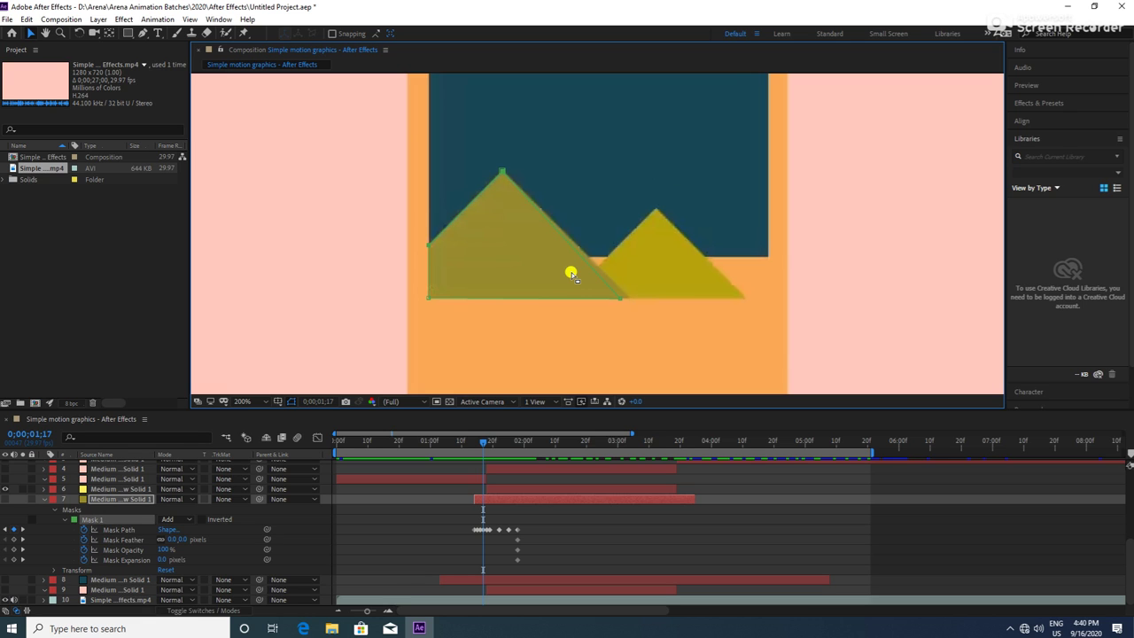
key(Right)
key(Right)
key(Right)
key(Right)
key(Right)
key(Page_Down)
key(Page_Down)
key(Page_Down)
key(Page_Down)
key(Page_Up)
key(Page_Down)
key(Page_Down)
key(Page_Down)
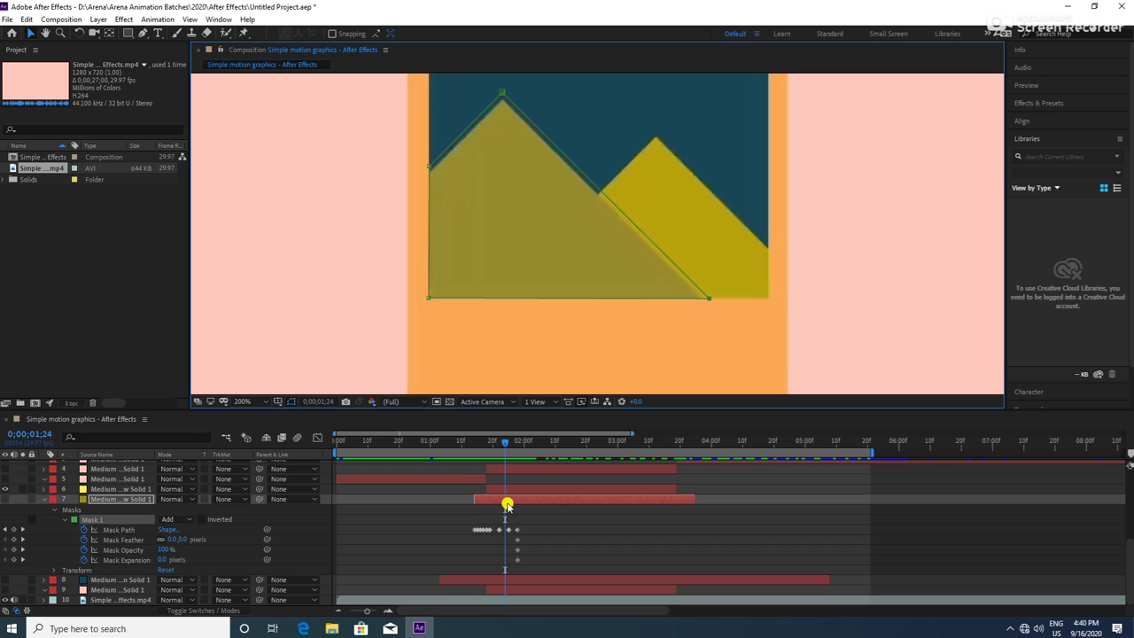
key(Page_Down)
key(Page_Up)
key(Page_Up)
key(Page_Up)
key(Page_Up)
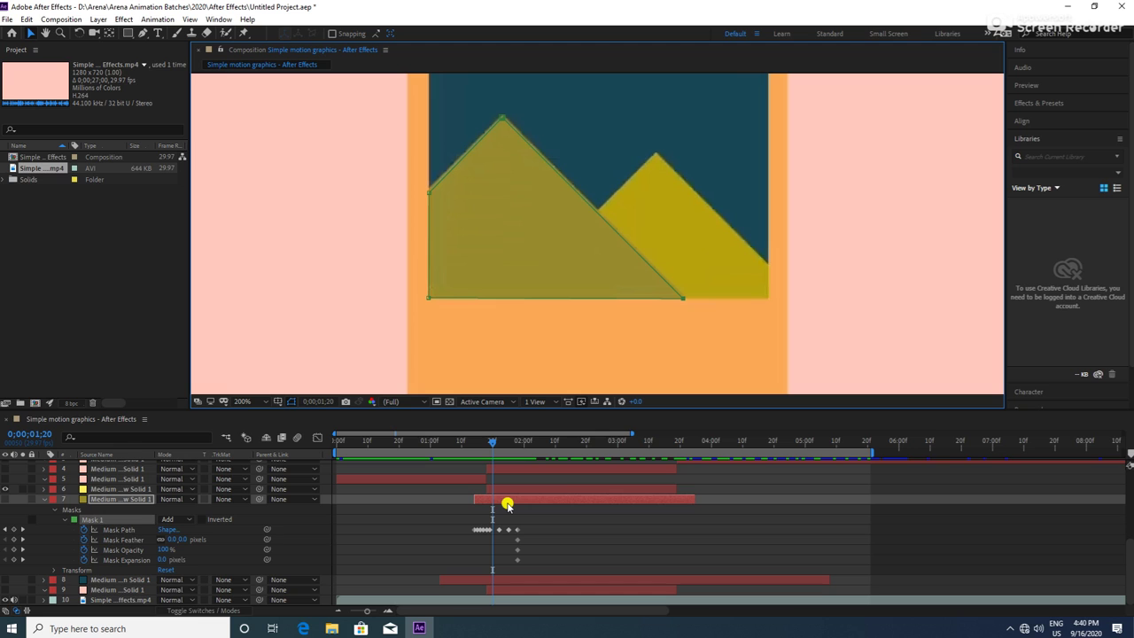
key(Page_Down)
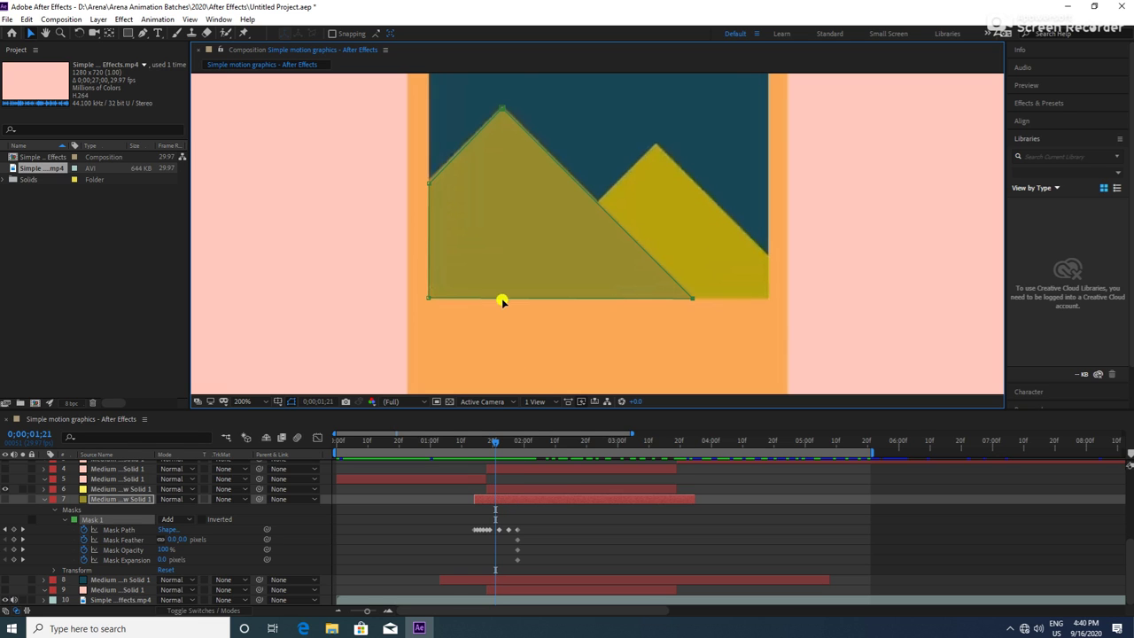
Around 01;20, raise the peak and left points and shift the bottom-right point right
drag(526, 89, 370, 228)
key(Up)
key(Up)
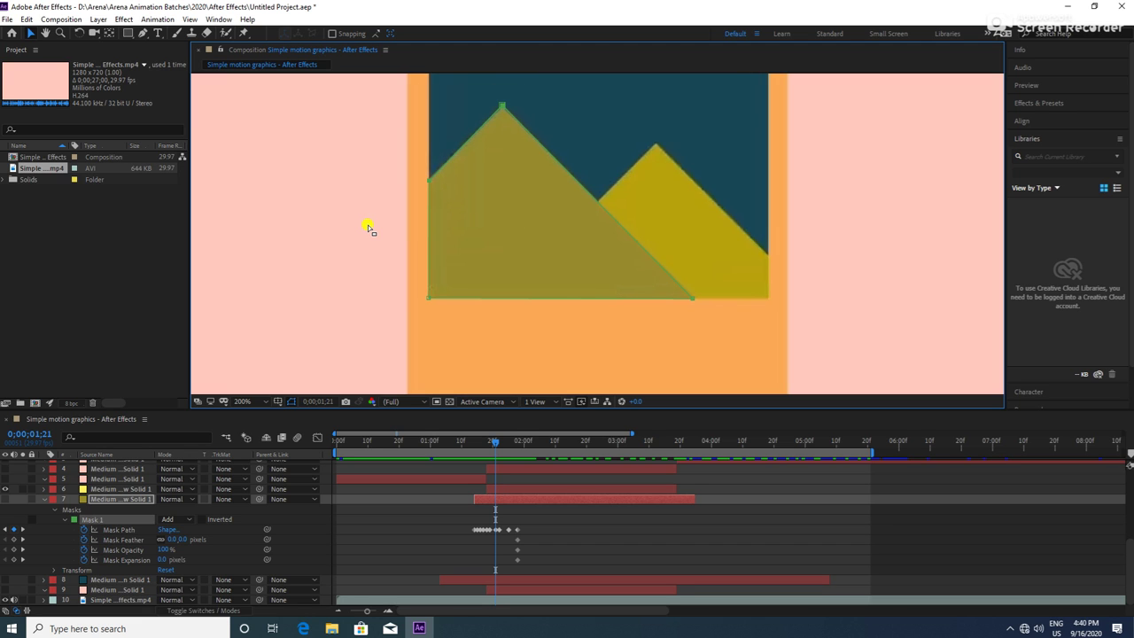
key(Page_Up)
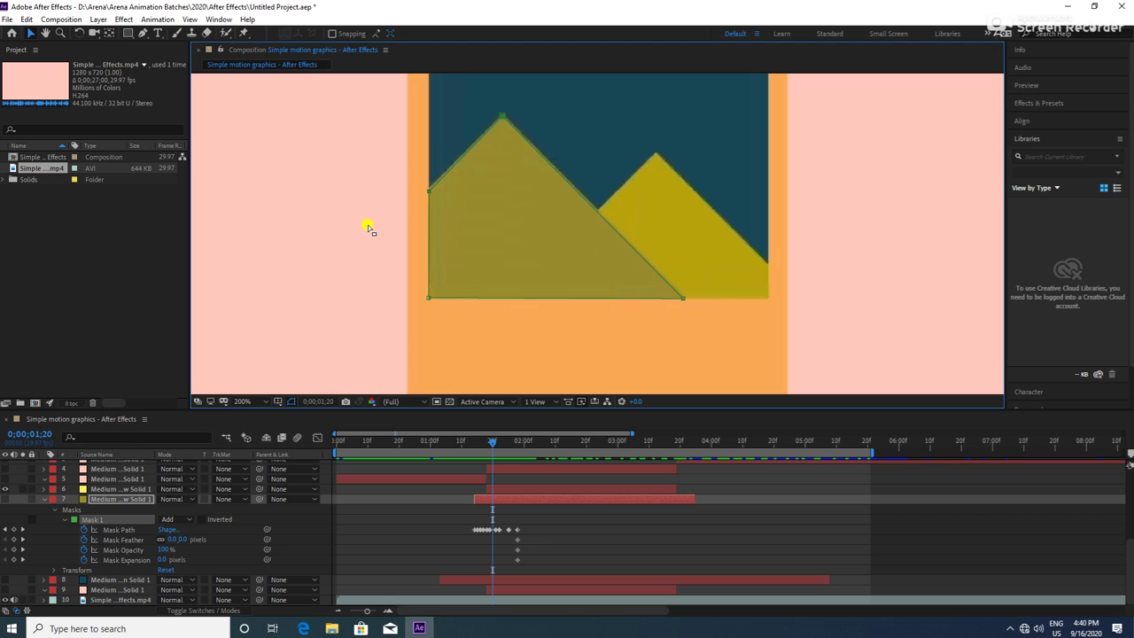
drag(532, 91, 381, 232)
key(Up)
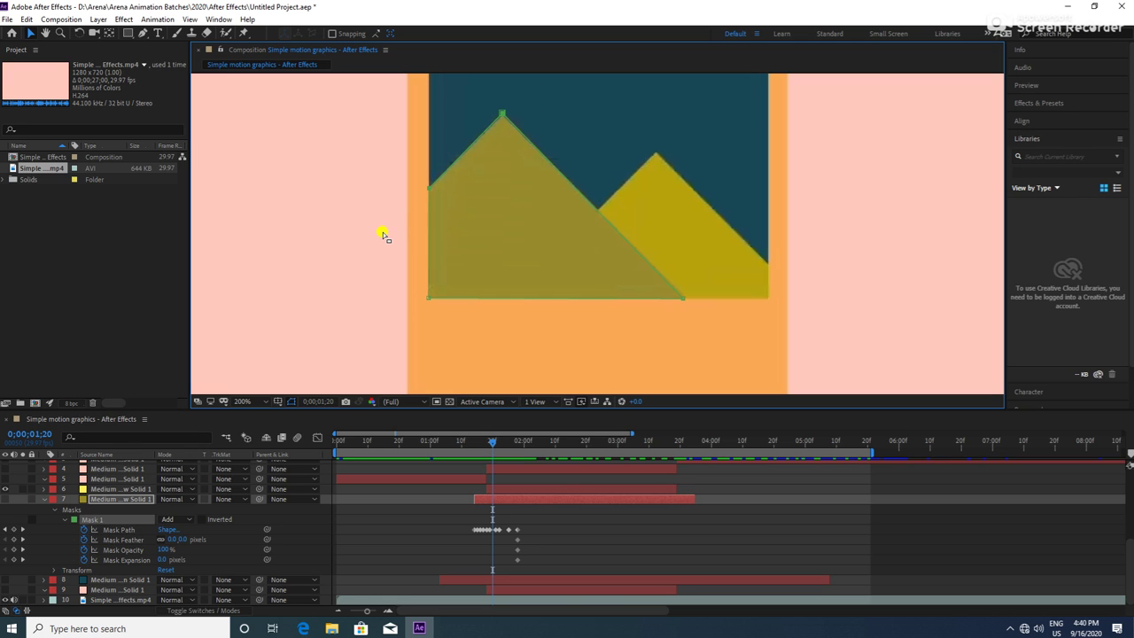
drag(726, 275, 622, 340)
key(Right)
Step through the timeline to 0;00;03;17, watching the sun rise and the mountains begin to shrink
key(Page_Down)
key(Page_Down)
key(Page_Down)
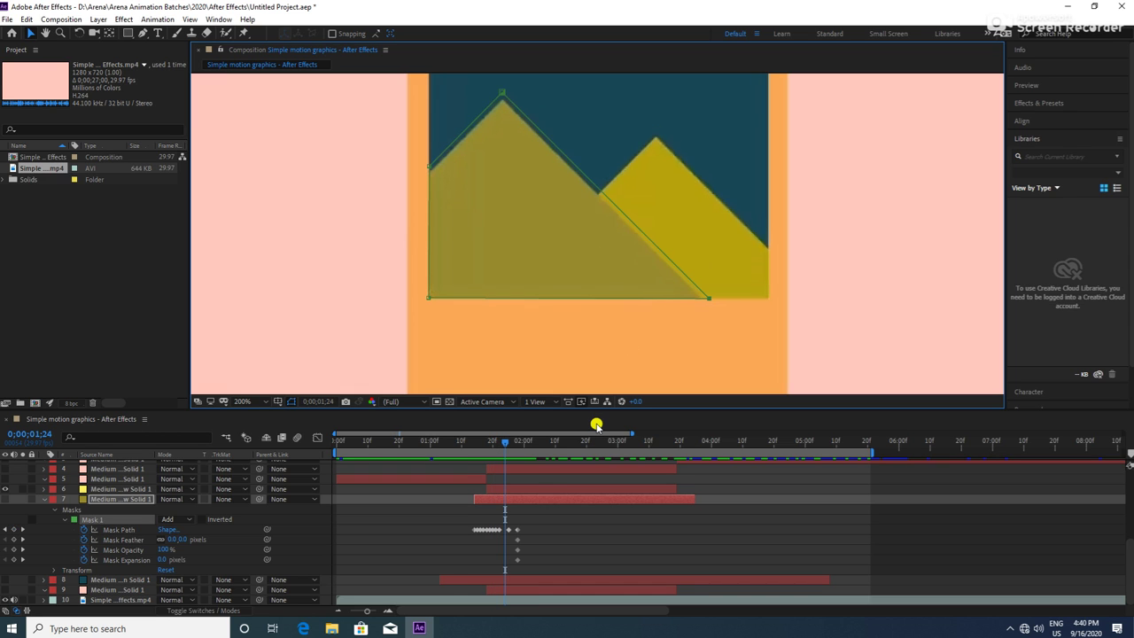
key(Page_Down)
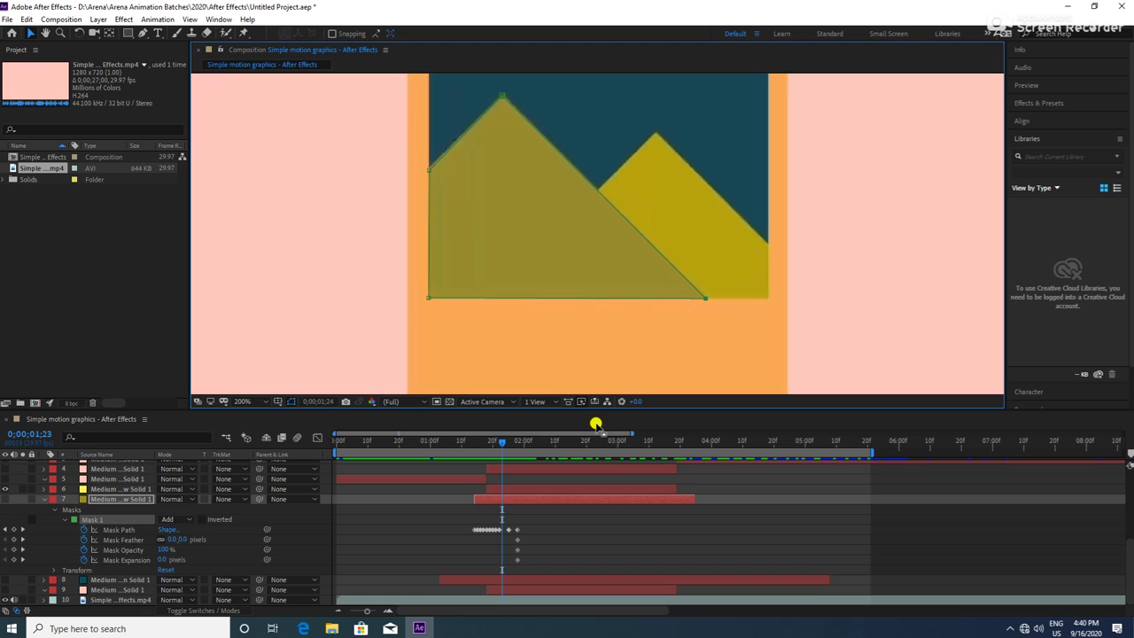
key(Page_Down)
key(Page_Down)
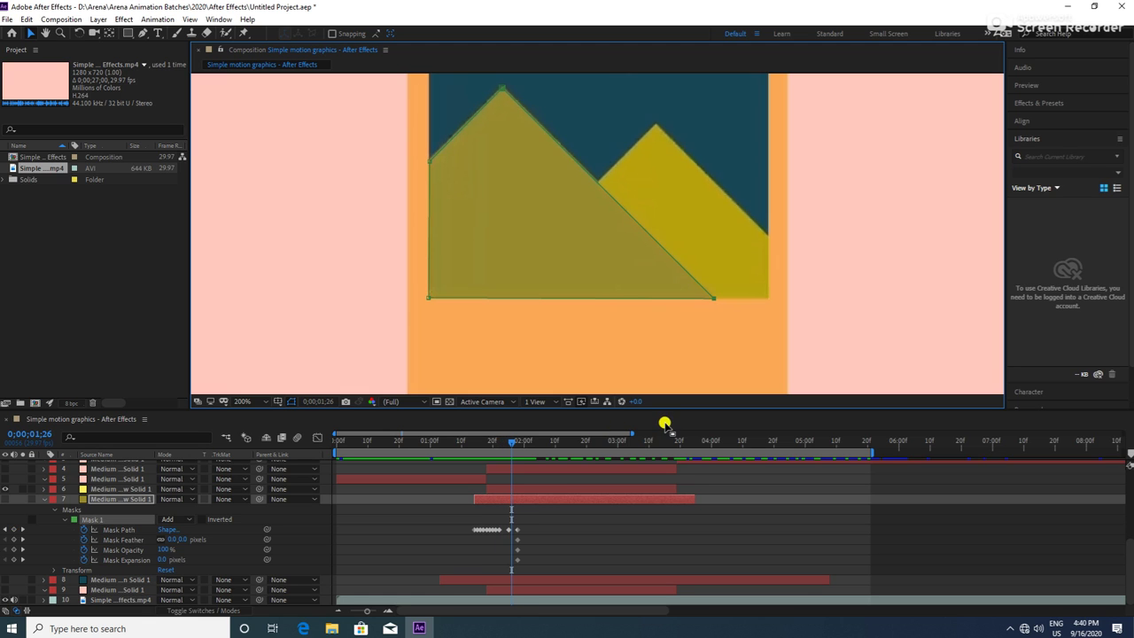
key(Page_Down)
key(Page_Down)
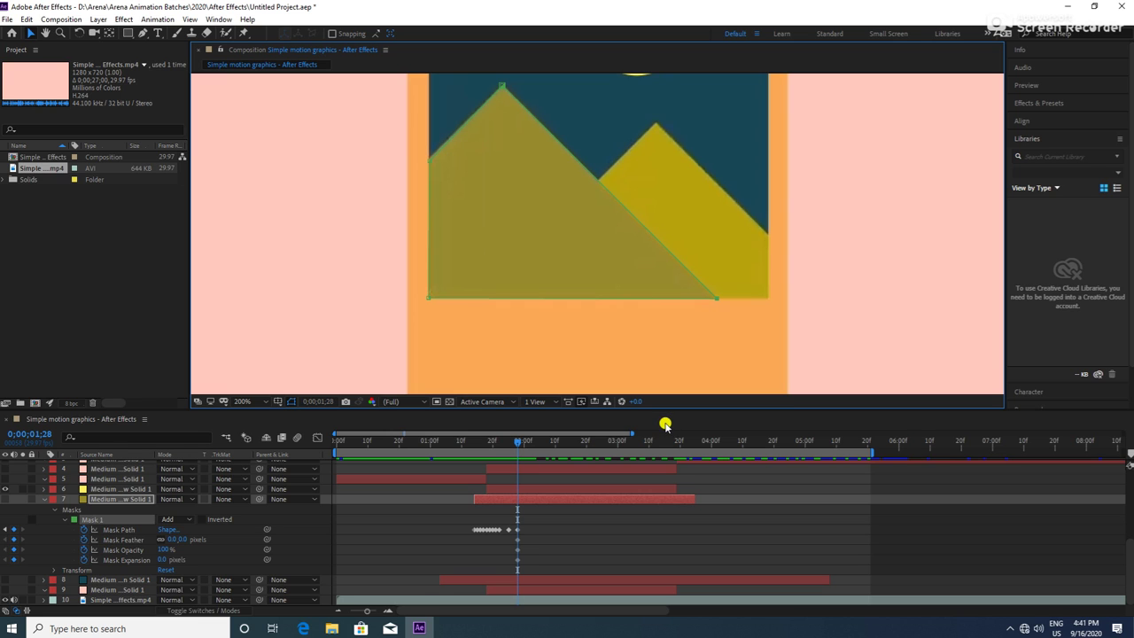
key(Page_Down)
key(Page_Down)
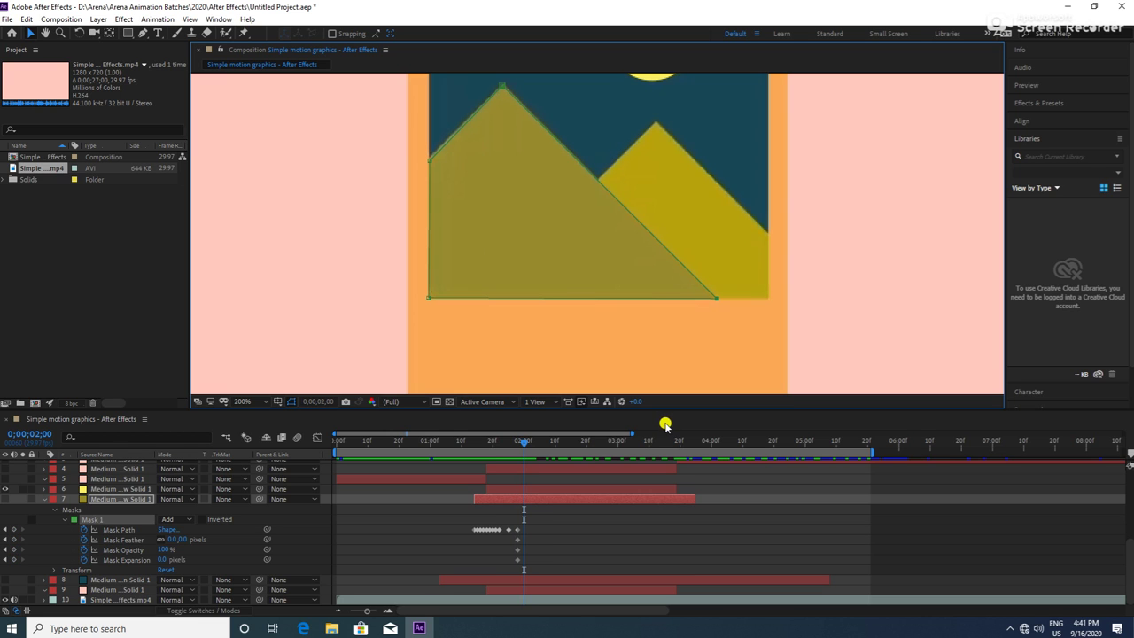
key(Page_Down)
key(Page_Down)
key(Page_Down)
key(Page_Down)
key(Page_Down)
key(Page_Down)
key(Page_Down)
key(Page_Down)
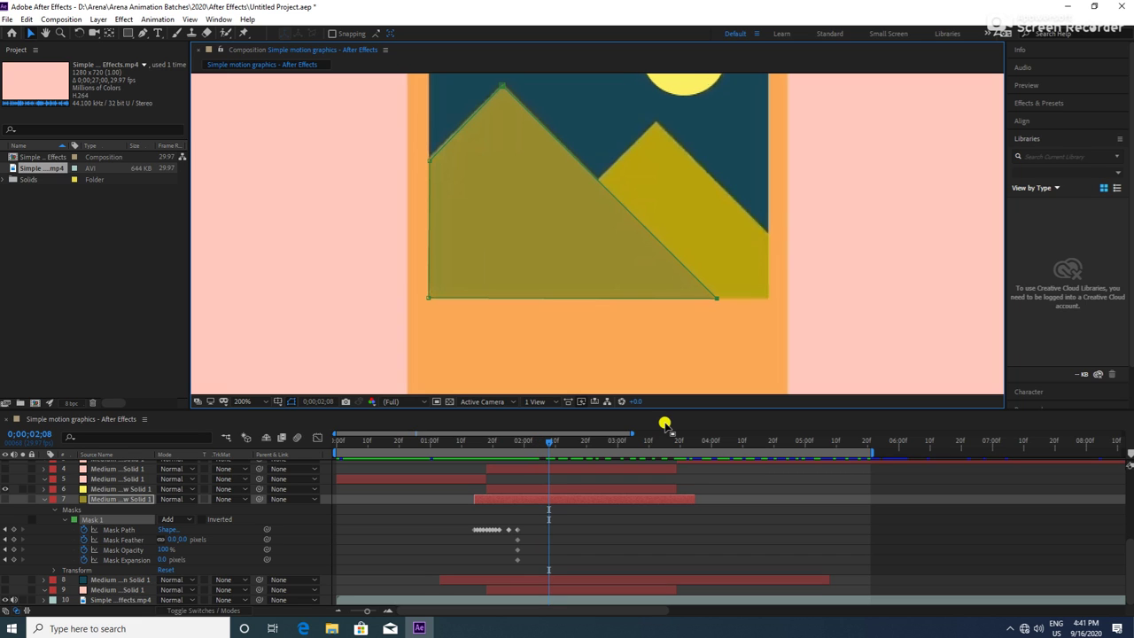
key(Page_Down)
key(Page_Down)
key(Page_Down)
key(Page_Down)
key(Page_Down)
key(Page_Down)
key(Page_Down)
key(Page_Down)
key(Page_Down)
key(Page_Down)
key(Page_Down)
key(Page_Down)
key(Page_Down)
key(Page_Down)
key(Page_Down)
key(Page_Down)
key(Page_Down)
key(Page_Down)
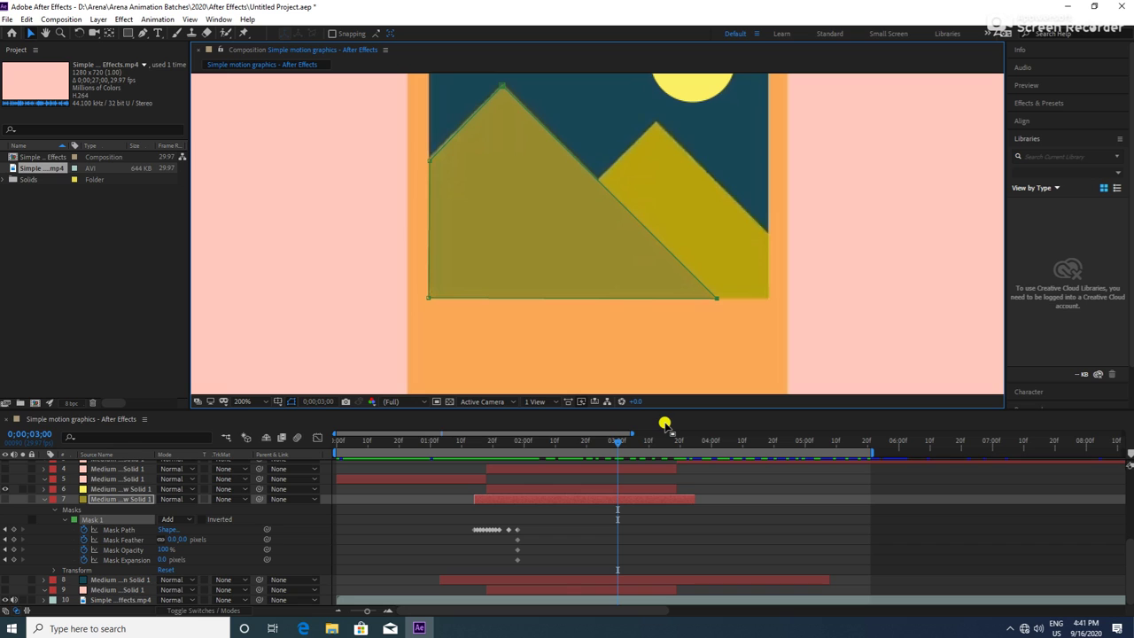
key(Page_Down)
key(Page_Down)
key(Page_Down)
key(Page_Down)
key(Page_Down)
key(Page_Down)
key(Page_Down)
key(Page_Down)
key(Page_Down)
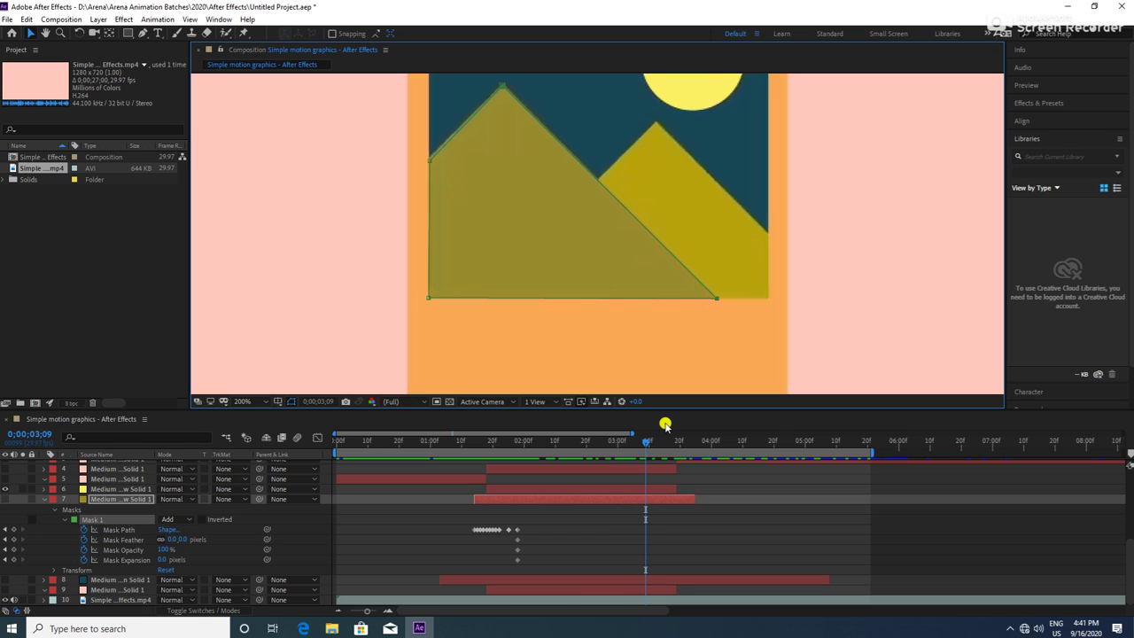
key(Page_Down)
key(Page_Down)
key(Page_Down)
key(Page_Down)
key(Page_Down)
key(Page_Down)
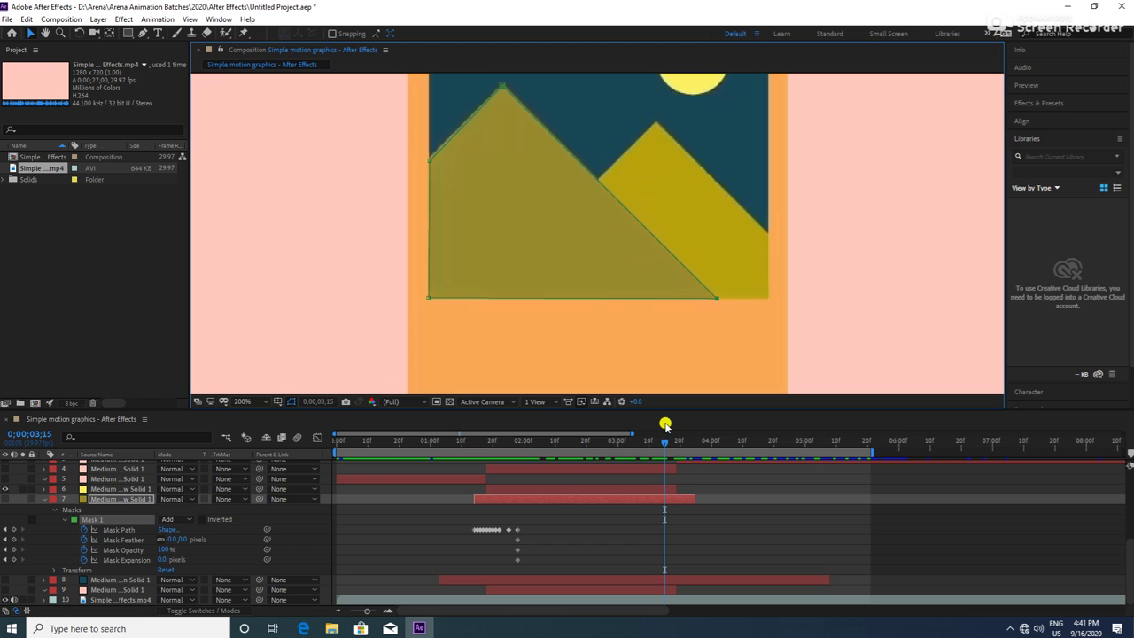
key(Page_Down)
key(Page_Down)
key(Page_Up)
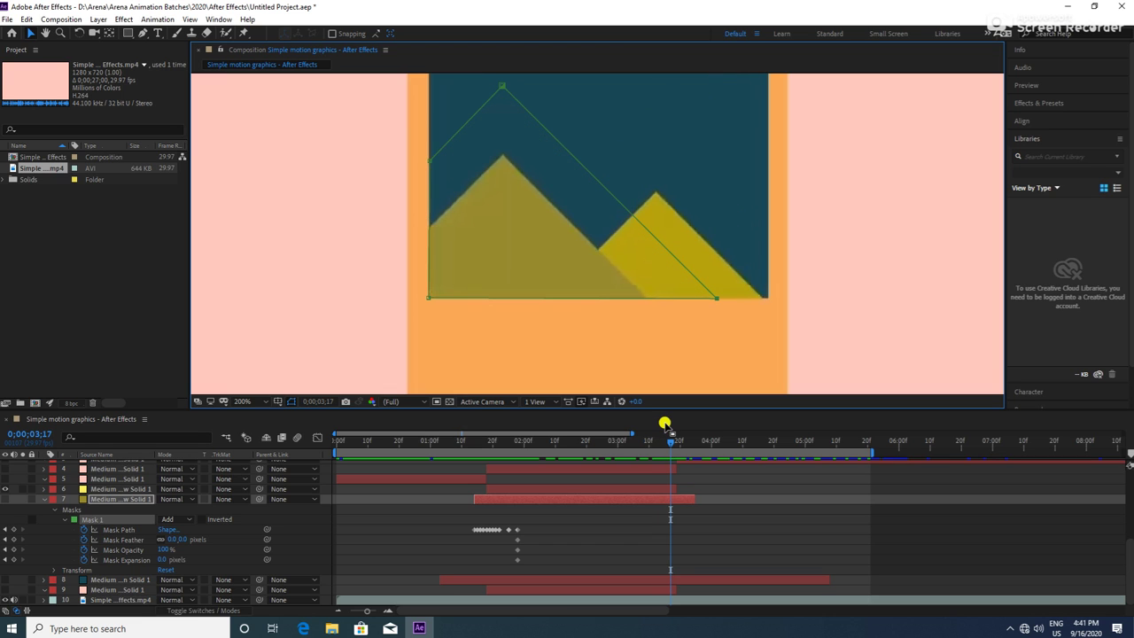
At 0;00;03;15, copy and paste the mask path keyframe to hold the full mountain shape
key(Page_Up)
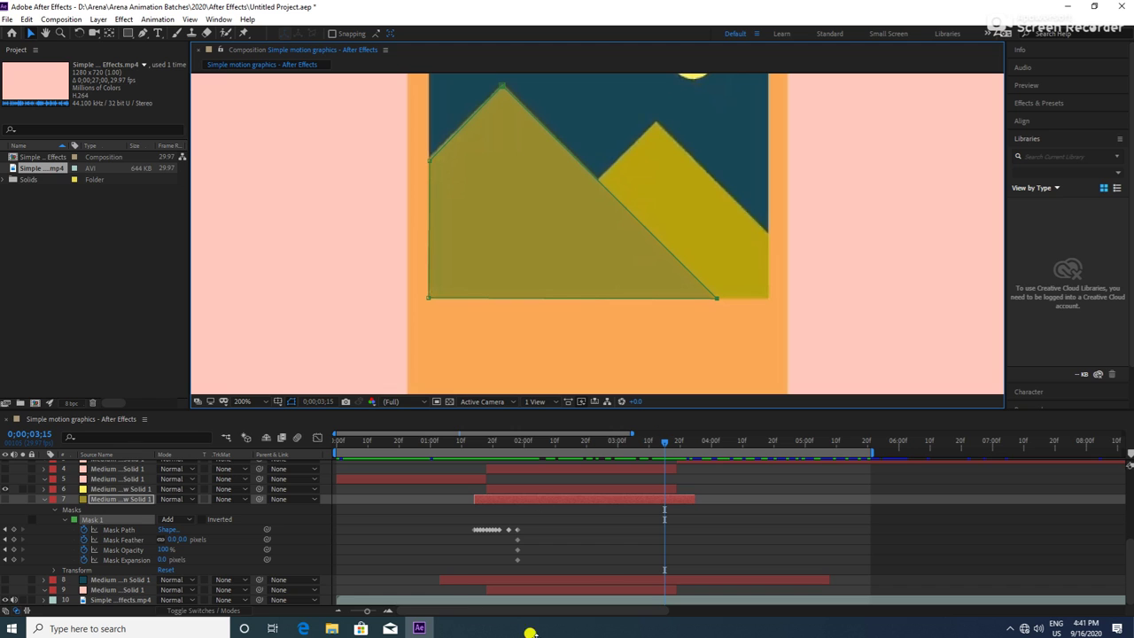
drag(541, 520, 521, 536)
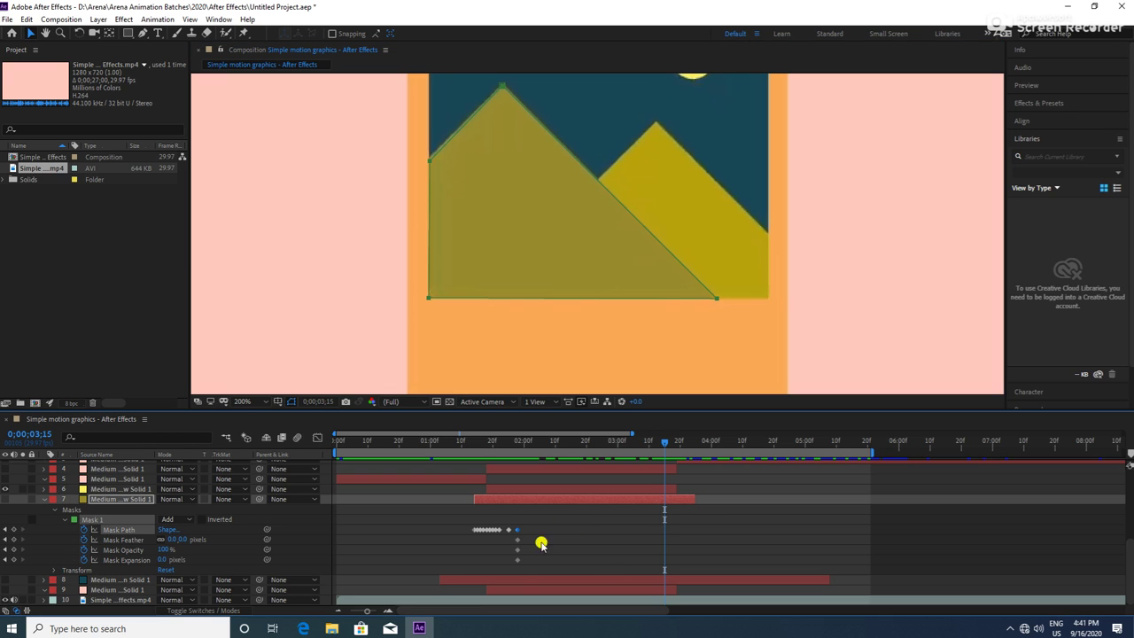
key(ctrl+c)
key(ctrl+v)
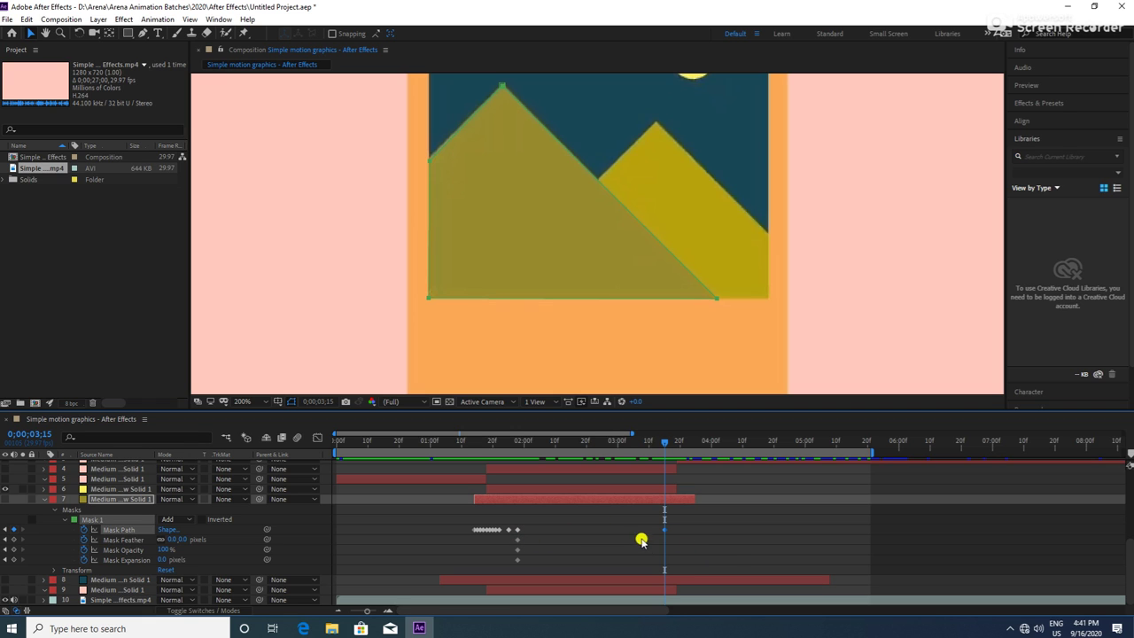
At 0;00;03;18, pull the mask's peak and upper-left point down onto the smaller triangle
key(Page_Down)
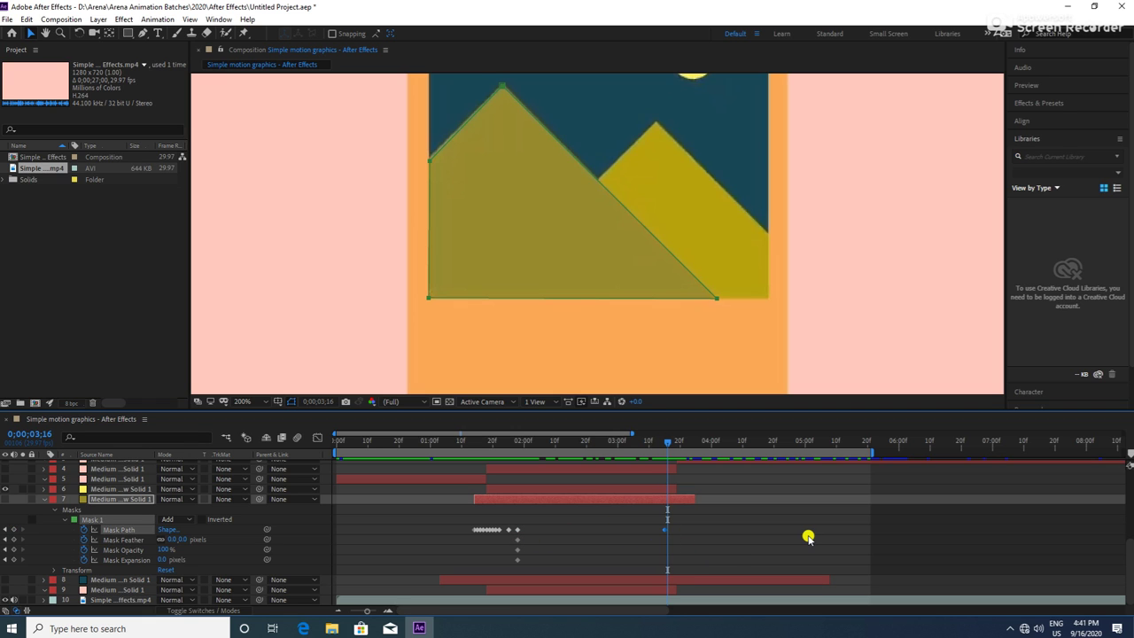
key(Page_Down)
key(Page_Down)
key(Page_Down)
key(Page_Up)
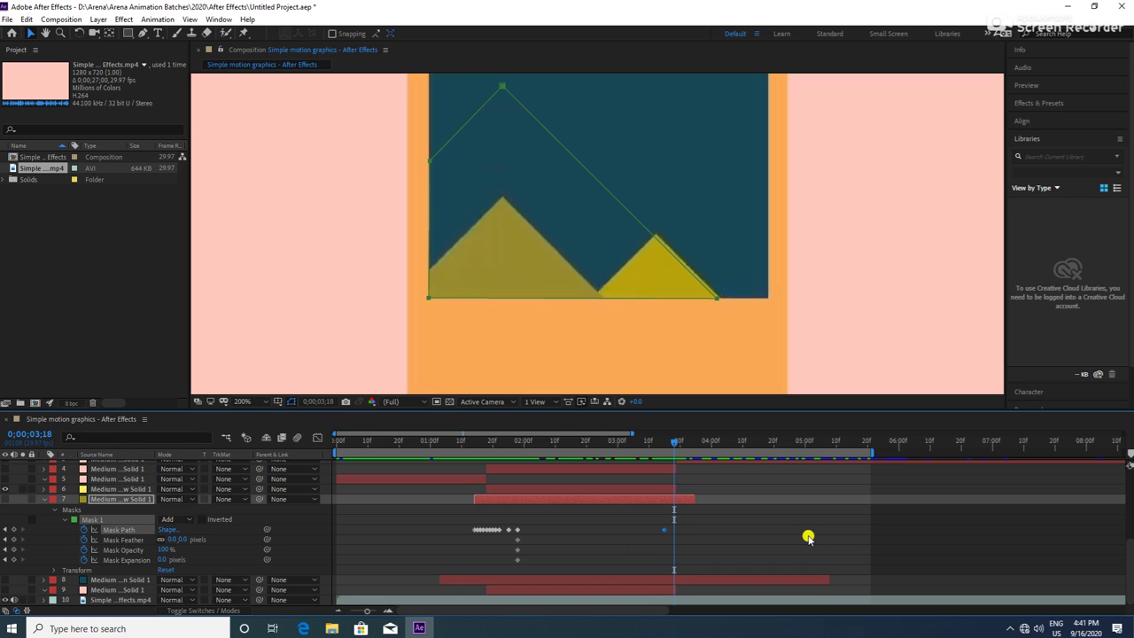
mouse_move(732, 273)
mouse_down()
mouse_move(686, 328)
mouse_move(604, 297)
mouse_up()
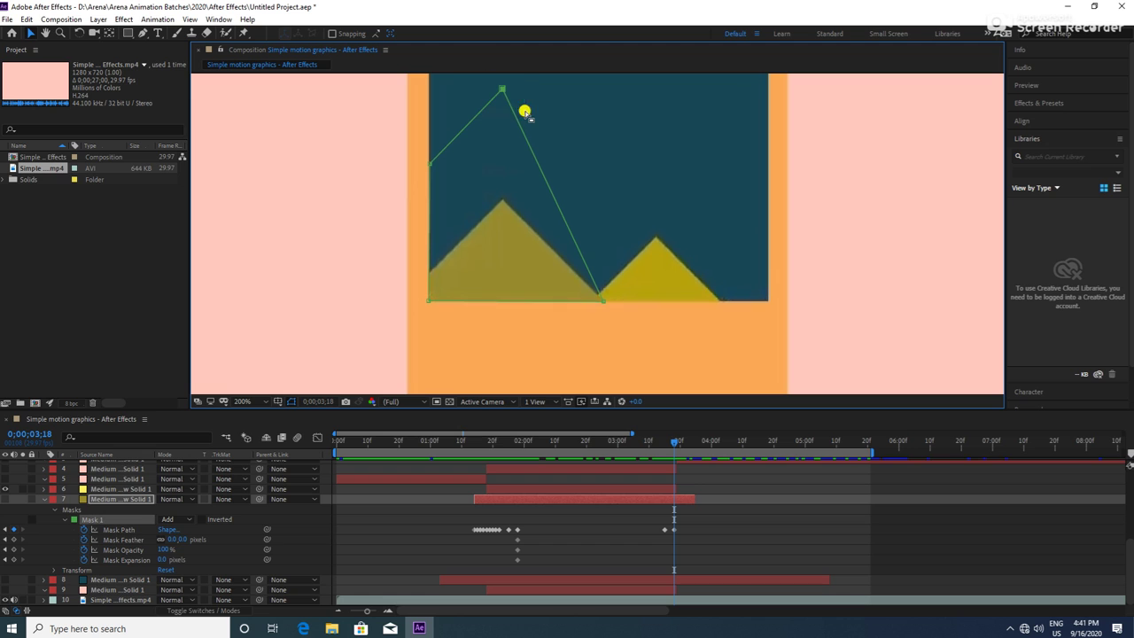
drag(501, 89, 503, 200)
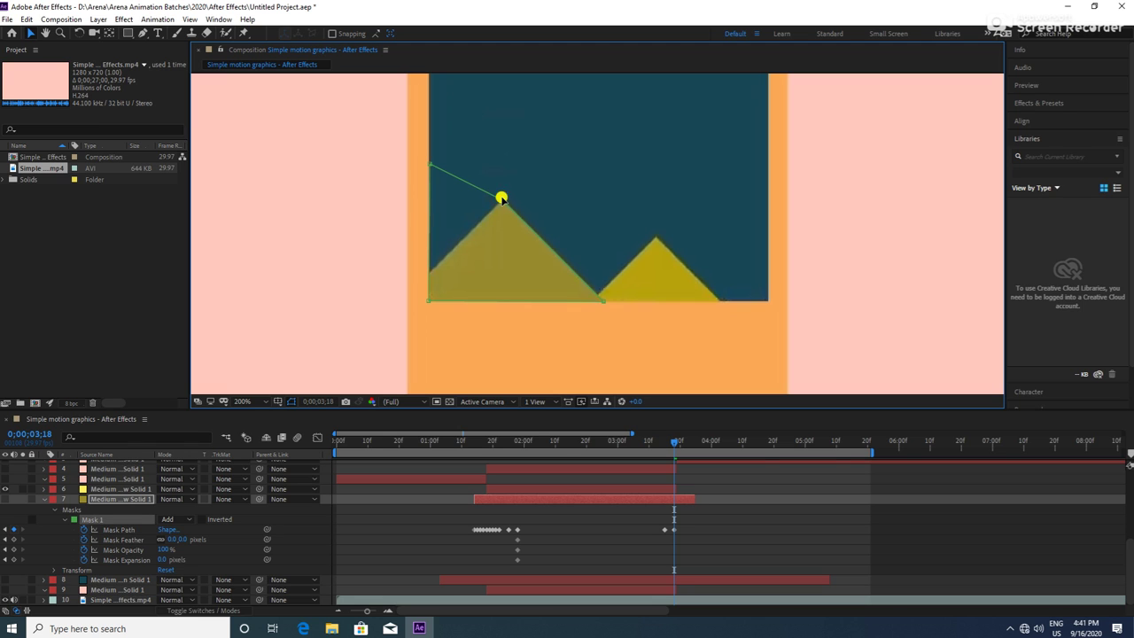
drag(430, 163, 429, 271)
drag(429, 271, 430, 273)
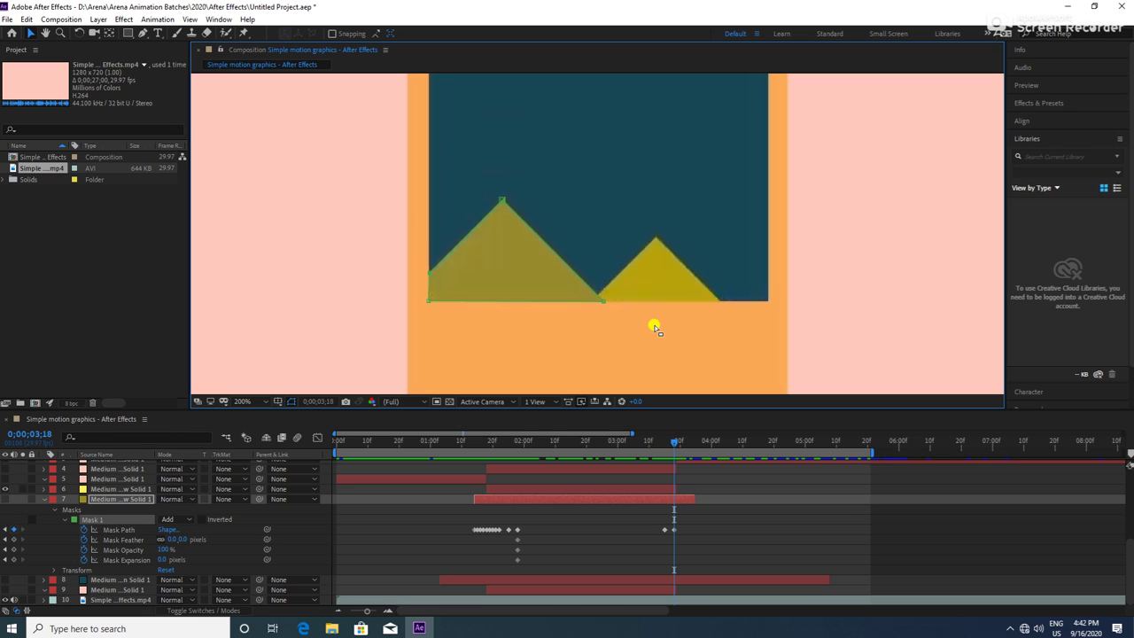
Compare neighbouring frames, then pull the mask's right base point inward at 0;00;03;19
key(Page_Down)
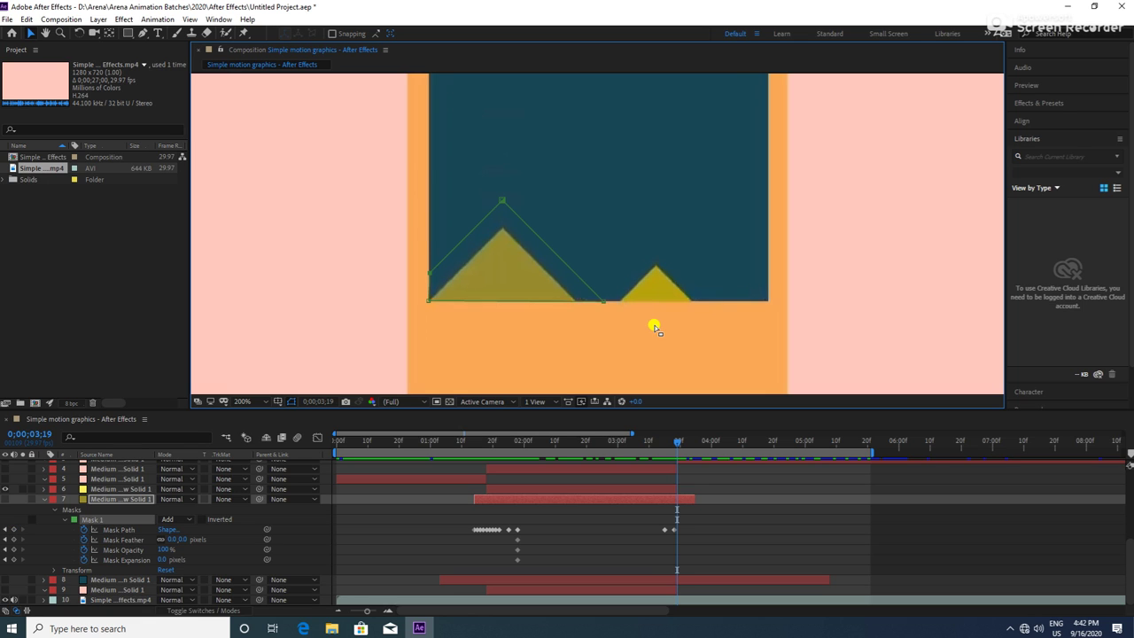
key(Page_Down)
key(Page_Up)
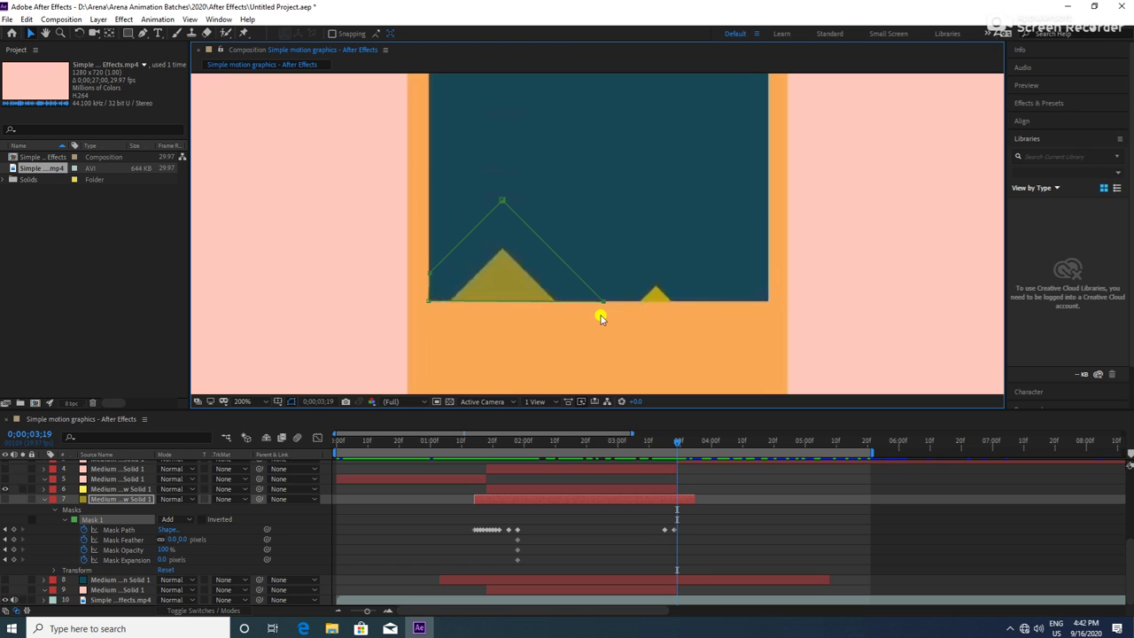
key(Page_Up)
key(Page_Up)
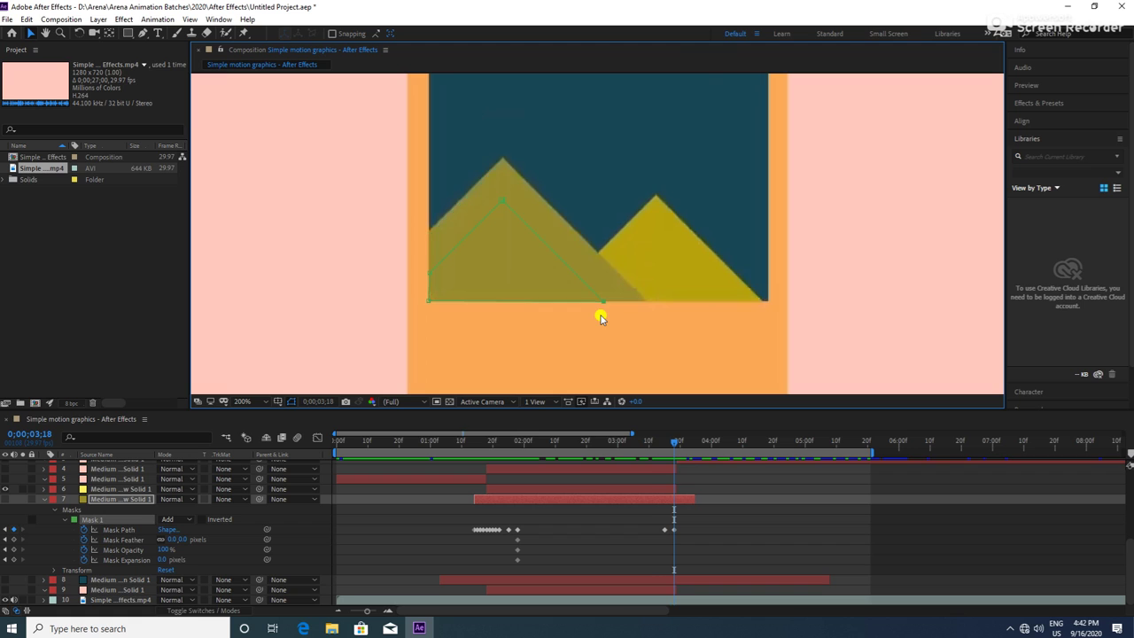
key(Page_Down)
key(Page_Down)
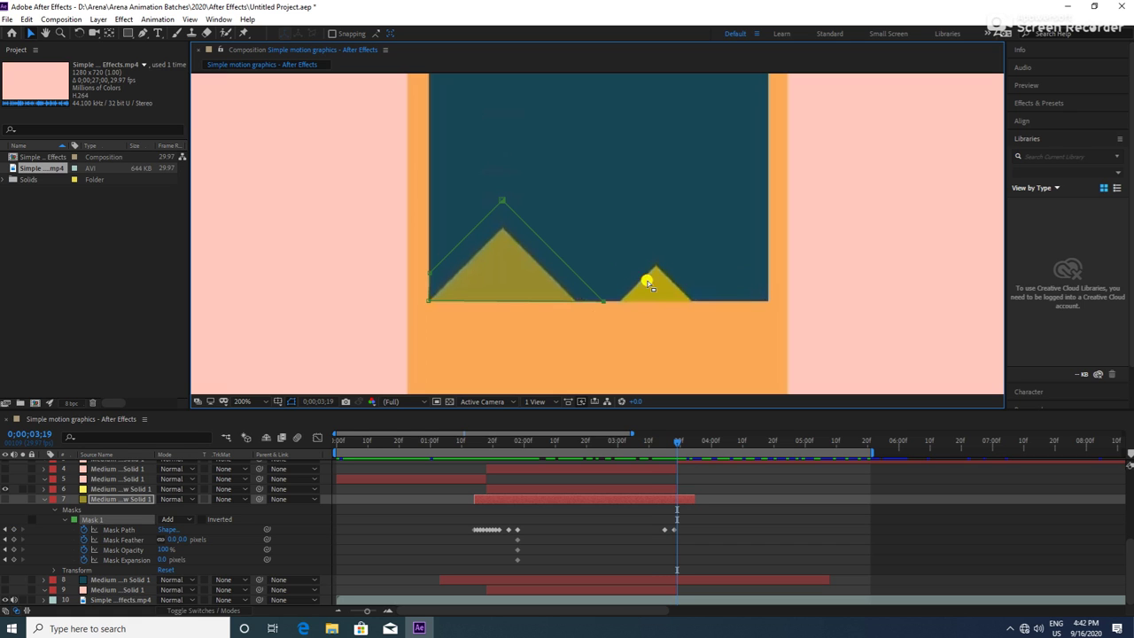
drag(603, 300, 574, 304)
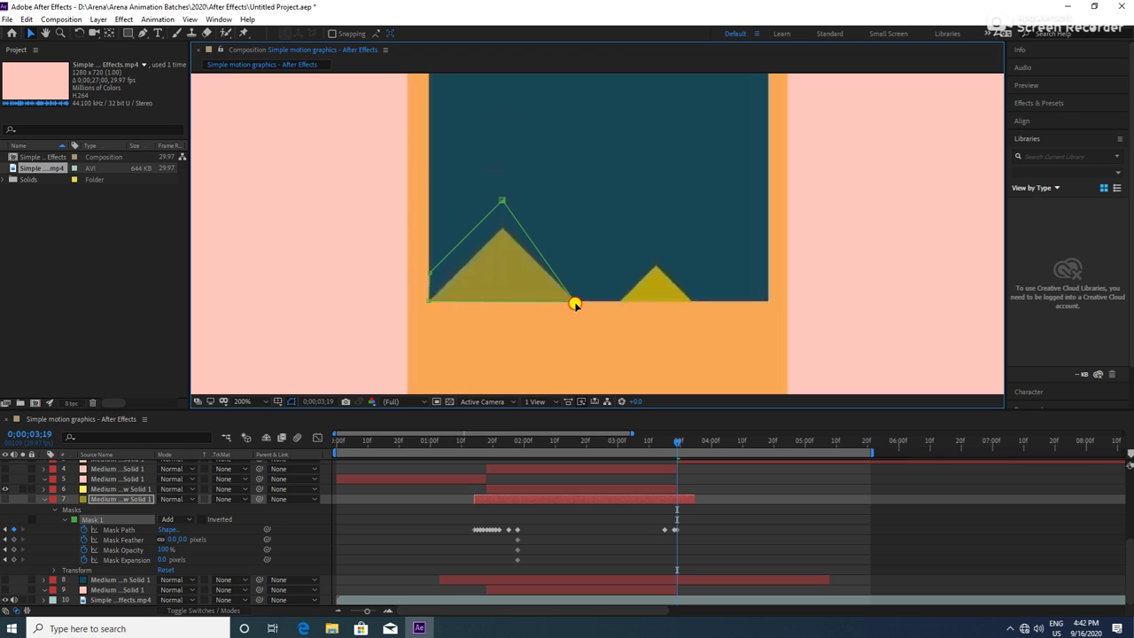
At 3;19, lower the mask's peak slightly and straighten the mountain's left edge
drag(478, 186, 516, 214)
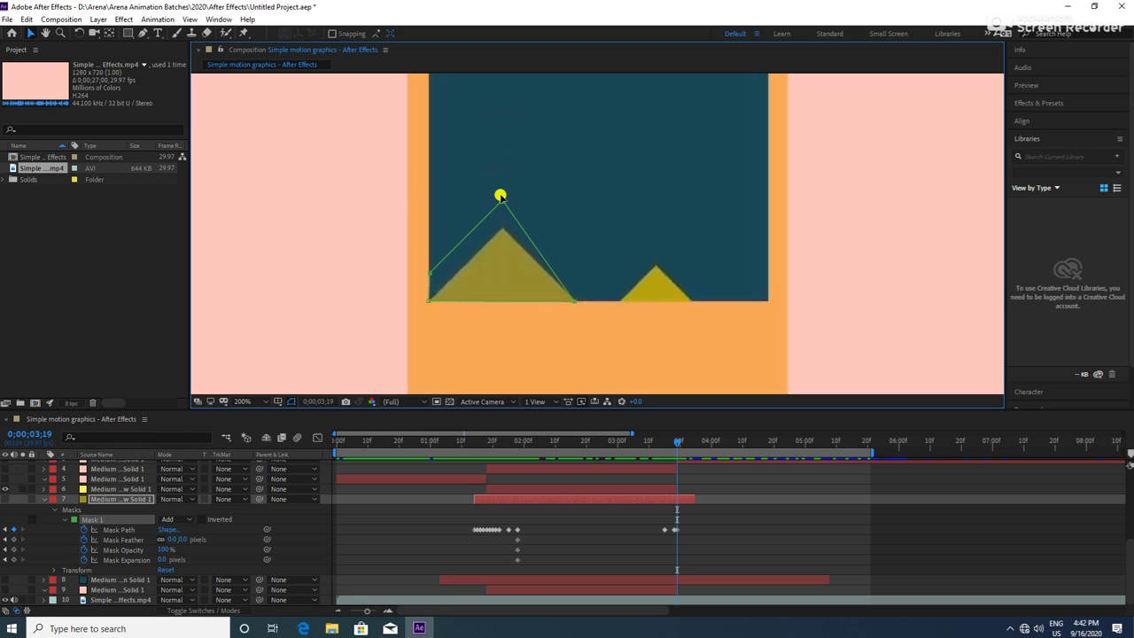
mouse_move(514, 182)
mouse_down()
mouse_move(493, 210)
mouse_move(498, 228)
mouse_up()
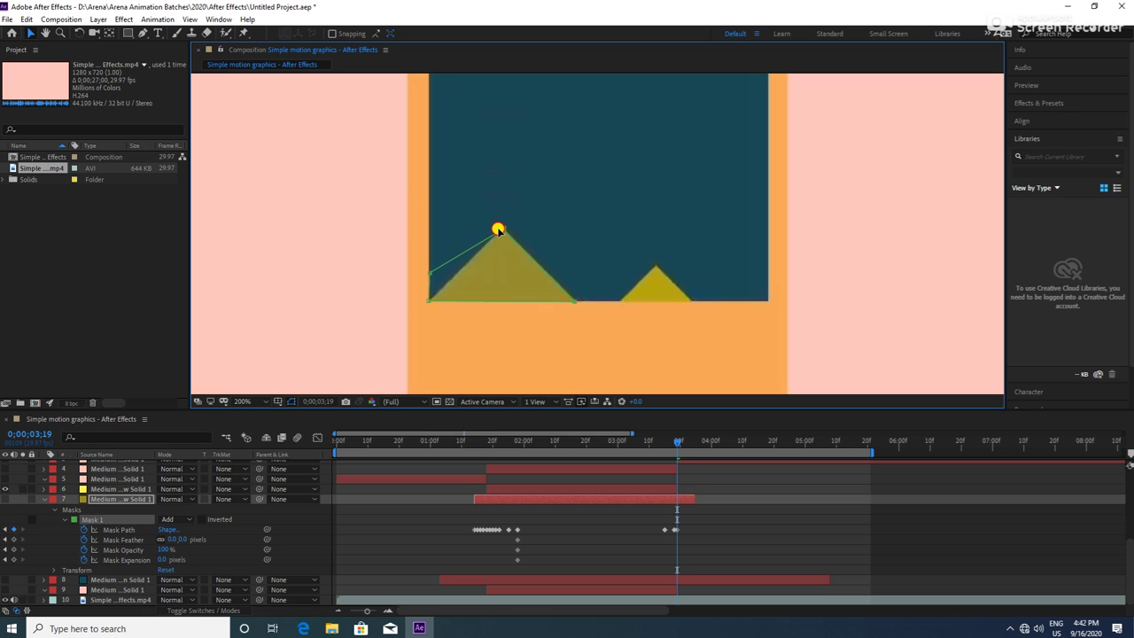
drag(405, 265, 448, 287)
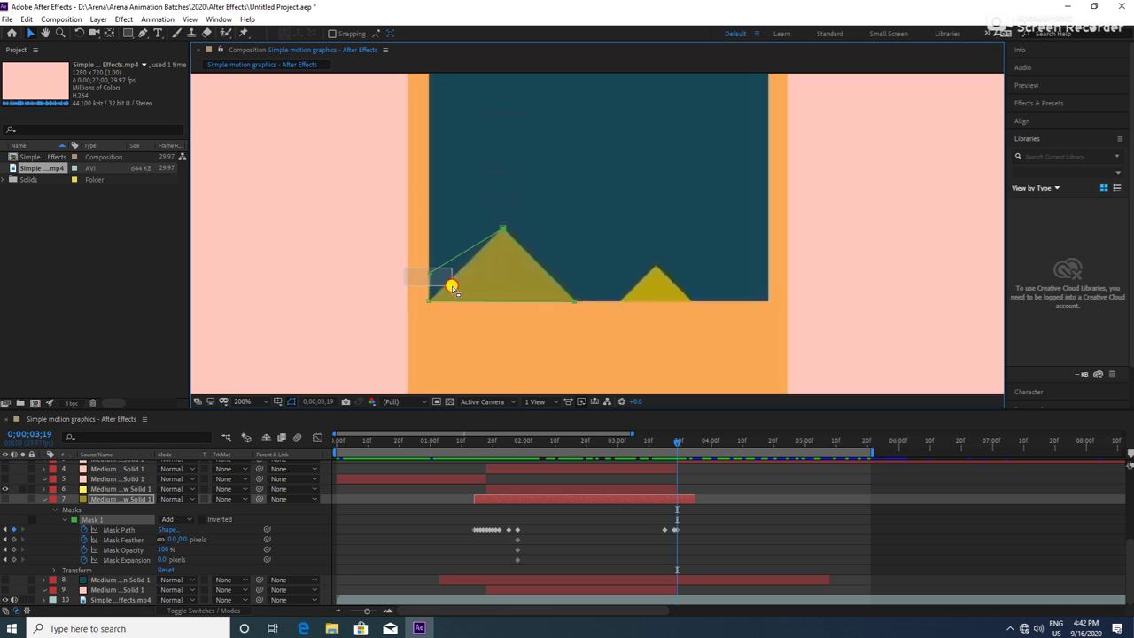
drag(440, 275, 458, 281)
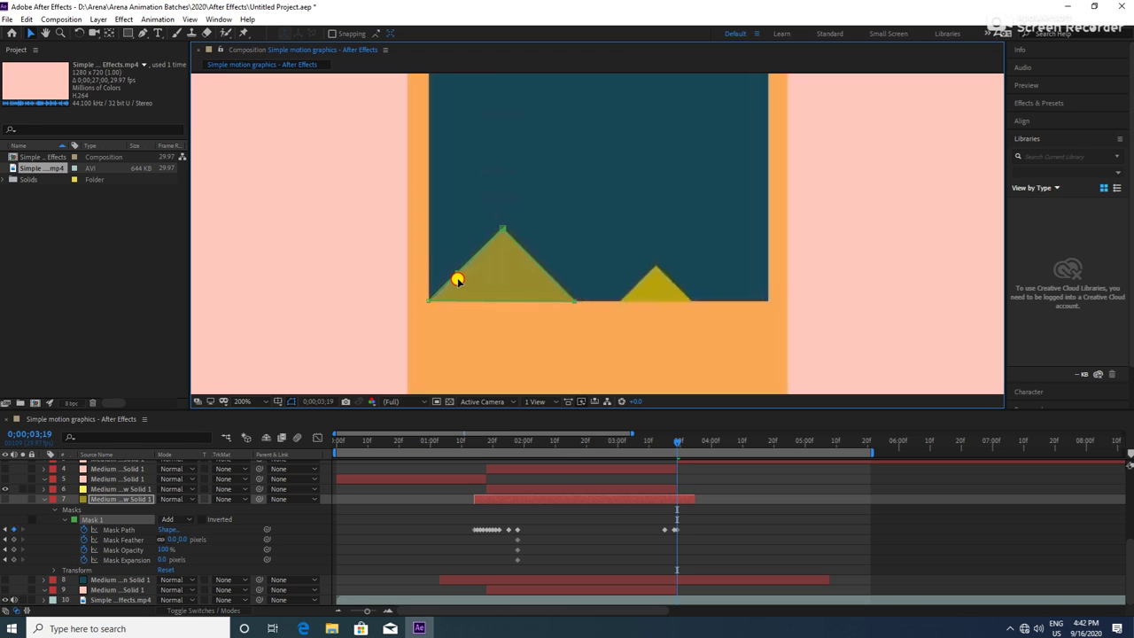
At 3;24, pull the right corner in and collapse the peak and left point toward the base
key(Page_Up)
key(Page_Down)
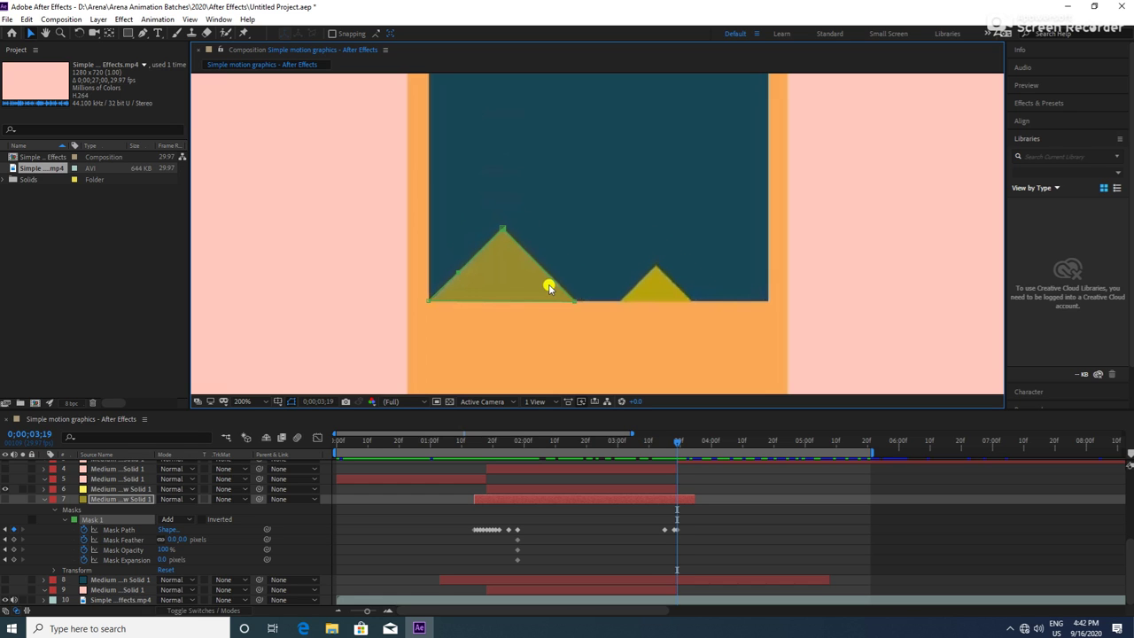
key(Page_Down)
key(Page_Down)
key(Page_Down)
key(Page_Down)
key(Page_Down)
key(Page_Down)
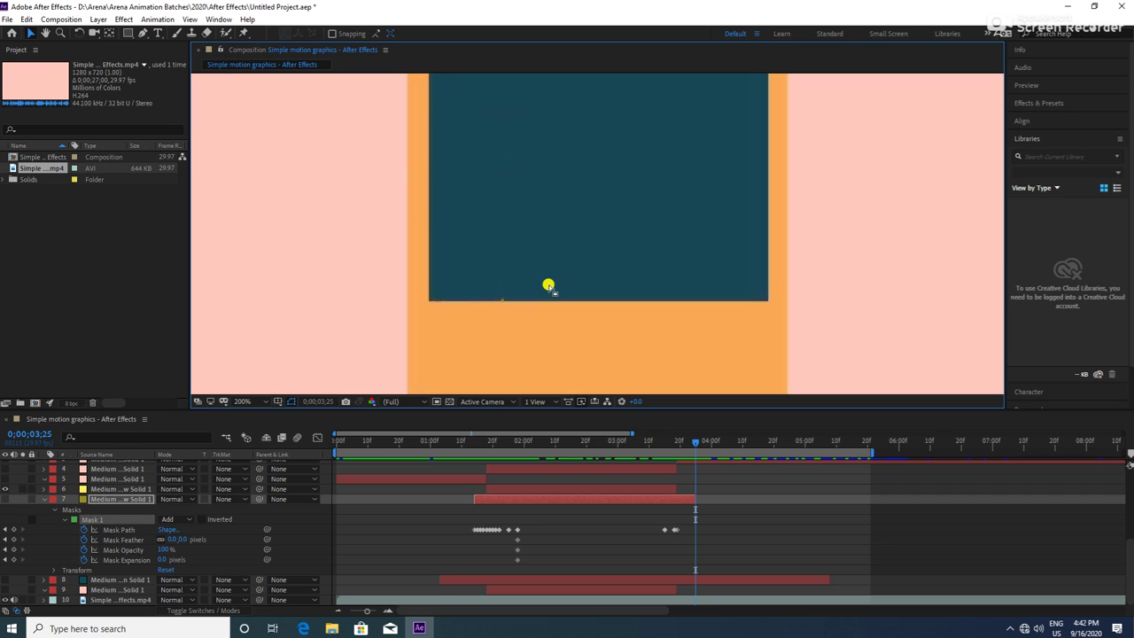
key(Page_Up)
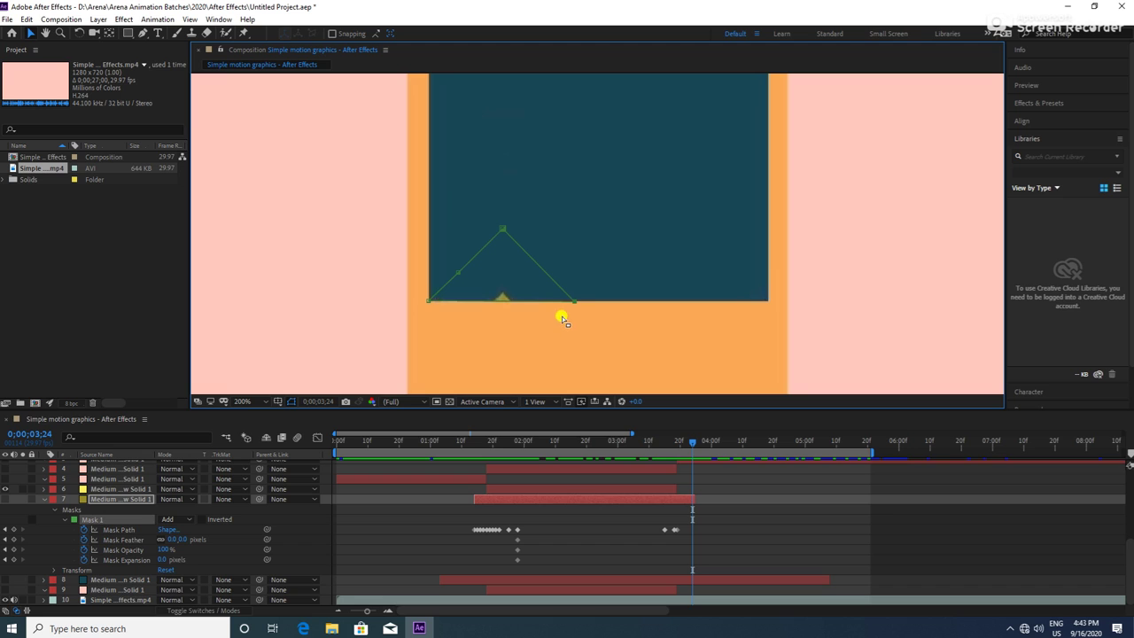
drag(568, 303, 509, 300)
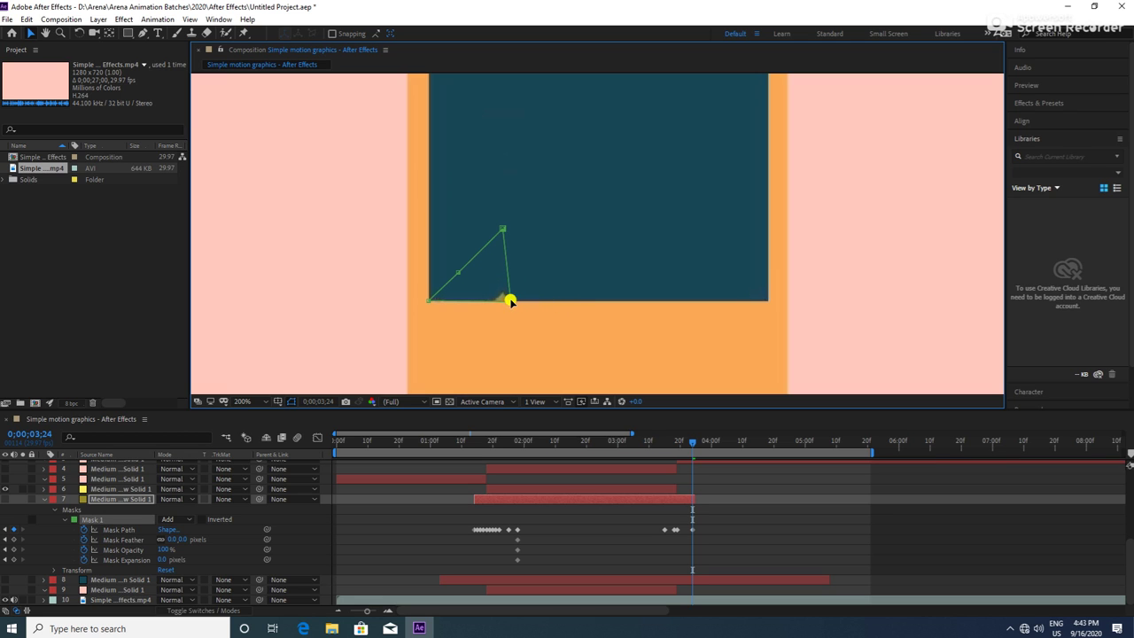
mouse_move(418, 291)
mouse_down()
mouse_move(442, 306)
mouse_move(492, 304)
mouse_up()
drag(502, 229, 508, 293)
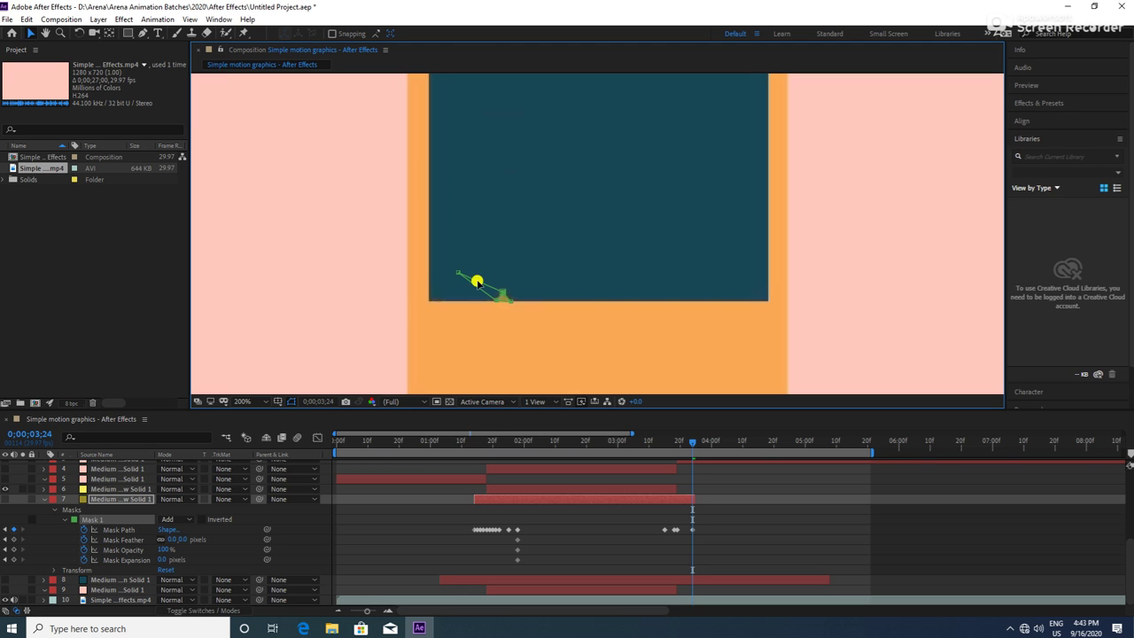
drag(458, 271, 477, 284)
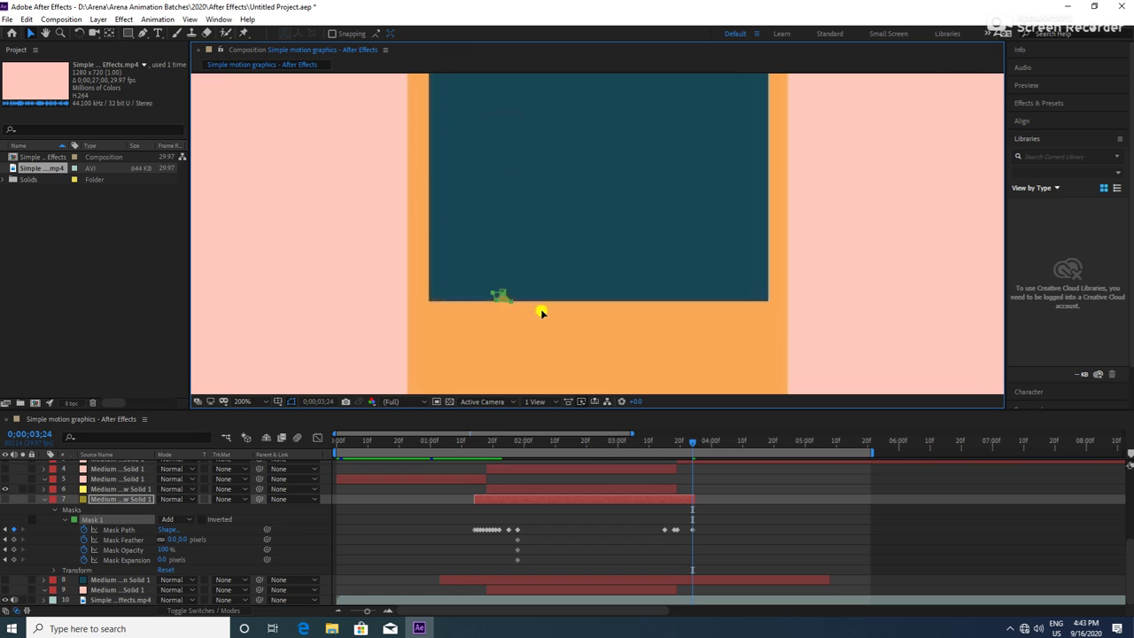
scroll(501, 319, up, 3)
mouse_move(499, 321)
mouse_down()
mouse_move(523, 156)
mouse_move(609, 252)
mouse_up()
At 800% zoom, drag the tiny mask's corners into a small clean triangle, then return to 200%
key(v)
drag(335, 269, 322, 261)
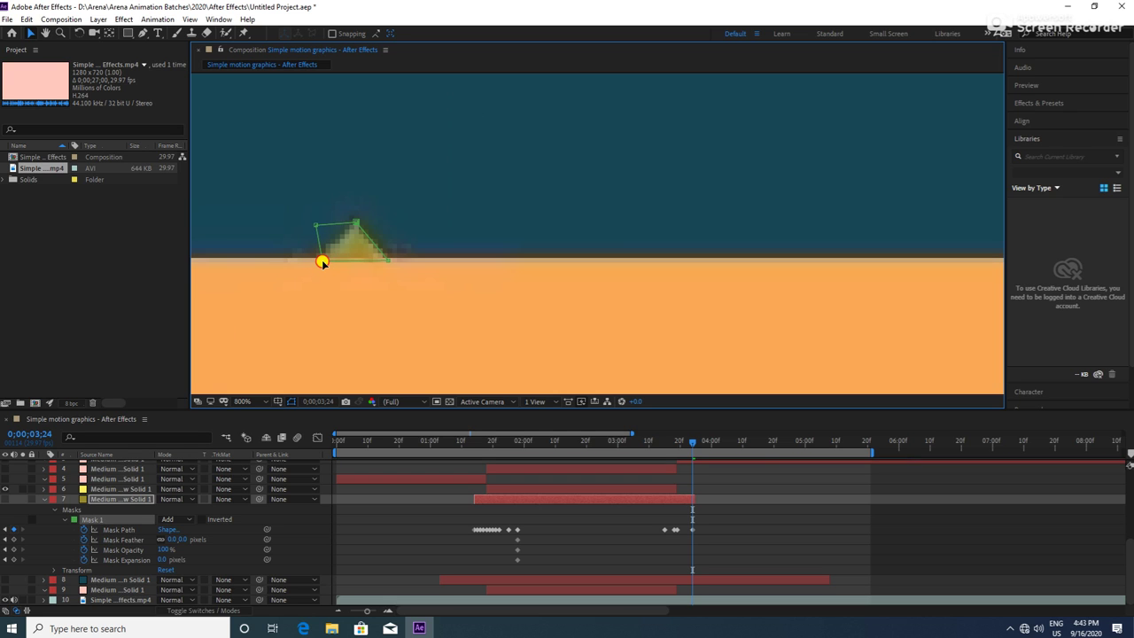
mouse_move(317, 224)
mouse_down()
mouse_move(327, 229)
mouse_move(317, 260)
mouse_up()
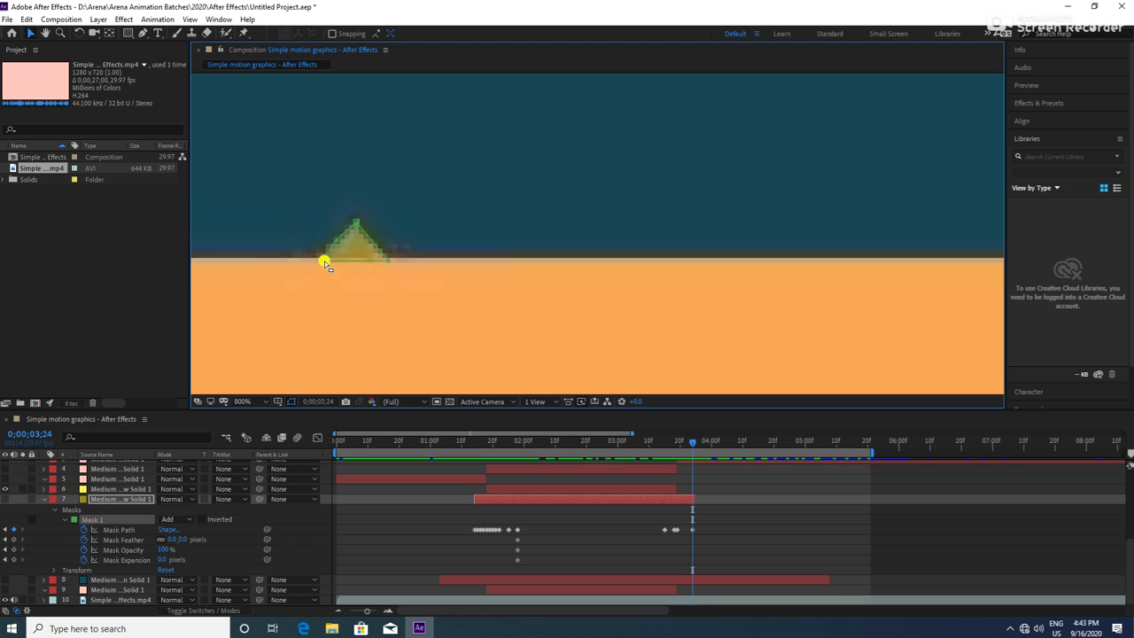
drag(316, 259, 318, 261)
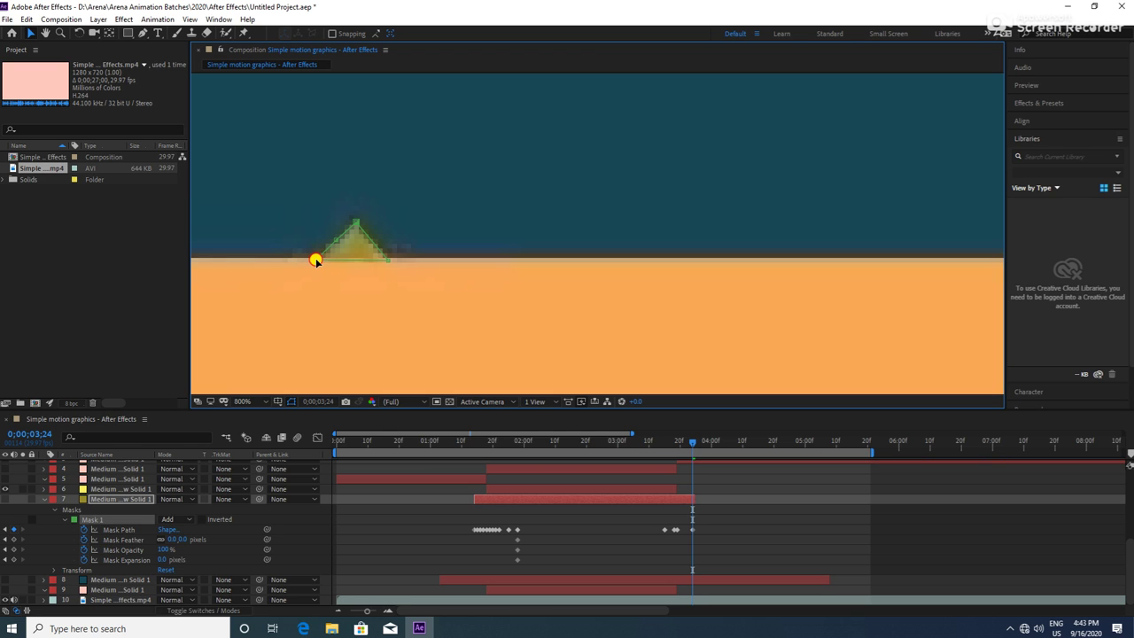
drag(389, 263, 392, 261)
key(comma)
key(comma)
key(comma)
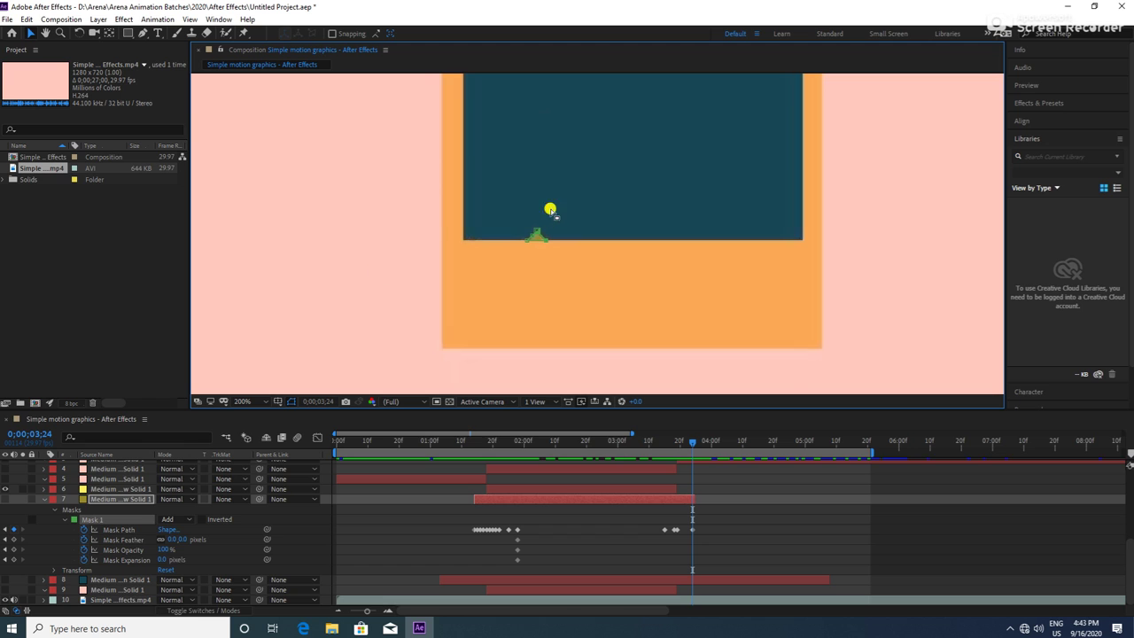
At 3;22, nudge the triangle's right base point left, left base point right, and peak down
drag(556, 184, 499, 285)
key(Page_Up)
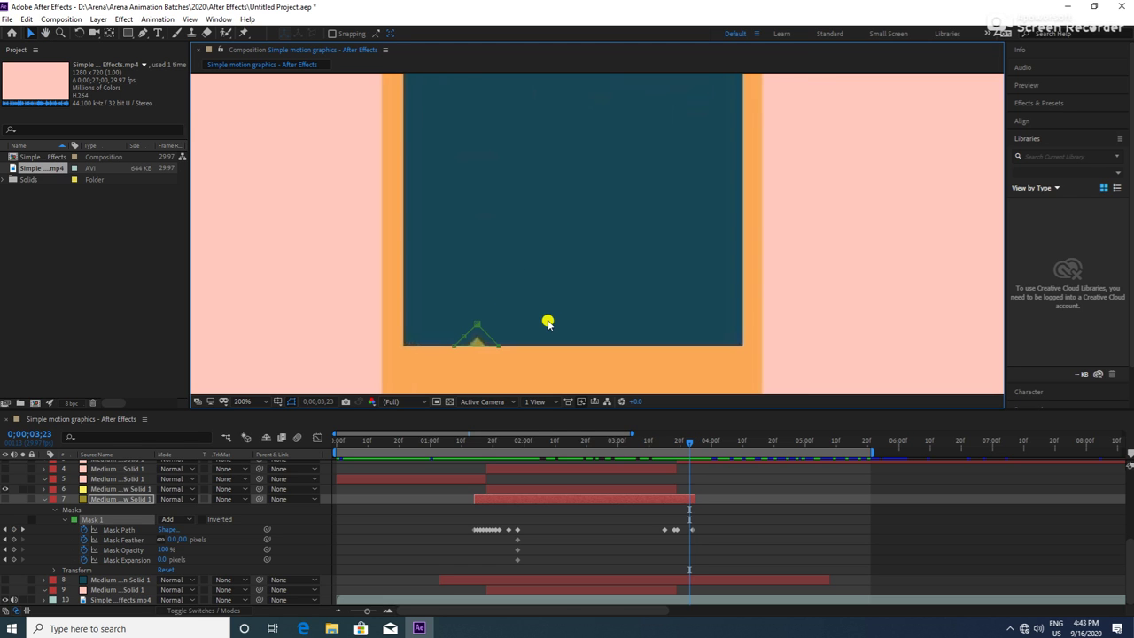
key(Page_Up)
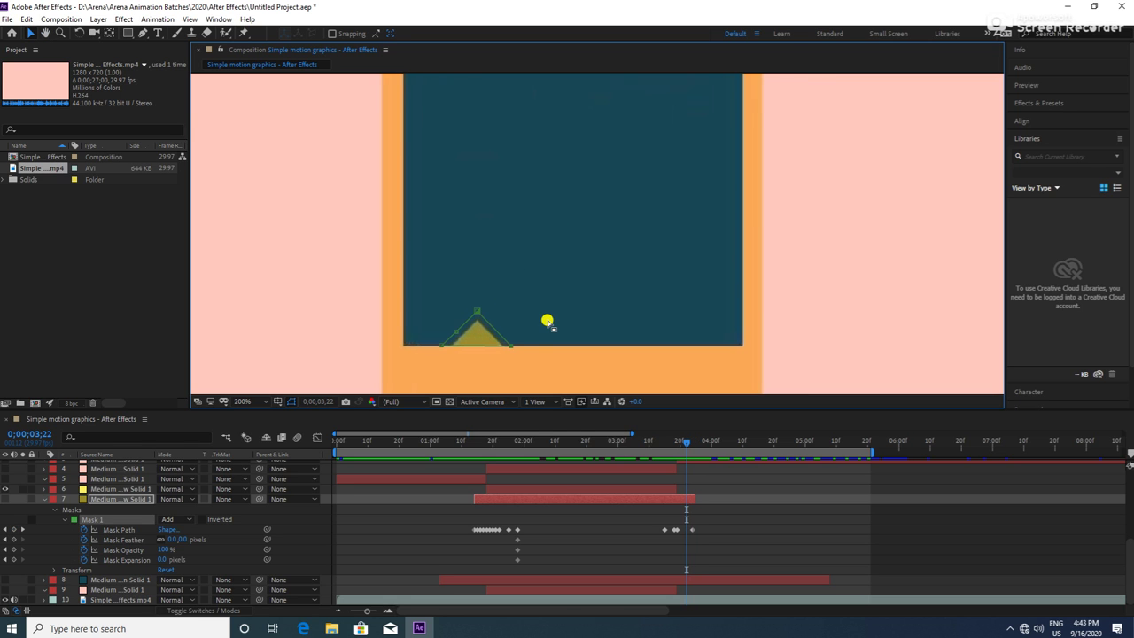
key(Page_Down)
key(Page_Up)
key(Page_Up)
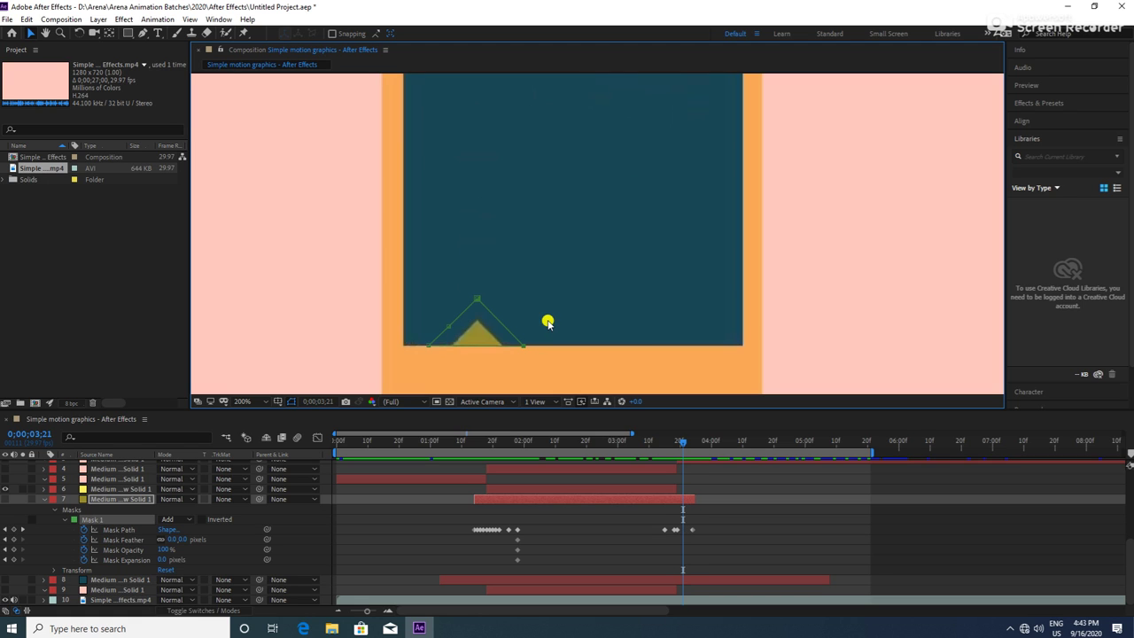
drag(595, 268, 506, 357)
key(Left)
key(Left)
key(Left)
key(Left)
key(Left)
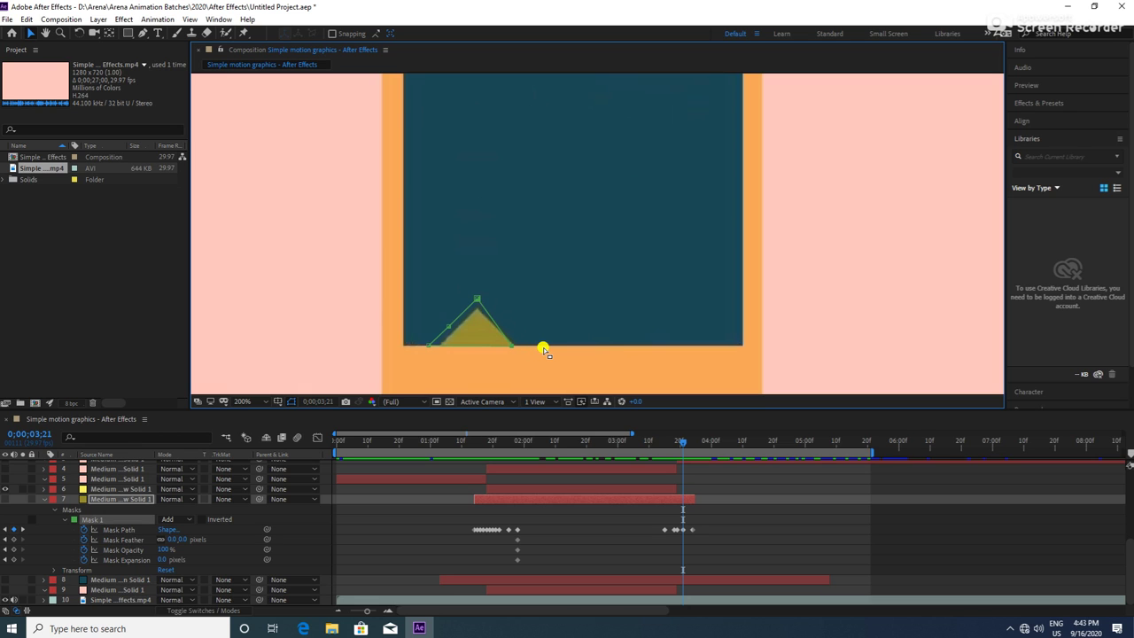
key(Left)
key(Left)
key(Left)
key(Left)
key(Right)
key(Right)
key(Right)
key(Right)
key(Right)
key(Right)
key(Down)
key(Down)
key(Down)
key(Down)
key(Down)
key(Down)
drag(588, 324, 486, 375)
key(Right)
key(Right)
At 3;20, nudge the mask's left base points slightly right and clear the selection
key(Page_Up)
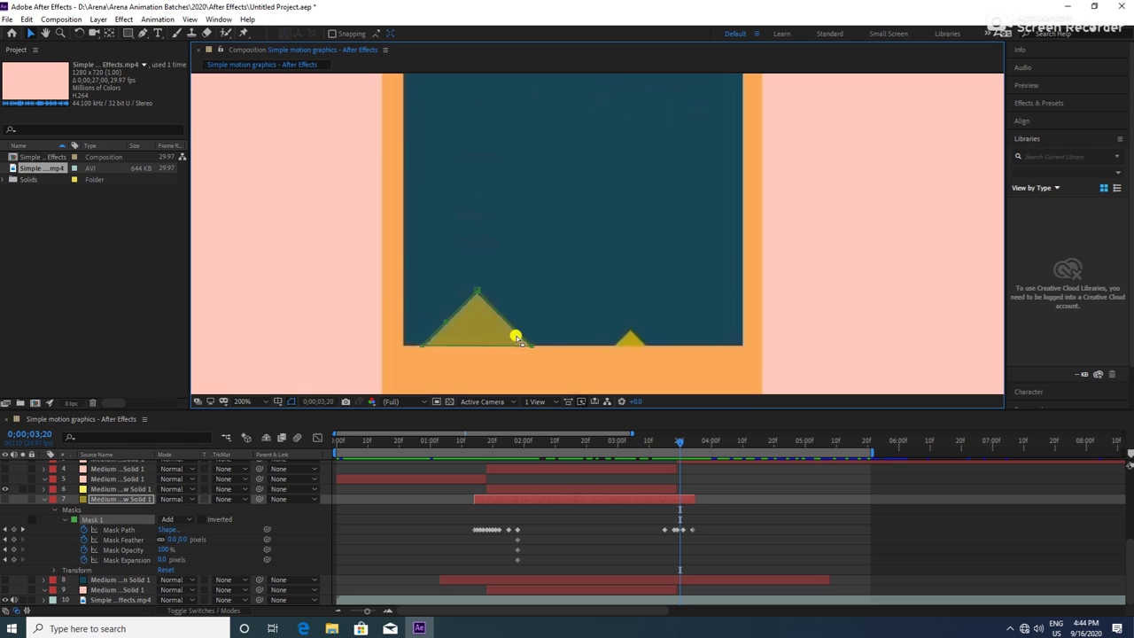
mouse_move(595, 251)
mouse_down()
mouse_move(468, 381)
mouse_move(505, 375)
mouse_up()
key(Right)
key(Right)
click(494, 316)
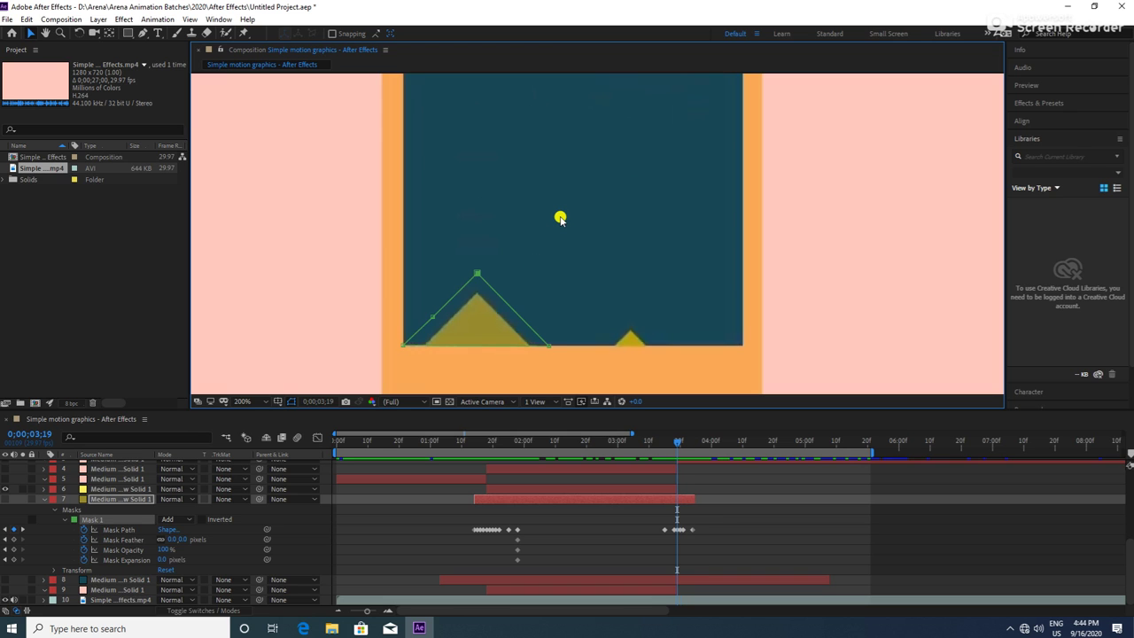
At 3;17, nudge the left mountain mask's peak up and its bottom-right point right
key(Page_Up)
key(Page_Up)
key(Page_Up)
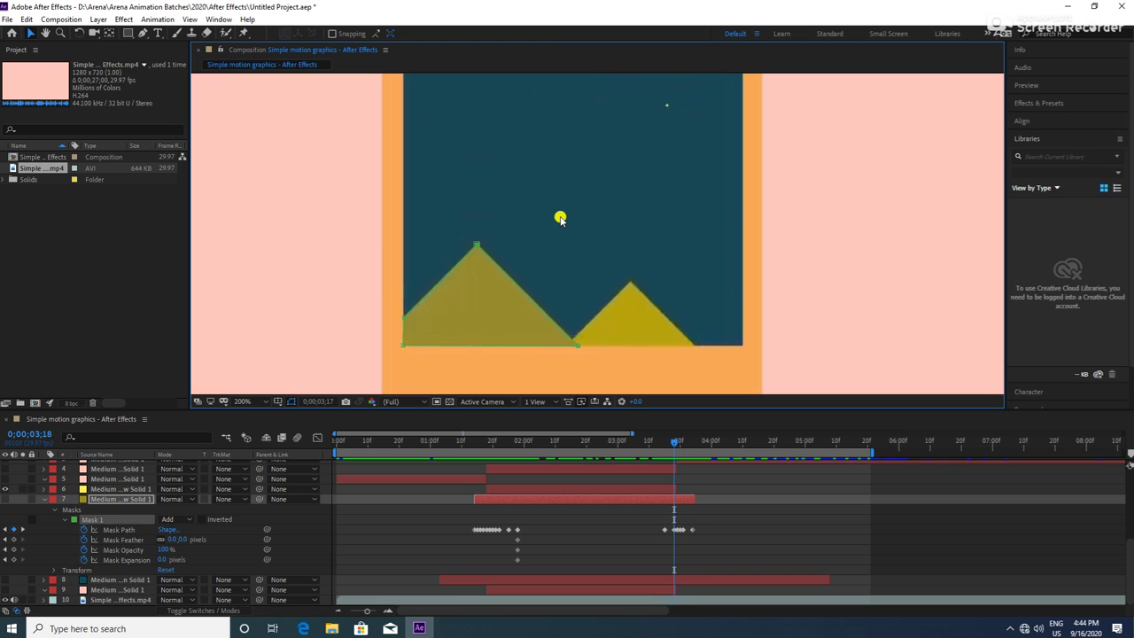
key(Page_Up)
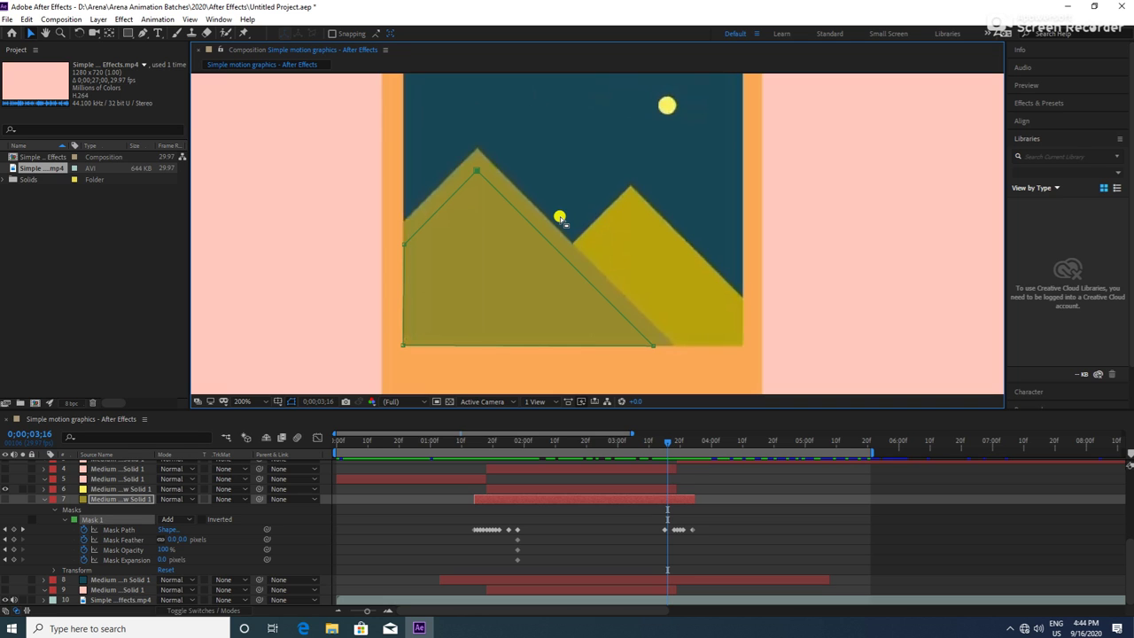
key(Page_Down)
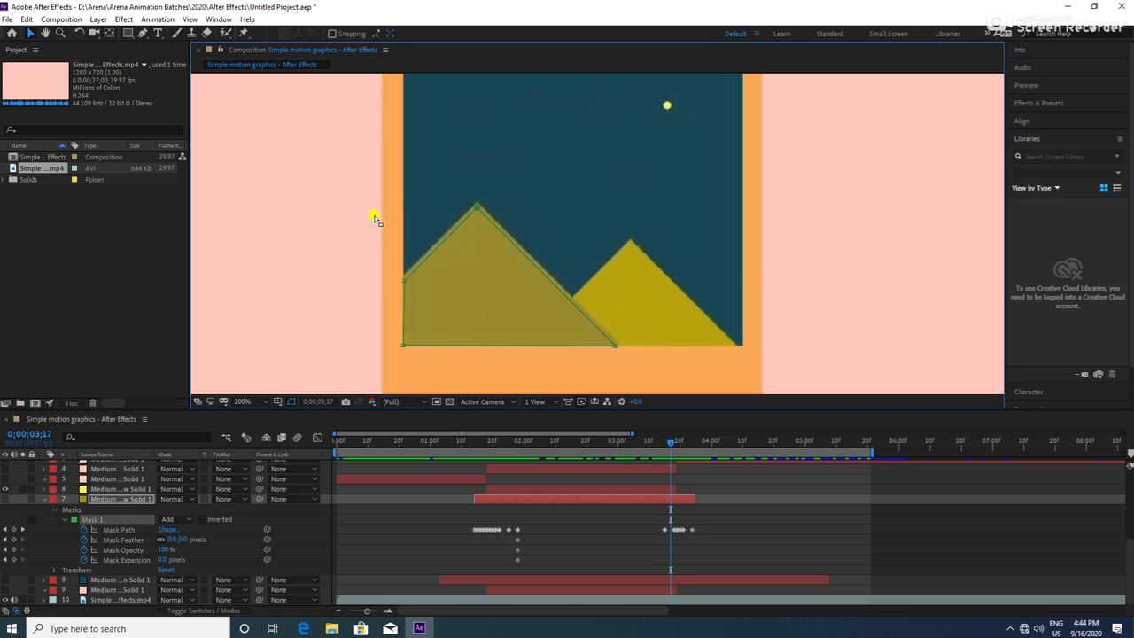
drag(449, 174, 500, 213)
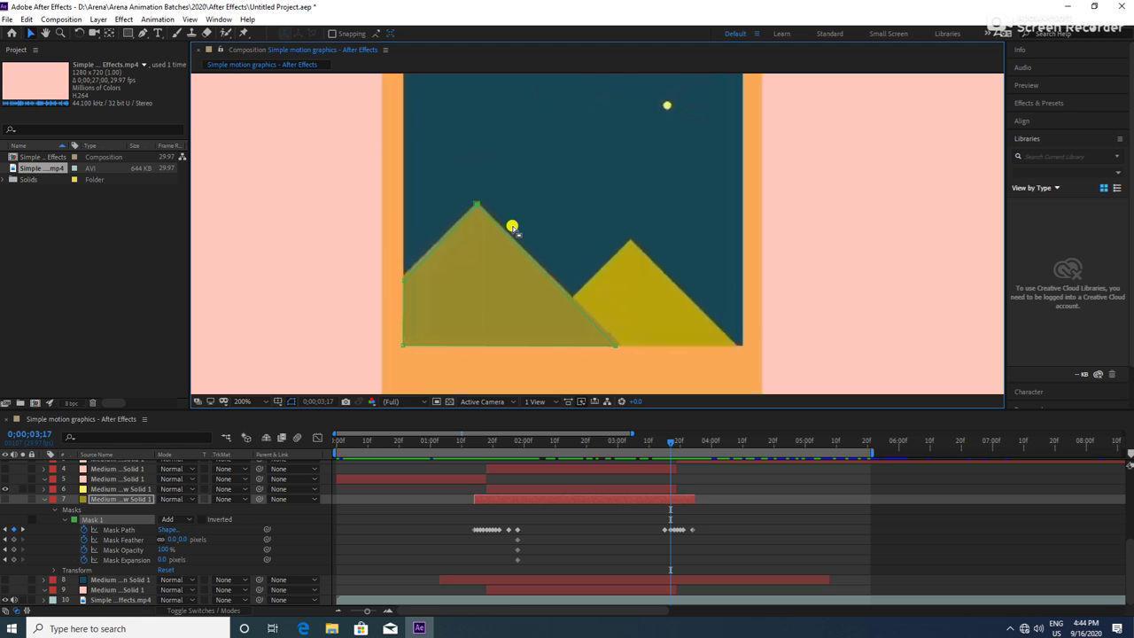
key(Up)
drag(665, 312, 585, 388)
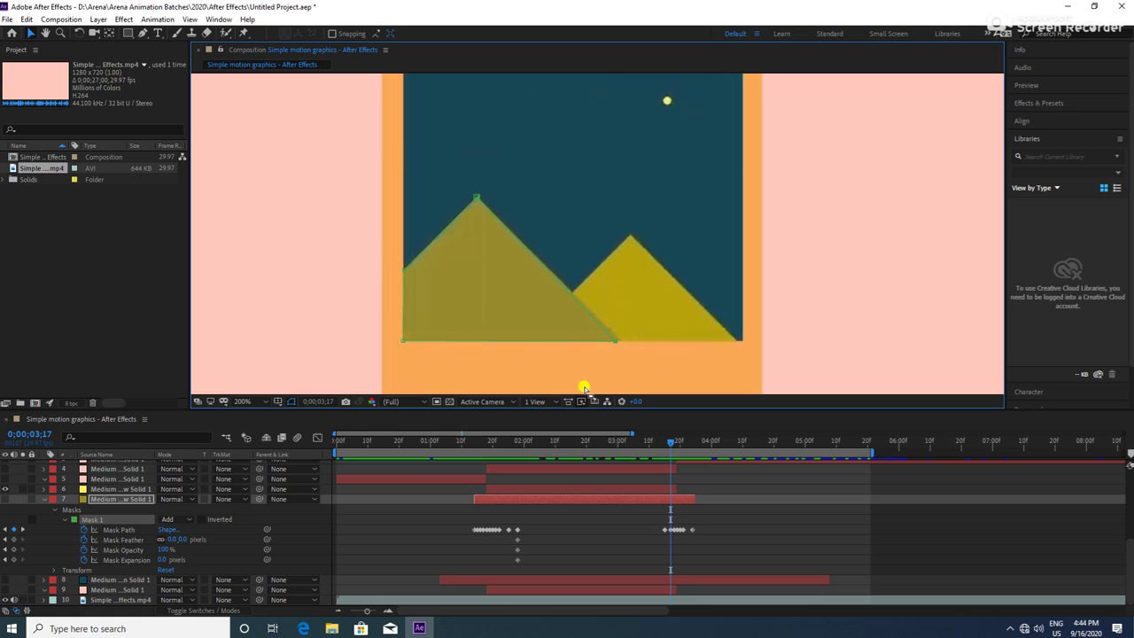
key(Right)
key(Right)
At 3;16, fine-tune the bottom-right point, then step back to review the animation
key(Page_Up)
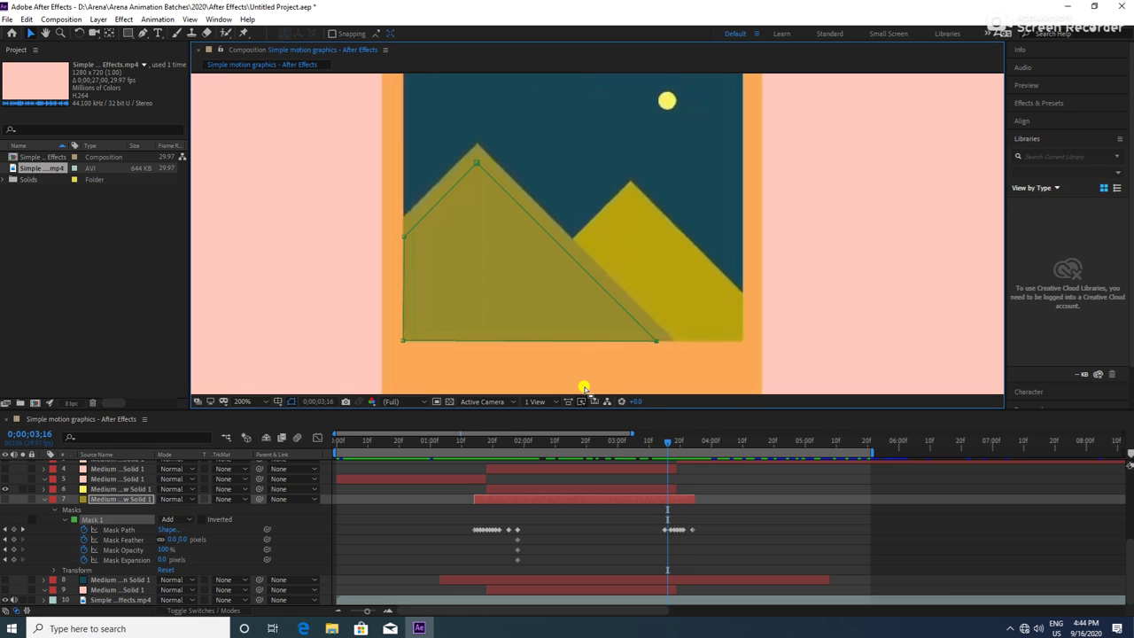
drag(700, 306, 608, 385)
key(Right)
key(Right)
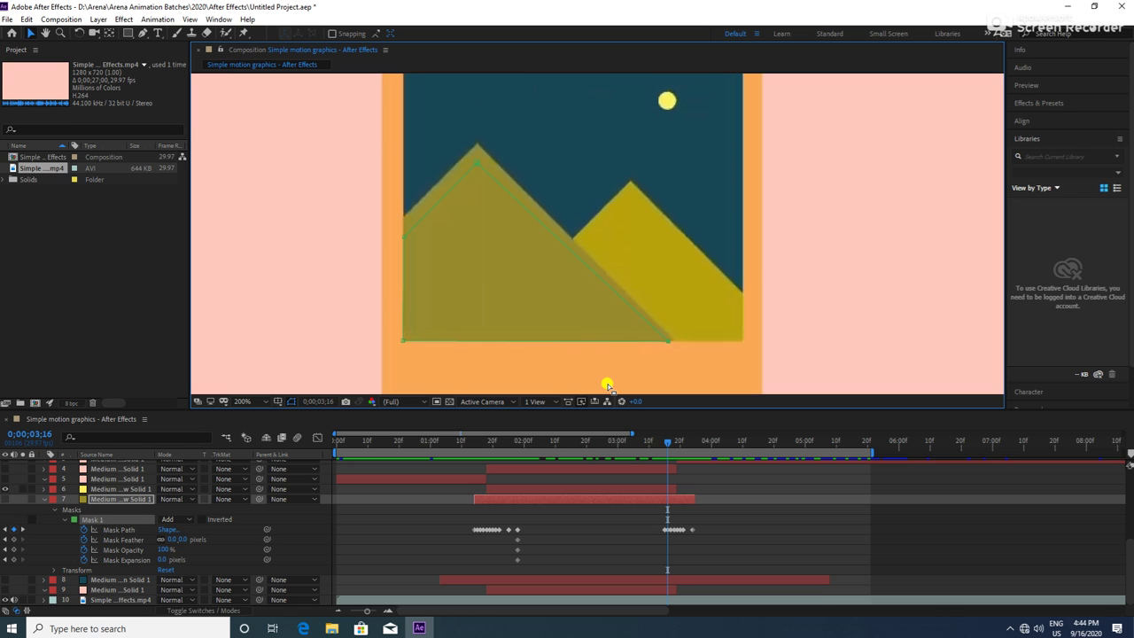
key(Left)
click(567, 232)
key(ctrl+z)
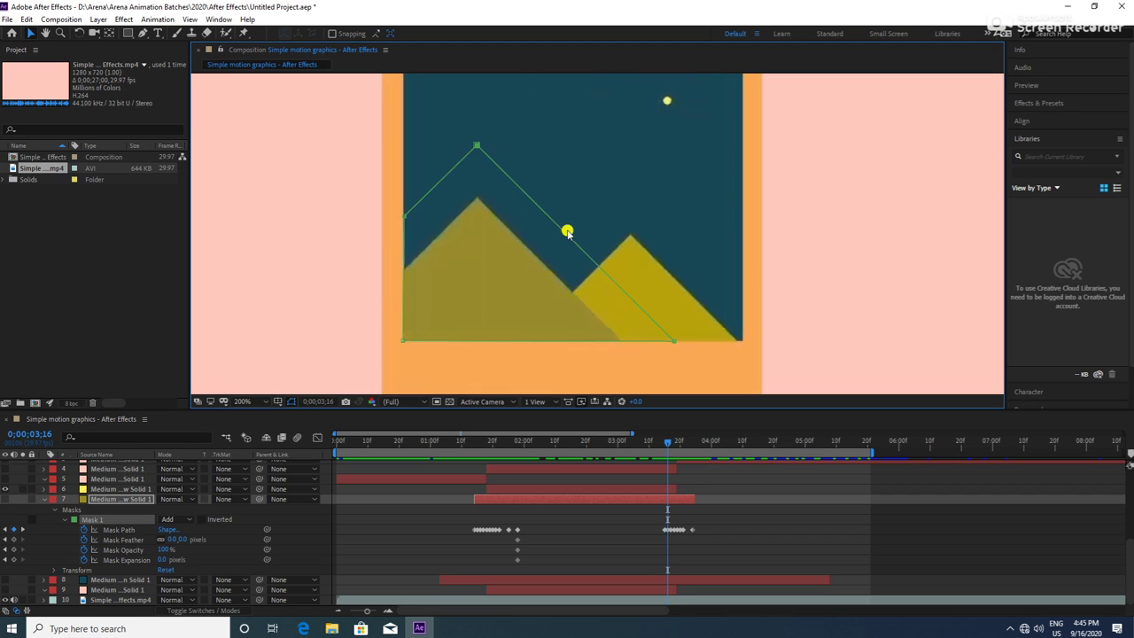
key(ctrl+shift+z)
key(Page_Up)
key(Page_Up)
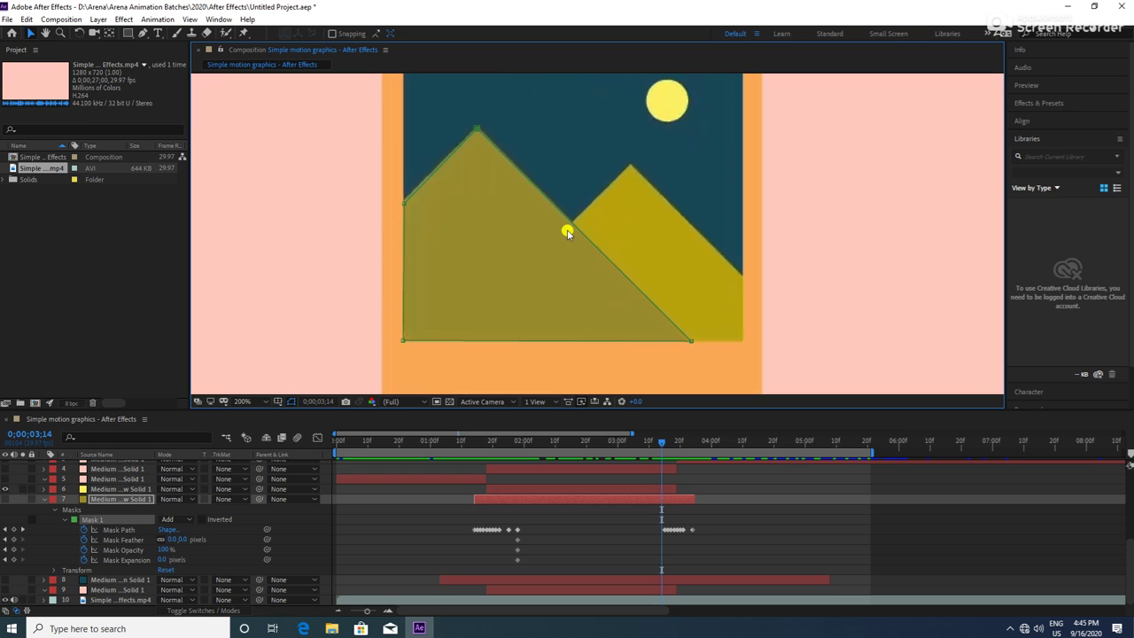
key(Page_Up)
key(Page_Up)
key(Page_Up)
key(Page_Up)
key(Page_Up)
key(Page_Up)
key(Page_Up)
key(Page_Up)
key(Page_Up)
key(Page_Up)
key(Page_Up)
key(Page_Up)
key(Page_Up)
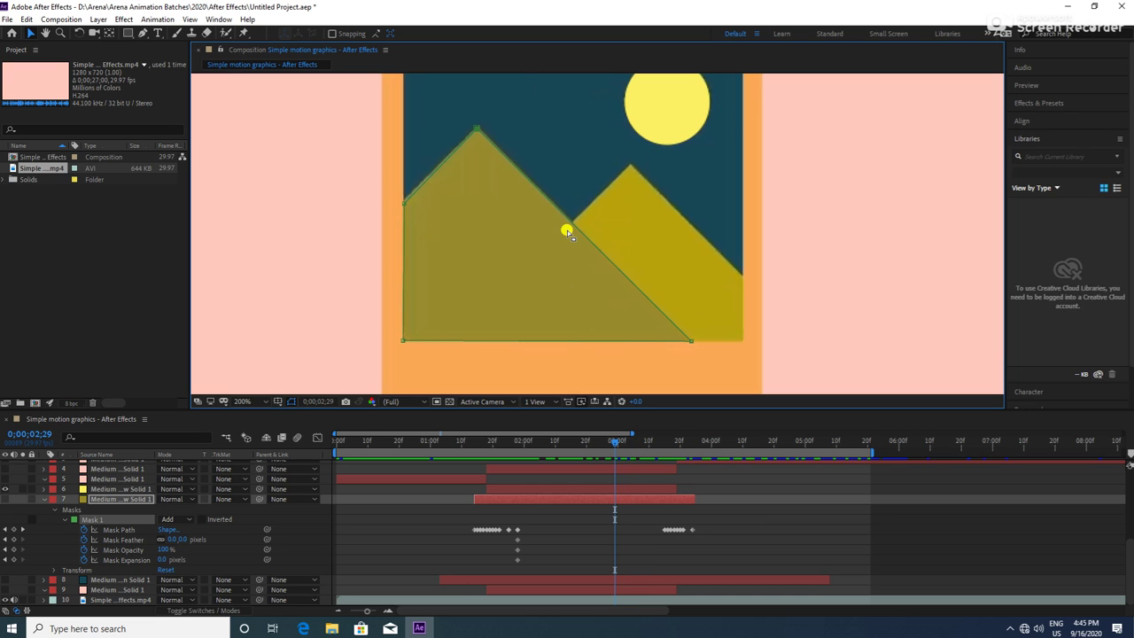